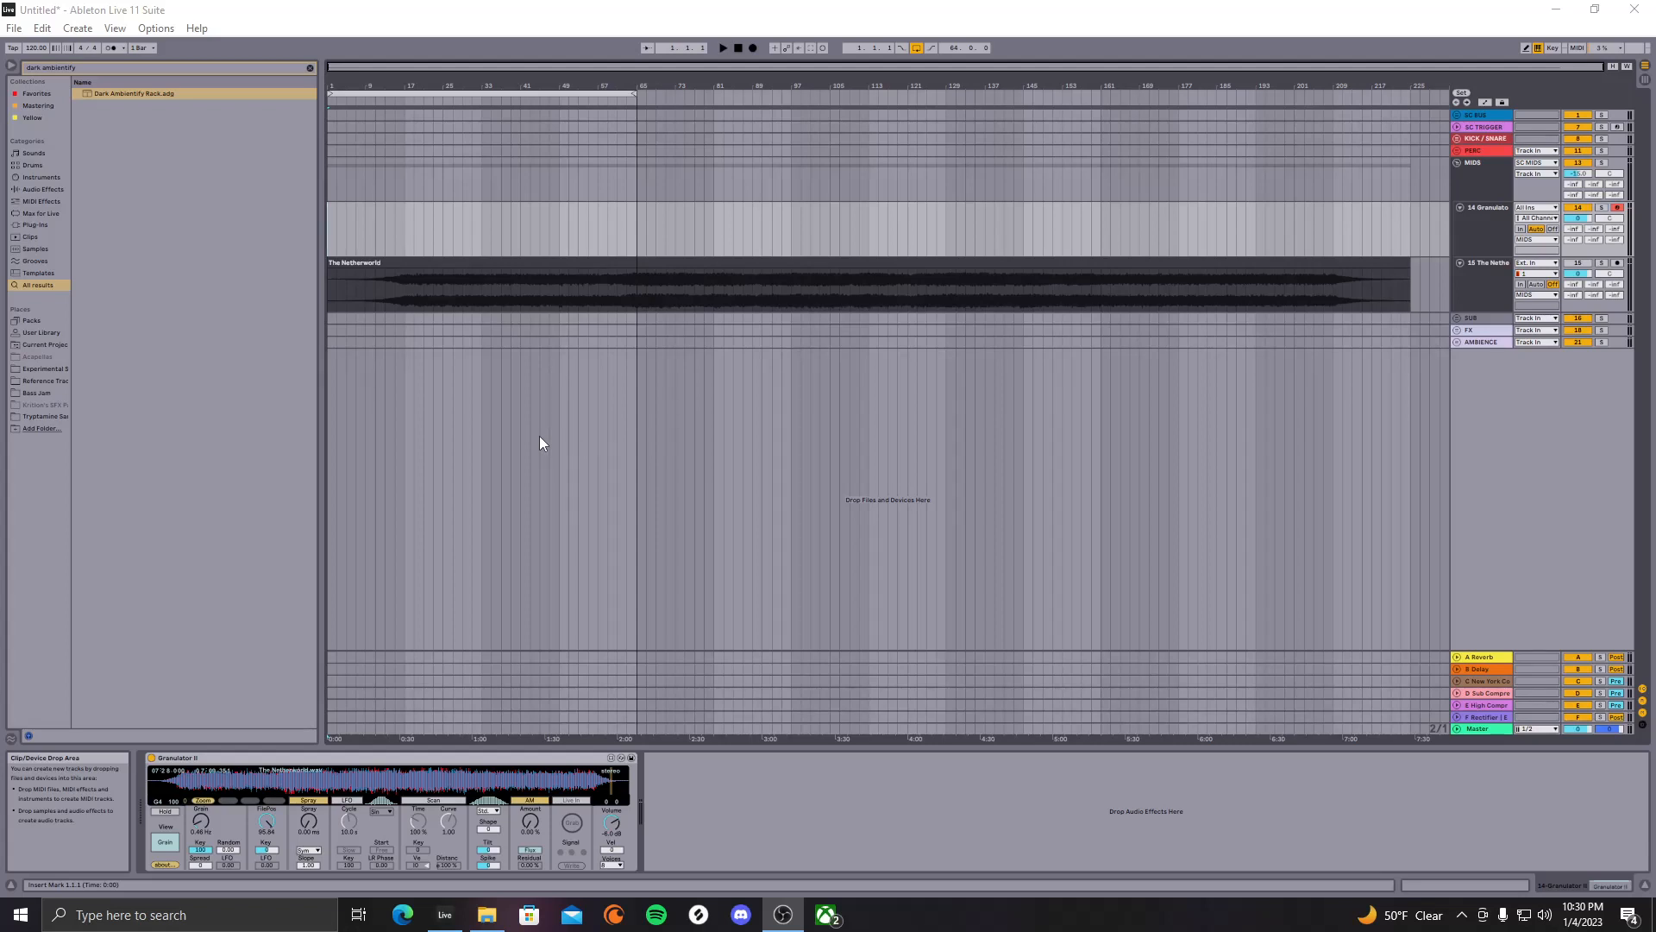
Unmute The Netherworld track and audition it from bar 33, then select the Granulator track
{"action": "left_click", "coordinate": [482, 278]}
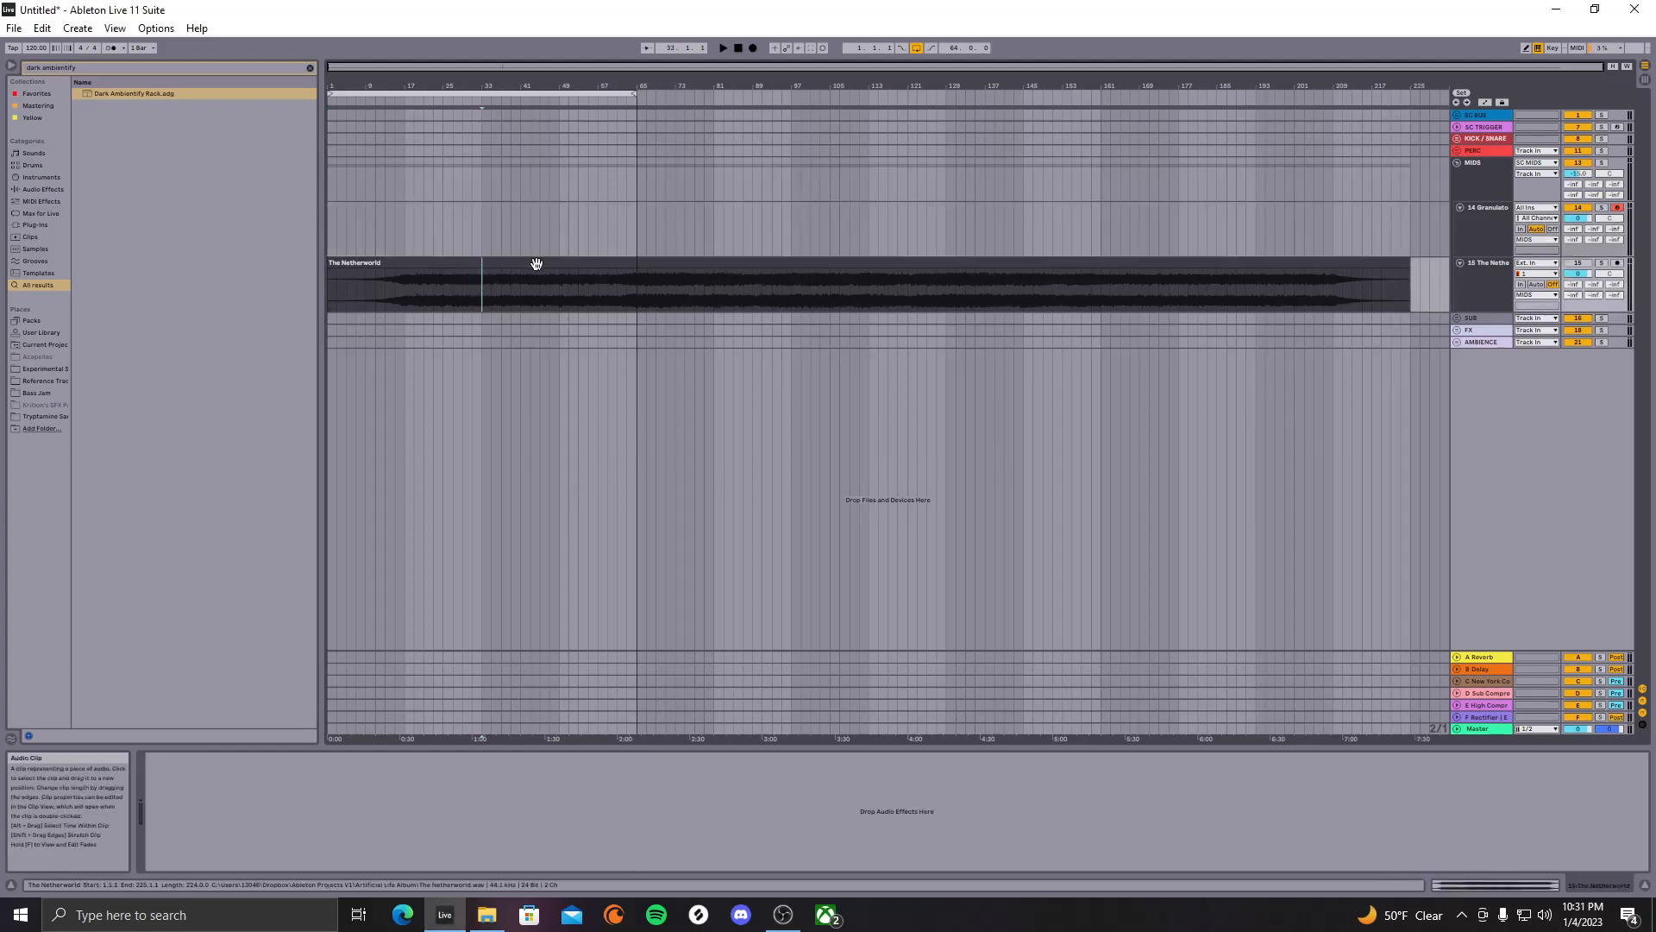
{"action": "key", "text": "space"}
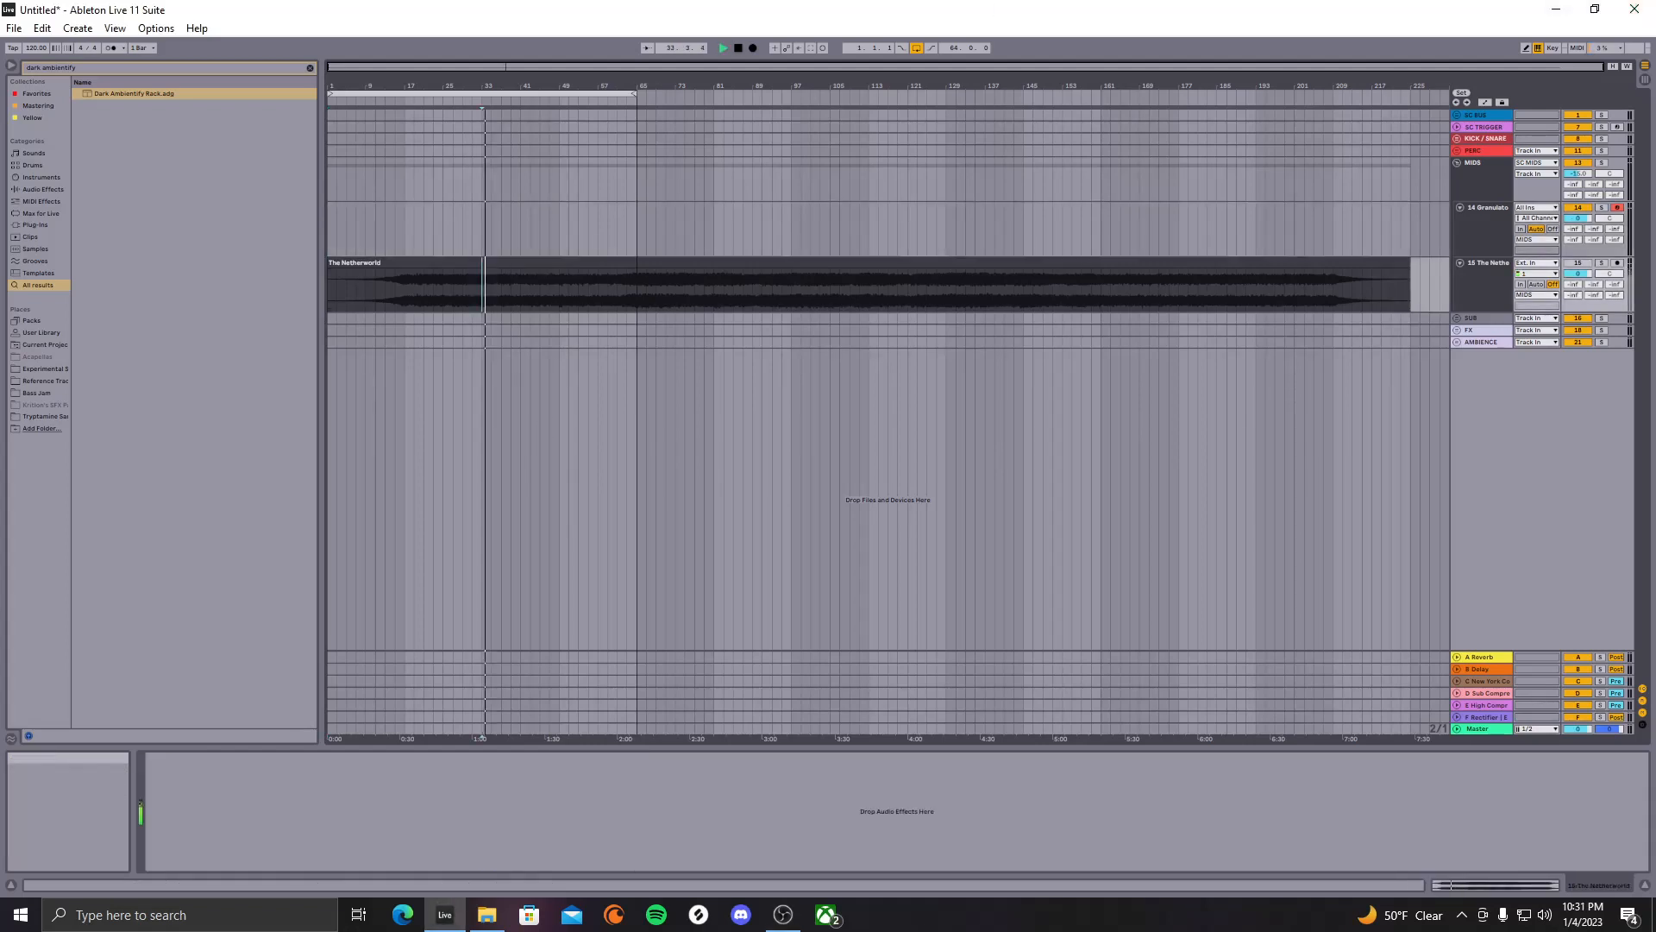
{"action": "left_click", "coordinate": [1591, 264]}
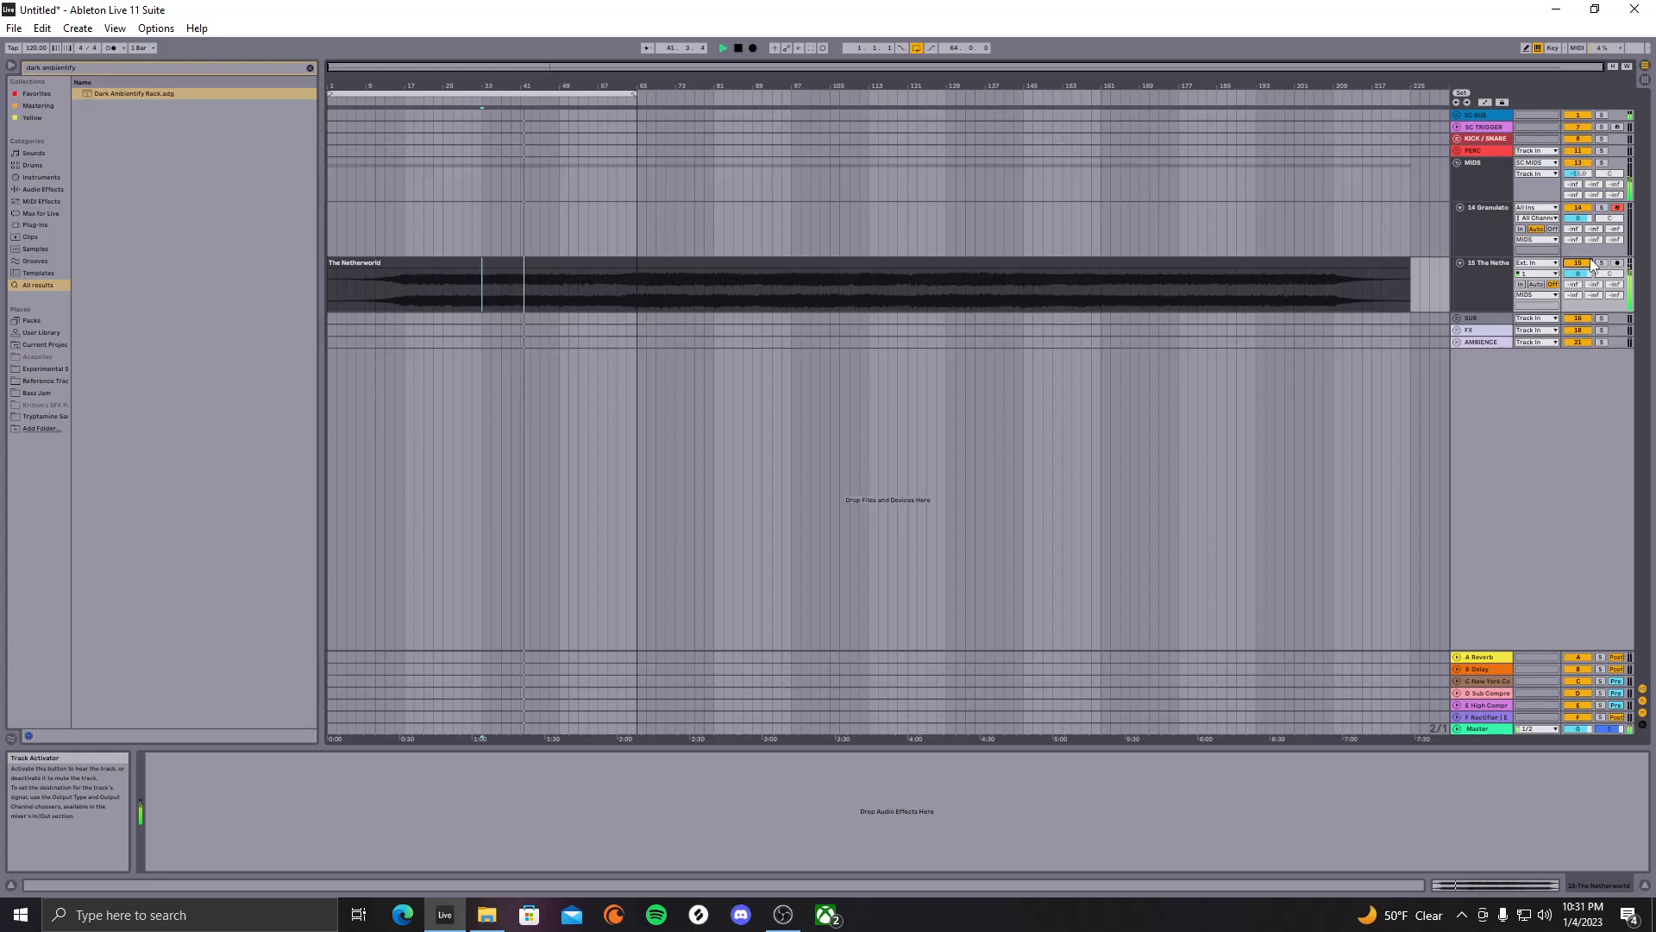
{"action": "key", "text": "space"}
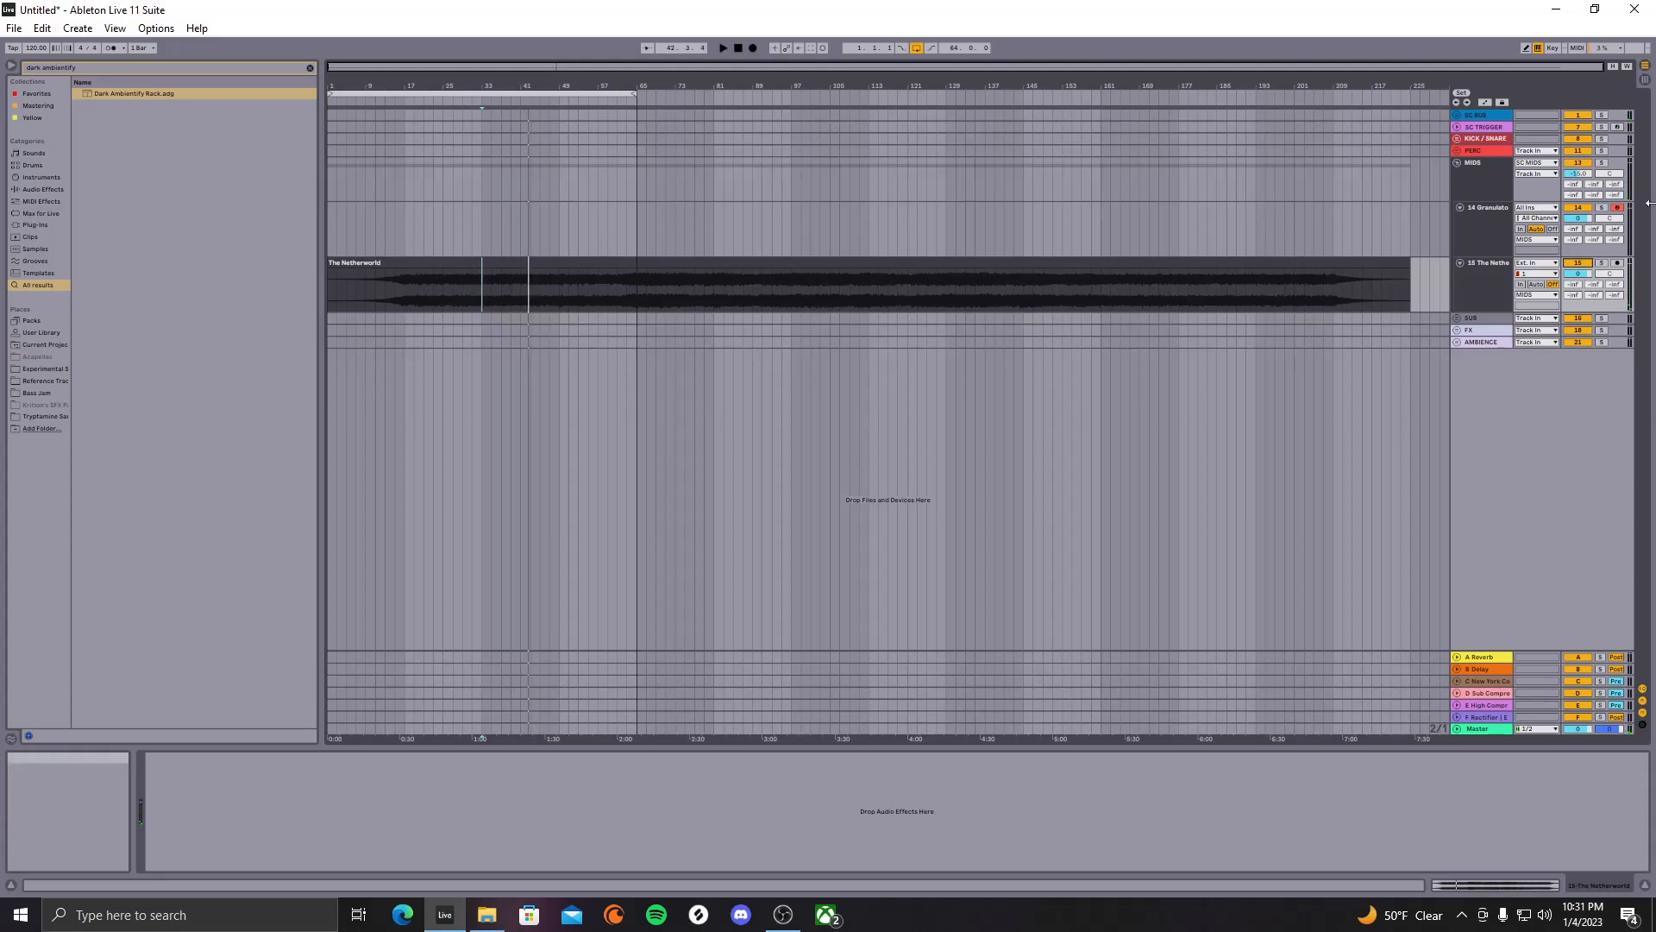
{"action": "left_click", "coordinate": [1477, 226]}
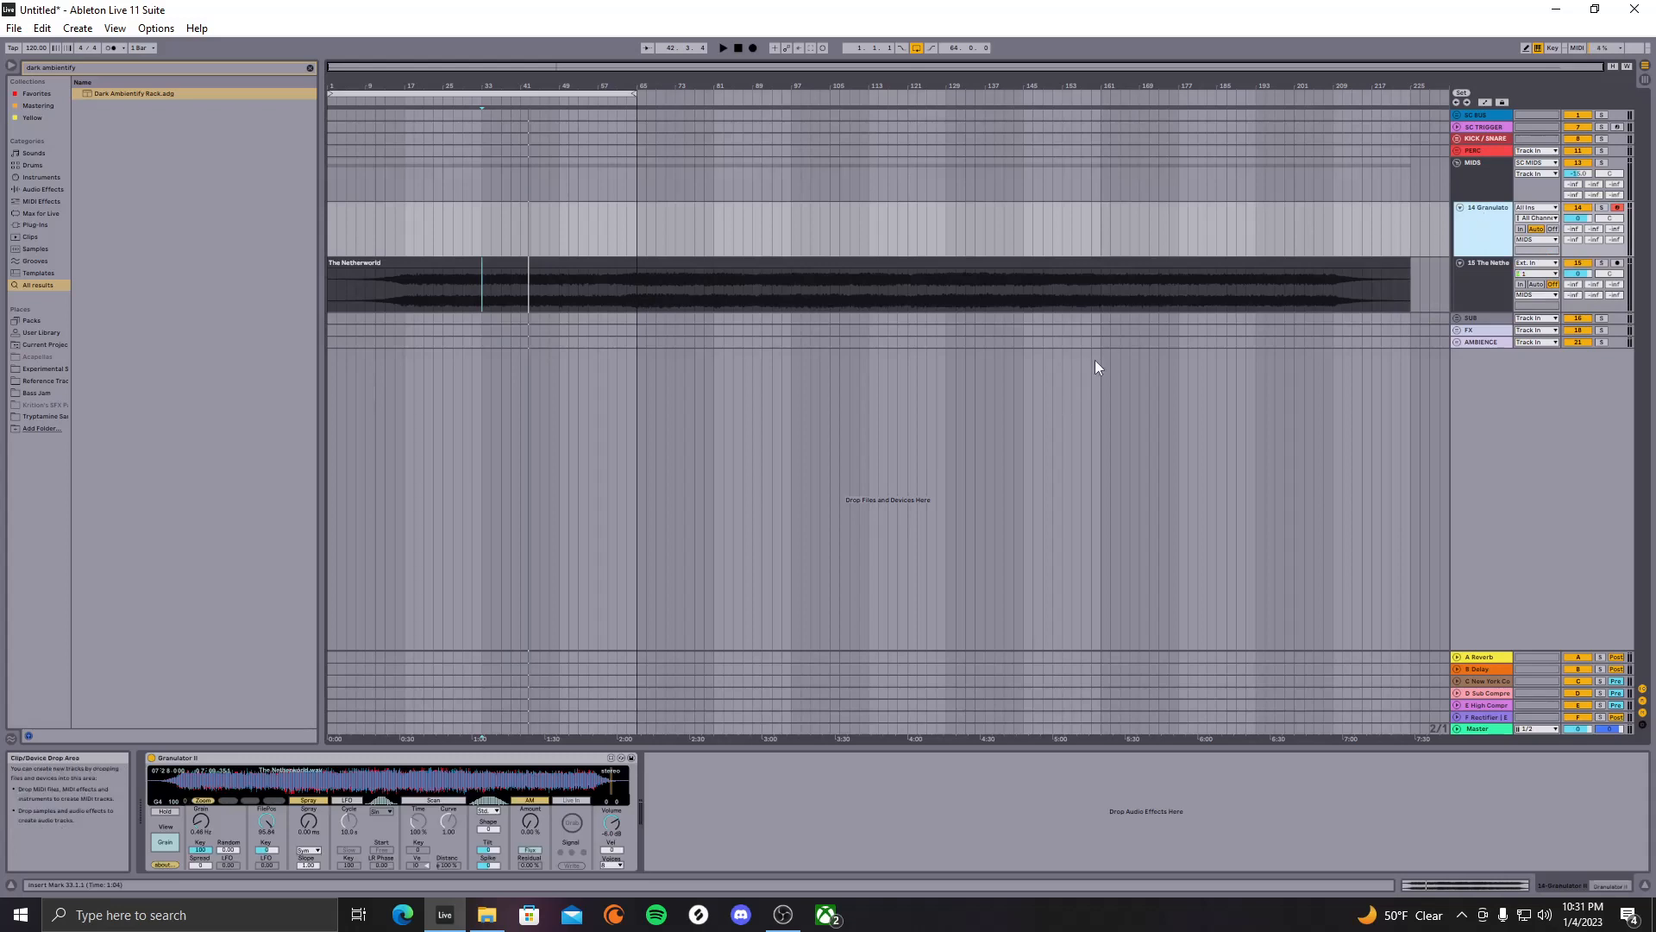
Load The Netherworld into Granulator II and insert an empty MIDI clip over bars 1–65
{"action": "left_click_drag", "start_coordinate": [1276, 265], "coordinate": [419, 778]}
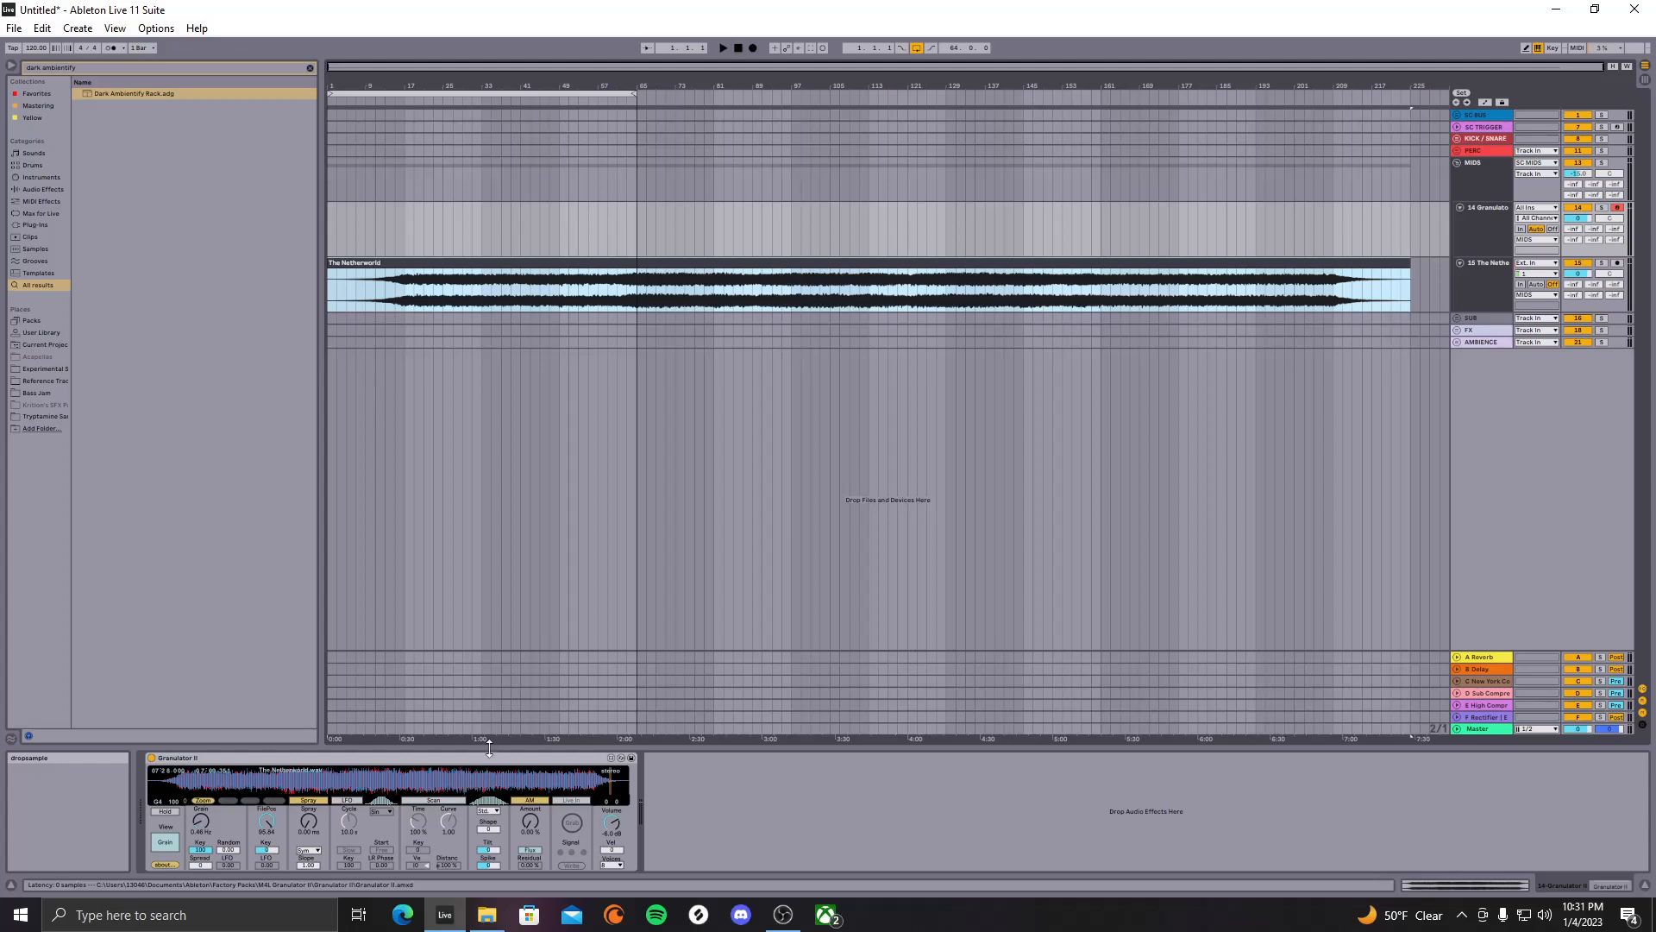
{"action": "left_click_drag", "start_coordinate": [634, 230], "coordinate": [311, 243]}
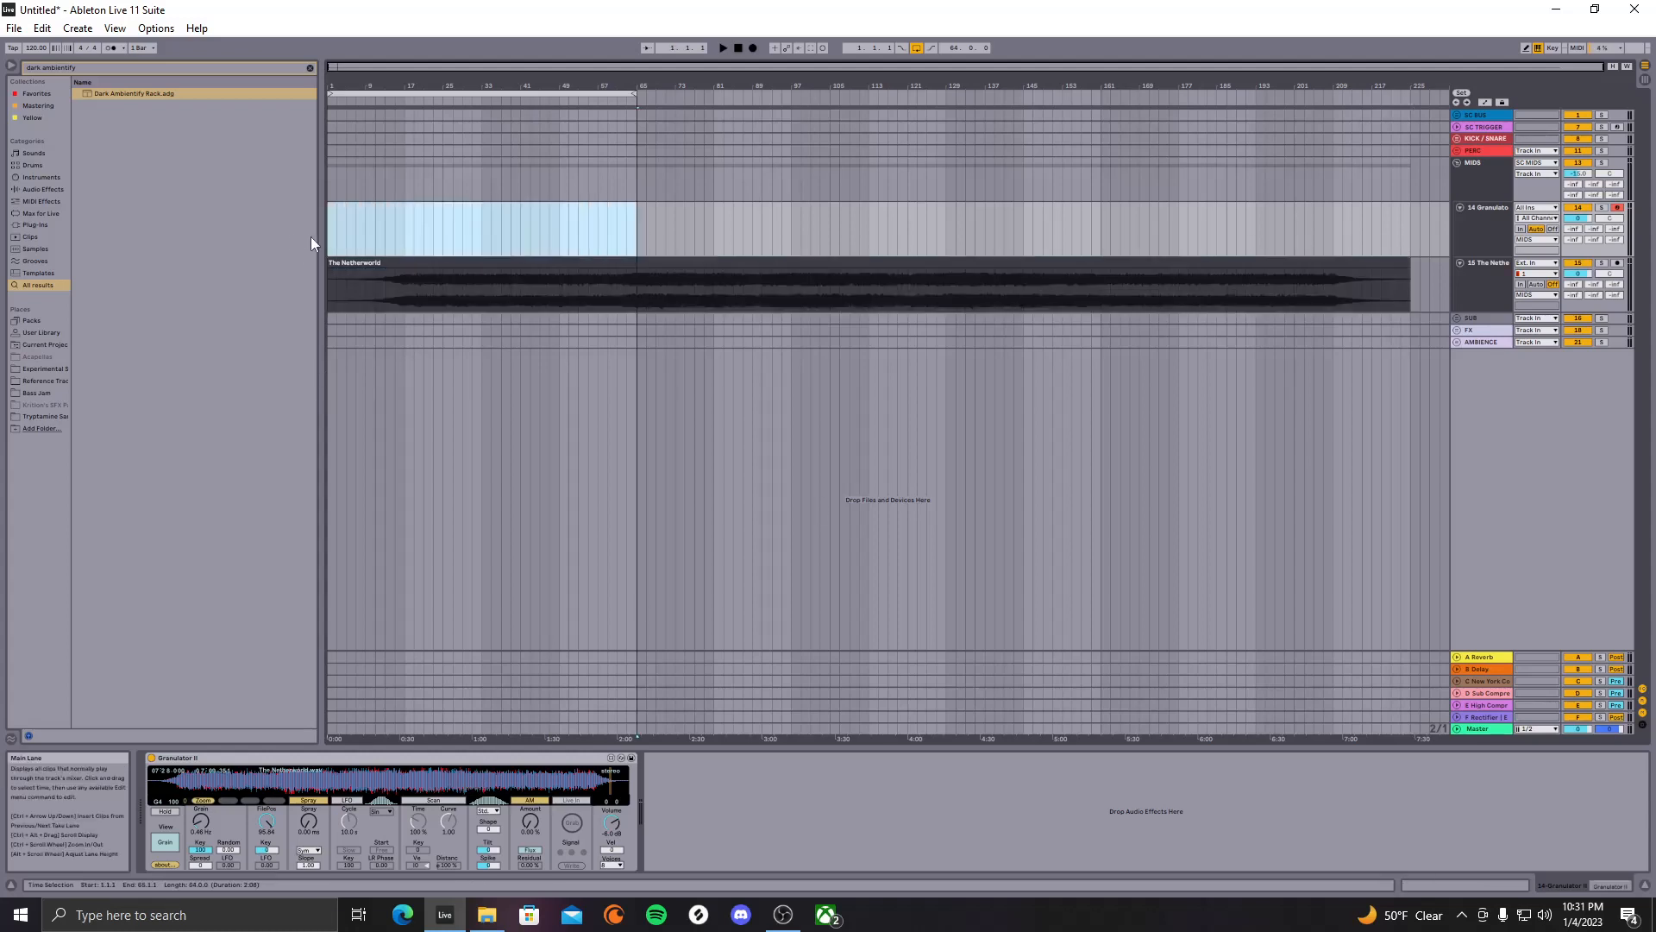
{"action": "key", "text": "ctrl+shift+m"}
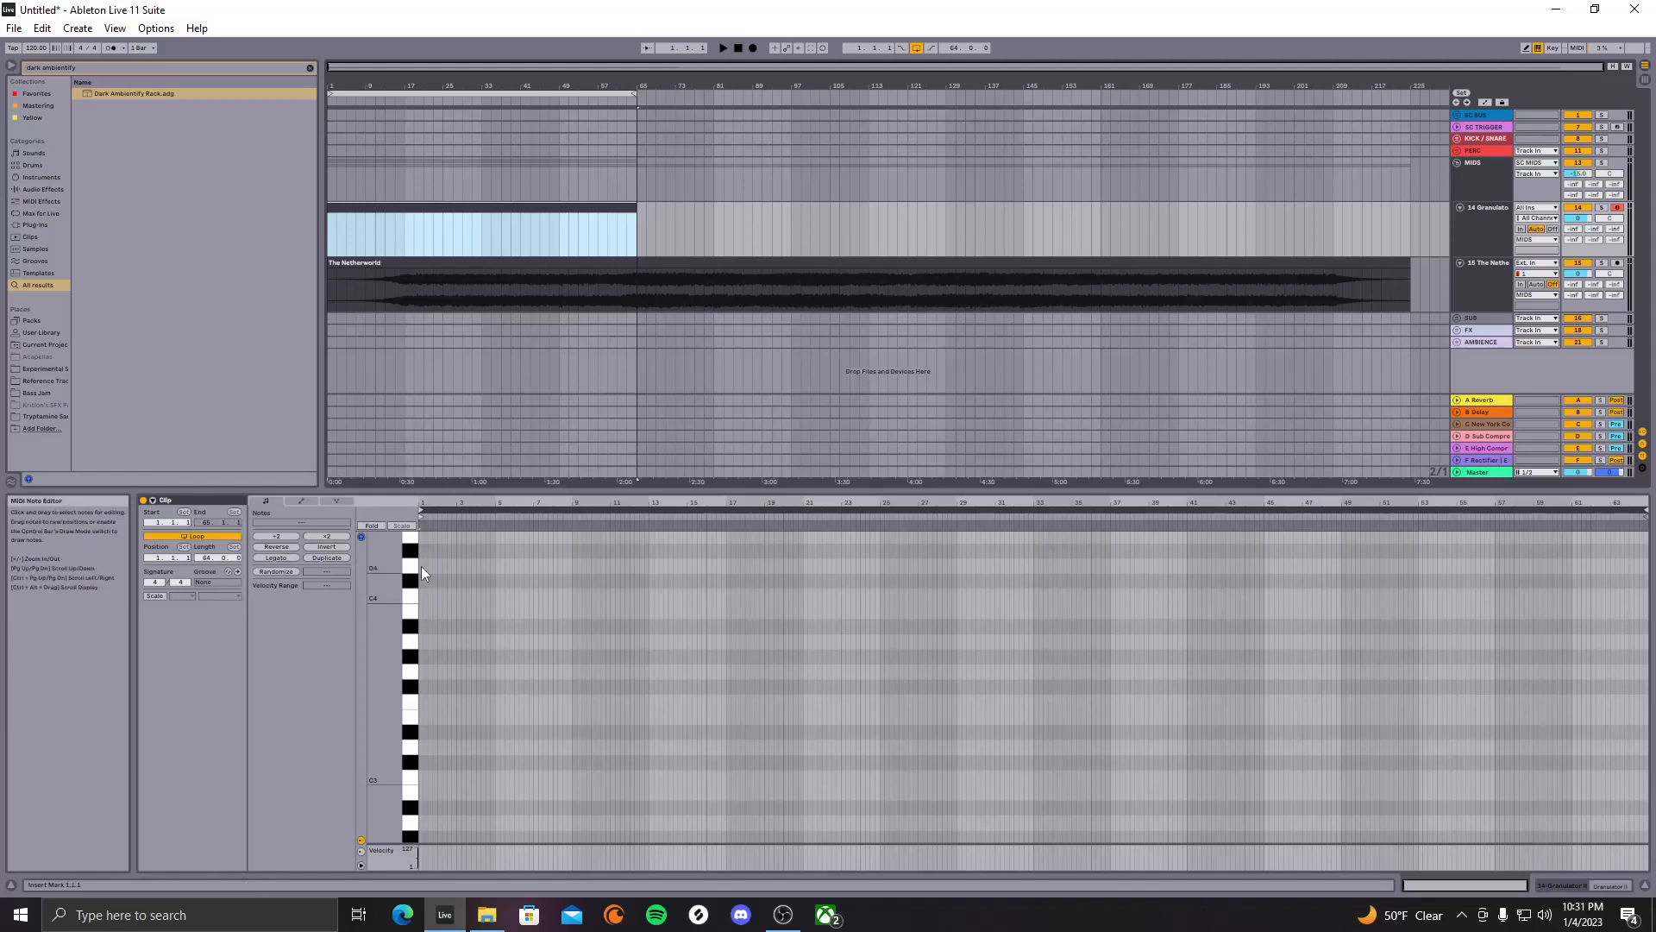
{"action": "scroll", "coordinate": [418, 571], "scroll_direction": "up", "scroll_amount": 3}
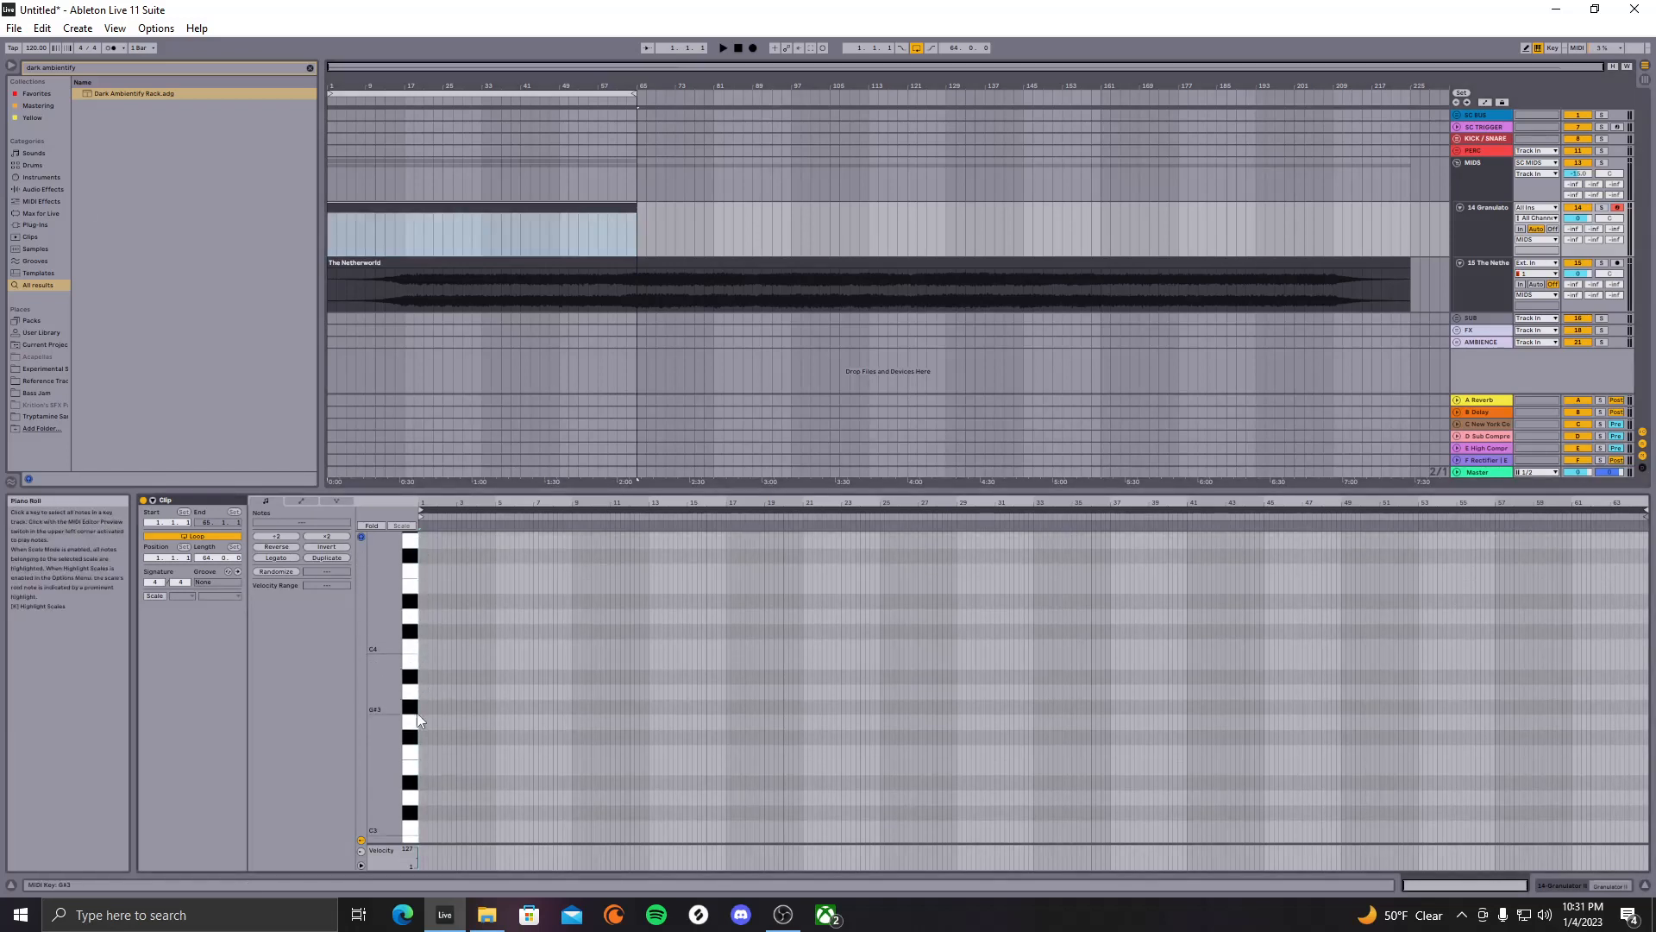
{"action": "scroll", "coordinate": [422, 773], "scroll_direction": "down", "scroll_amount": 4}
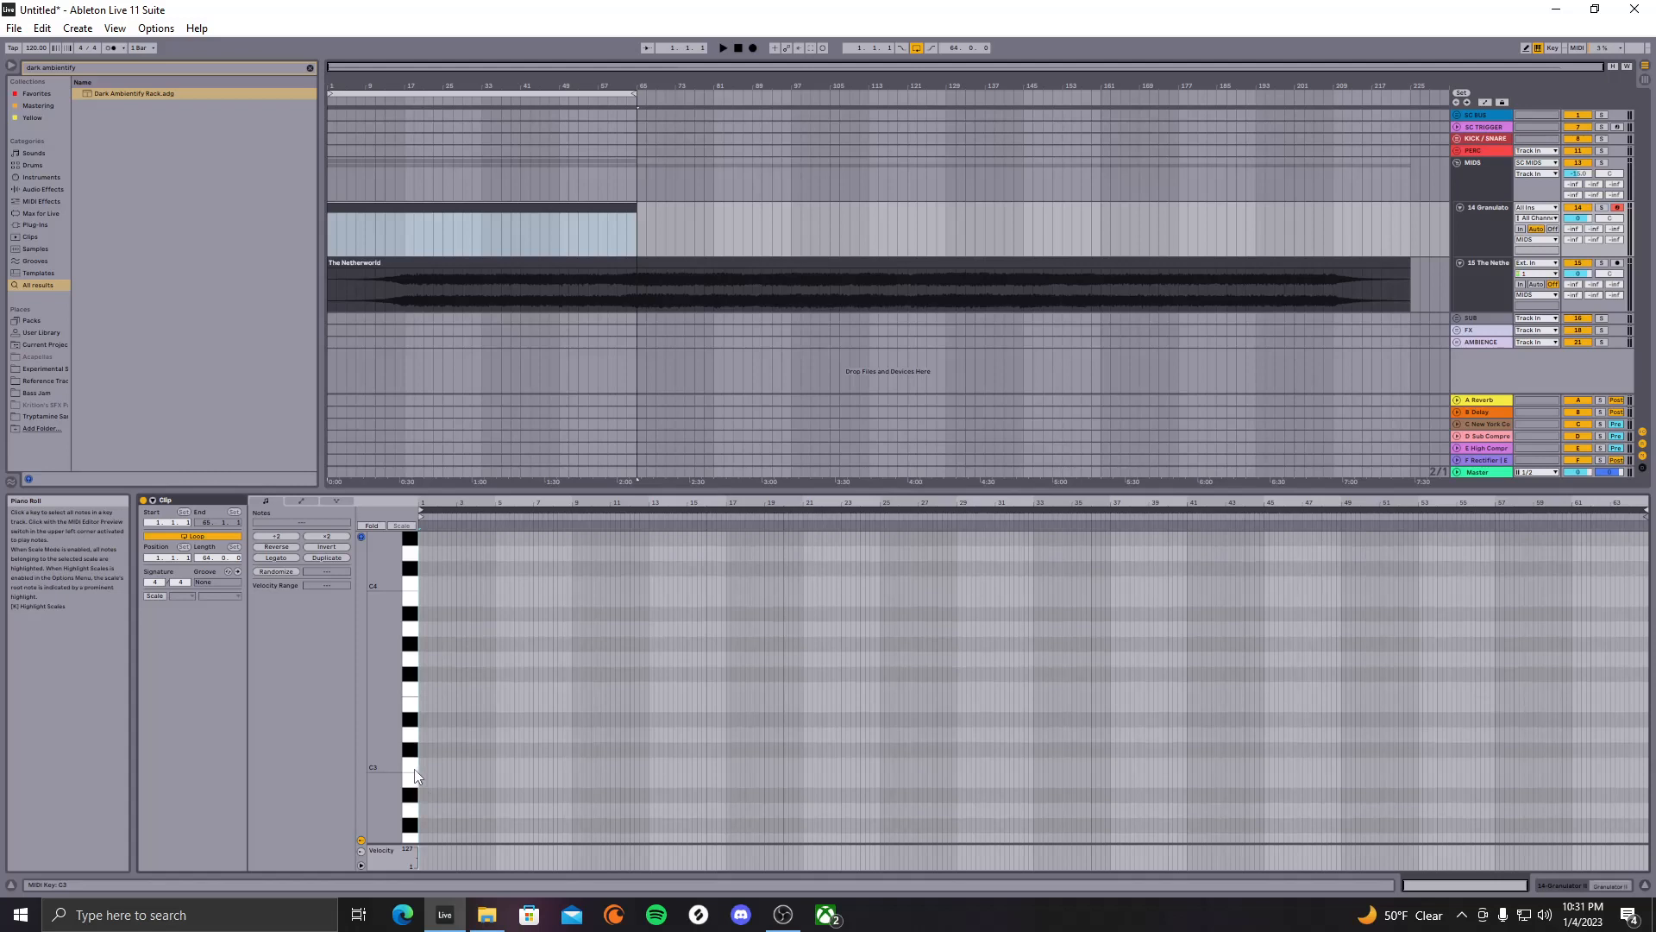
Audition the C3, G3 and G4 notes on the piano roll keyboard
{"action": "left_click", "coordinate": [414, 770]}
{"action": "left_click", "coordinate": [412, 773]}
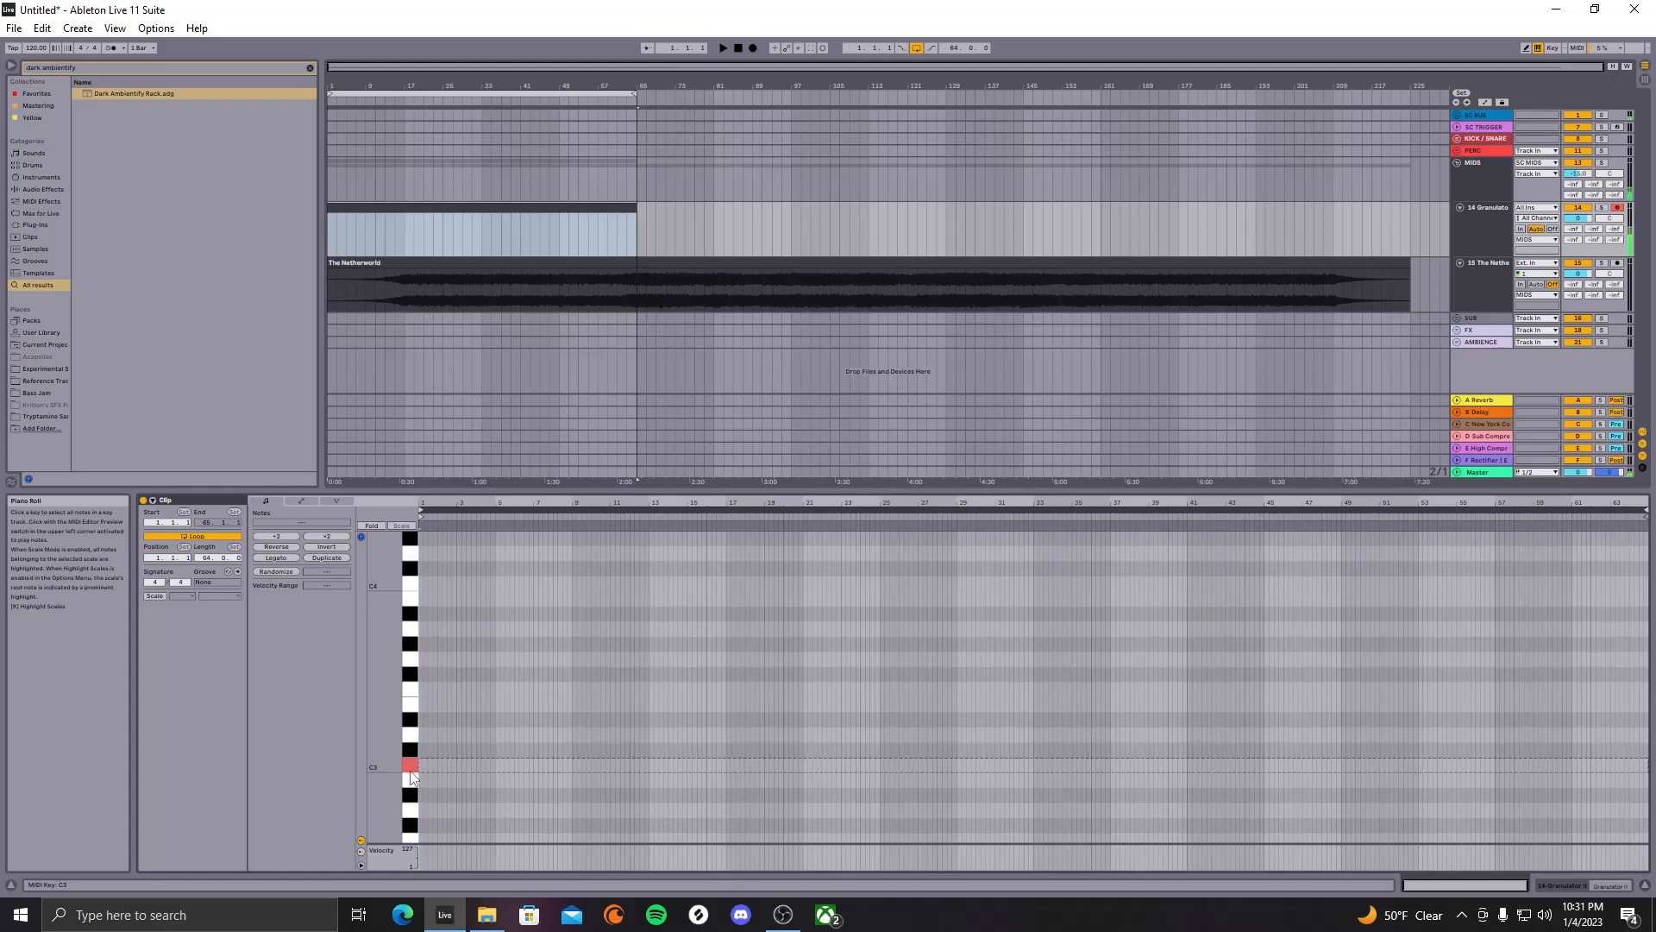
{"action": "scroll", "coordinate": [409, 723], "scroll_direction": "up", "scroll_amount": 3}
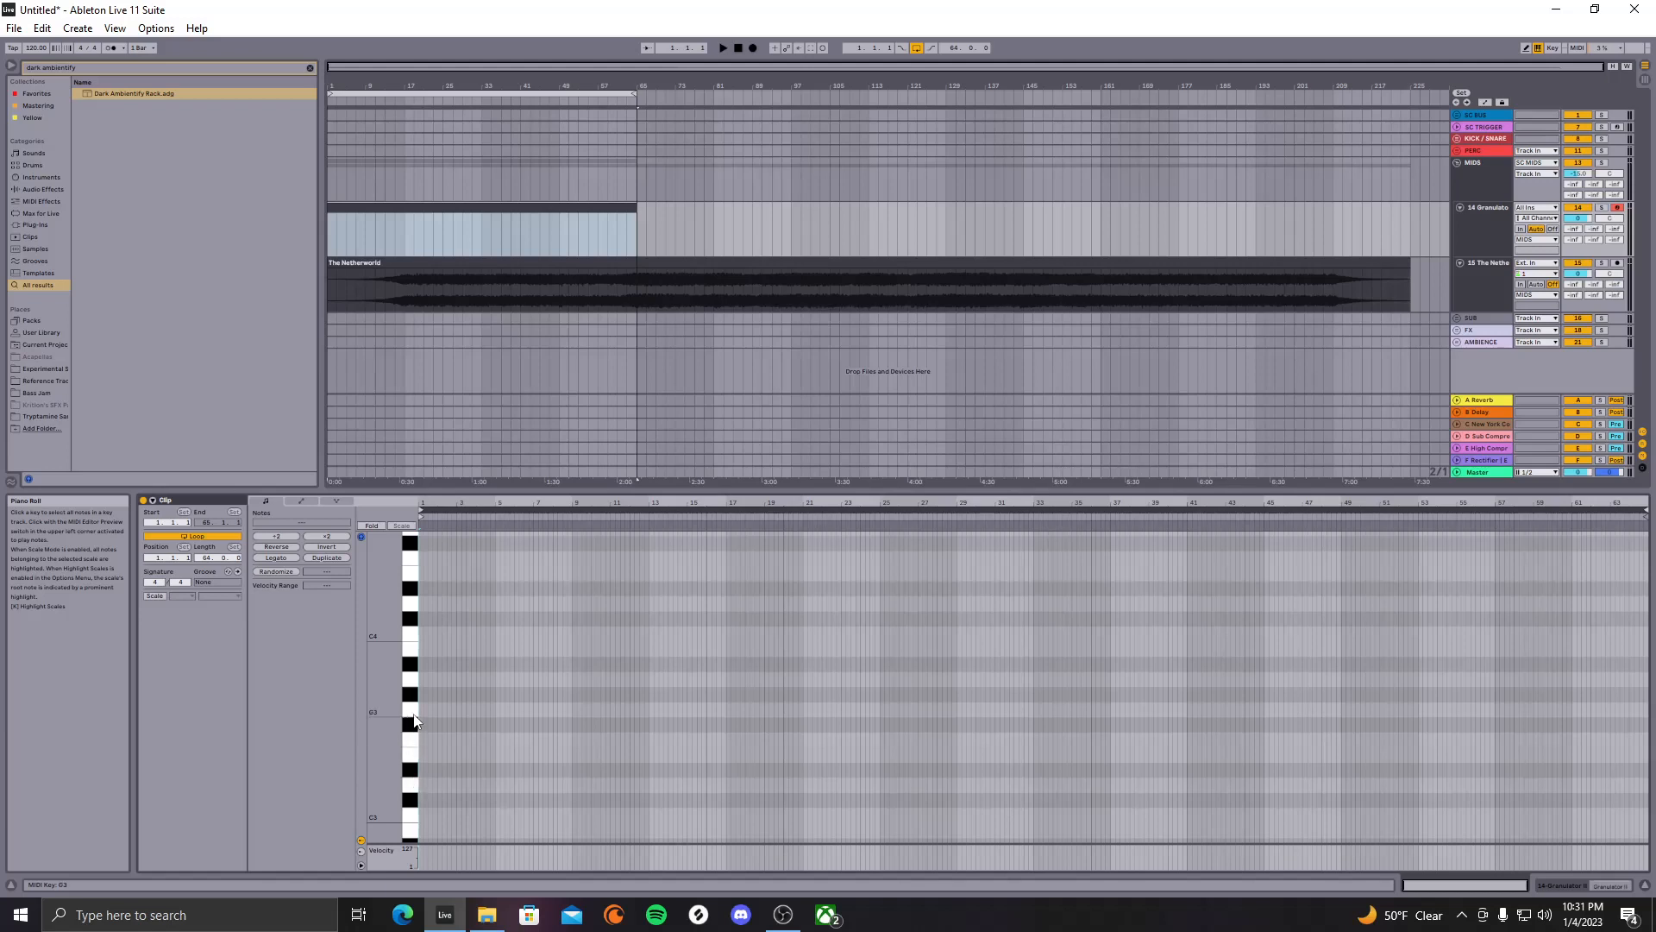
{"action": "left_click", "coordinate": [414, 719]}
{"action": "scroll", "coordinate": [415, 639], "scroll_direction": "up", "scroll_amount": 2}
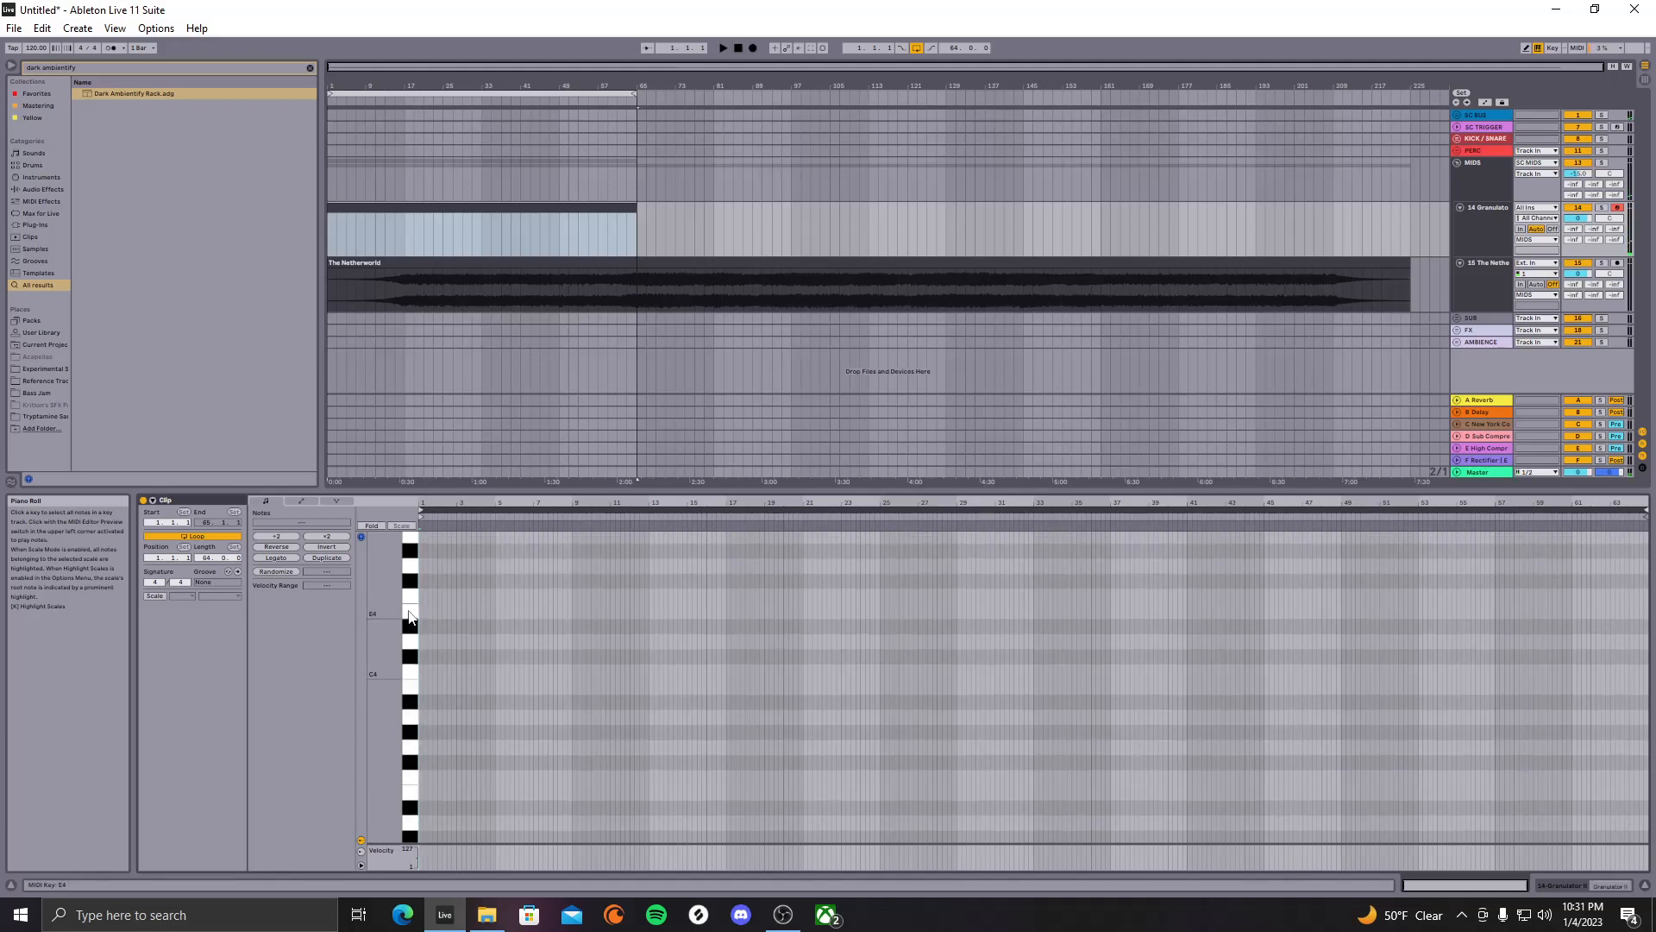
{"action": "left_click", "coordinate": [415, 571]}
{"action": "left_click", "coordinate": [414, 569]}
{"action": "scroll", "coordinate": [408, 585], "scroll_direction": "up", "scroll_amount": 3}
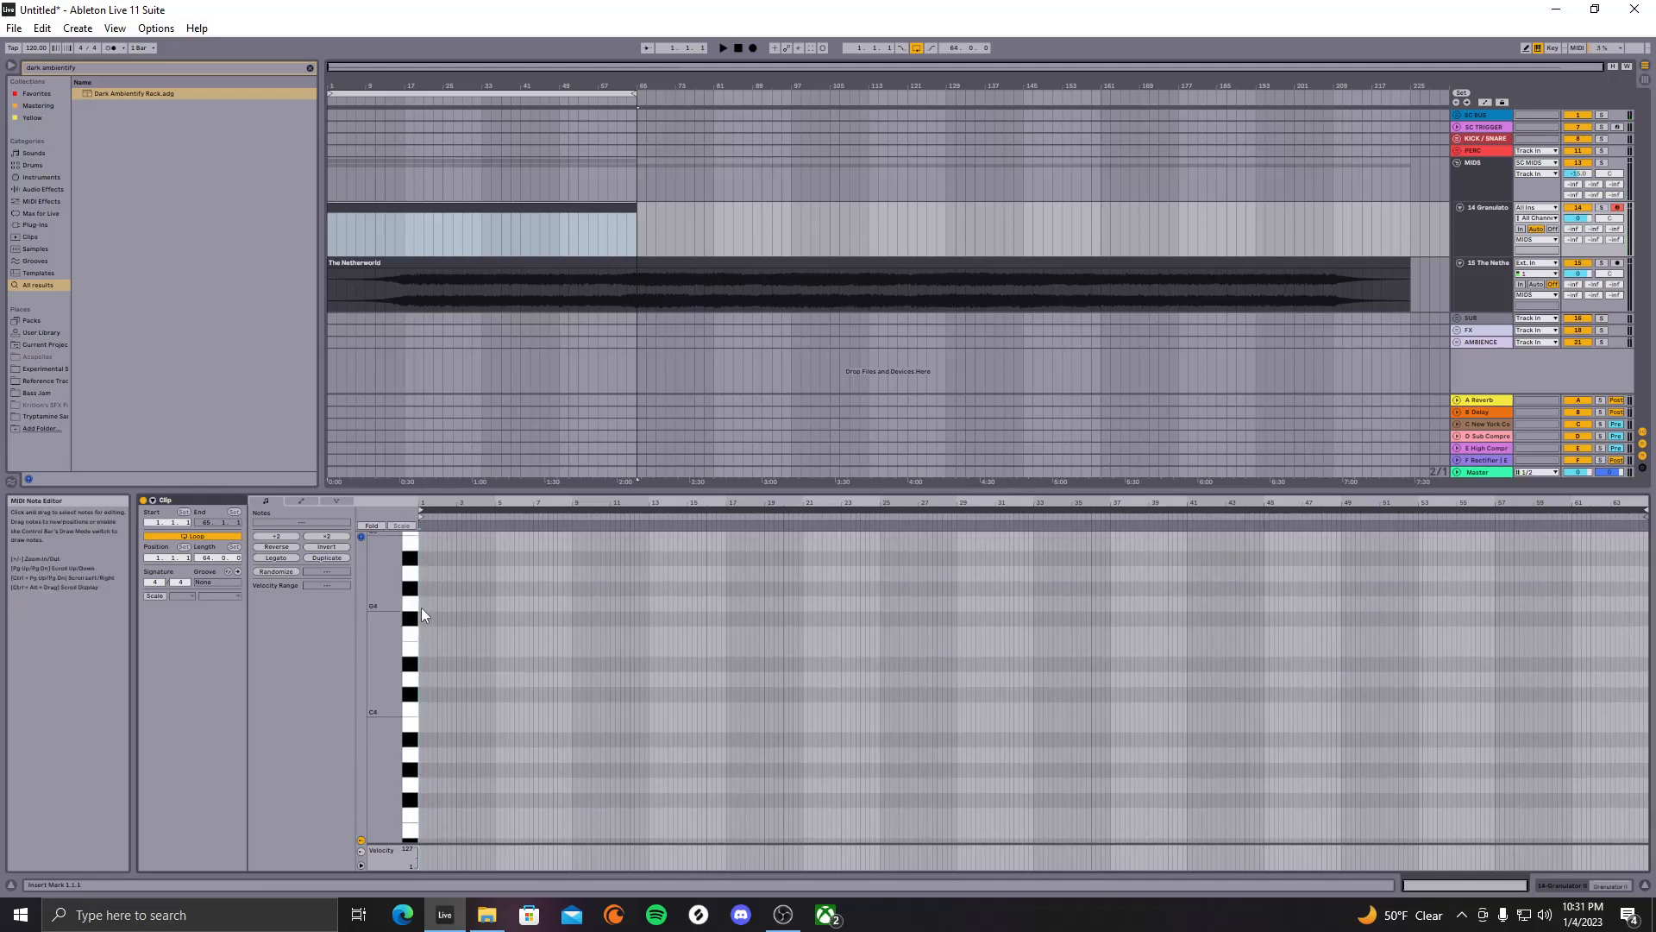
Draw a G4 note at 1.1.1 and stretch it with Legato across the whole clip
{"action": "double_click", "coordinate": [421, 608]}
{"action": "scroll", "coordinate": [421, 605], "scroll_direction": "up", "scroll_amount": 4}
{"action": "scroll", "coordinate": [448, 607], "scroll_direction": "up", "scroll_amount": 4}
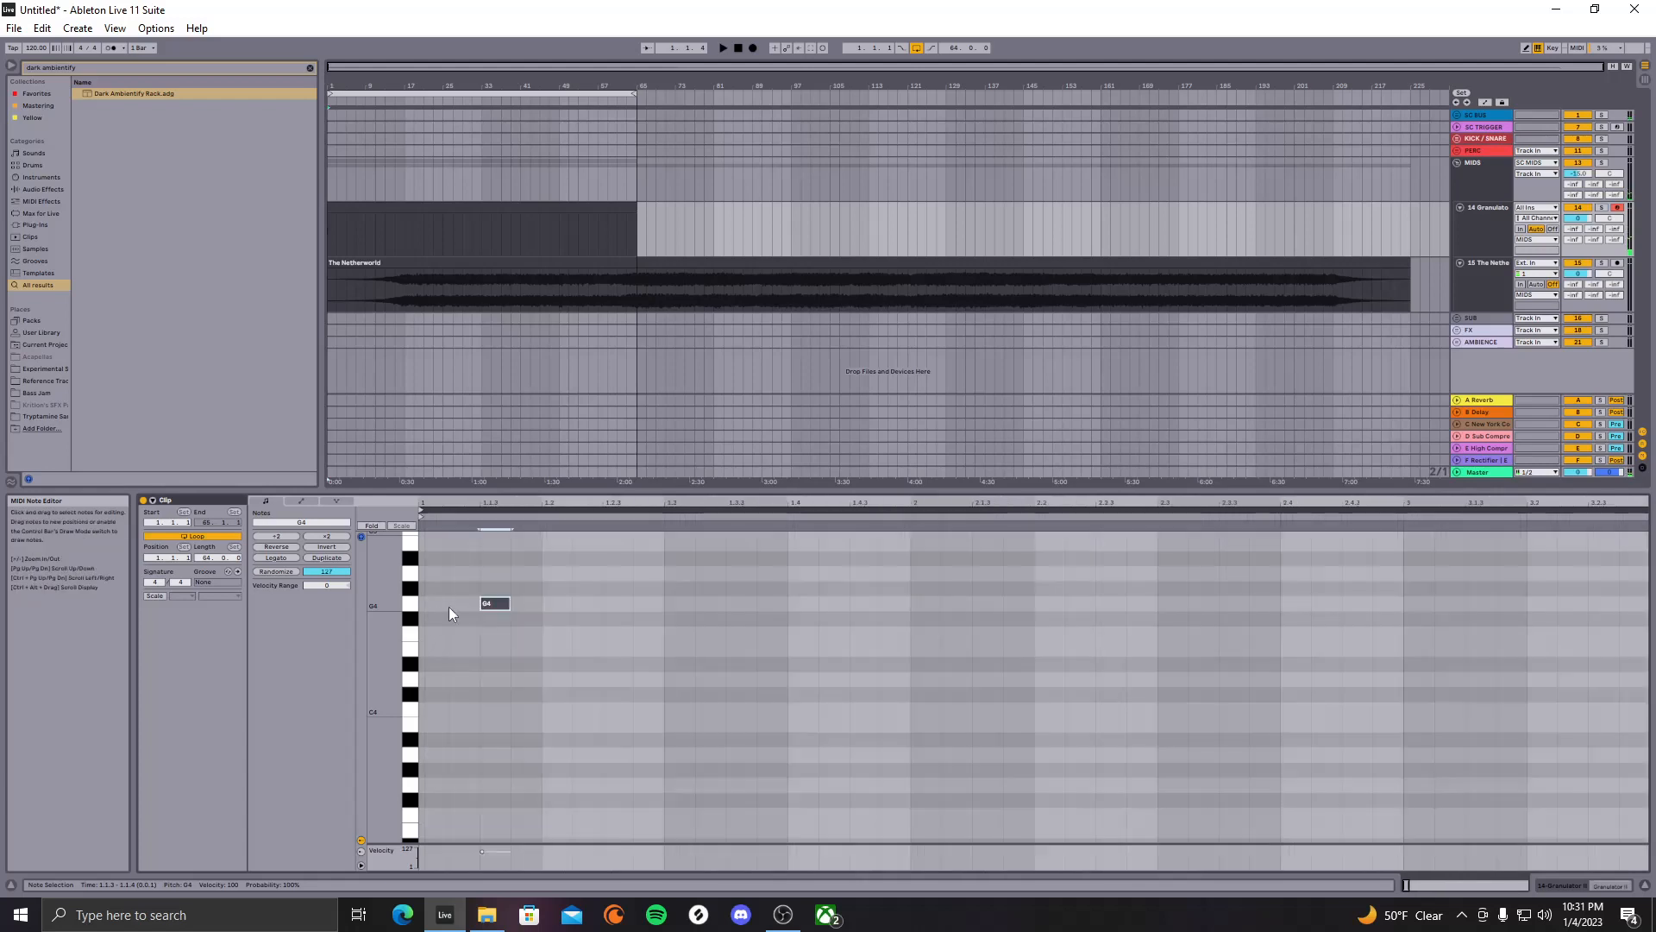
{"action": "left_click_drag", "start_coordinate": [490, 607], "coordinate": [427, 612]}
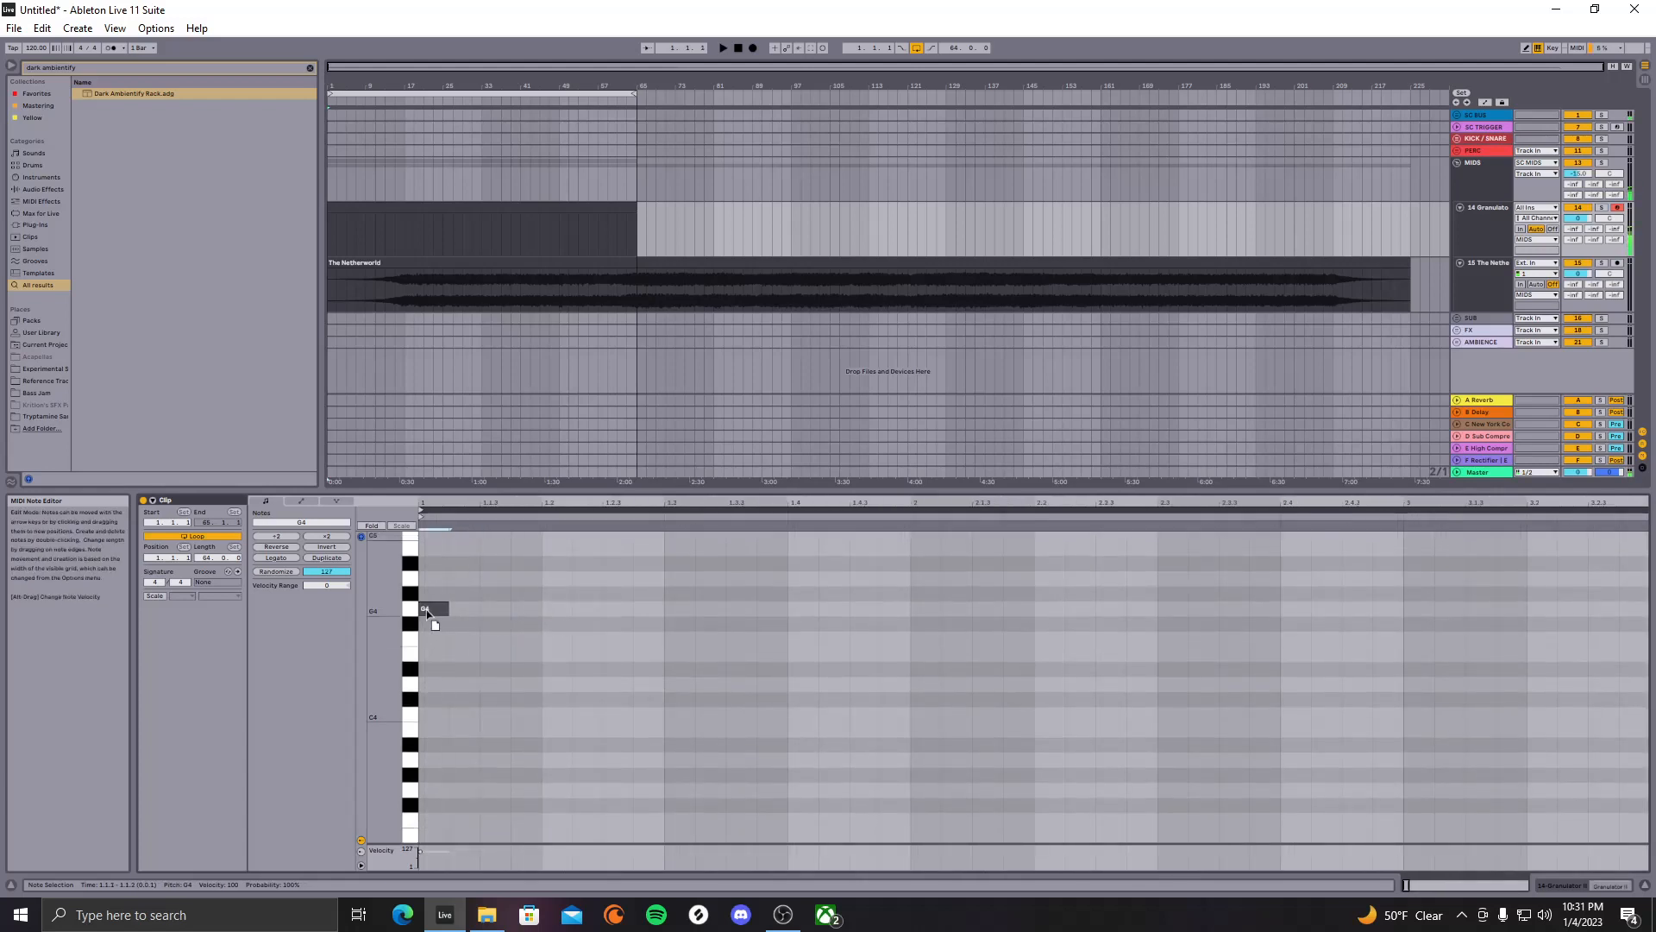
{"action": "left_click", "coordinate": [276, 558]}
{"action": "scroll", "coordinate": [494, 604], "scroll_direction": "down", "scroll_amount": 8}
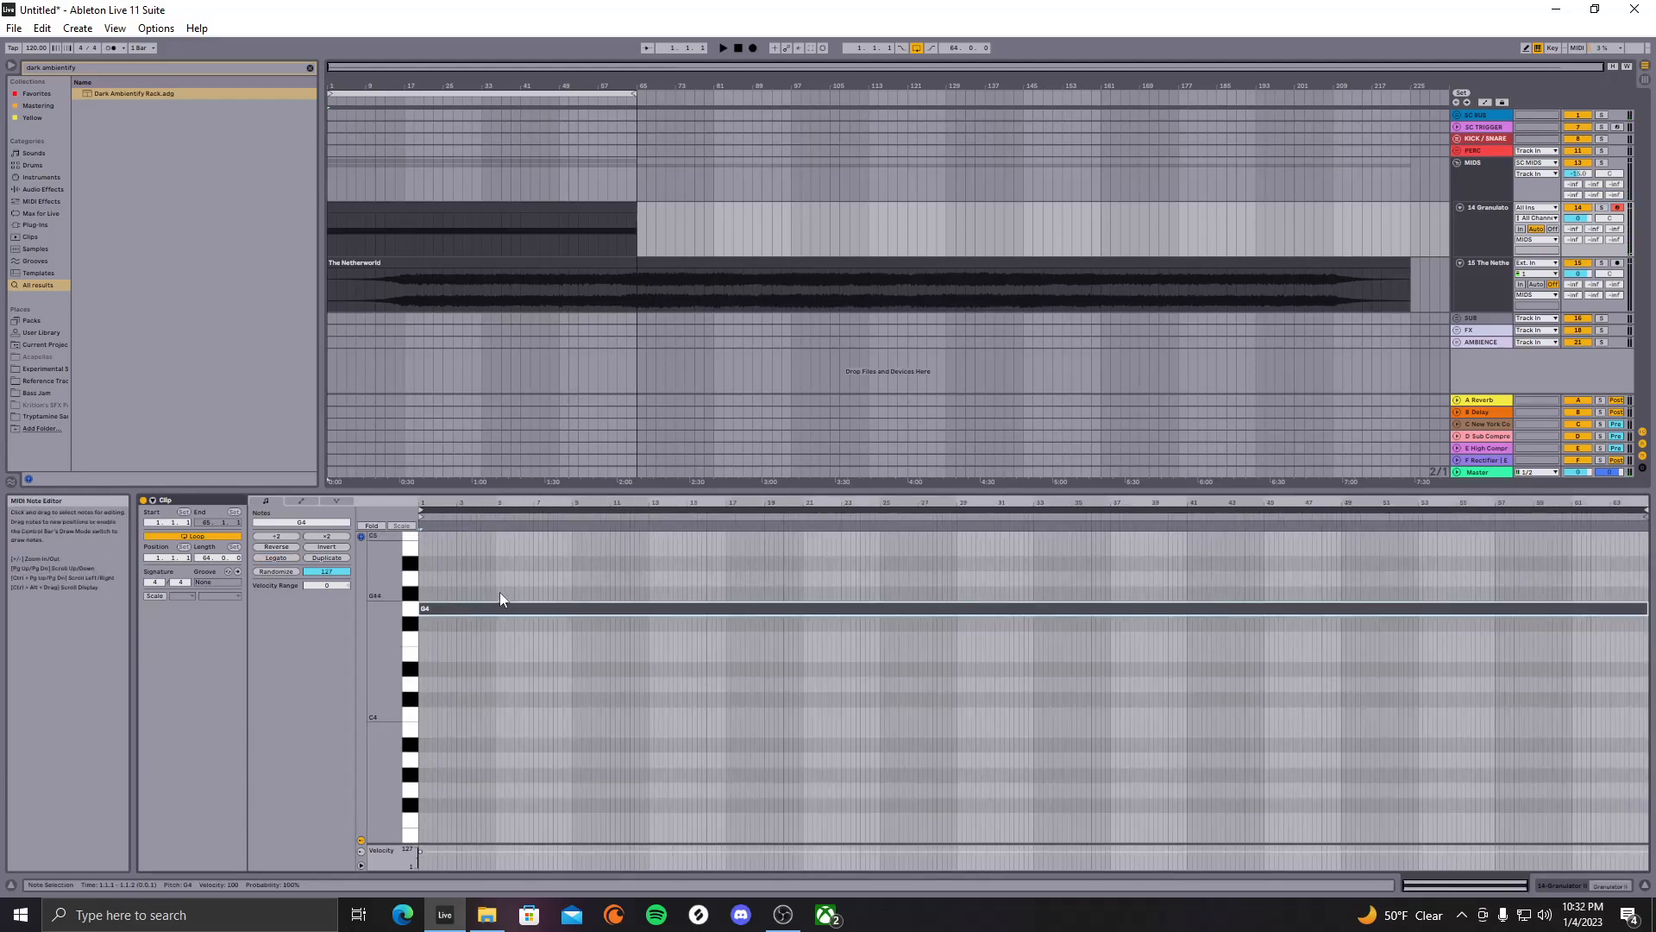
{"action": "left_click", "coordinate": [590, 208]}
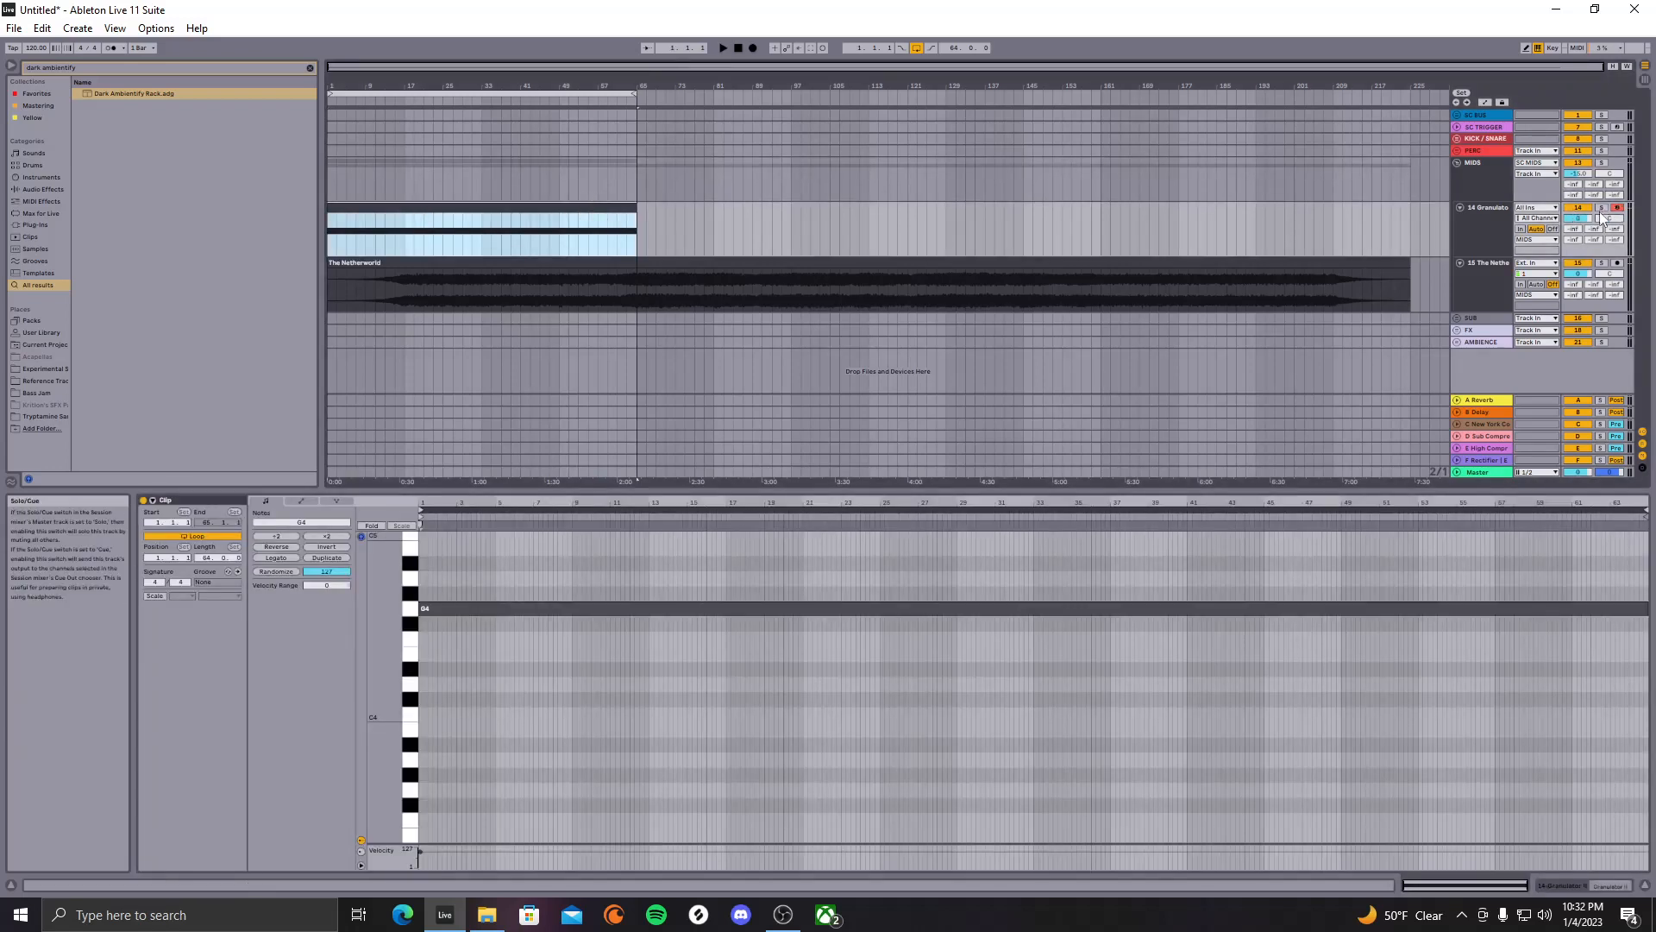
{"action": "key", "text": "space"}
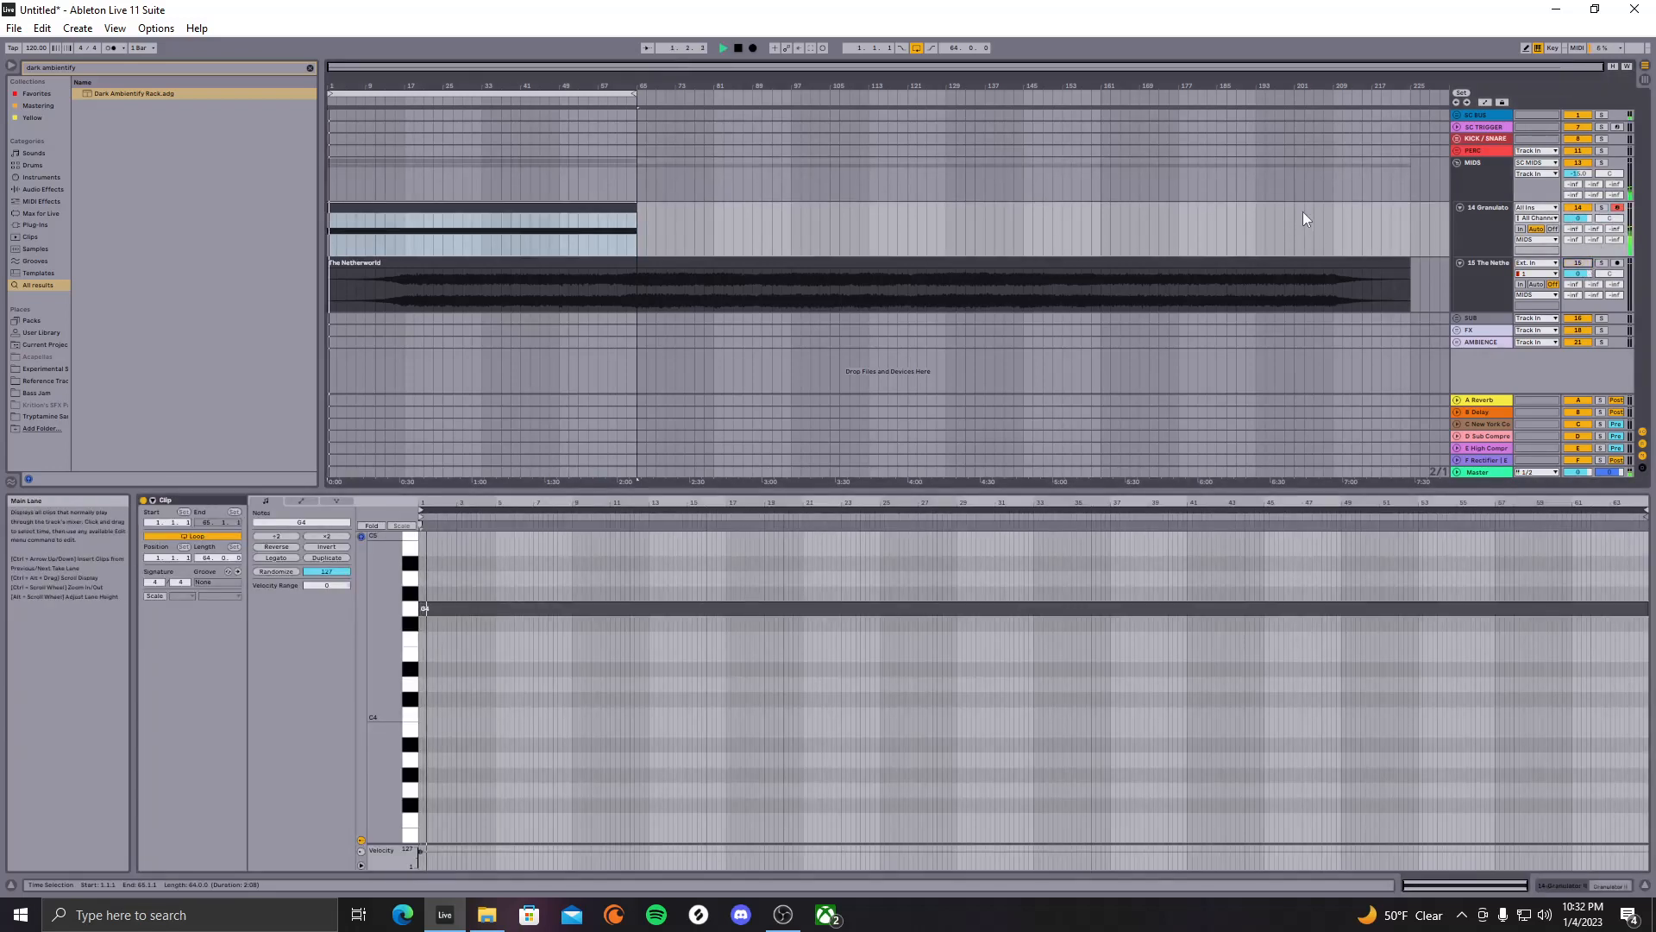
{"action": "left_click", "coordinate": [1465, 228]}
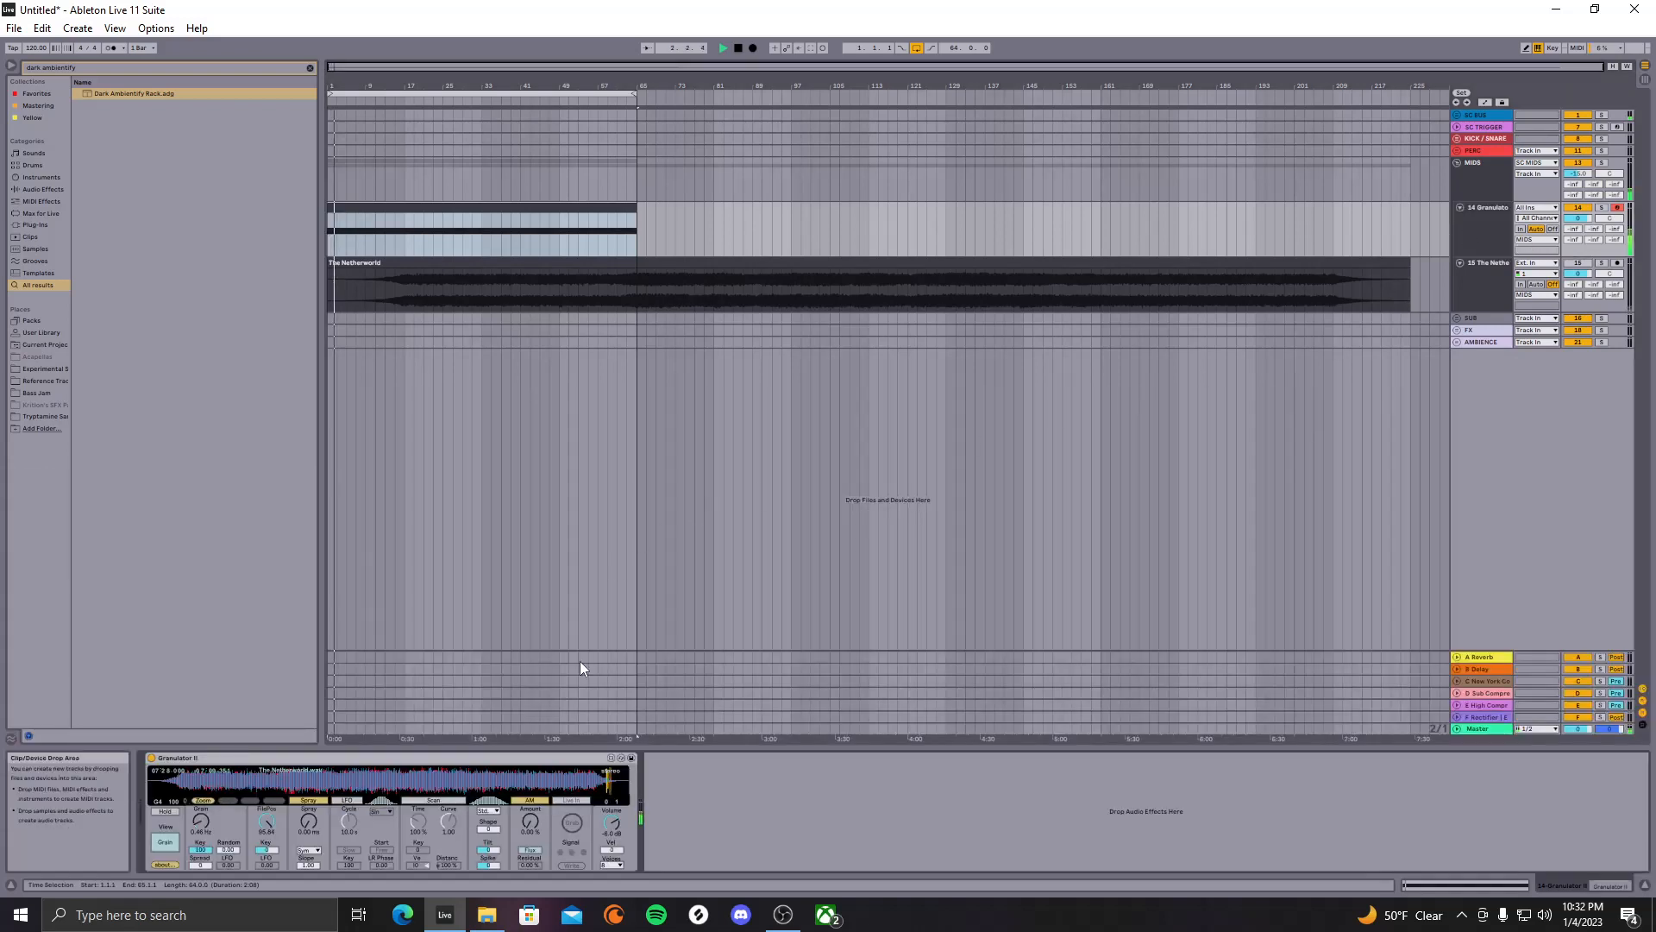
While playing, tune Granulator II to a 0.27 Hz grain rate and file position 61.19
{"action": "mouse_move", "coordinate": [267, 822]}
{"action": "left_mouse_down"}
{"action": "mouse_move", "coordinate": [266, 865]}
{"action": "mouse_move", "coordinate": [268, 826]}
{"action": "left_mouse_up"}
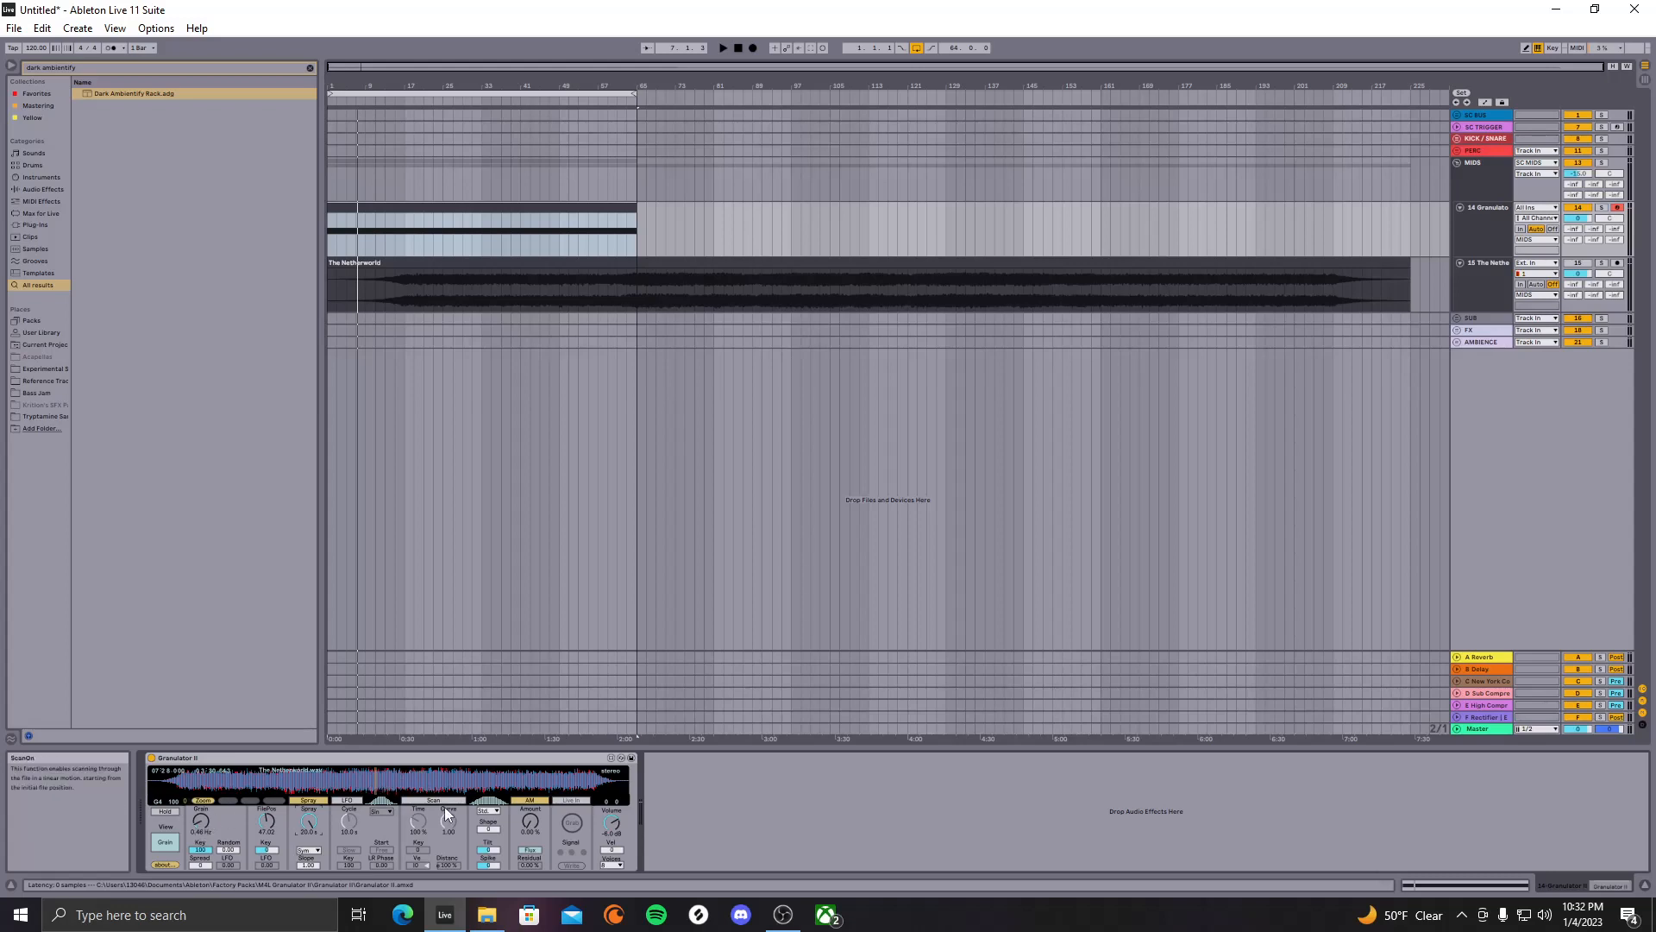
{"action": "key", "text": "space"}
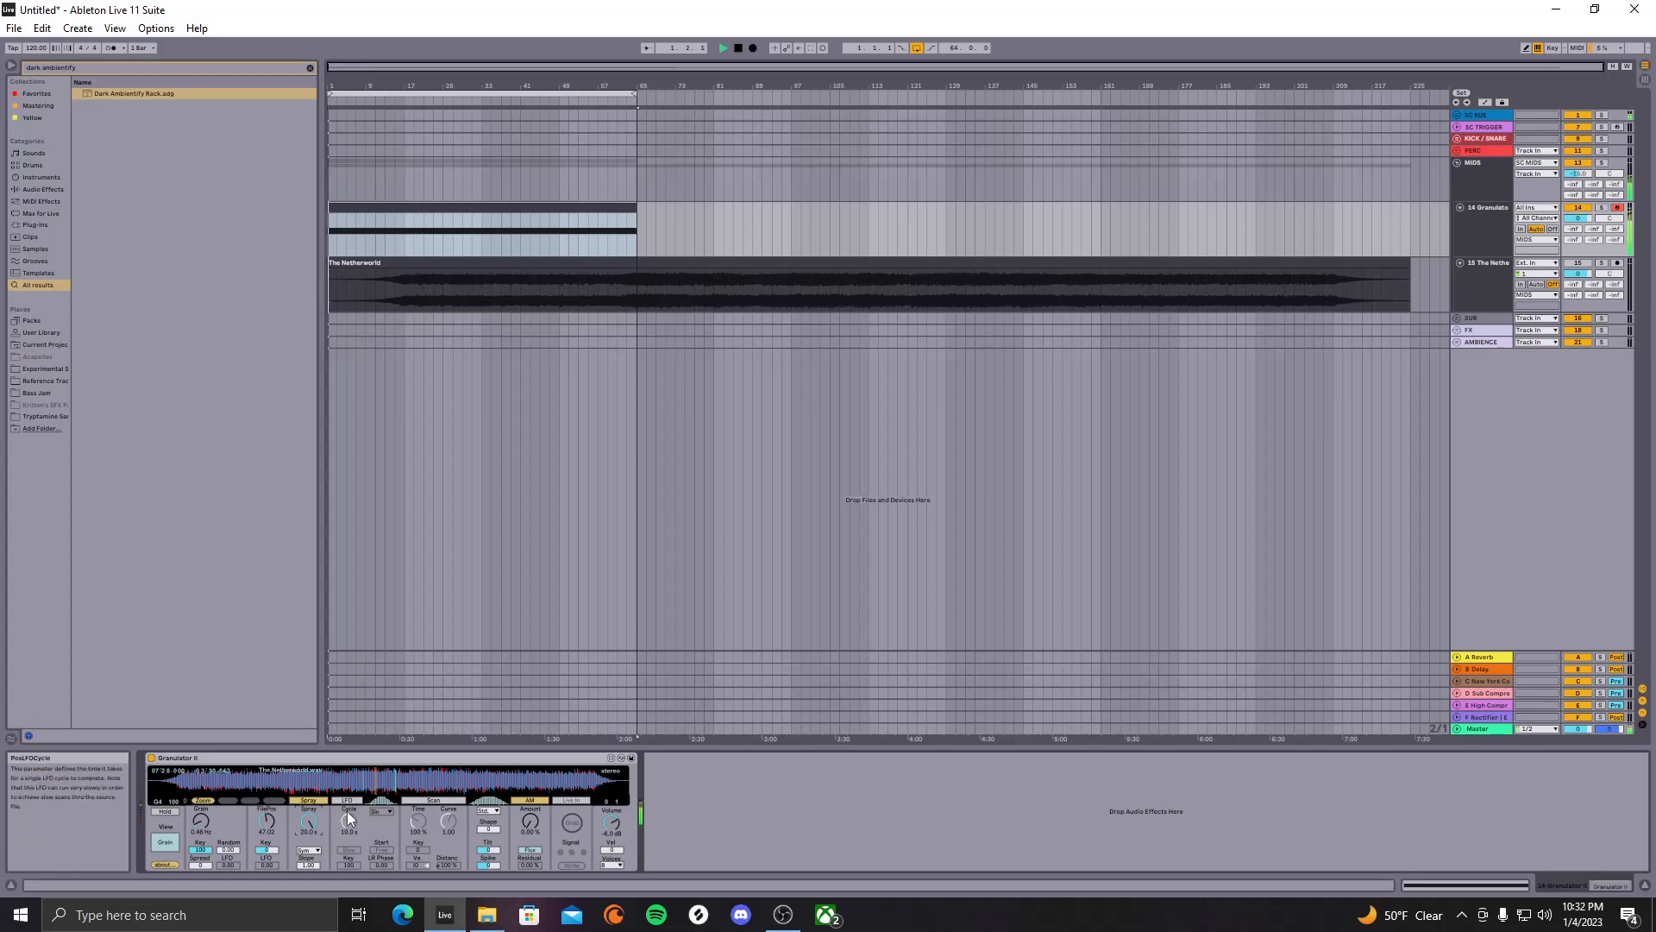
{"action": "mouse_move", "coordinate": [204, 820]}
{"action": "left_mouse_down"}
{"action": "mouse_move", "coordinate": [203, 802]}
{"action": "mouse_move", "coordinate": [201, 837]}
{"action": "left_mouse_up"}
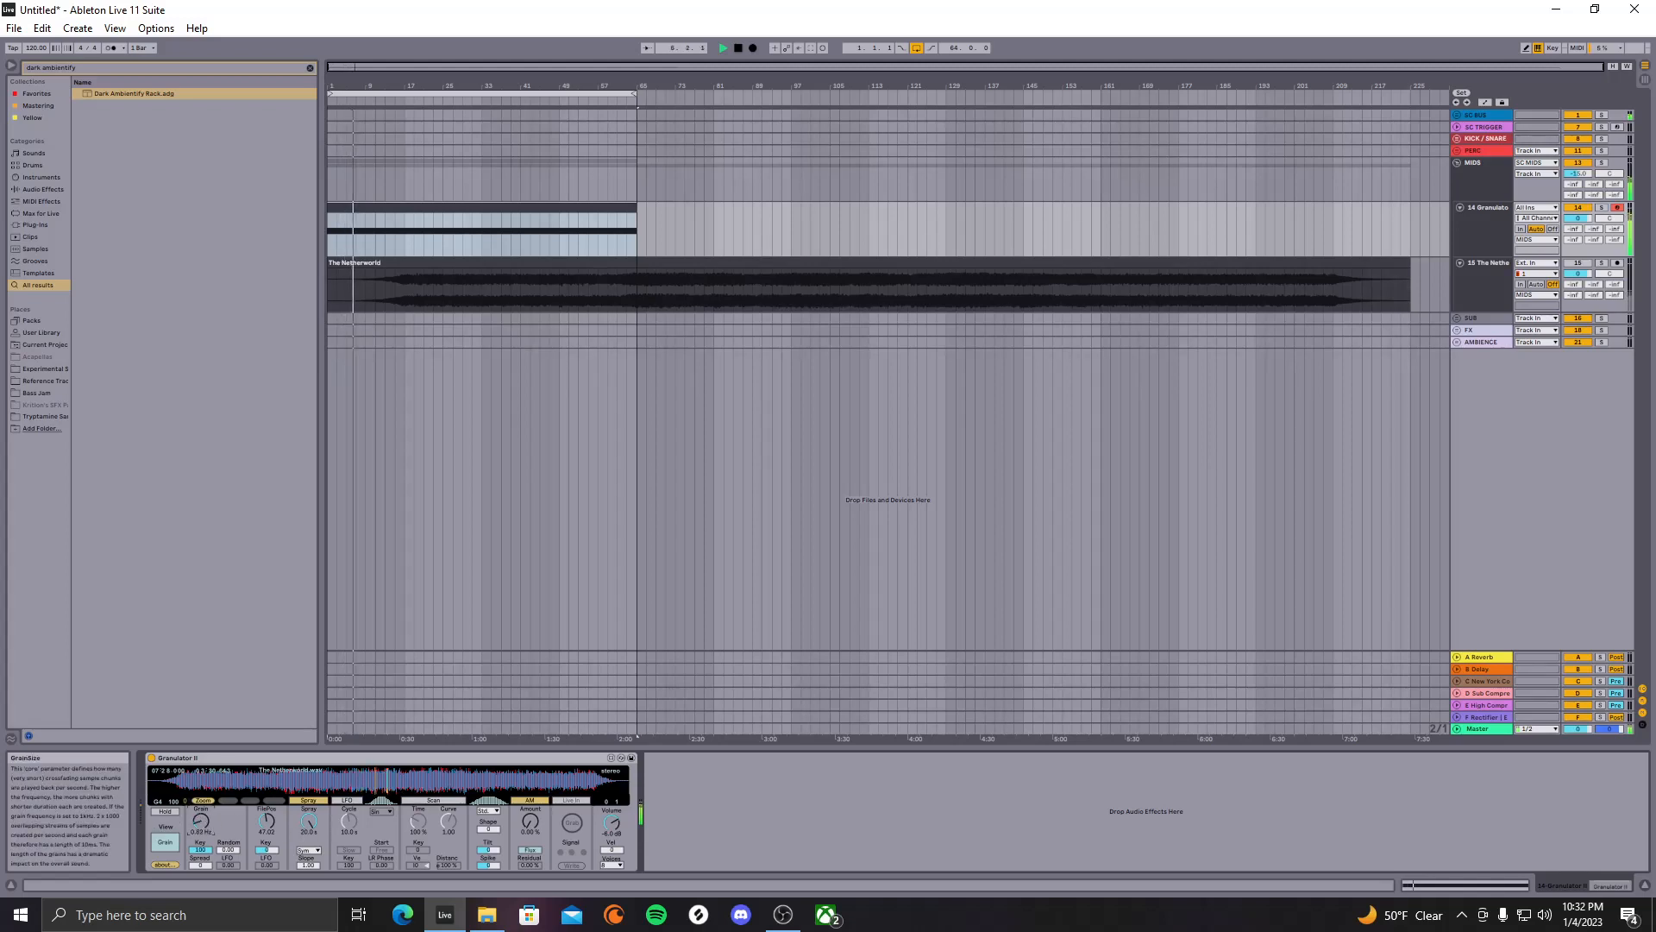
{"action": "left_click_drag", "start_coordinate": [201, 837], "coordinate": [201, 839]}
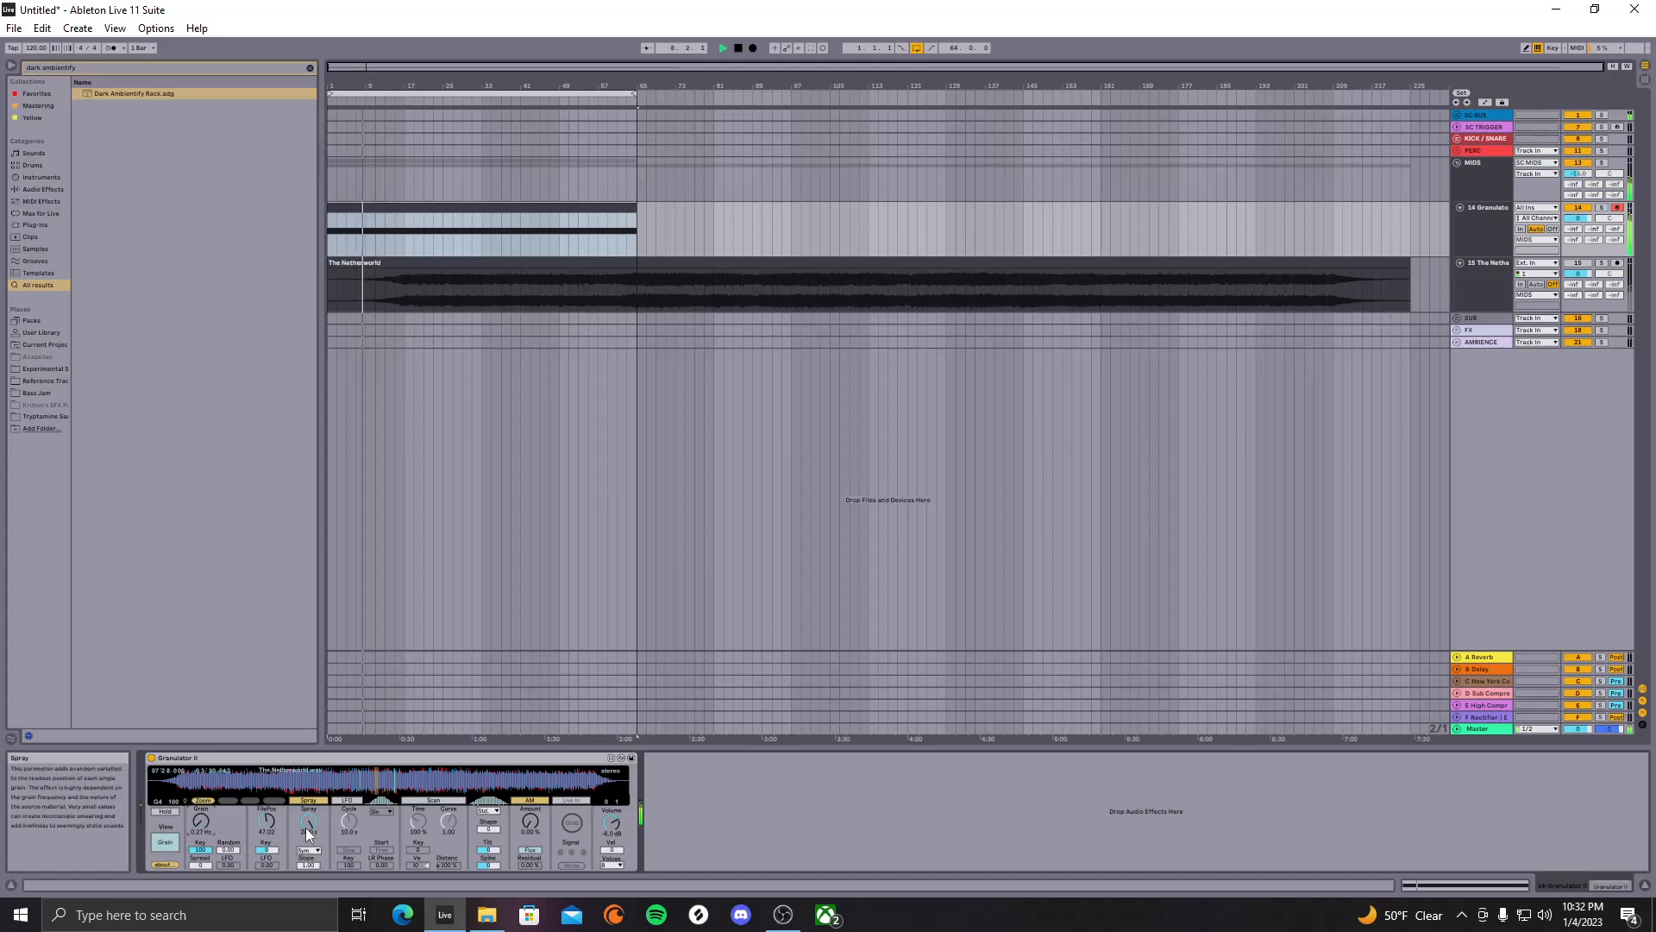
{"action": "left_click_drag", "start_coordinate": [267, 821], "coordinate": [266, 783]}
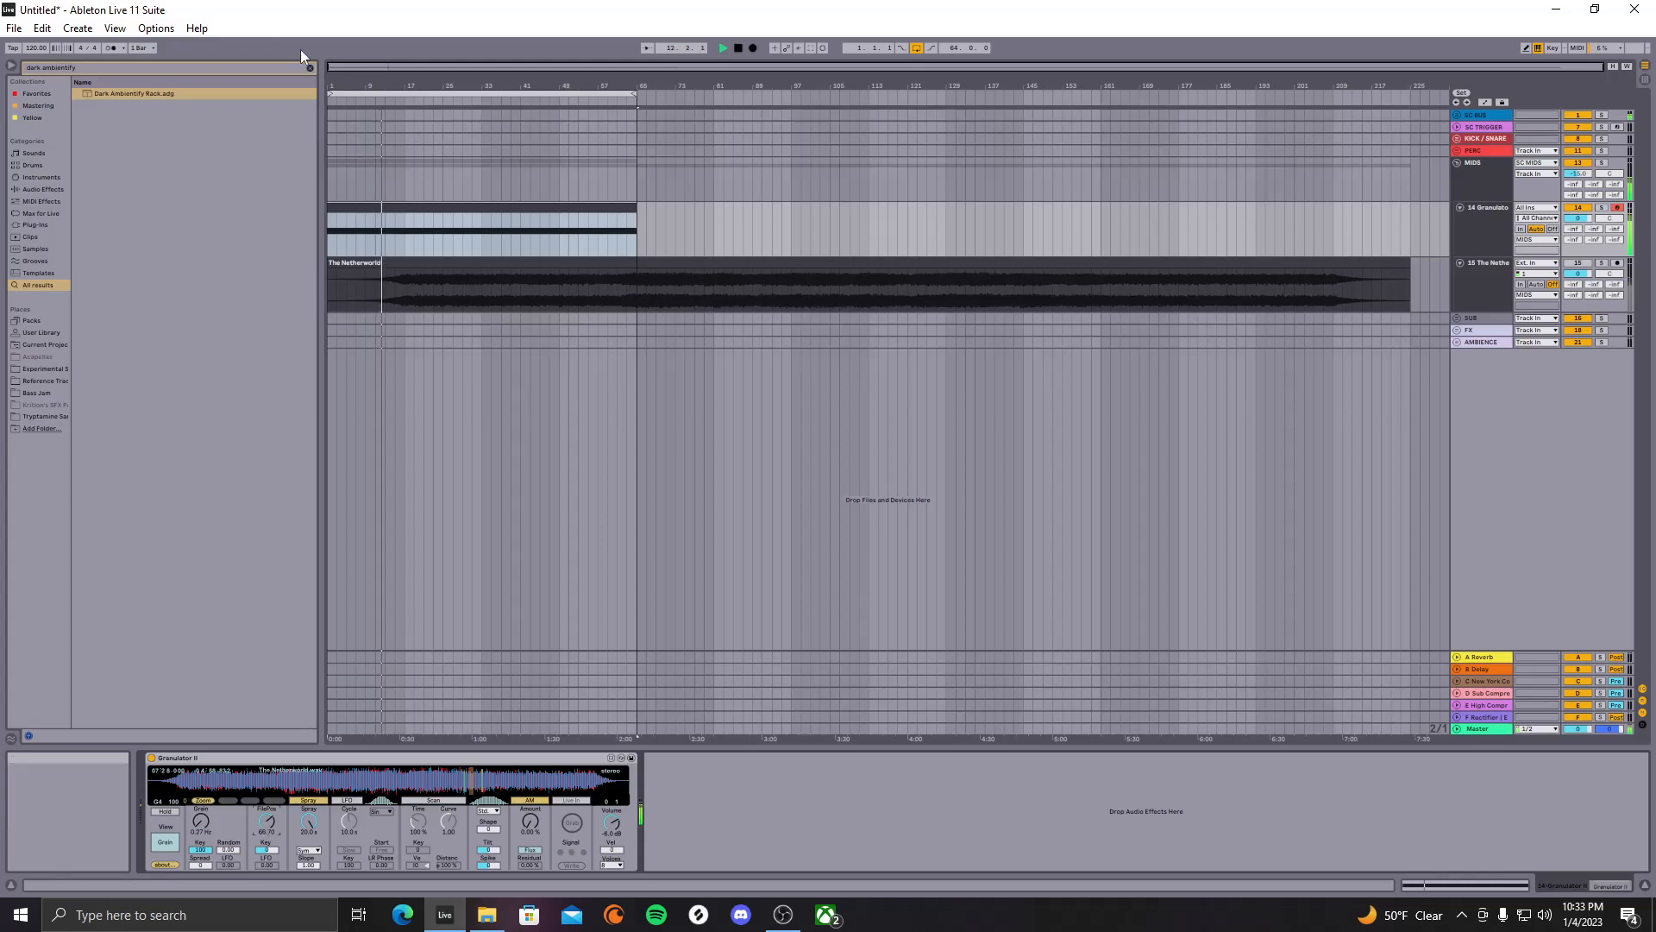
{"action": "left_click", "coordinate": [245, 97]}
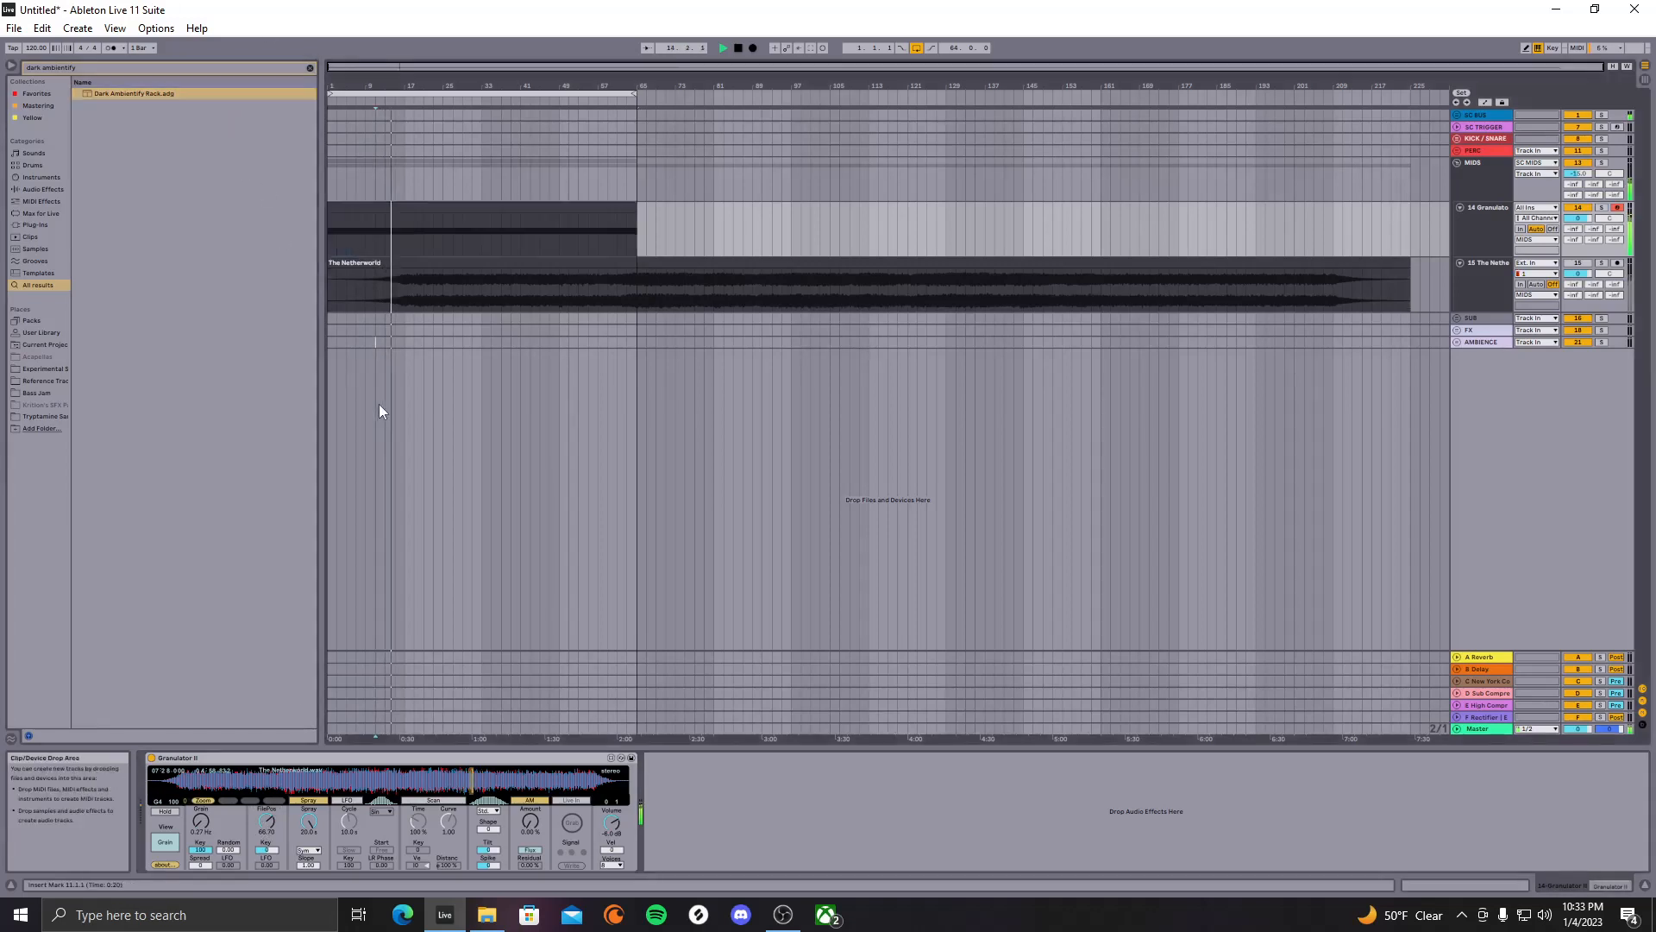
{"action": "left_click", "coordinate": [376, 343]}
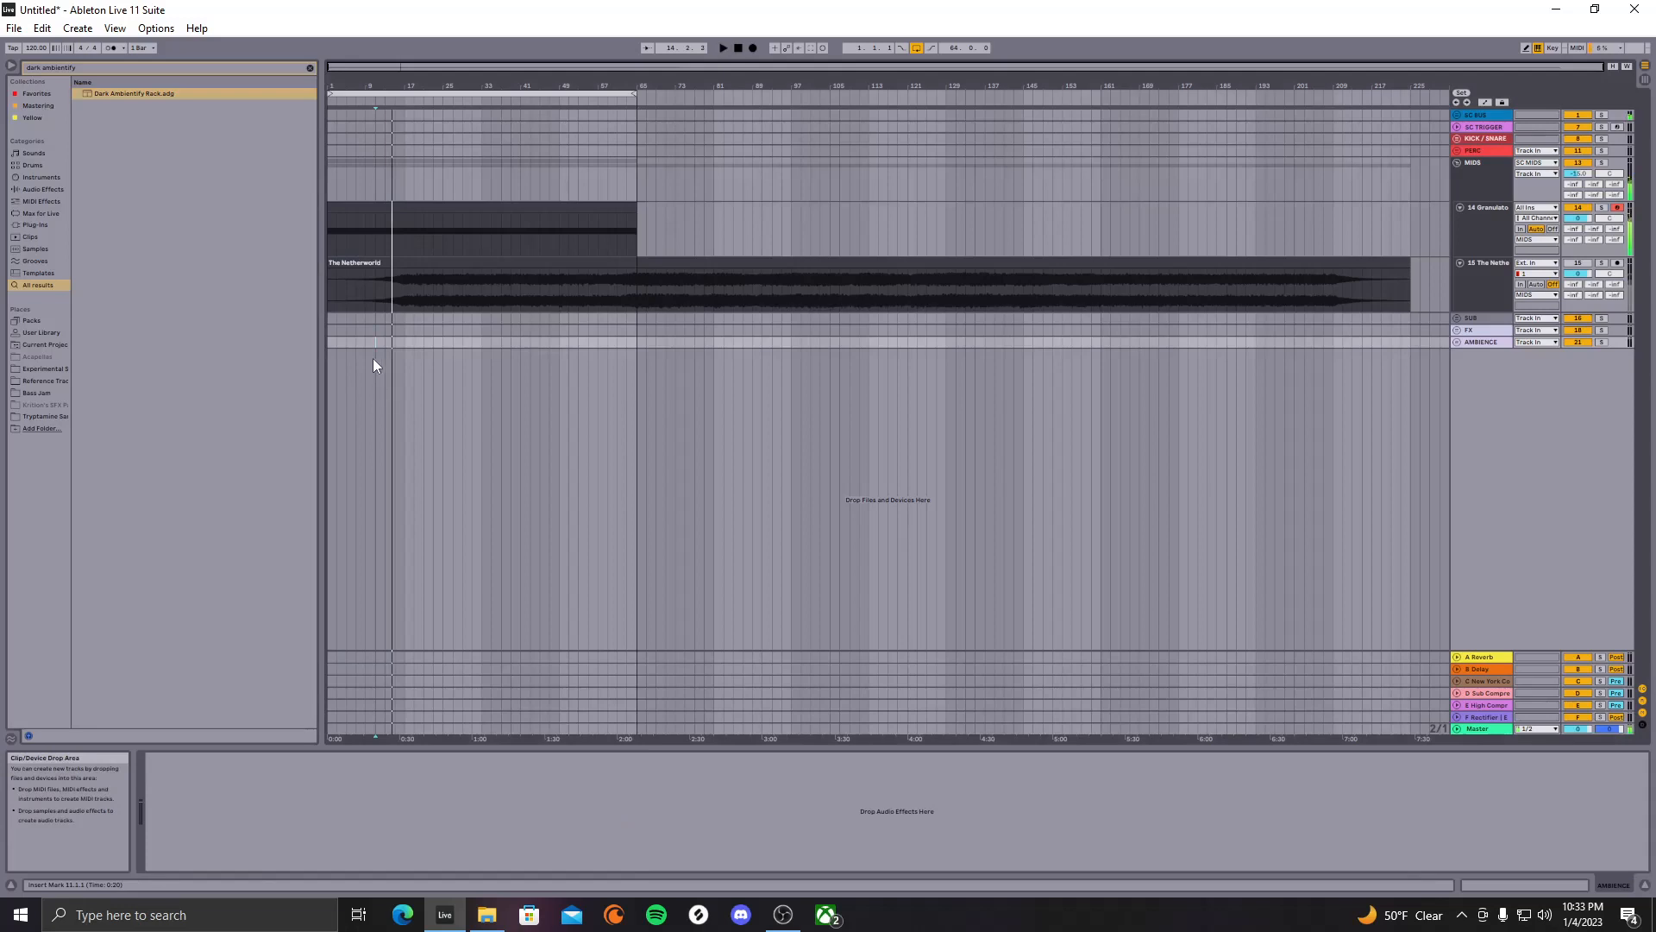
Add the Dark Ambientify Rack to The Netherworld track
{"action": "left_click", "coordinate": [145, 96]}
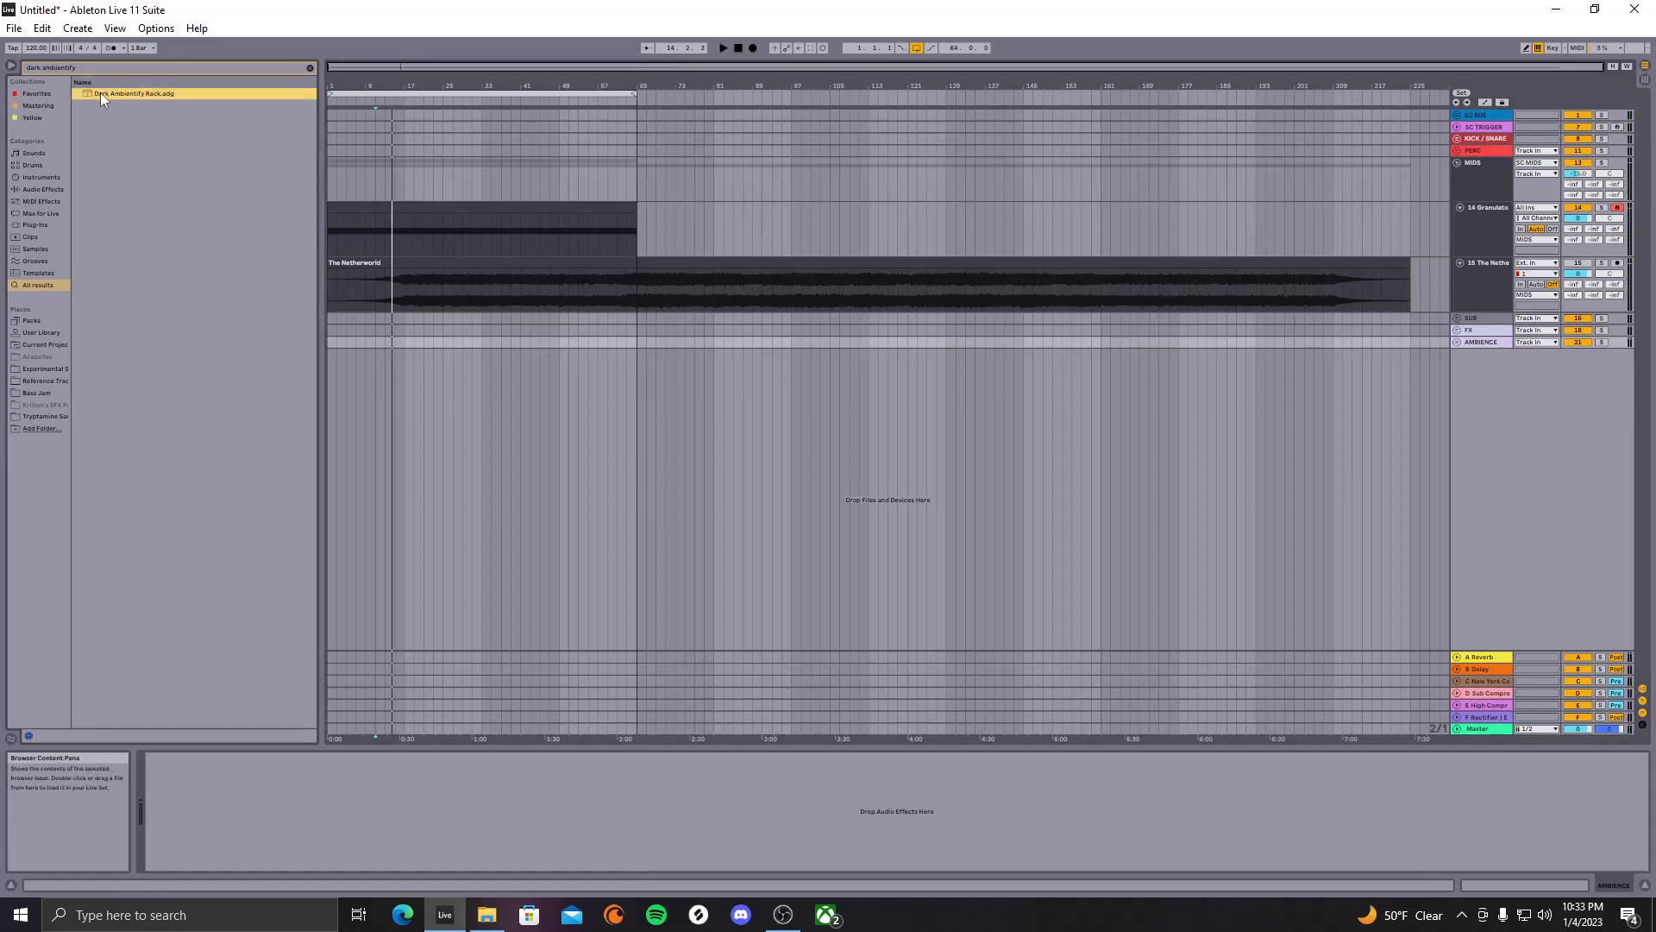
{"action": "left_click_drag", "start_coordinate": [112, 93], "coordinate": [145, 100]}
{"action": "left_click_drag", "start_coordinate": [454, 280], "coordinate": [445, 281]}
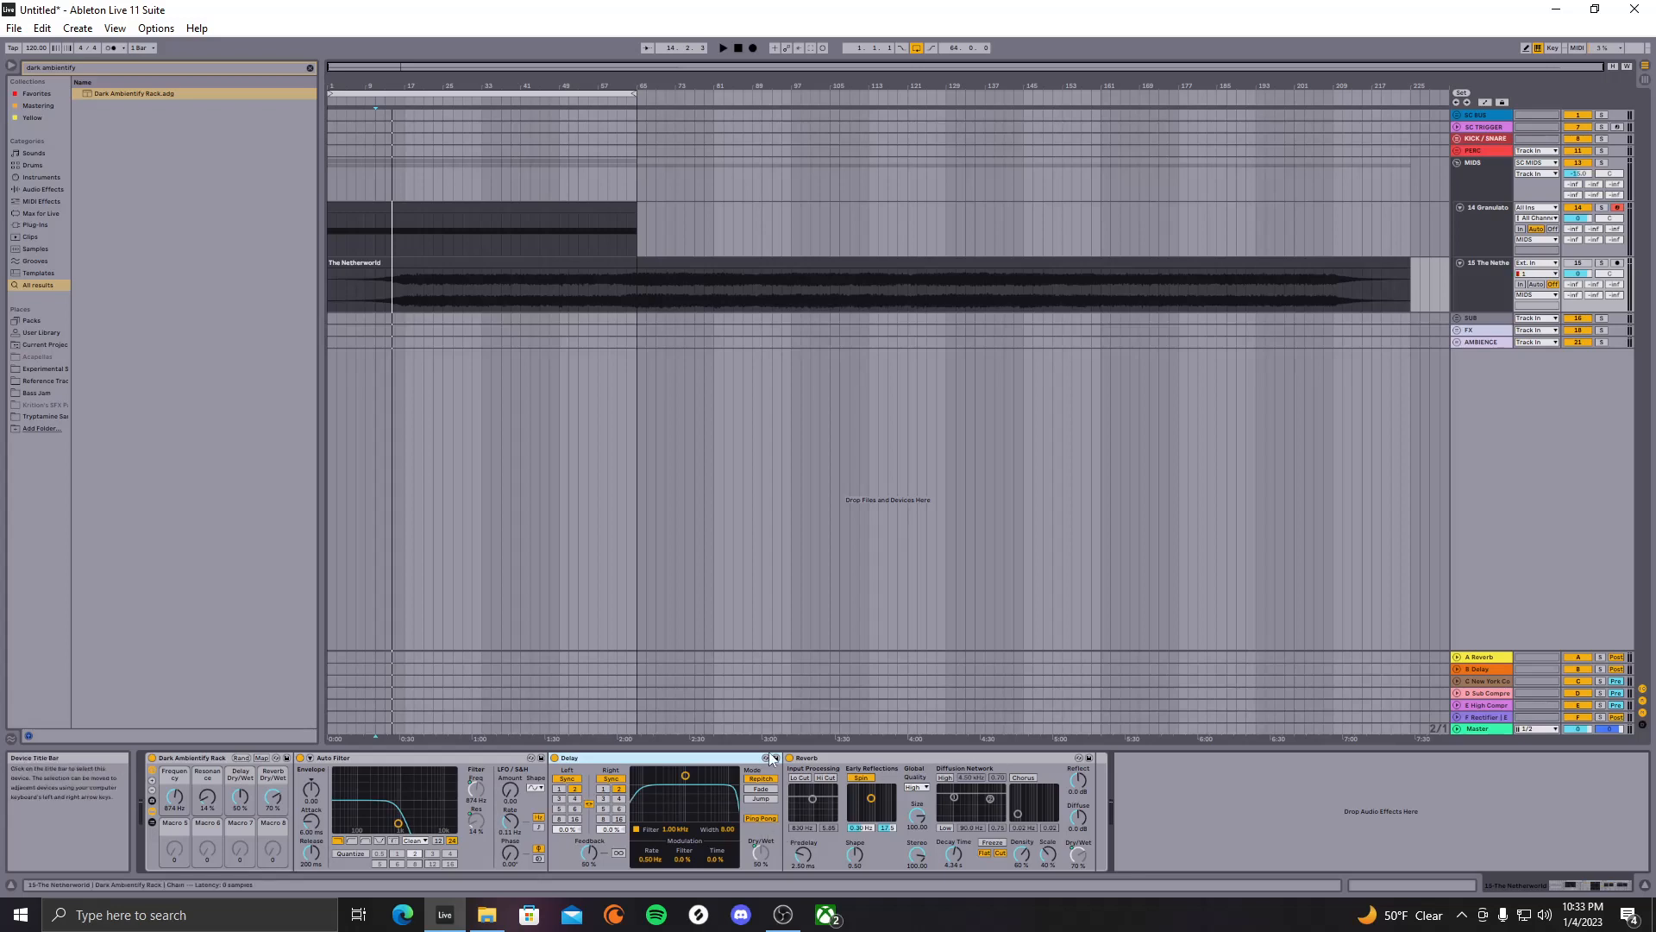
Lower the rack's Reverb Dry/Wet to 64%
{"action": "left_click", "coordinate": [1051, 756]}
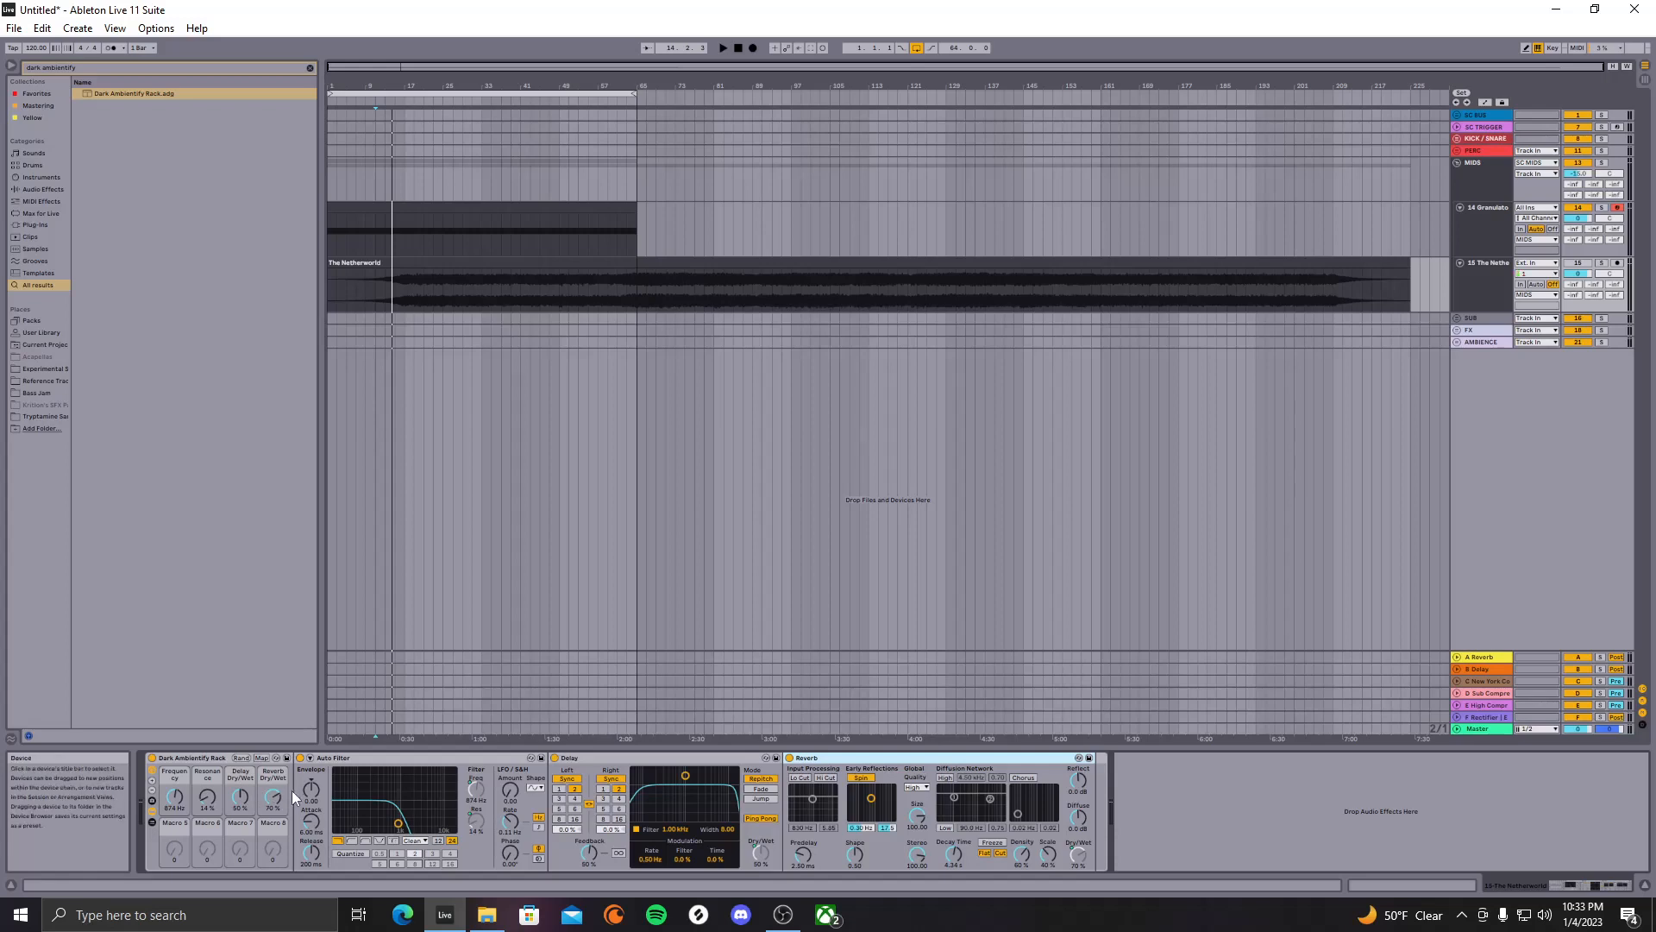
{"action": "left_click_drag", "start_coordinate": [266, 799], "coordinate": [266, 808]}
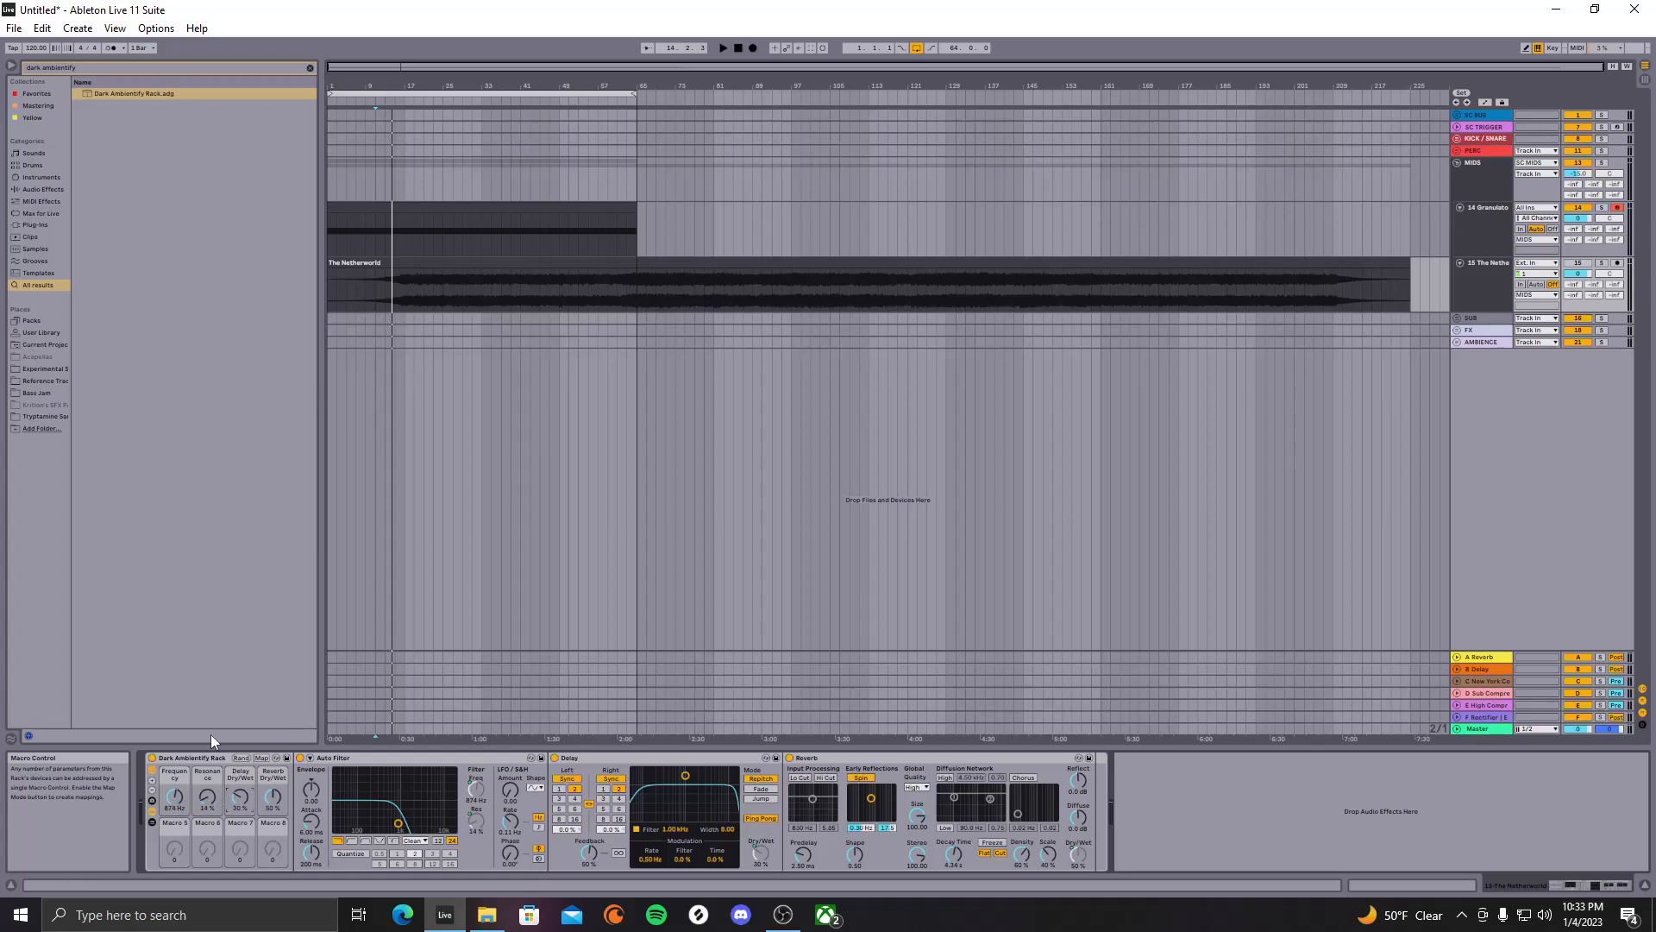
{"action": "left_click", "coordinate": [329, 229]}
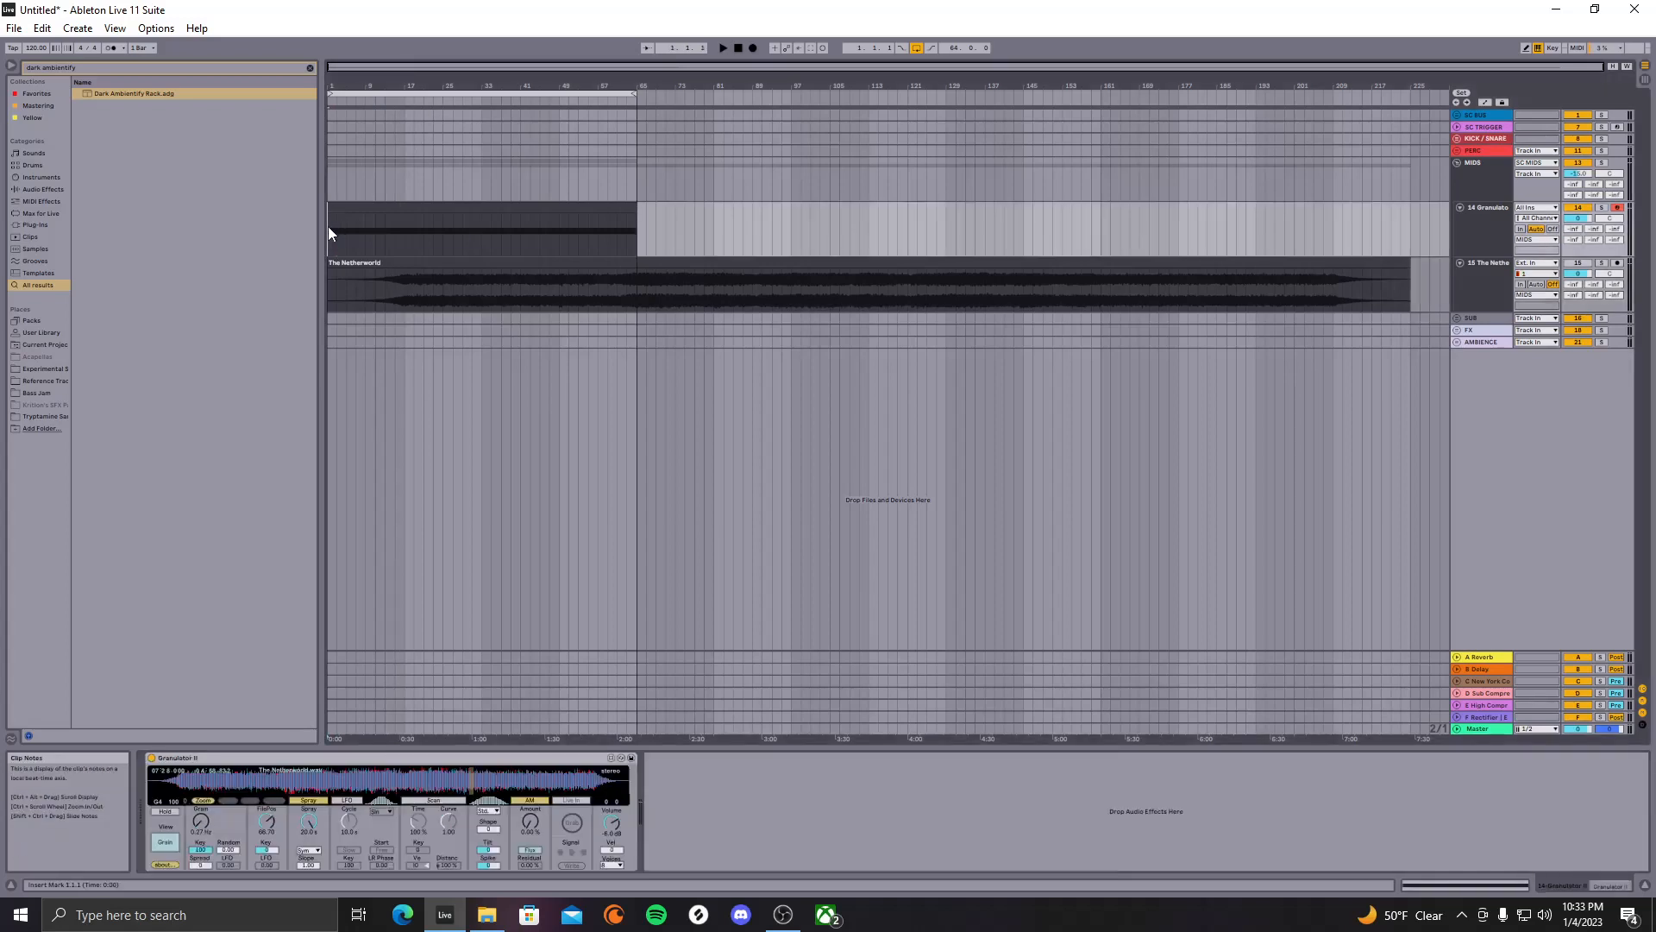
Play the mix and inspect The Netherworld's Dark Ambientify Rack, then reselect the Granulator track
{"action": "key", "text": "space"}
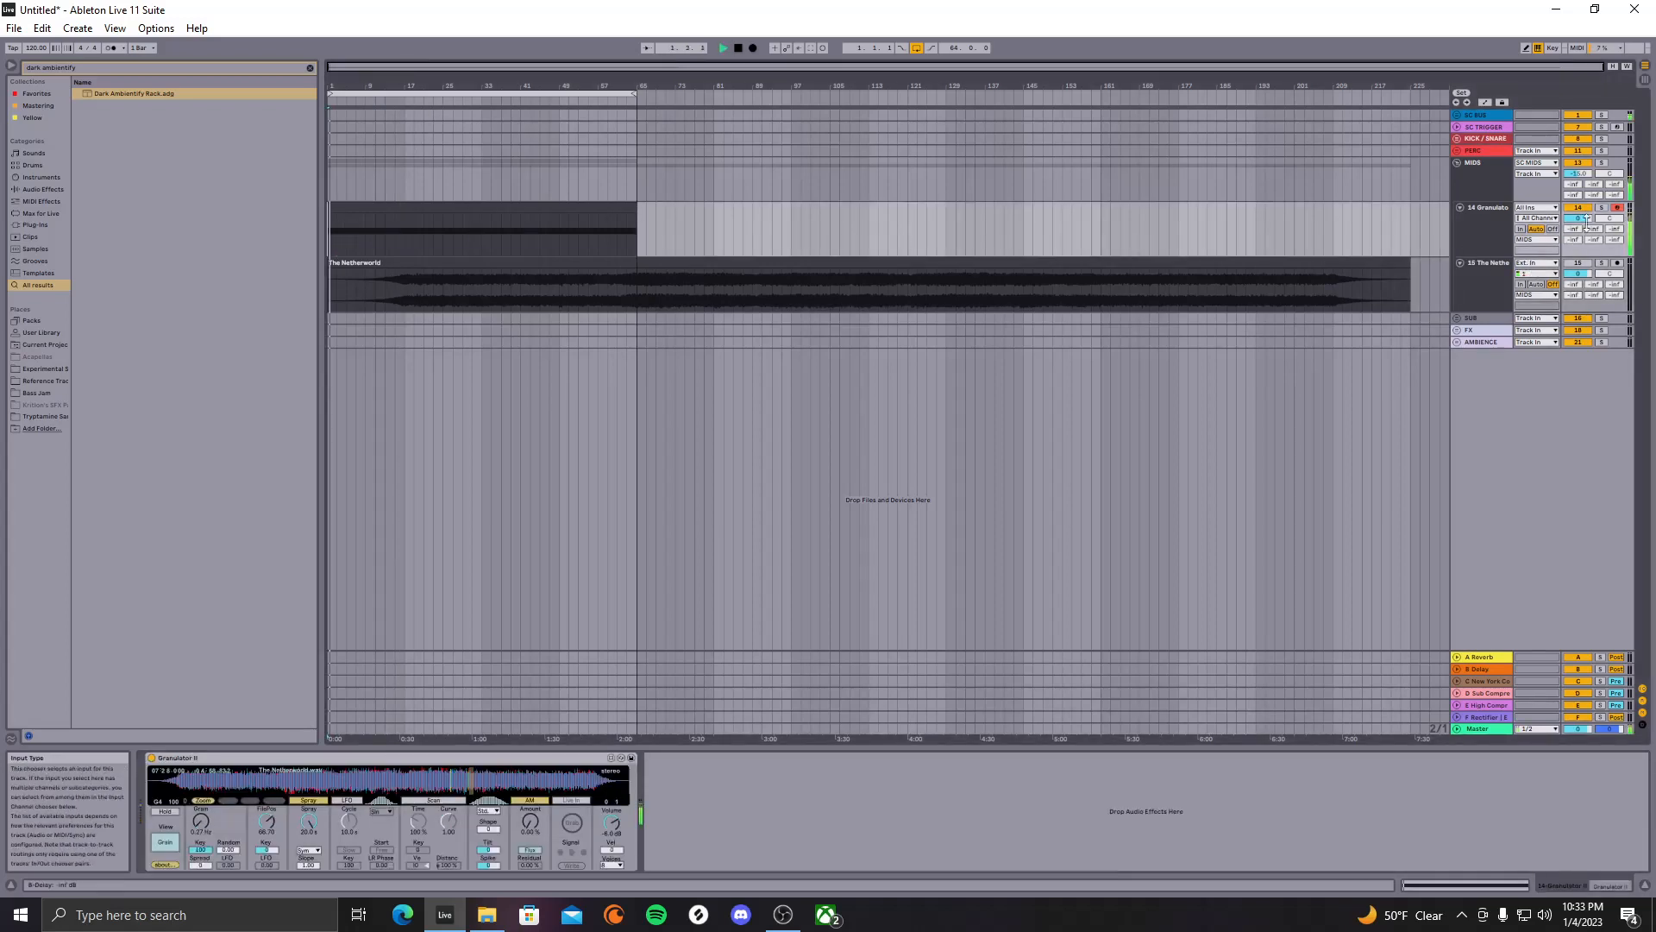
{"action": "left_click", "coordinate": [1472, 287]}
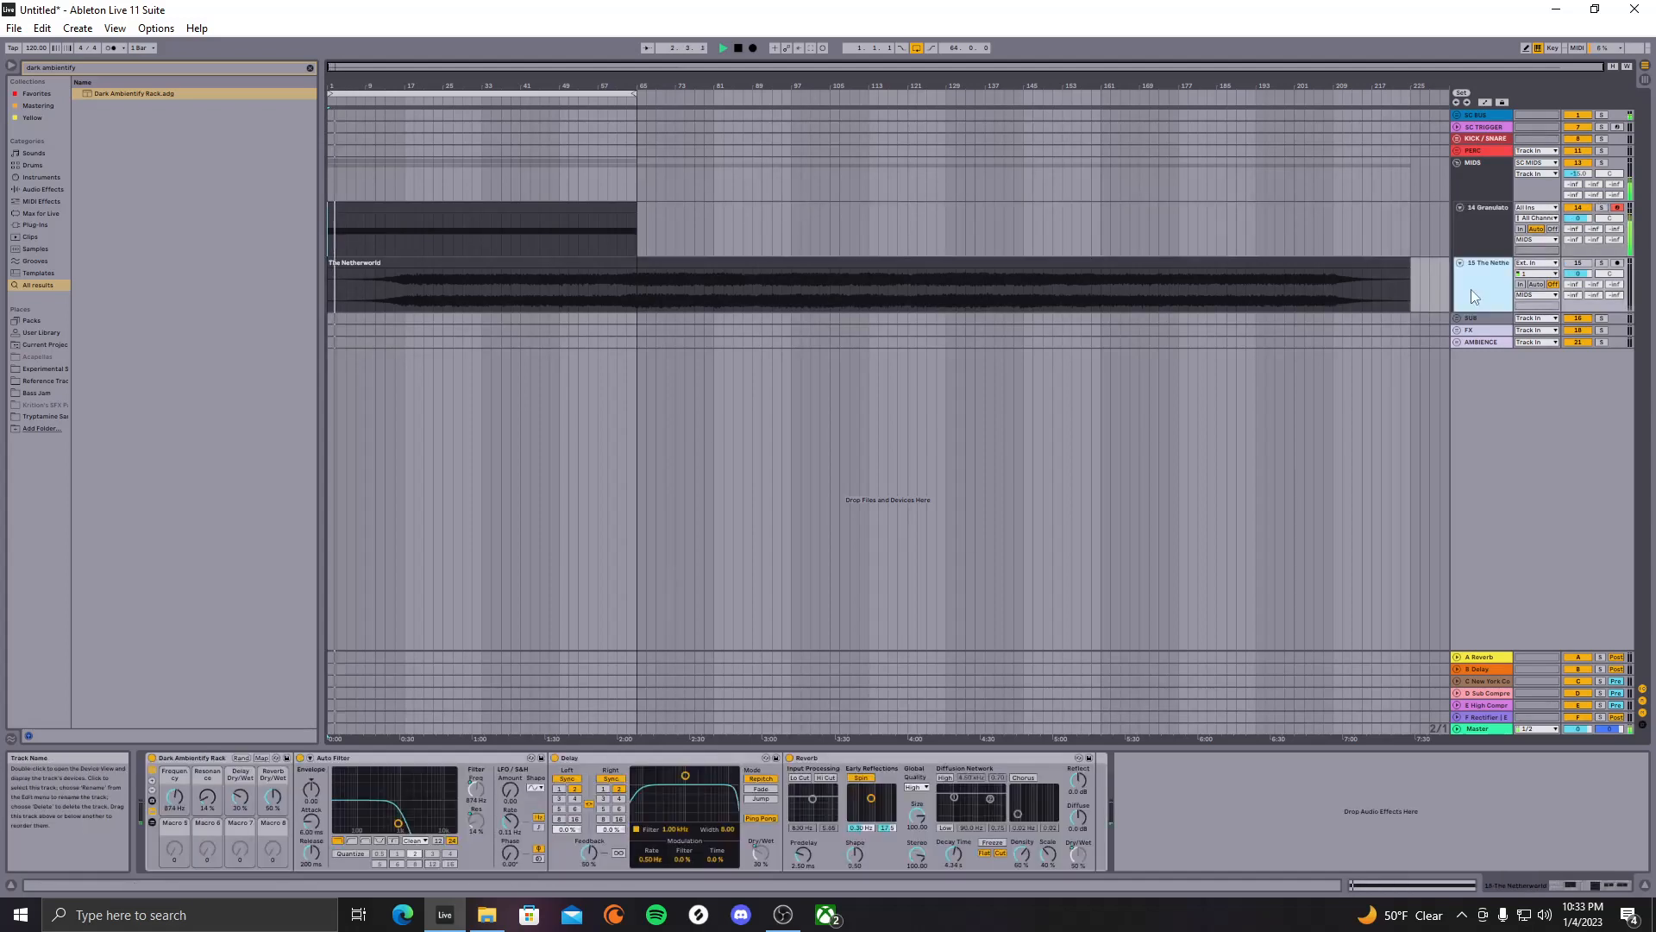
{"action": "left_click", "coordinate": [217, 758]}
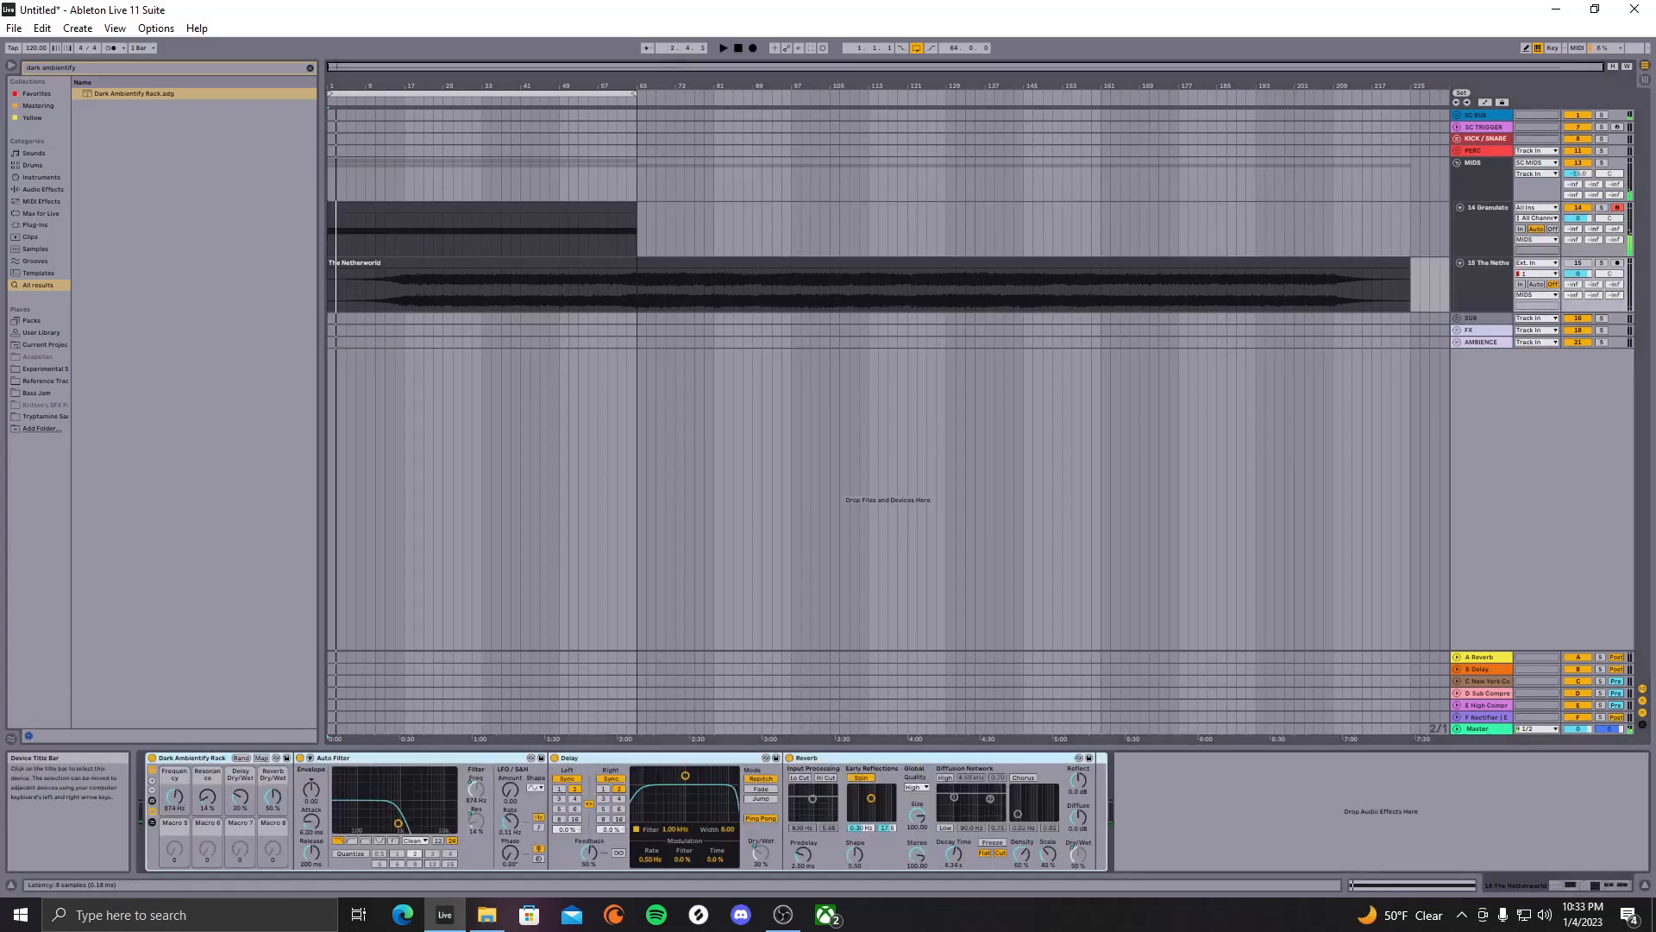
{"action": "left_click", "coordinate": [1474, 242]}
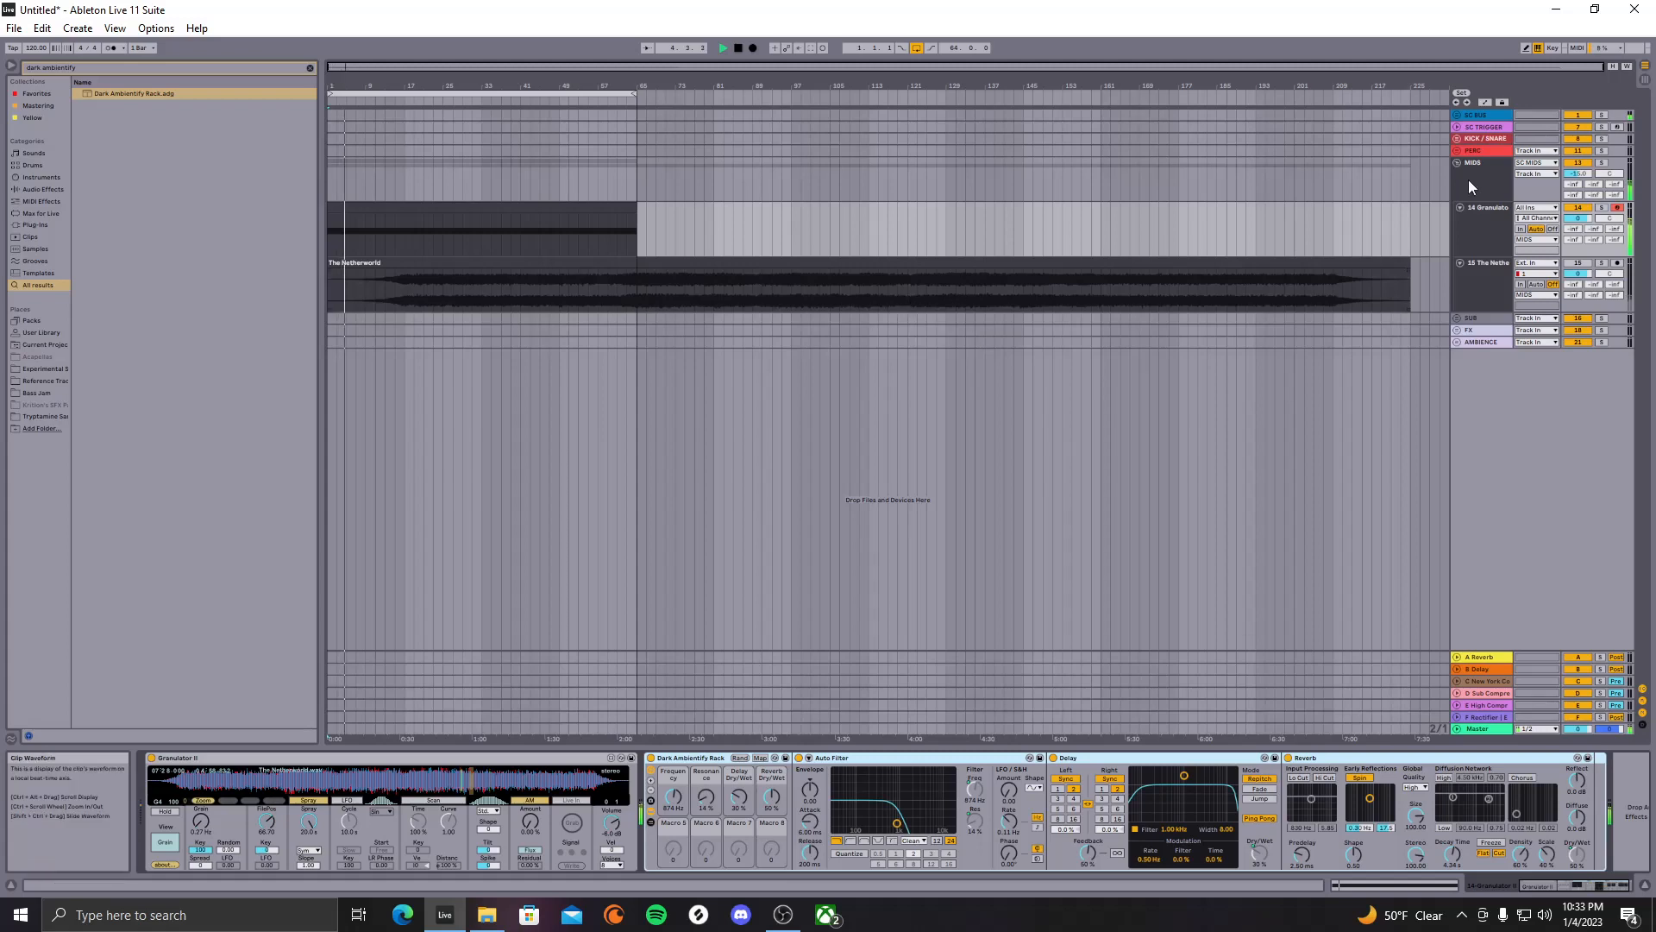
Solo the Granulator track and audition it from bar 55, then from bar 1
{"action": "left_click", "coordinate": [587, 285]}
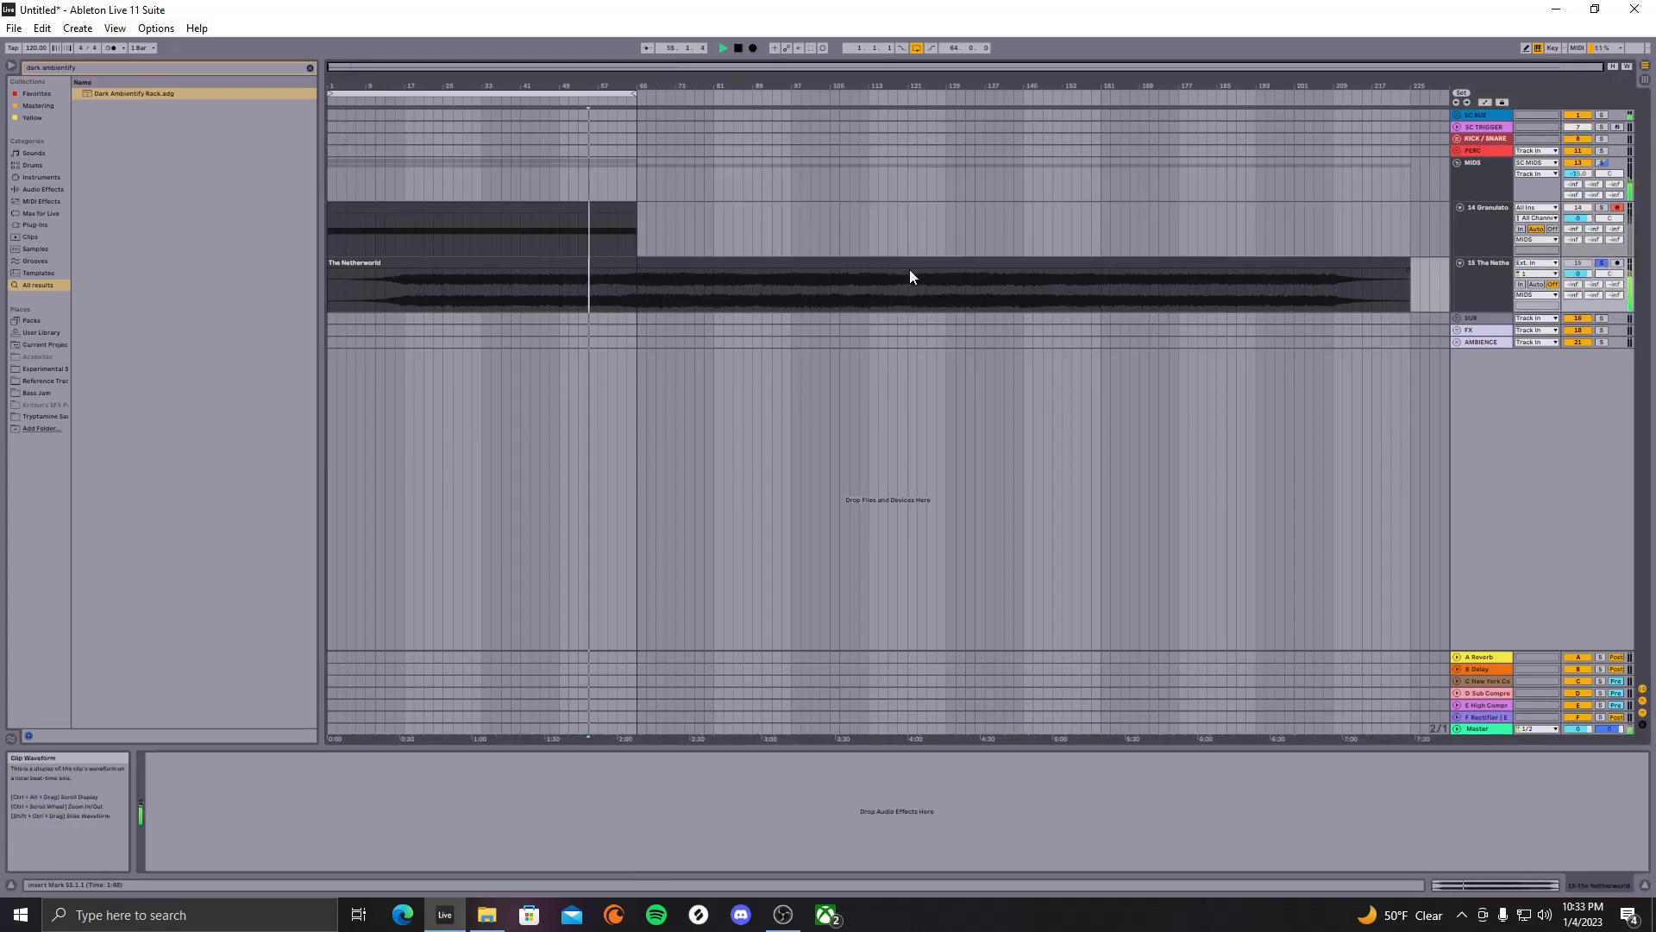
{"action": "key", "text": "space"}
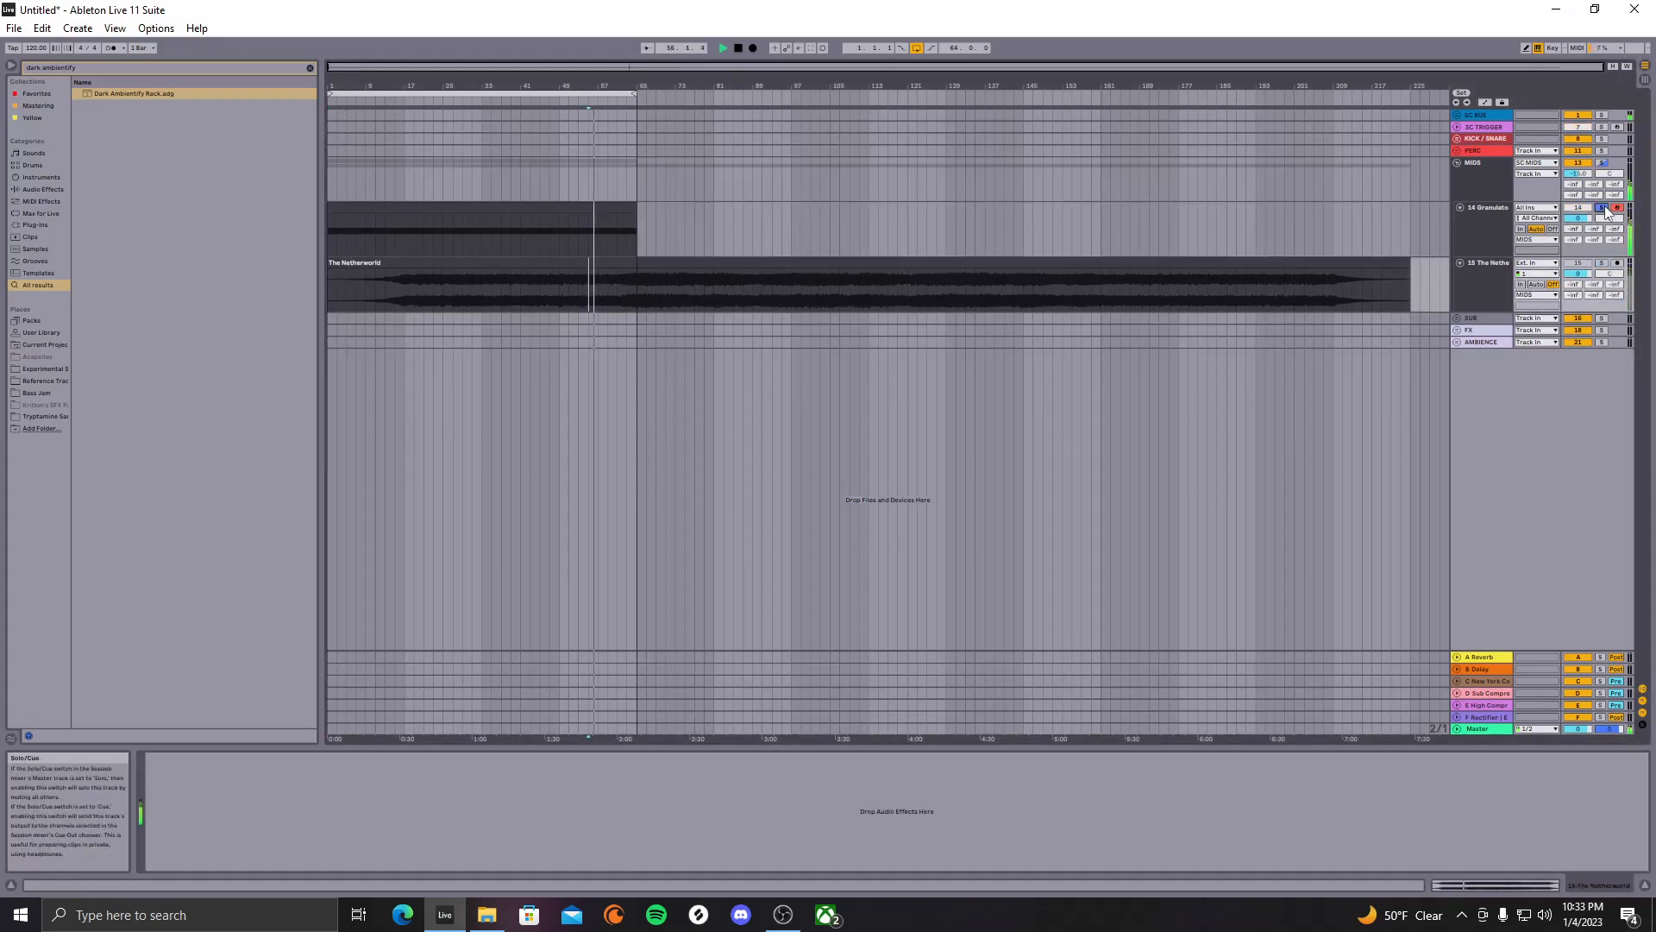
{"action": "left_click", "coordinate": [1602, 208]}
{"action": "key", "text": "space"}
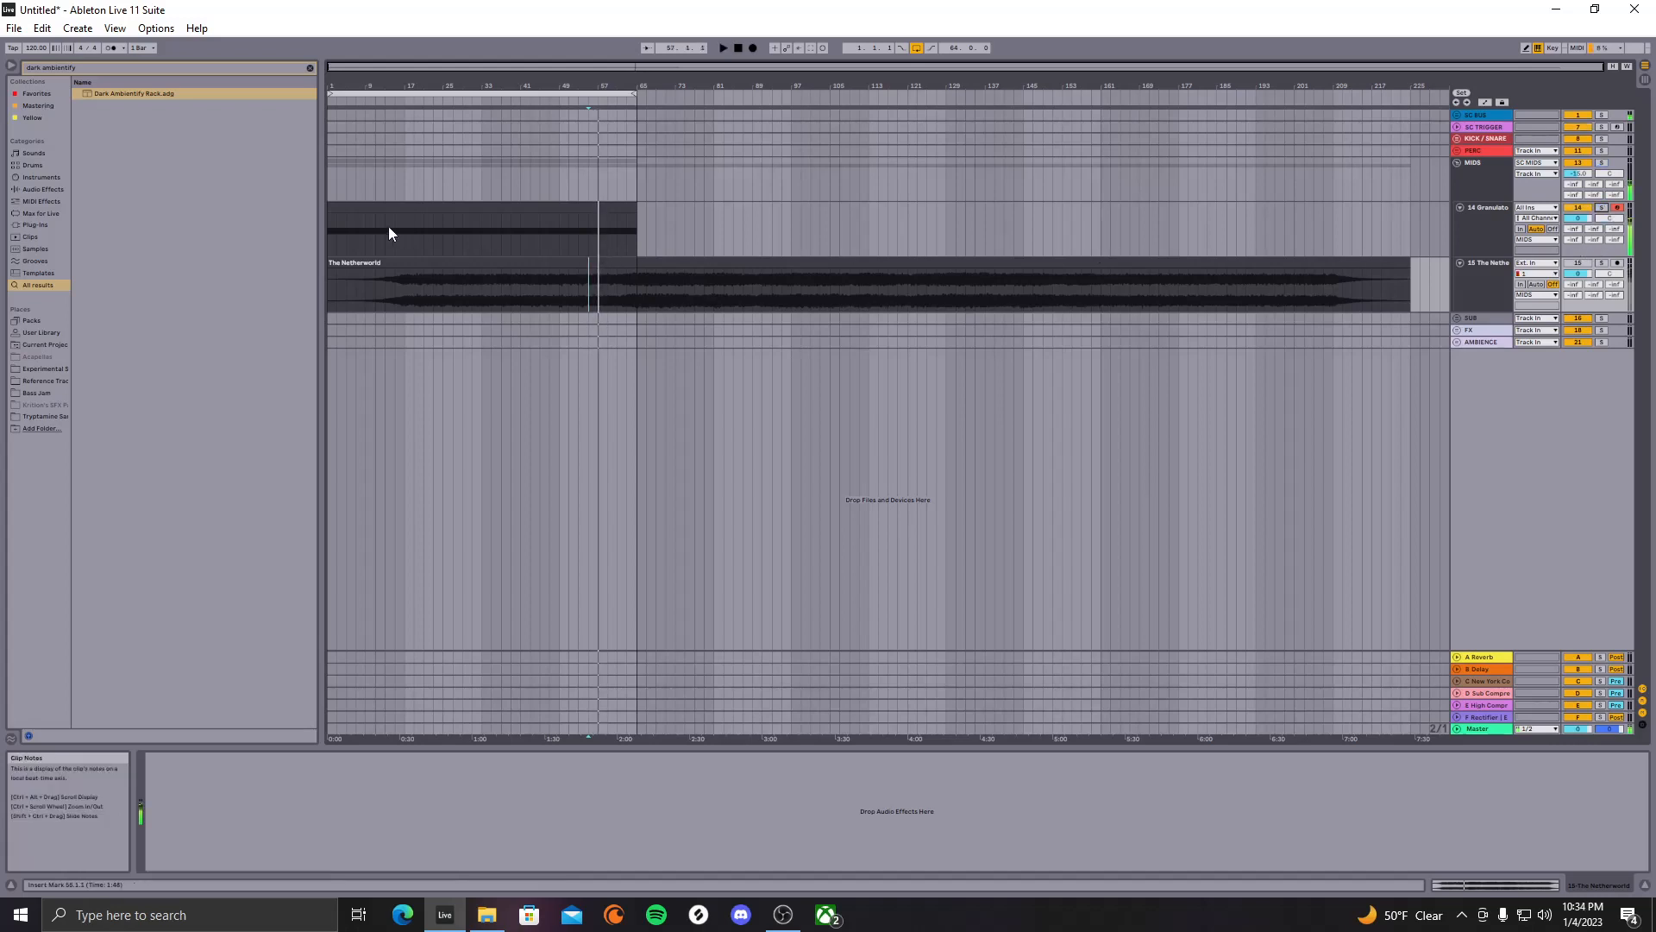
{"action": "left_click", "coordinate": [331, 221]}
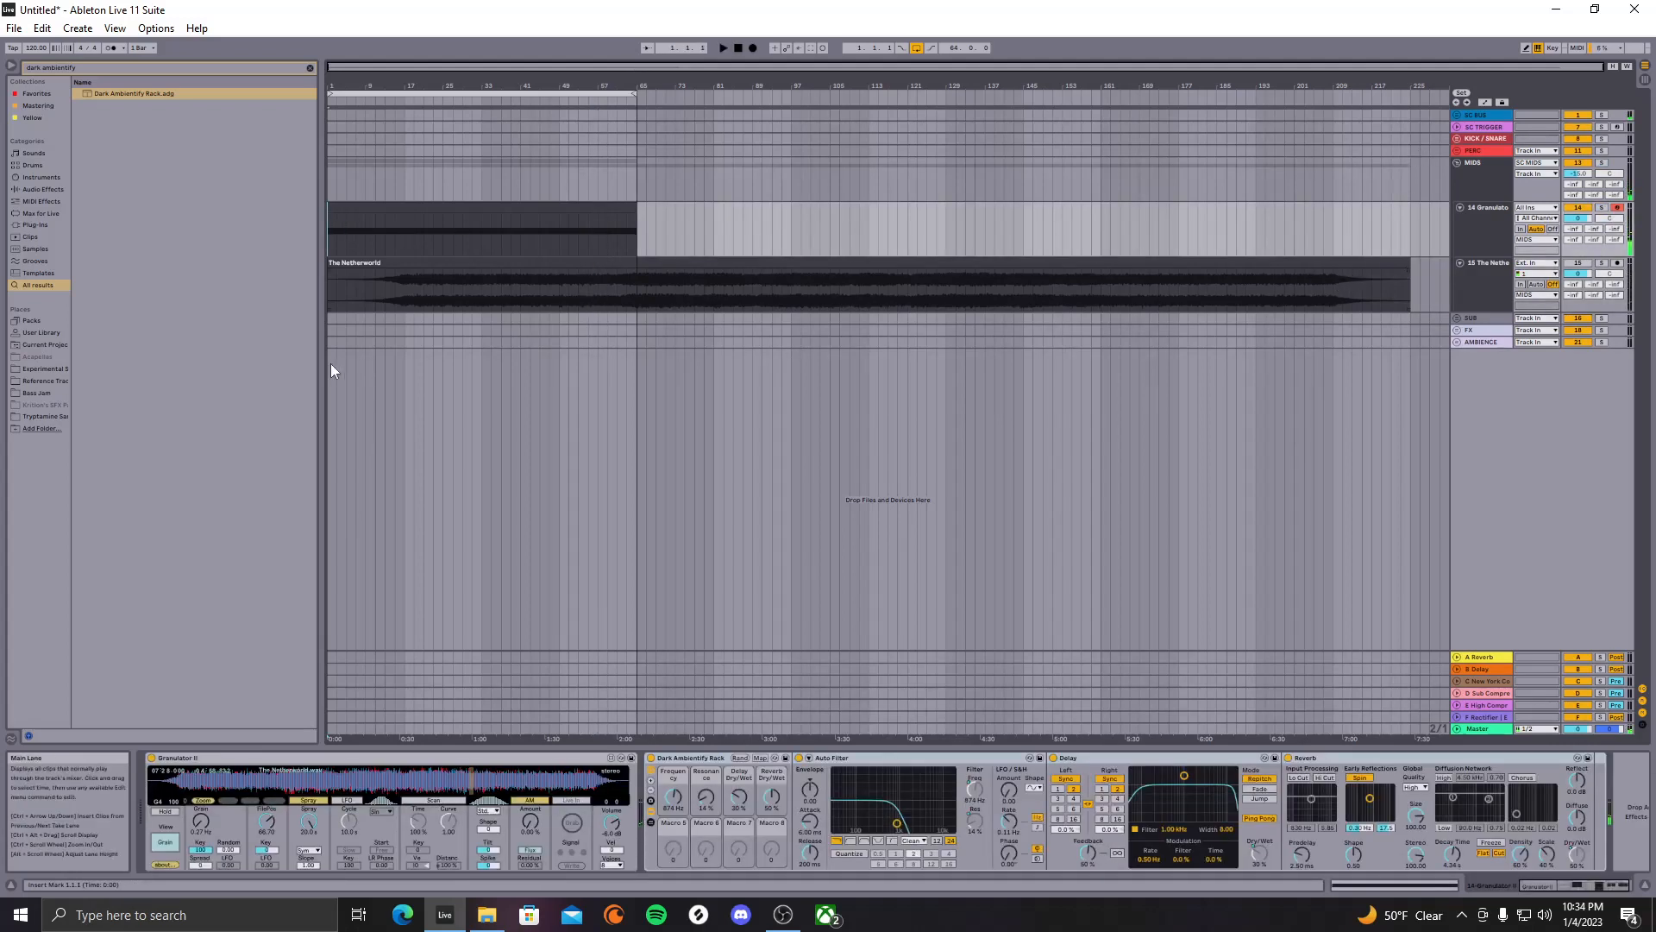
{"action": "key", "text": "space"}
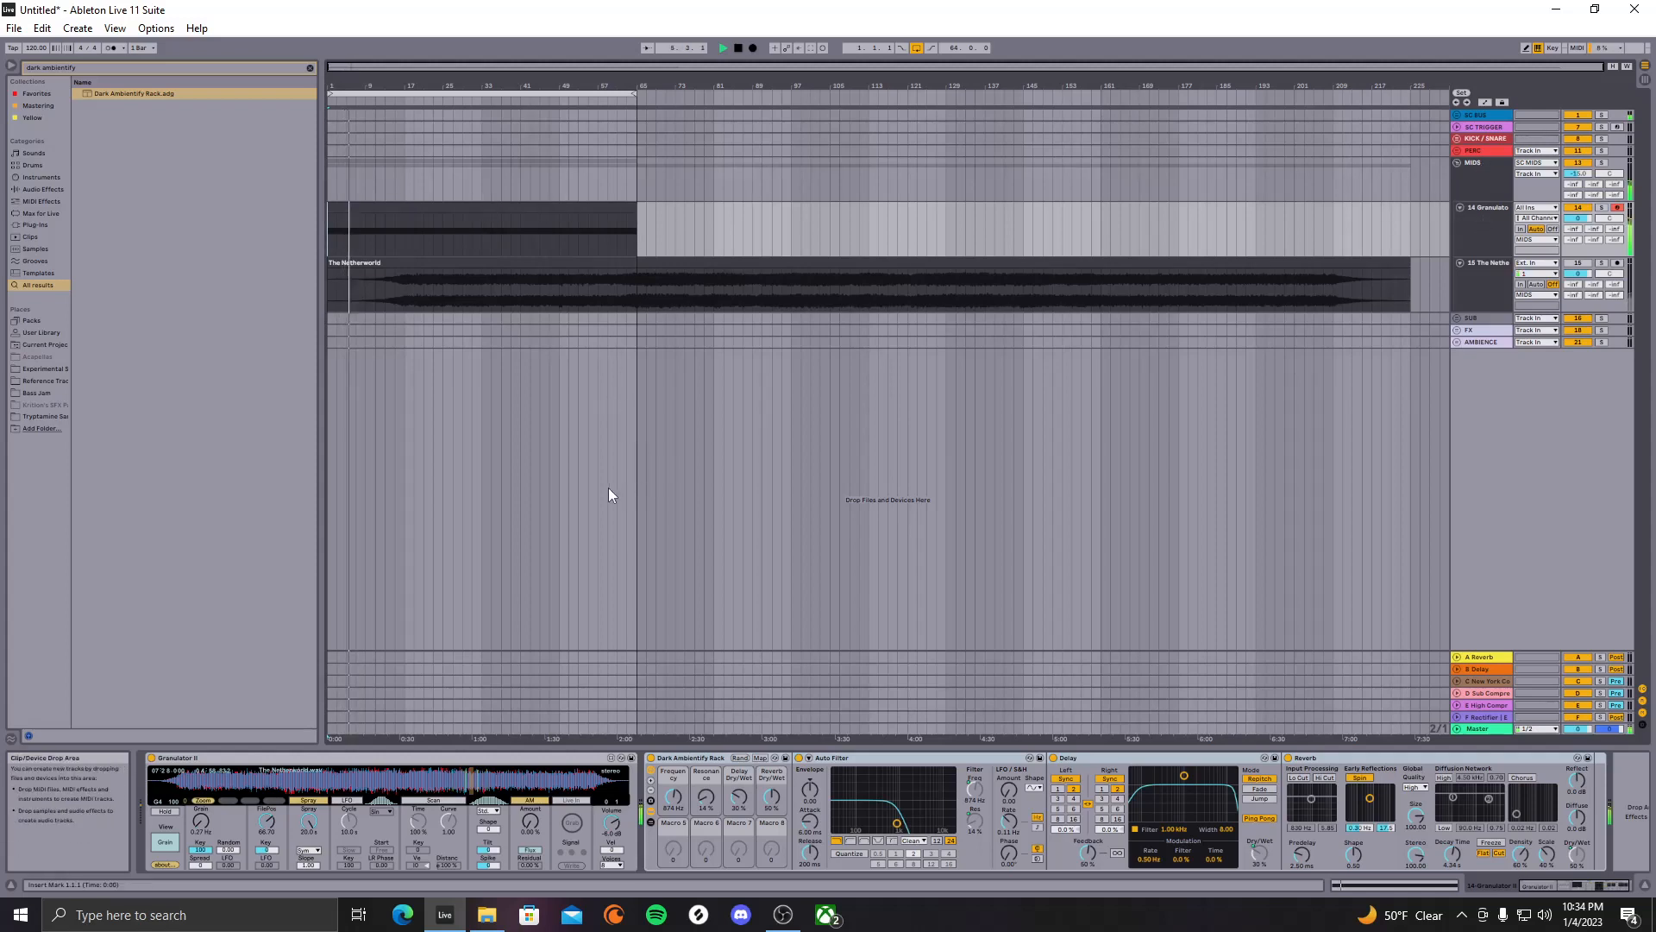
Duplicate Granulator track 14 into track 15 and solo the new track 15
{"action": "left_click", "coordinate": [1494, 216]}
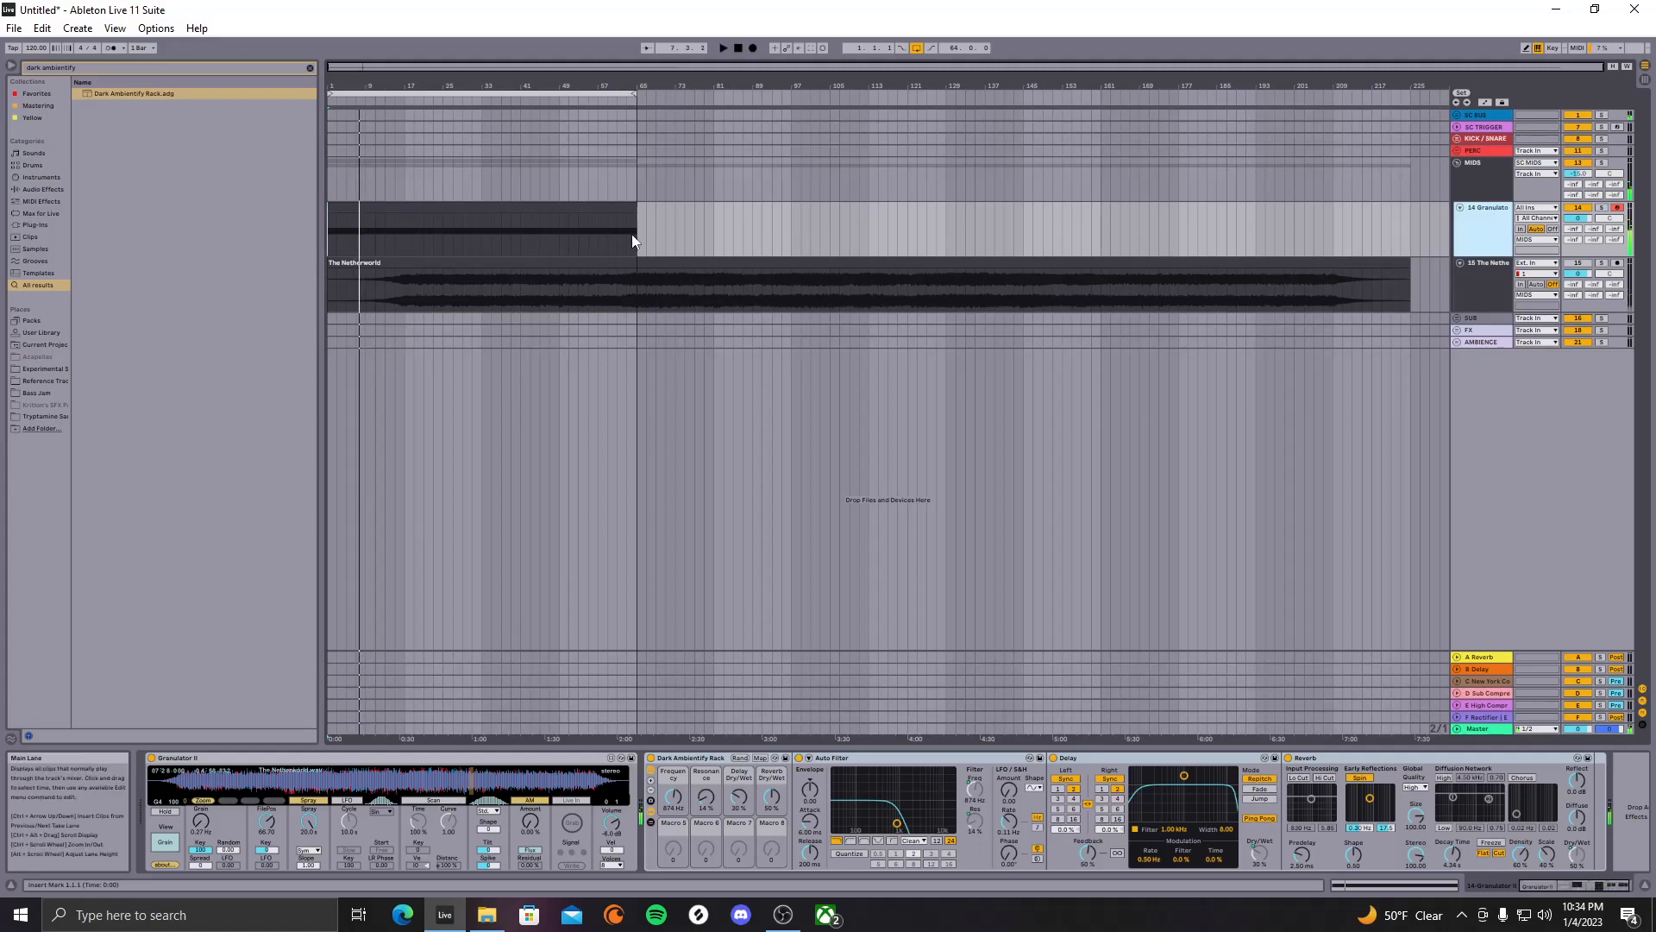
{"action": "key", "text": "ctrl+d"}
{"action": "left_click", "coordinate": [584, 269]}
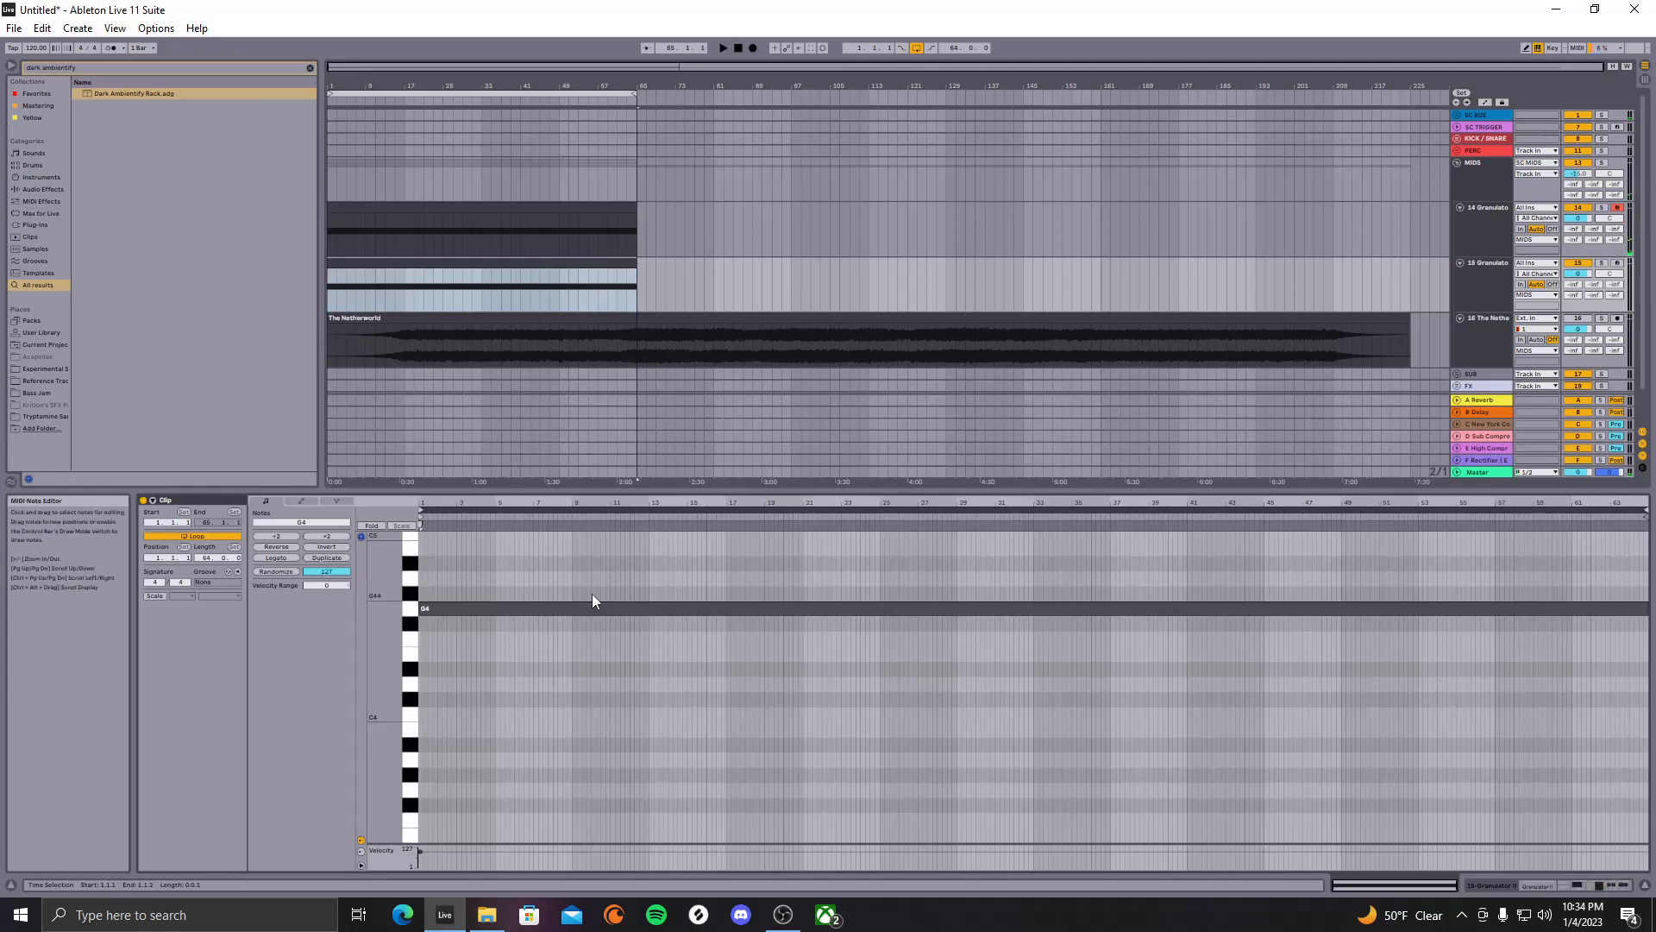
{"action": "scroll", "coordinate": [571, 582], "scroll_direction": "up", "scroll_amount": 3}
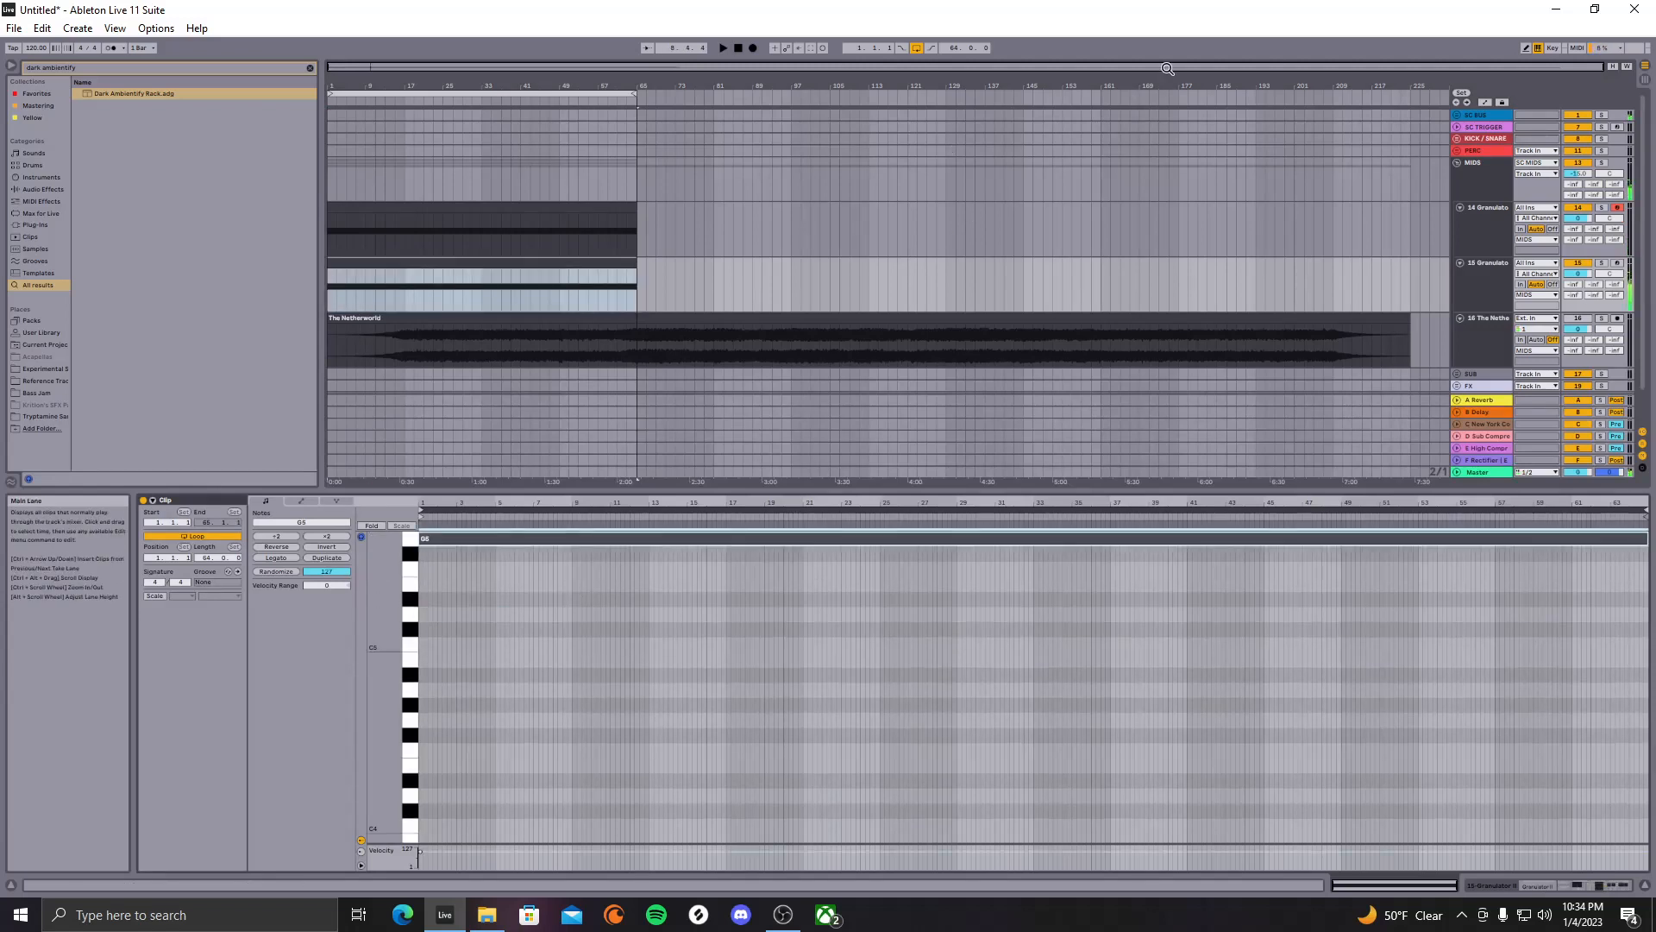
{"action": "left_click", "coordinate": [1601, 208]}
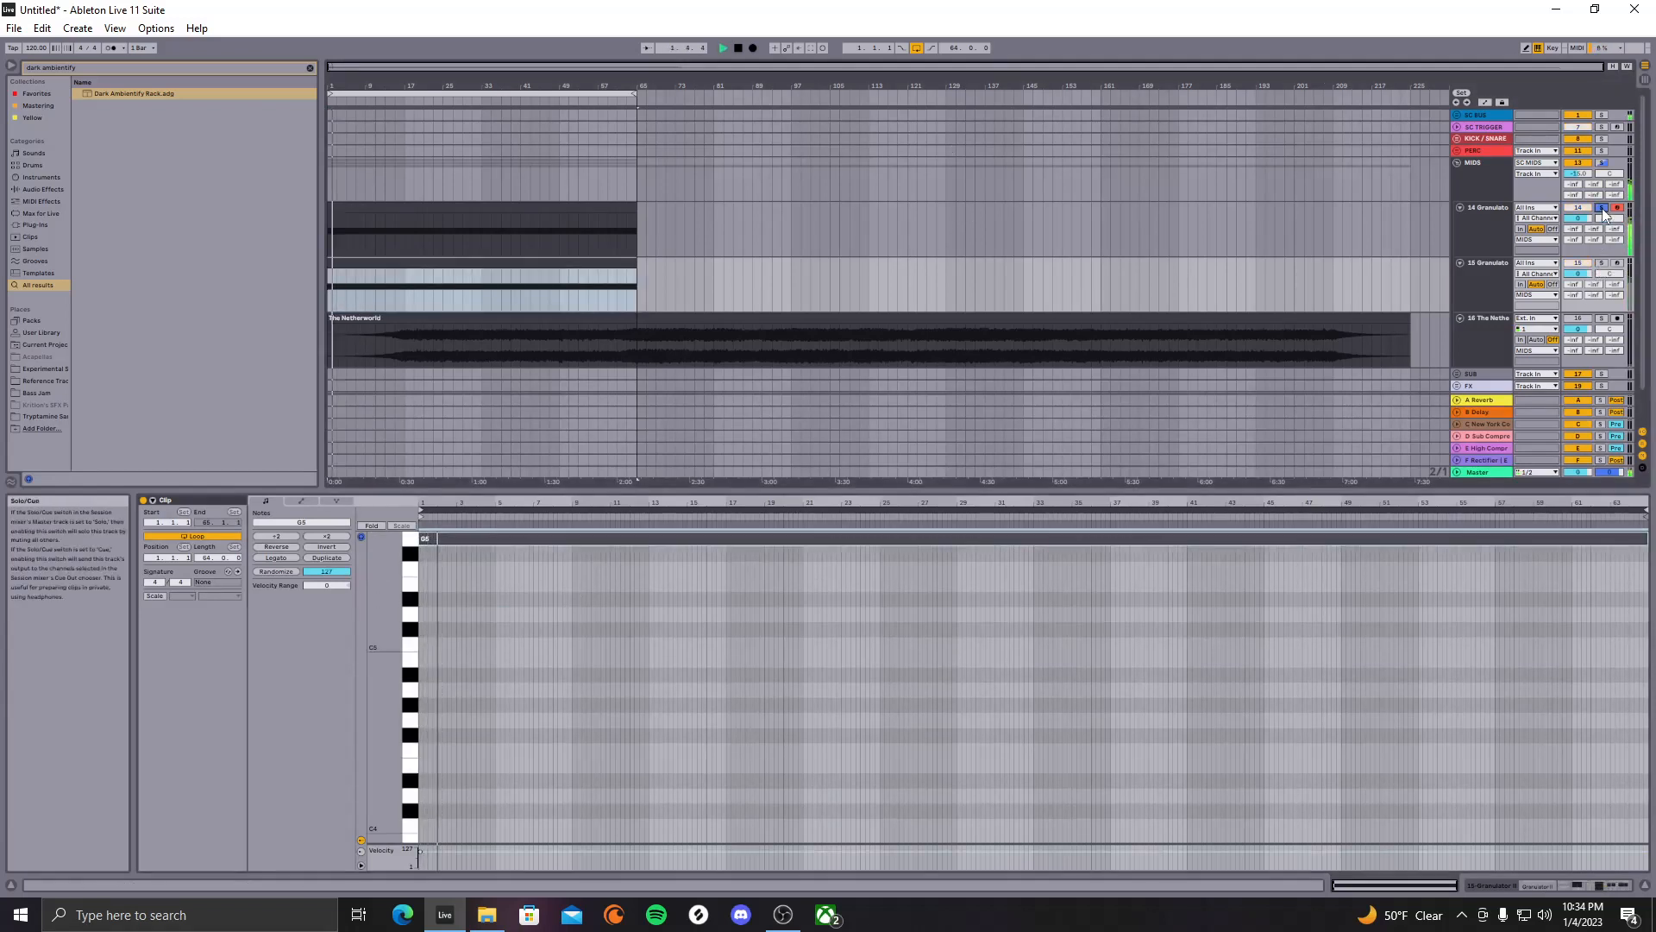
{"action": "left_click", "coordinate": [1601, 262]}
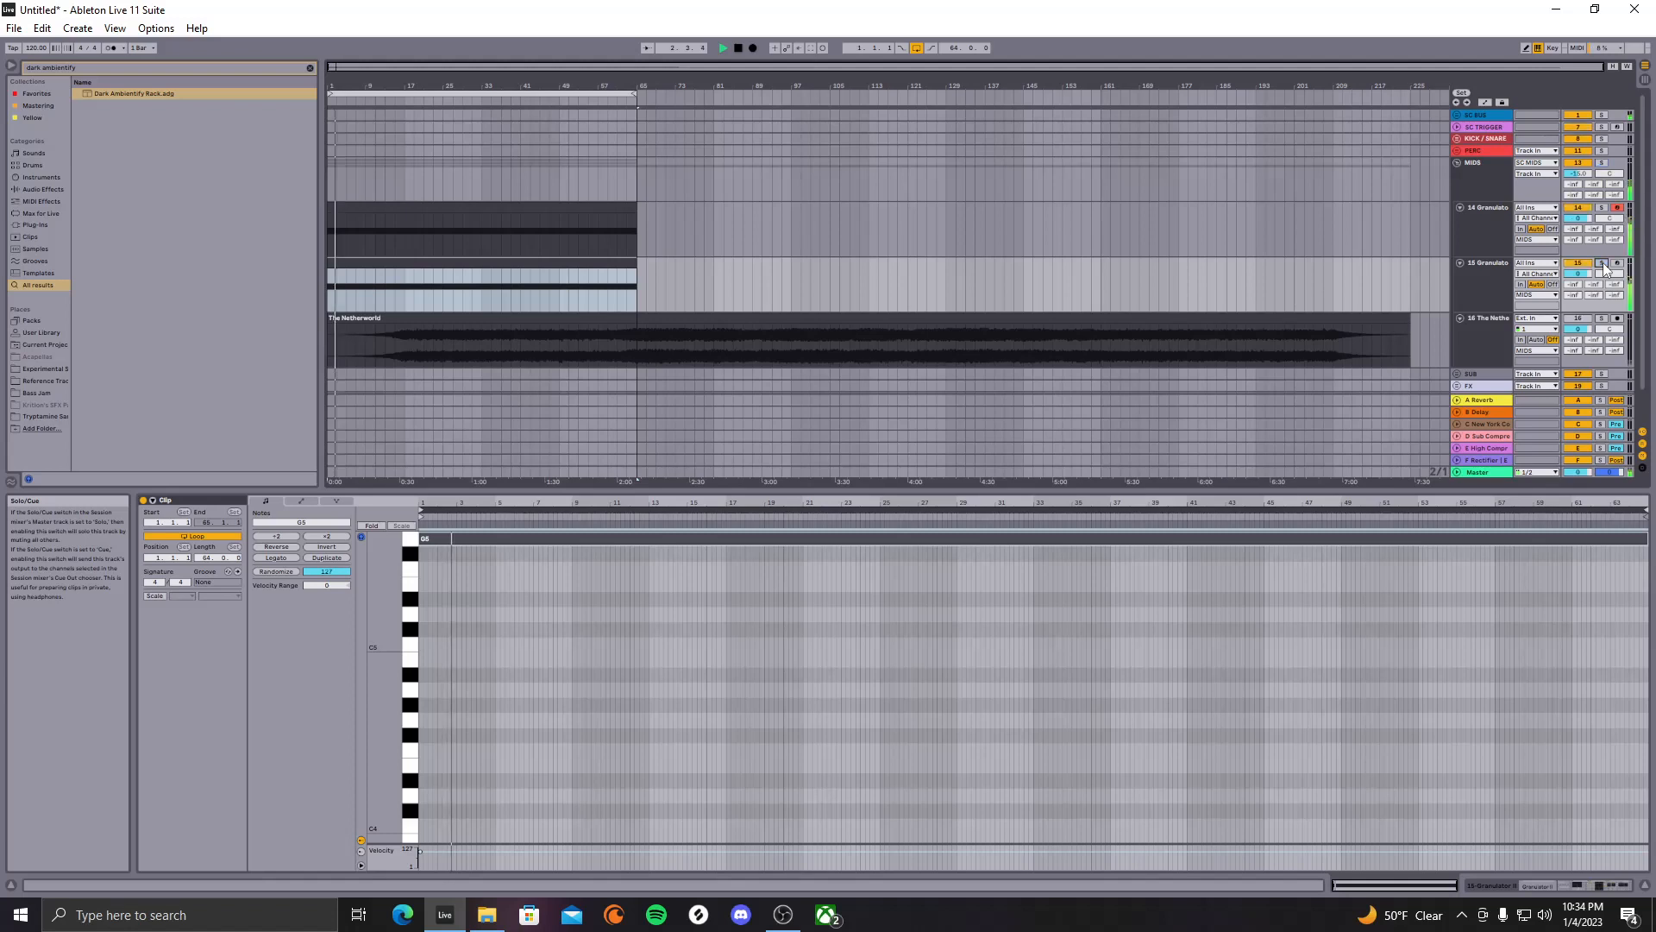
{"action": "left_click", "coordinate": [1482, 290]}
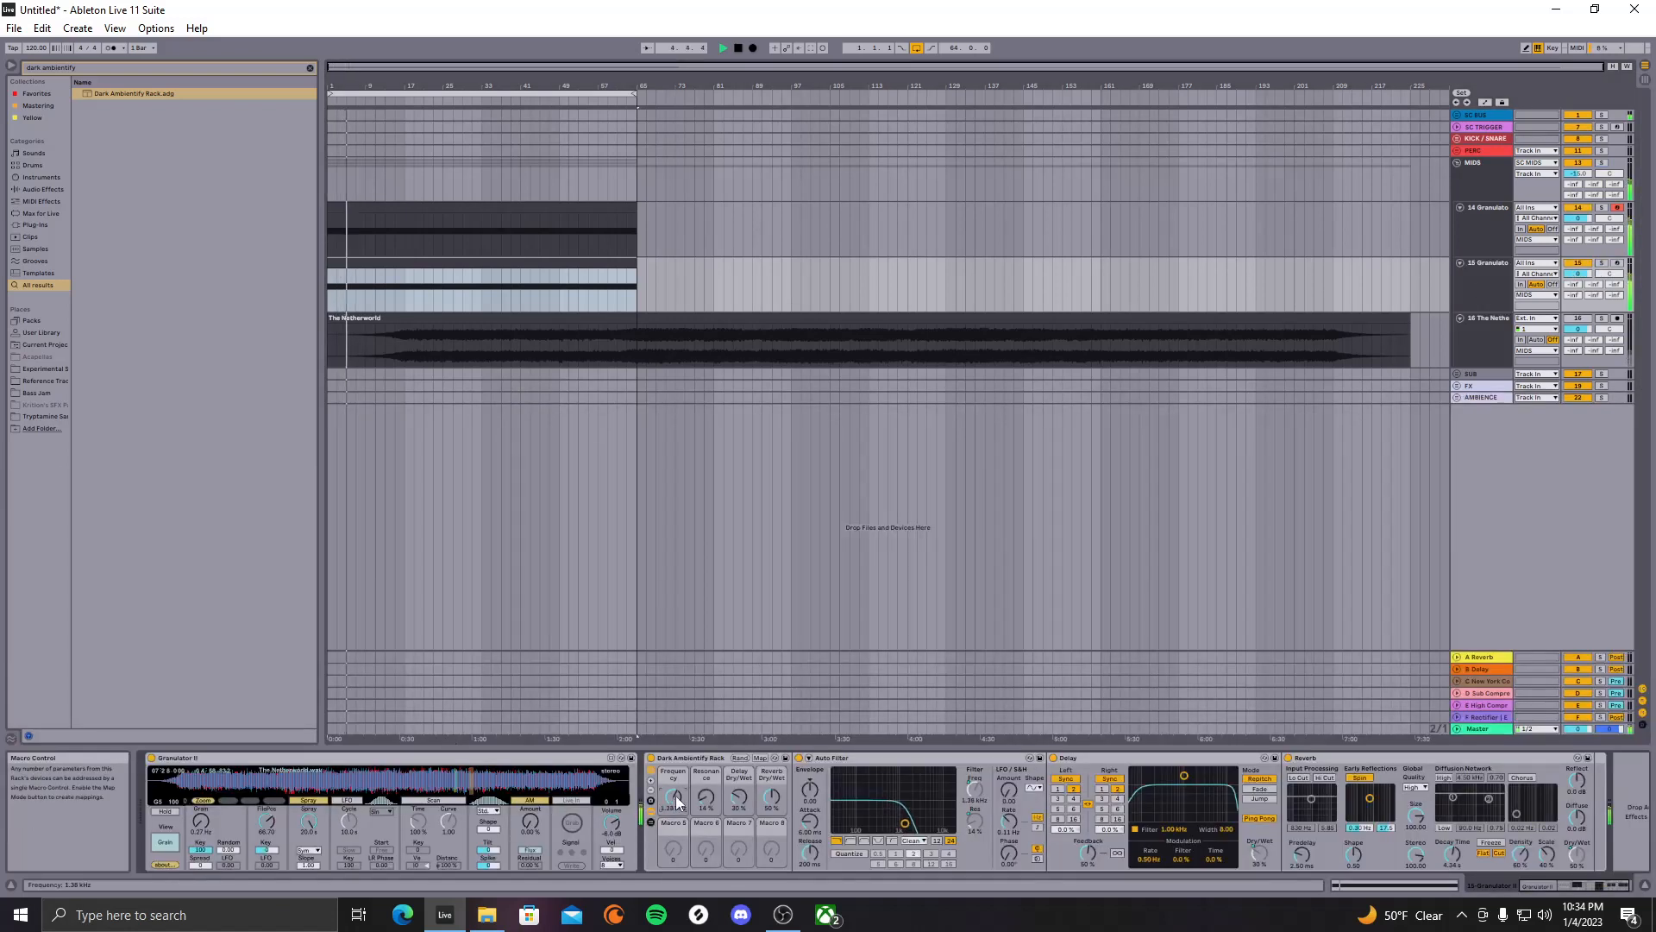
Search 'eq' and add EQ Eight to Granulator track 15
{"action": "left_click", "coordinate": [310, 68]}
{"action": "type", "text": "eq"}
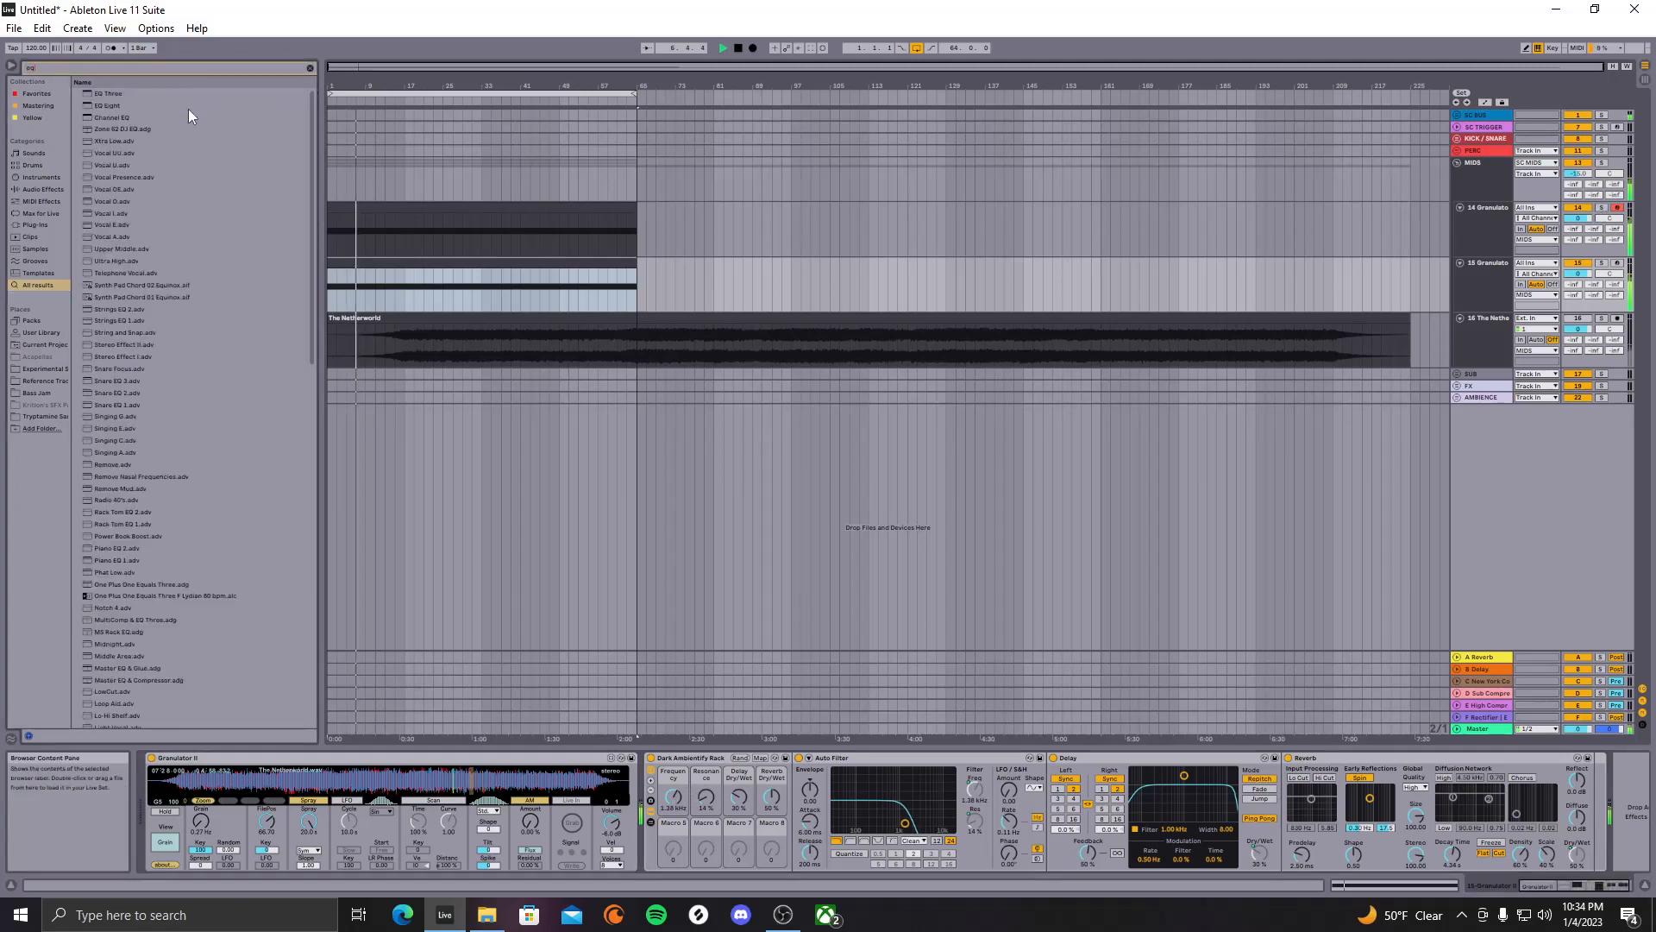
{"action": "left_click_drag", "start_coordinate": [188, 107], "coordinate": [373, 285]}
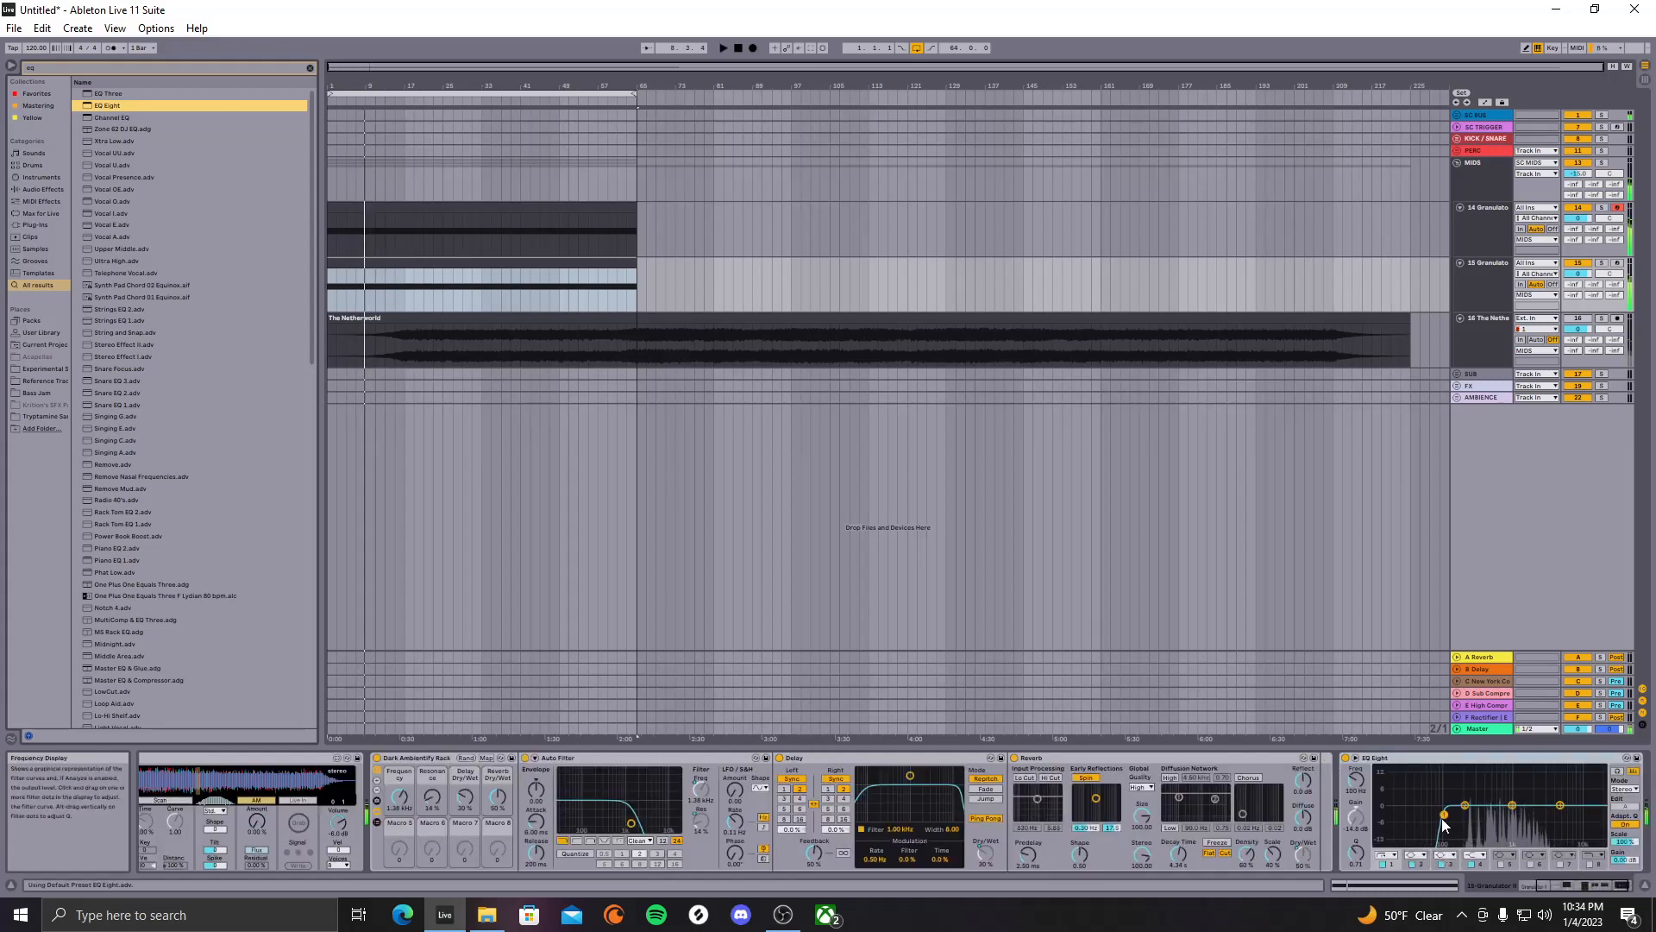
Raise EQ Eight's low-cut filter to about 199 Hz while listening
{"action": "left_click_drag", "start_coordinate": [1445, 816], "coordinate": [1456, 815]}
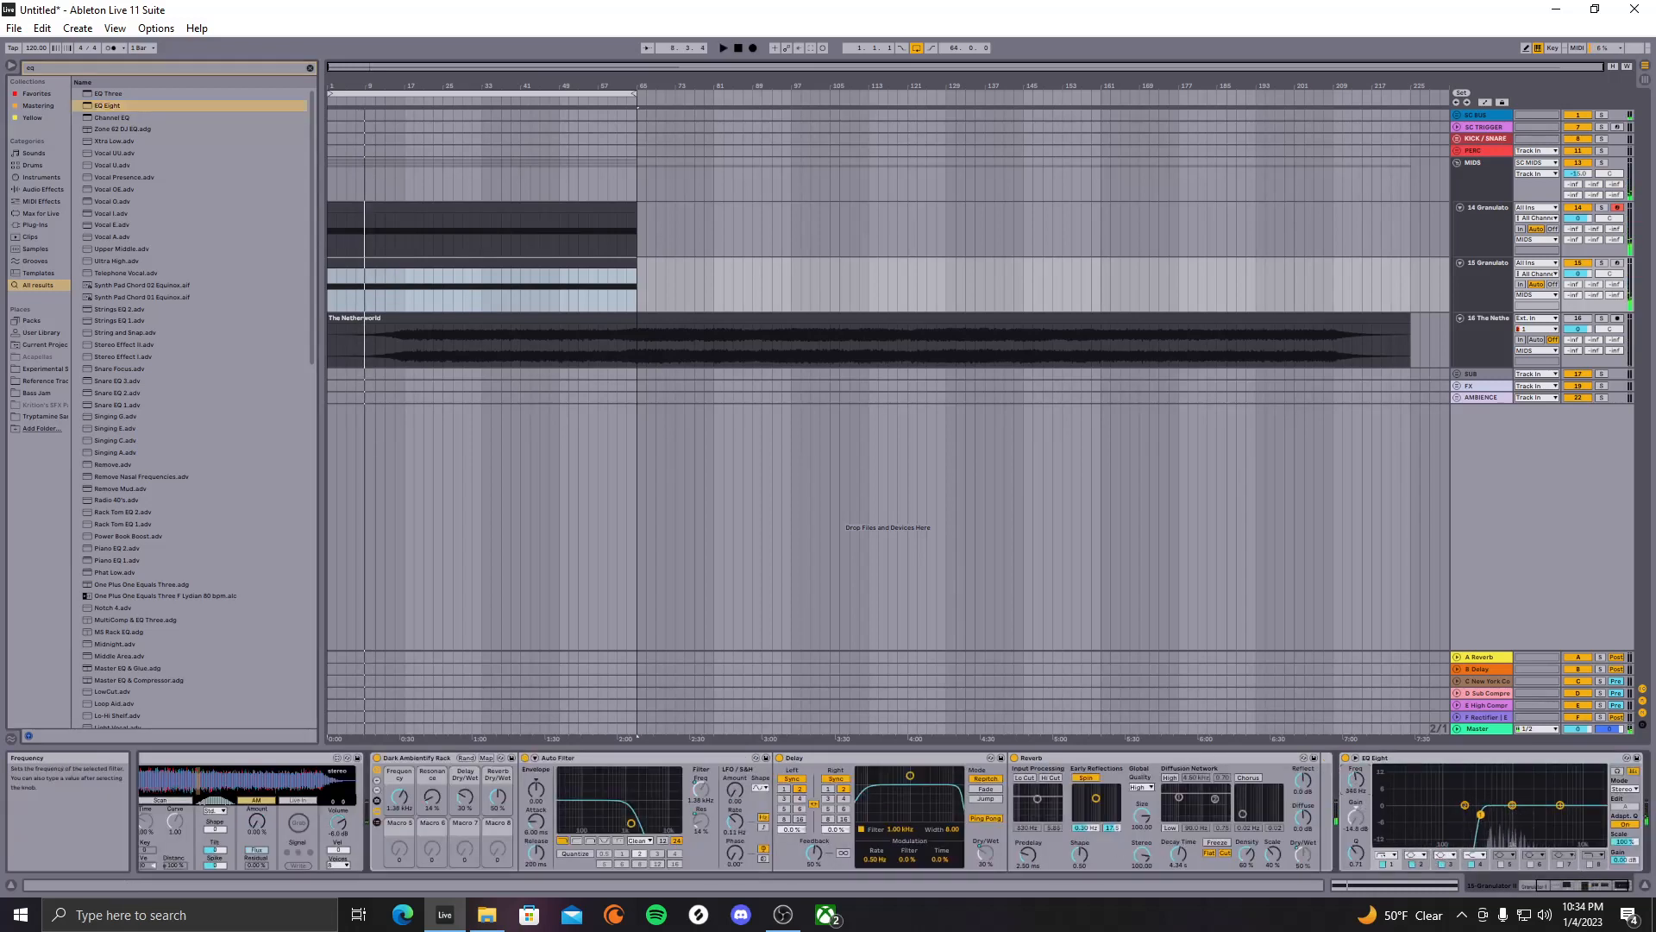
{"action": "key", "text": "space"}
{"action": "left_click_drag", "start_coordinate": [1356, 780], "coordinate": [1355, 791]}
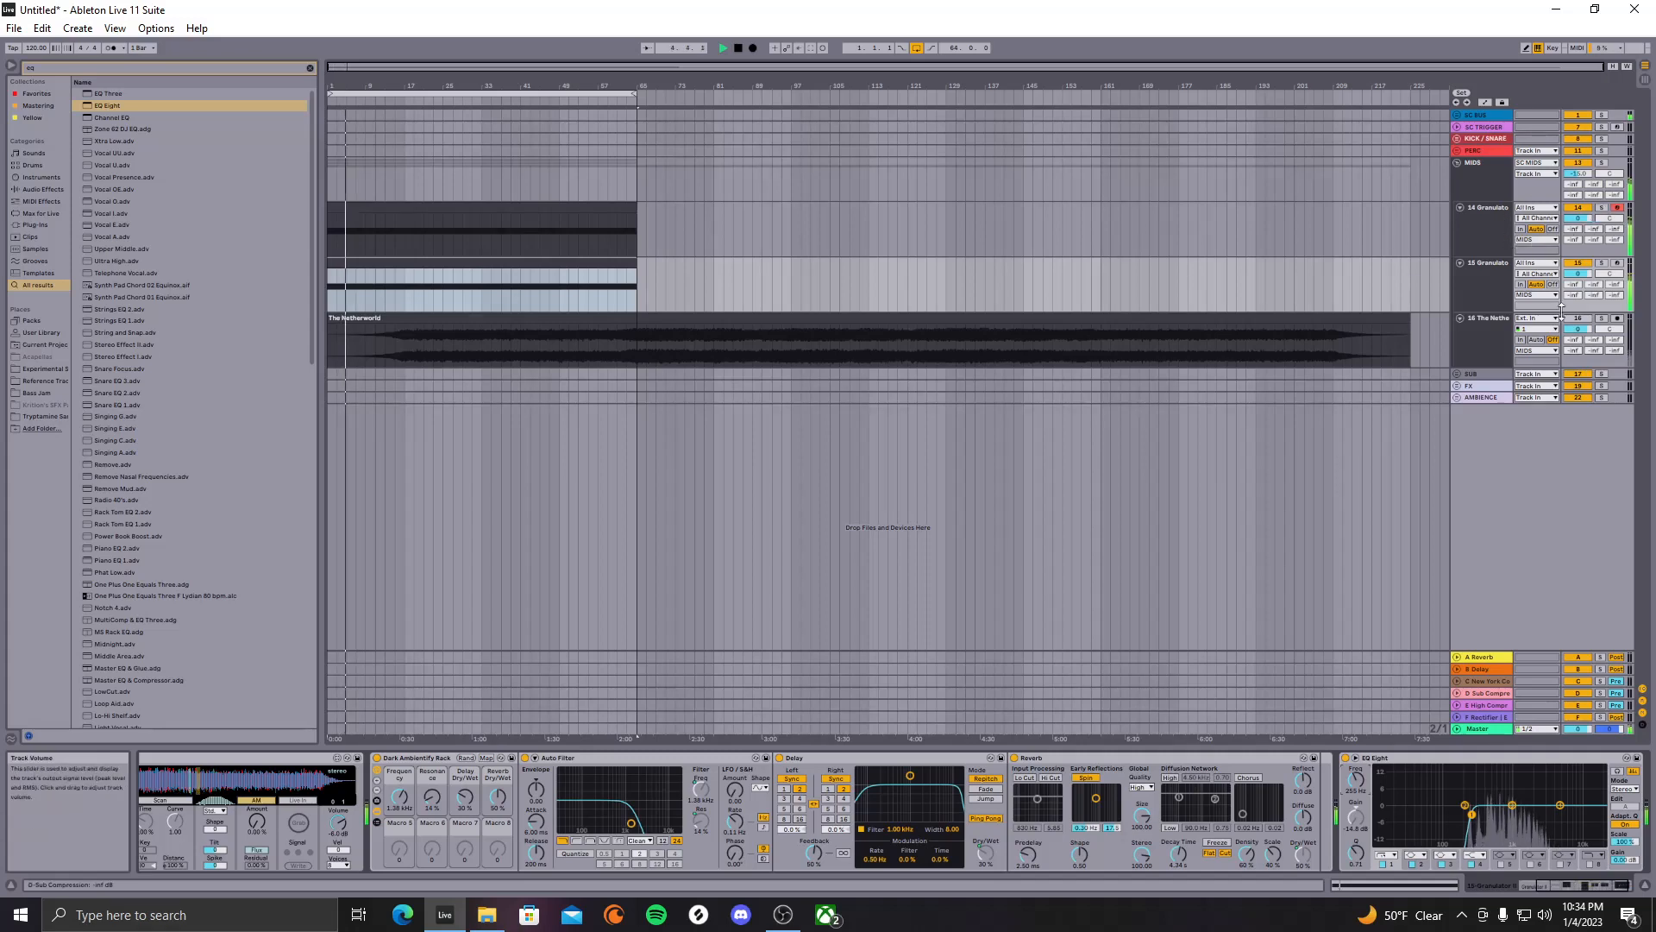
{"action": "key", "text": "space"}
{"action": "left_click", "coordinate": [1489, 216]}
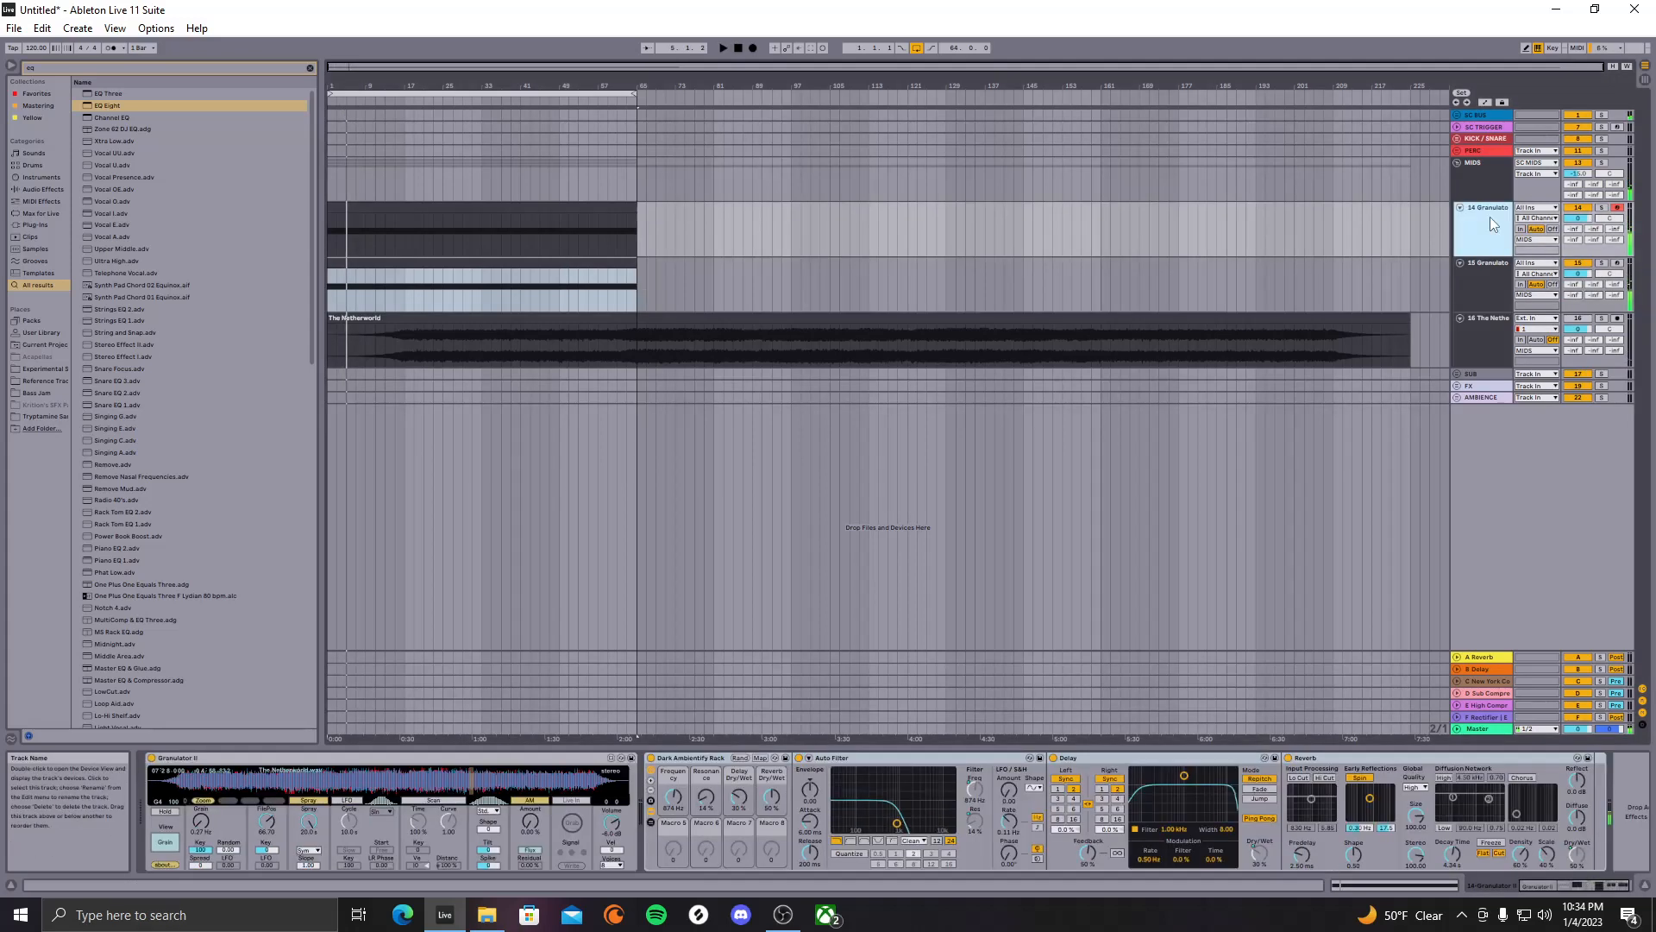
Duplicate the Granulator track again as track 16 and open its clip notes
{"action": "key", "text": "ctrl+d"}
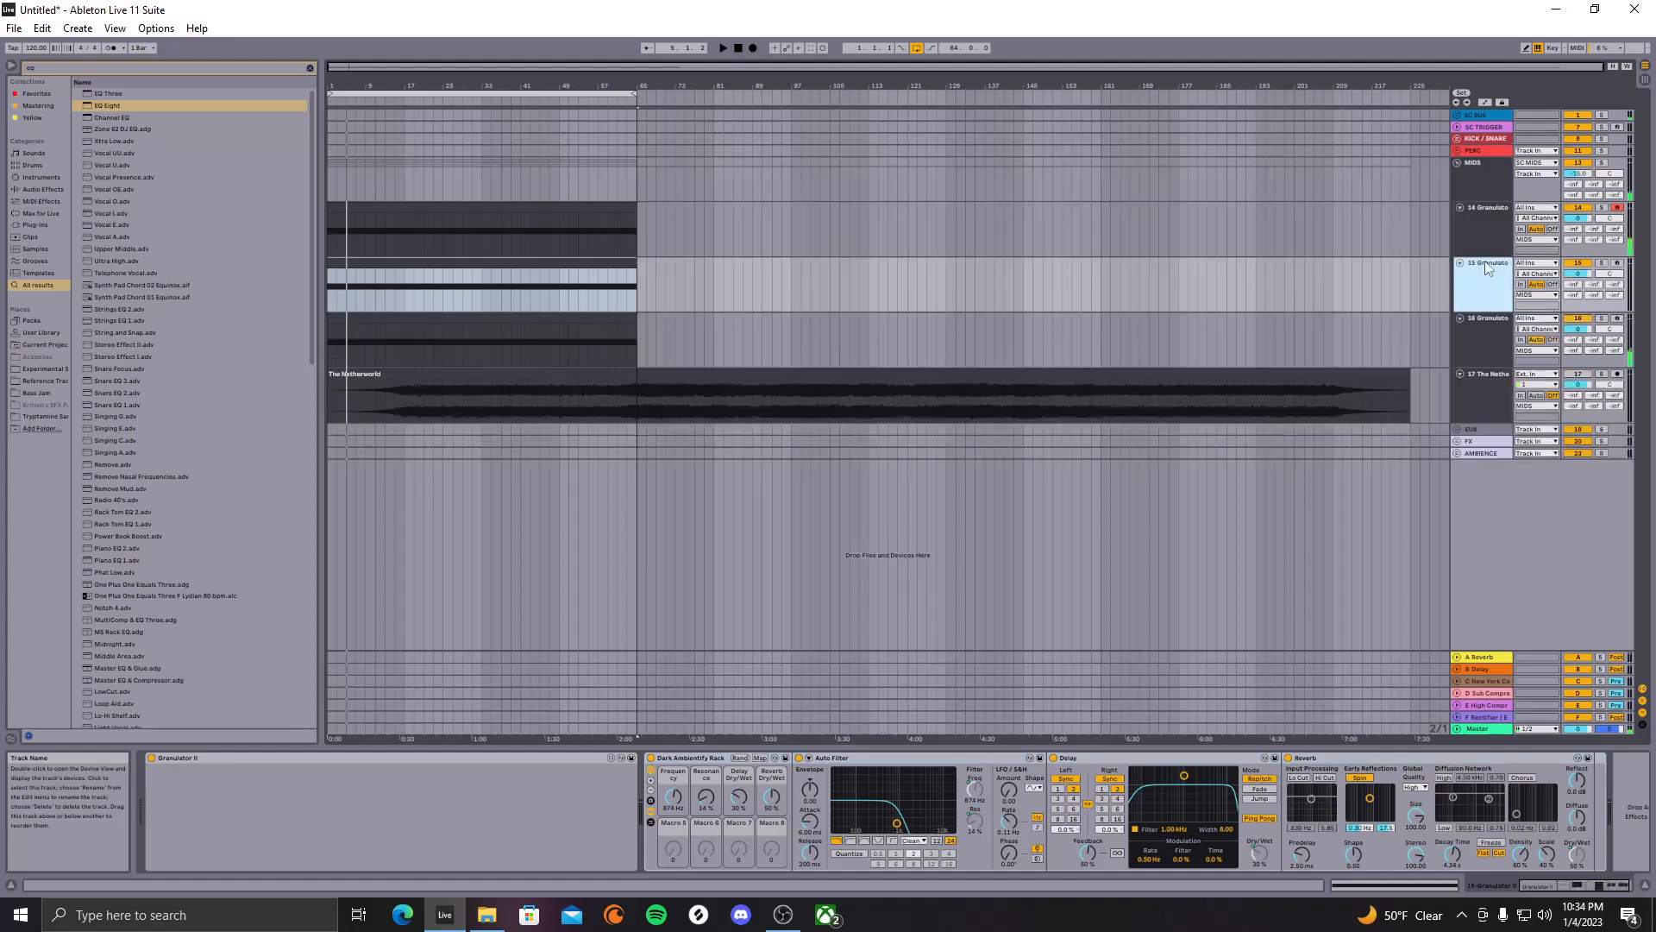
{"action": "double_click", "coordinate": [572, 220]}
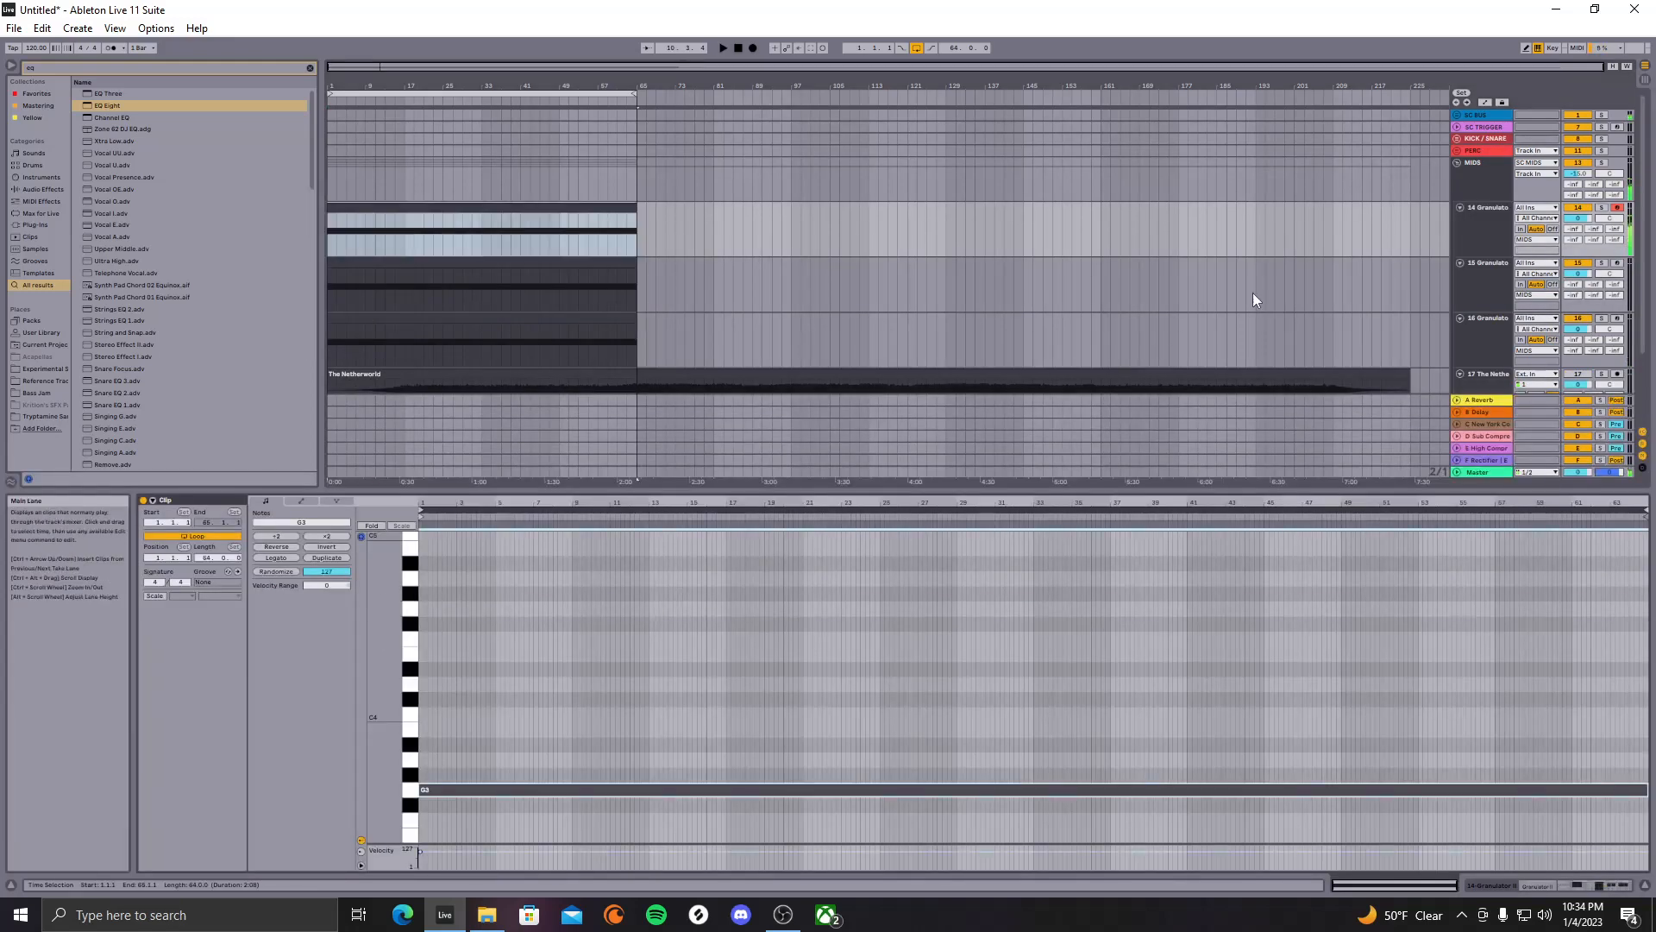
{"action": "key", "text": "space"}
{"action": "left_click", "coordinate": [169, 103]}
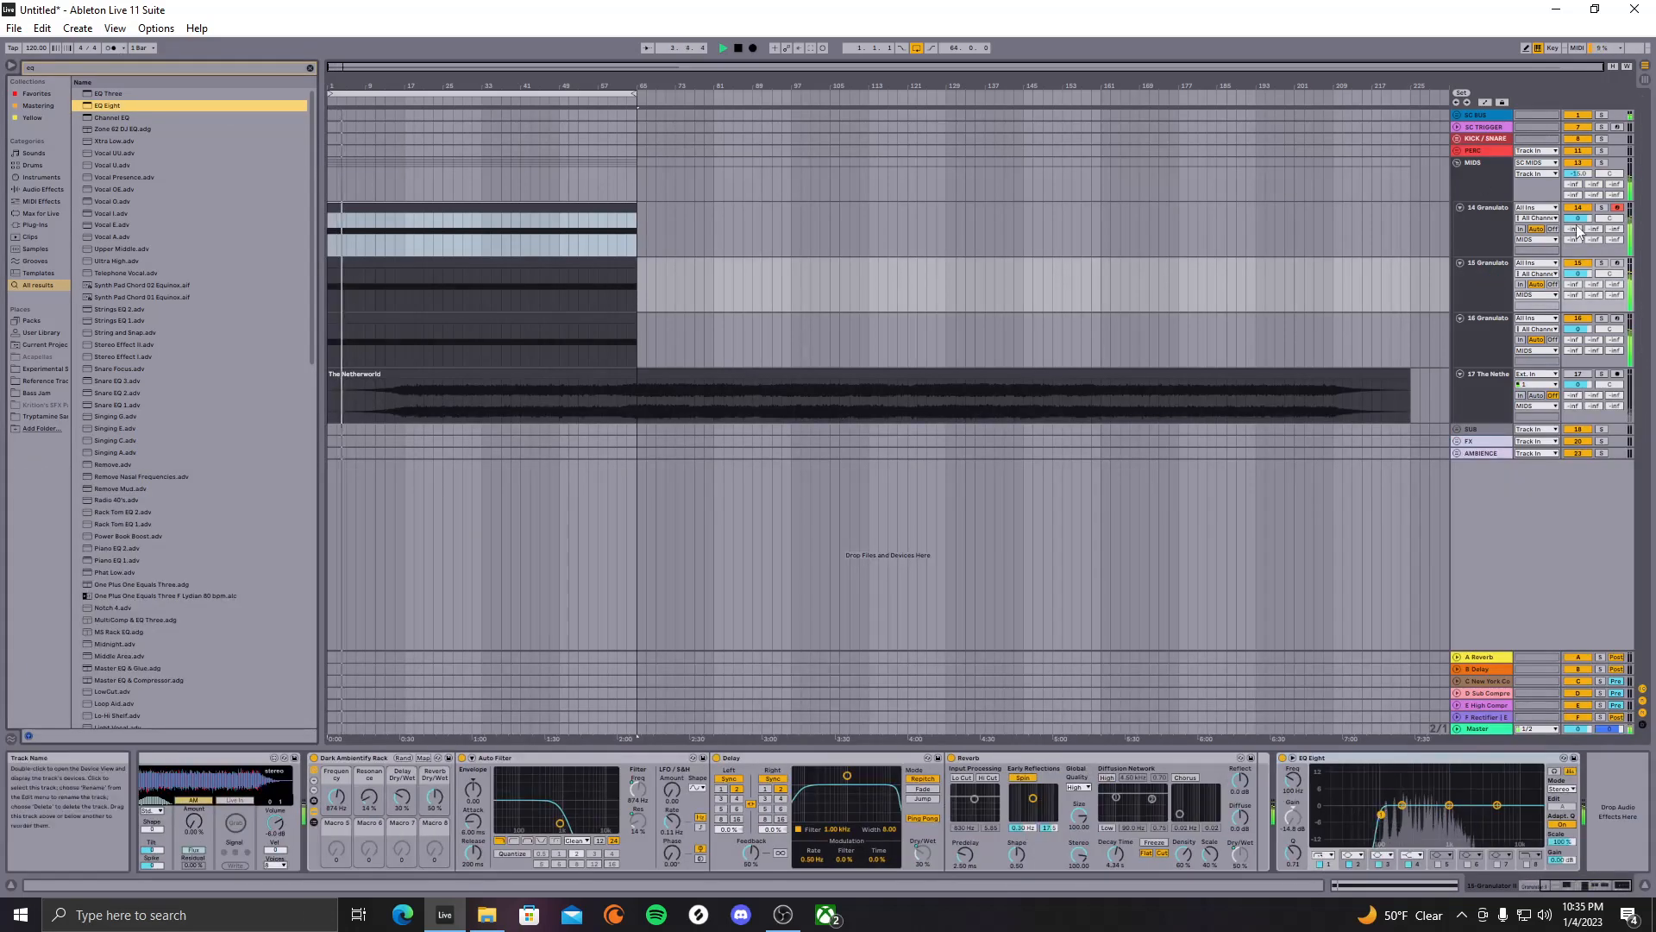
Compare Granulator tracks 14, 15 and 16 by soloing each, then unsolo track 14
{"action": "left_click", "coordinate": [1603, 209]}
{"action": "left_click", "coordinate": [1602, 263]}
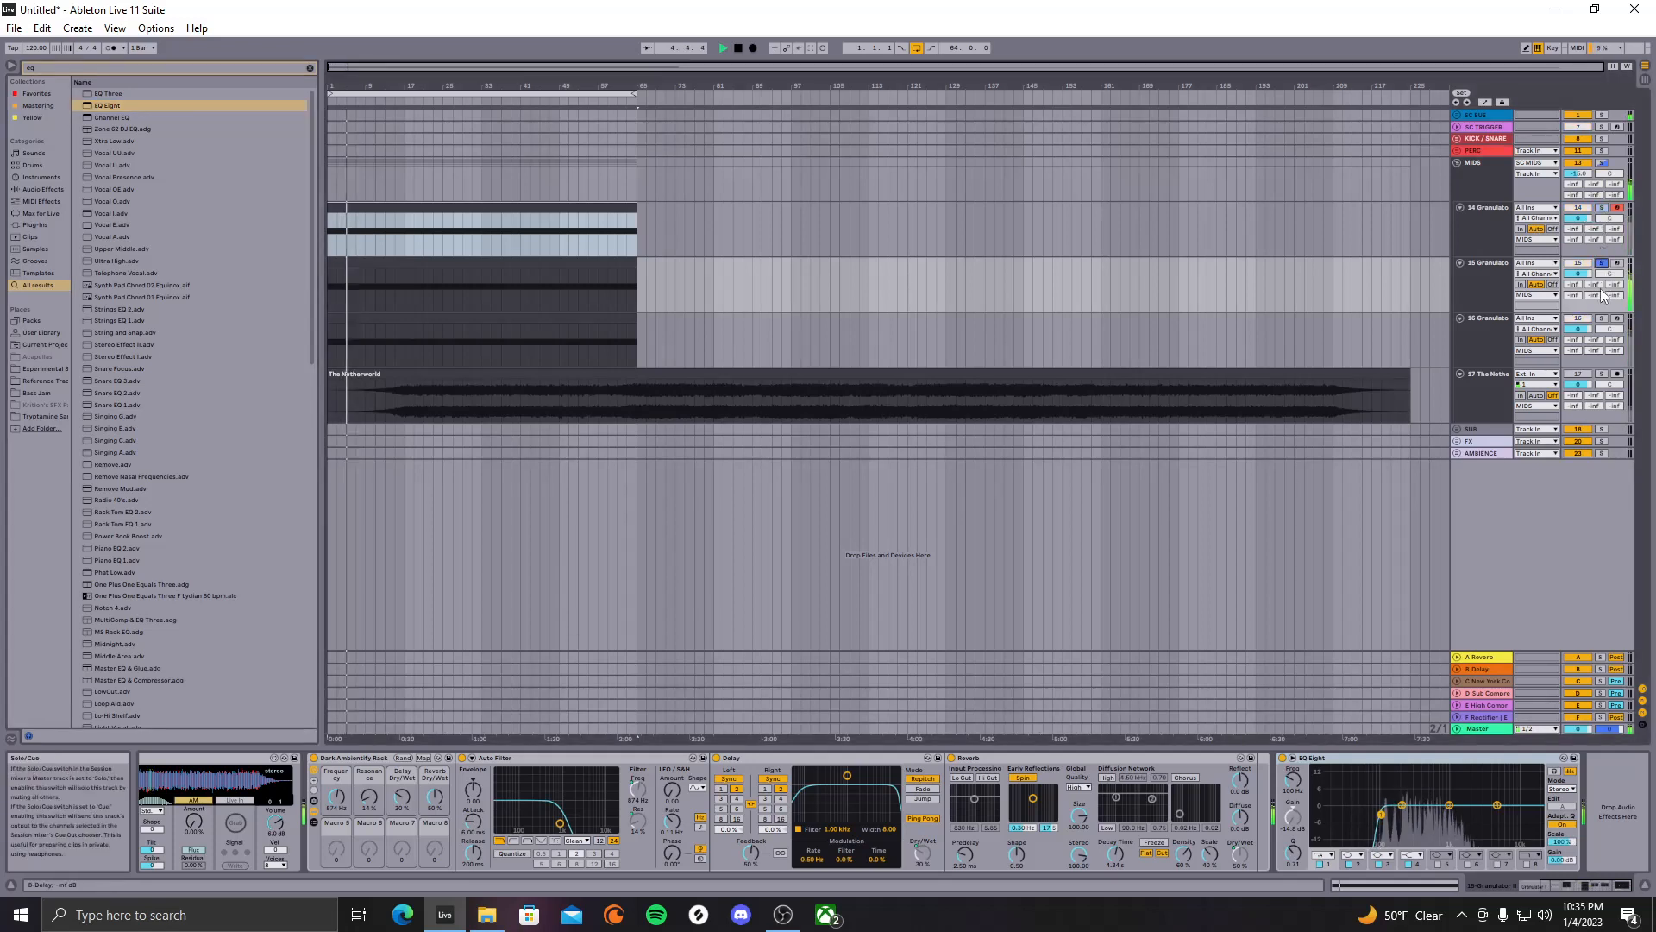
{"action": "left_click", "coordinate": [1602, 320]}
{"action": "left_click", "coordinate": [1602, 320]}
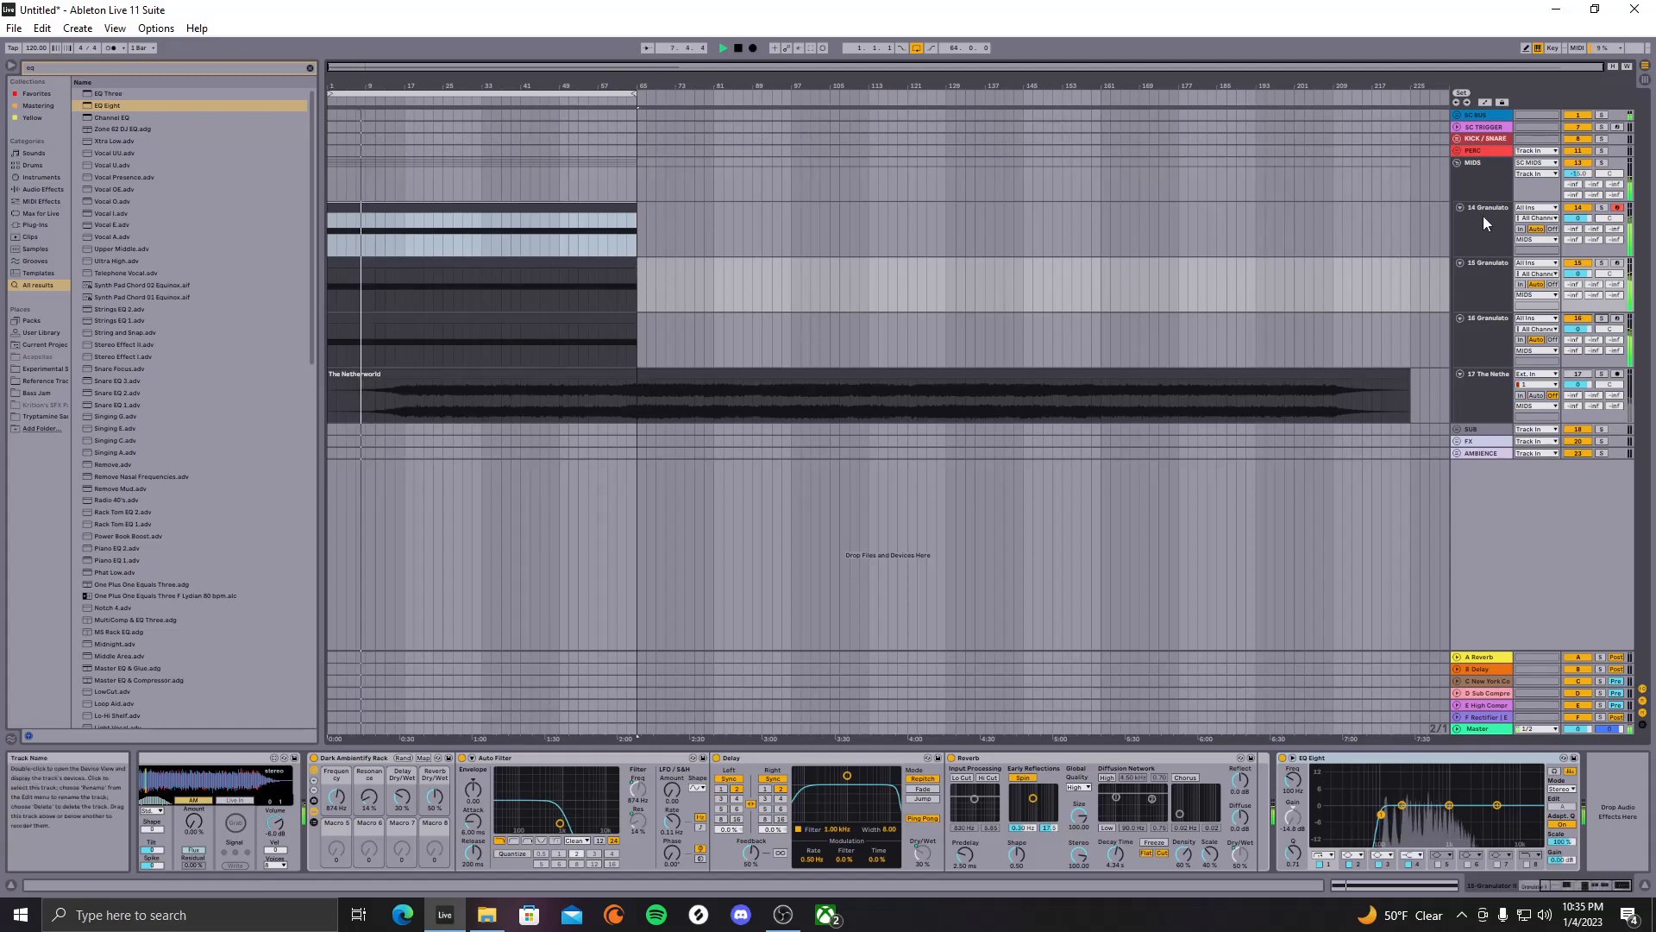
{"action": "left_click", "coordinate": [1602, 263]}
{"action": "key", "text": "space"}
{"action": "key", "text": "space"}
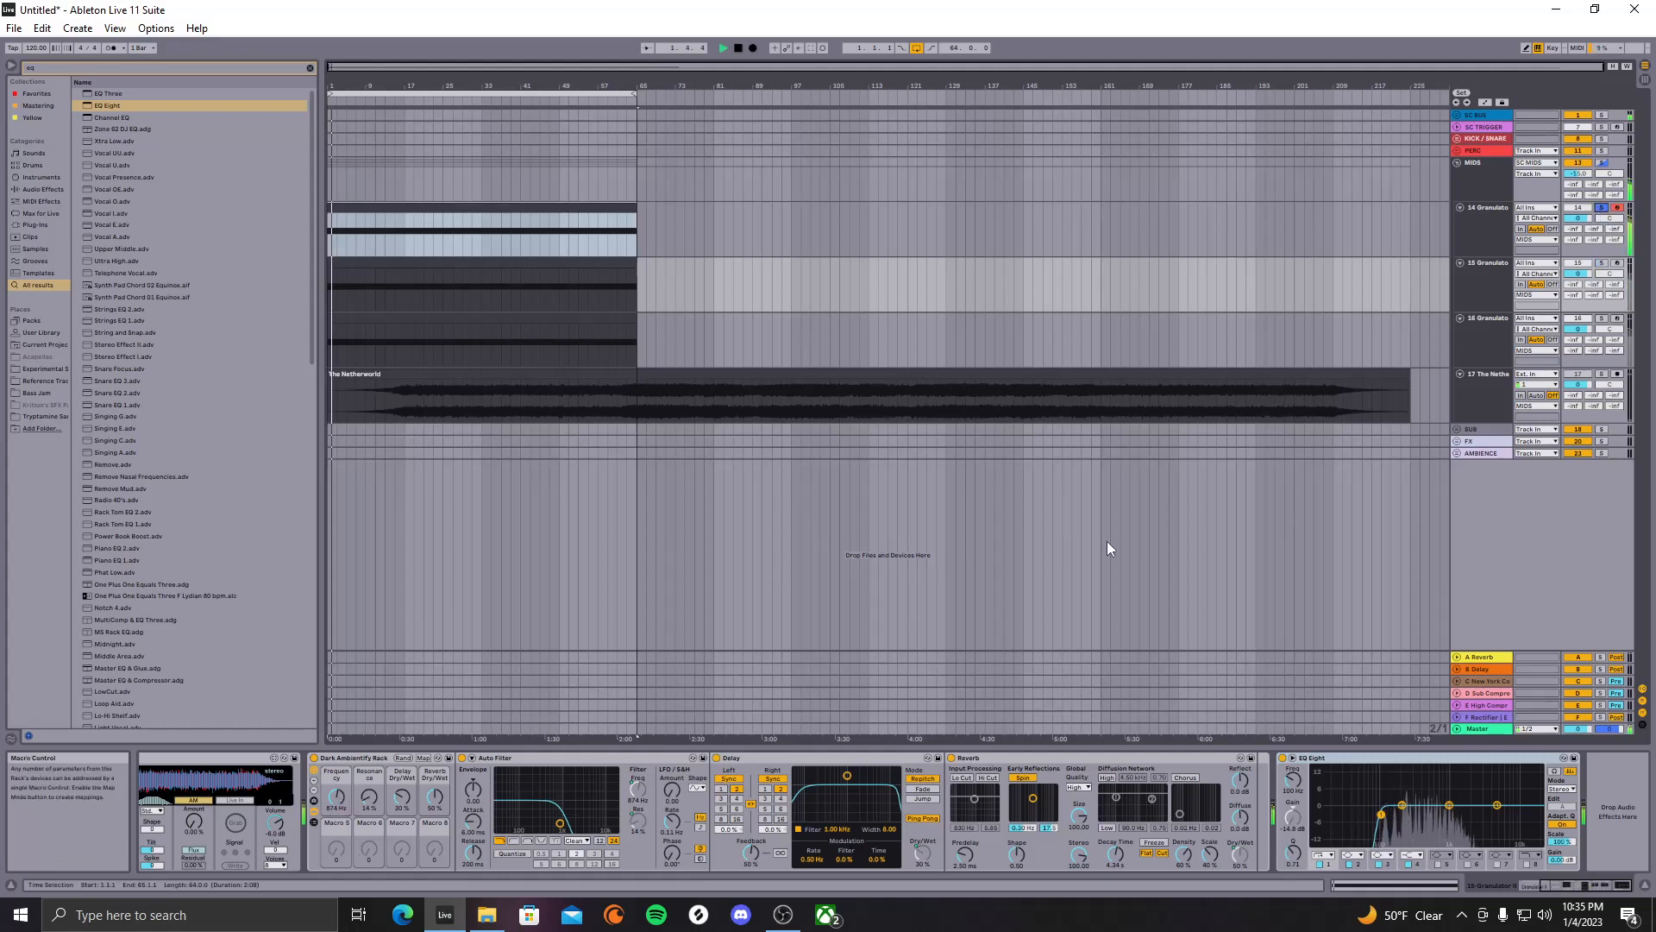
{"action": "left_click", "coordinate": [1603, 208]}
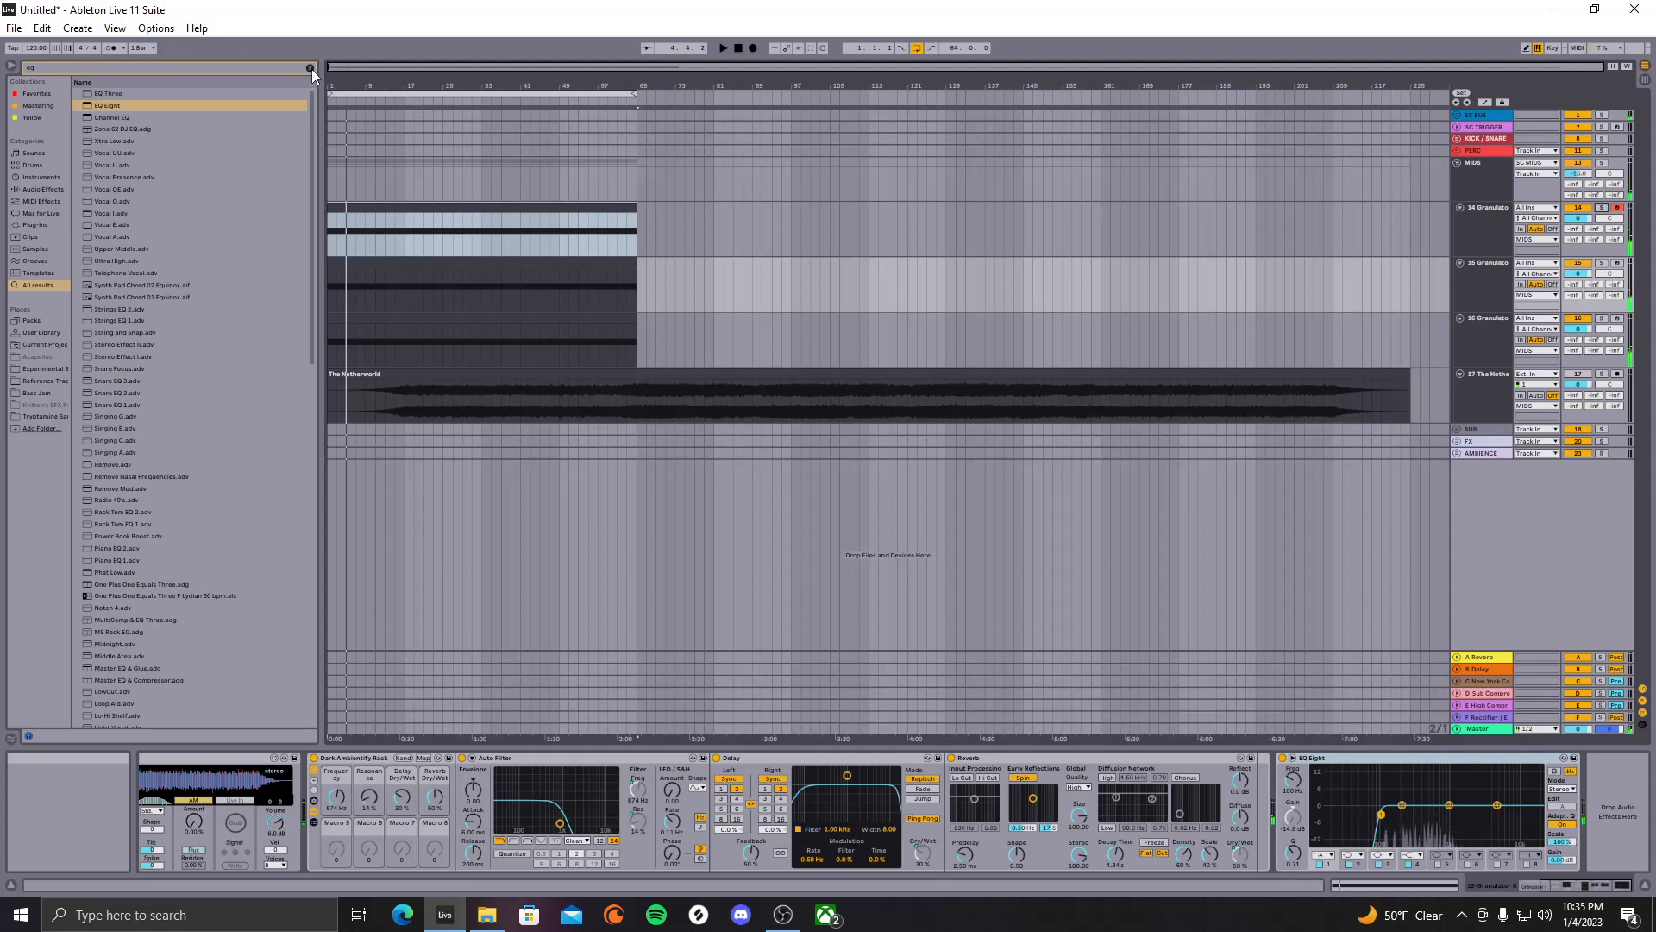
Unfold the SUB group and copy track 16's Granulator clip onto the Serum track
{"action": "left_click", "coordinate": [1451, 431]}
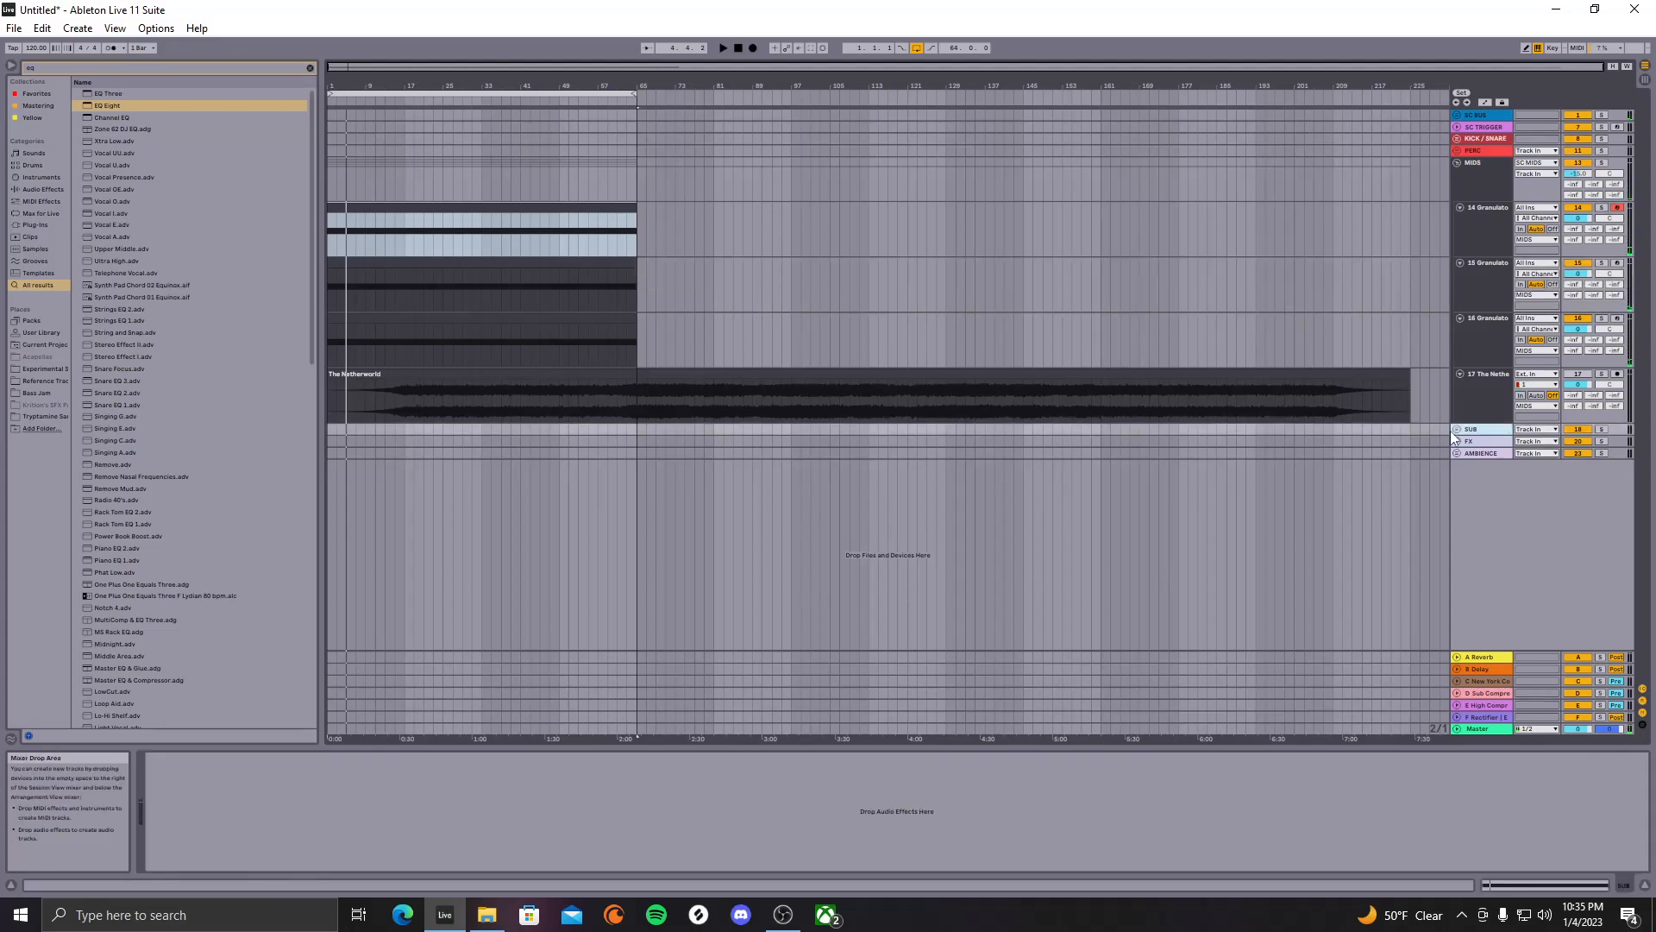
{"action": "left_click", "coordinate": [1456, 430]}
{"action": "left_click", "coordinate": [1467, 478]}
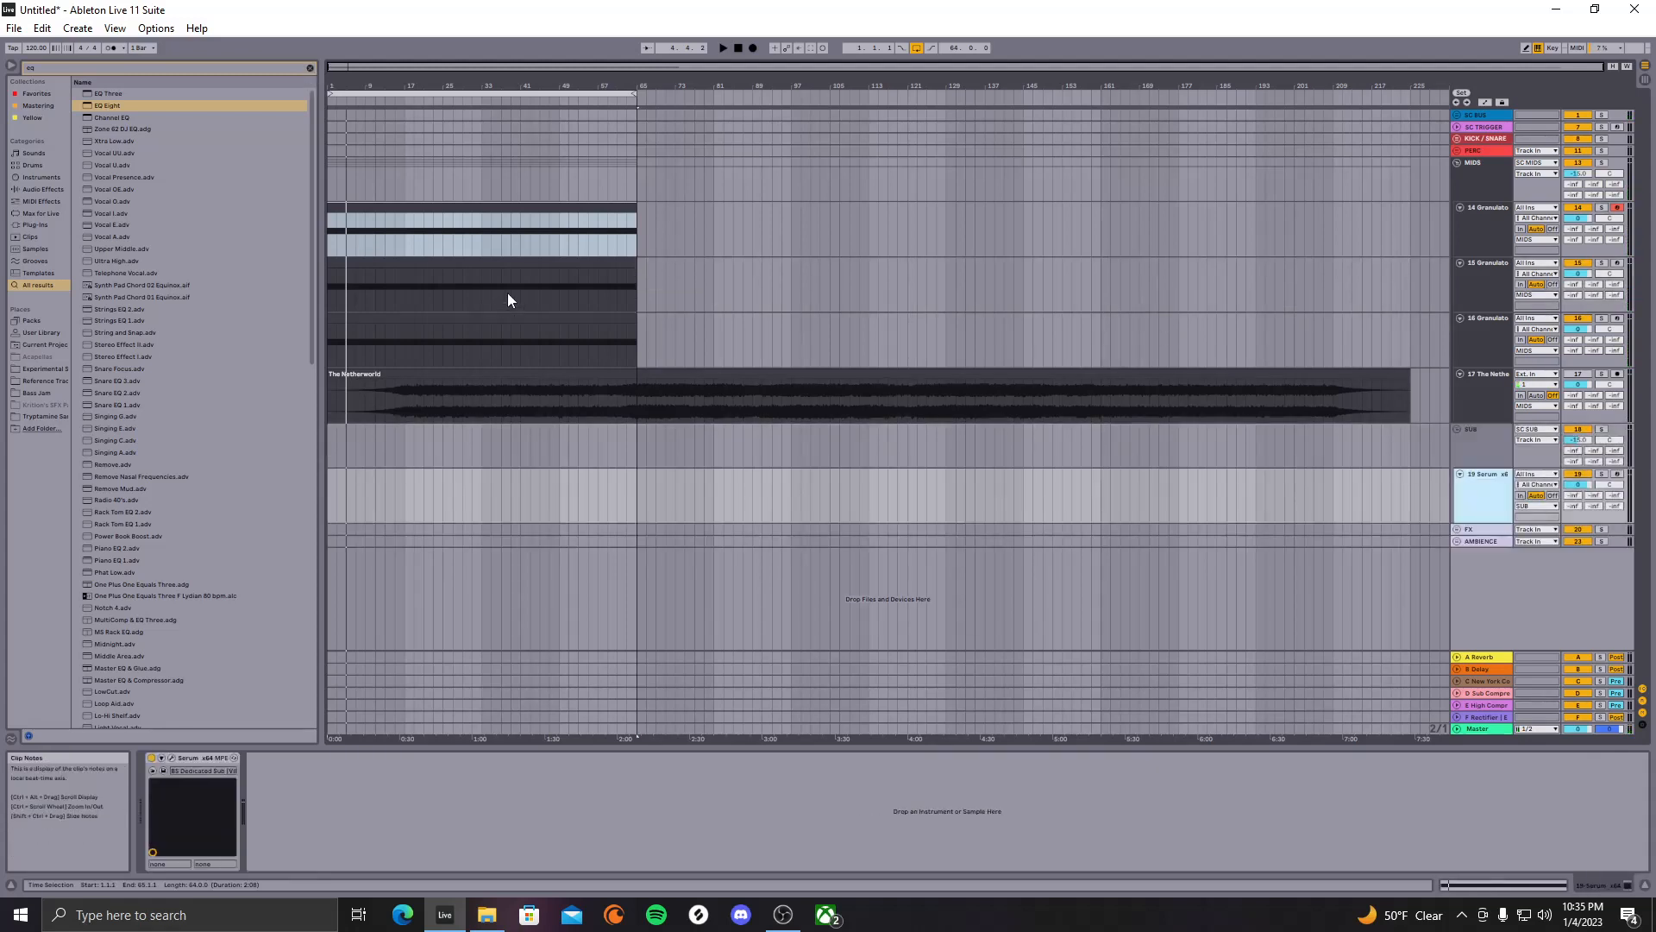
{"action": "left_click", "coordinate": [556, 320]}
{"action": "left_click_drag", "start_coordinate": [556, 319], "coordinate": [570, 490]}
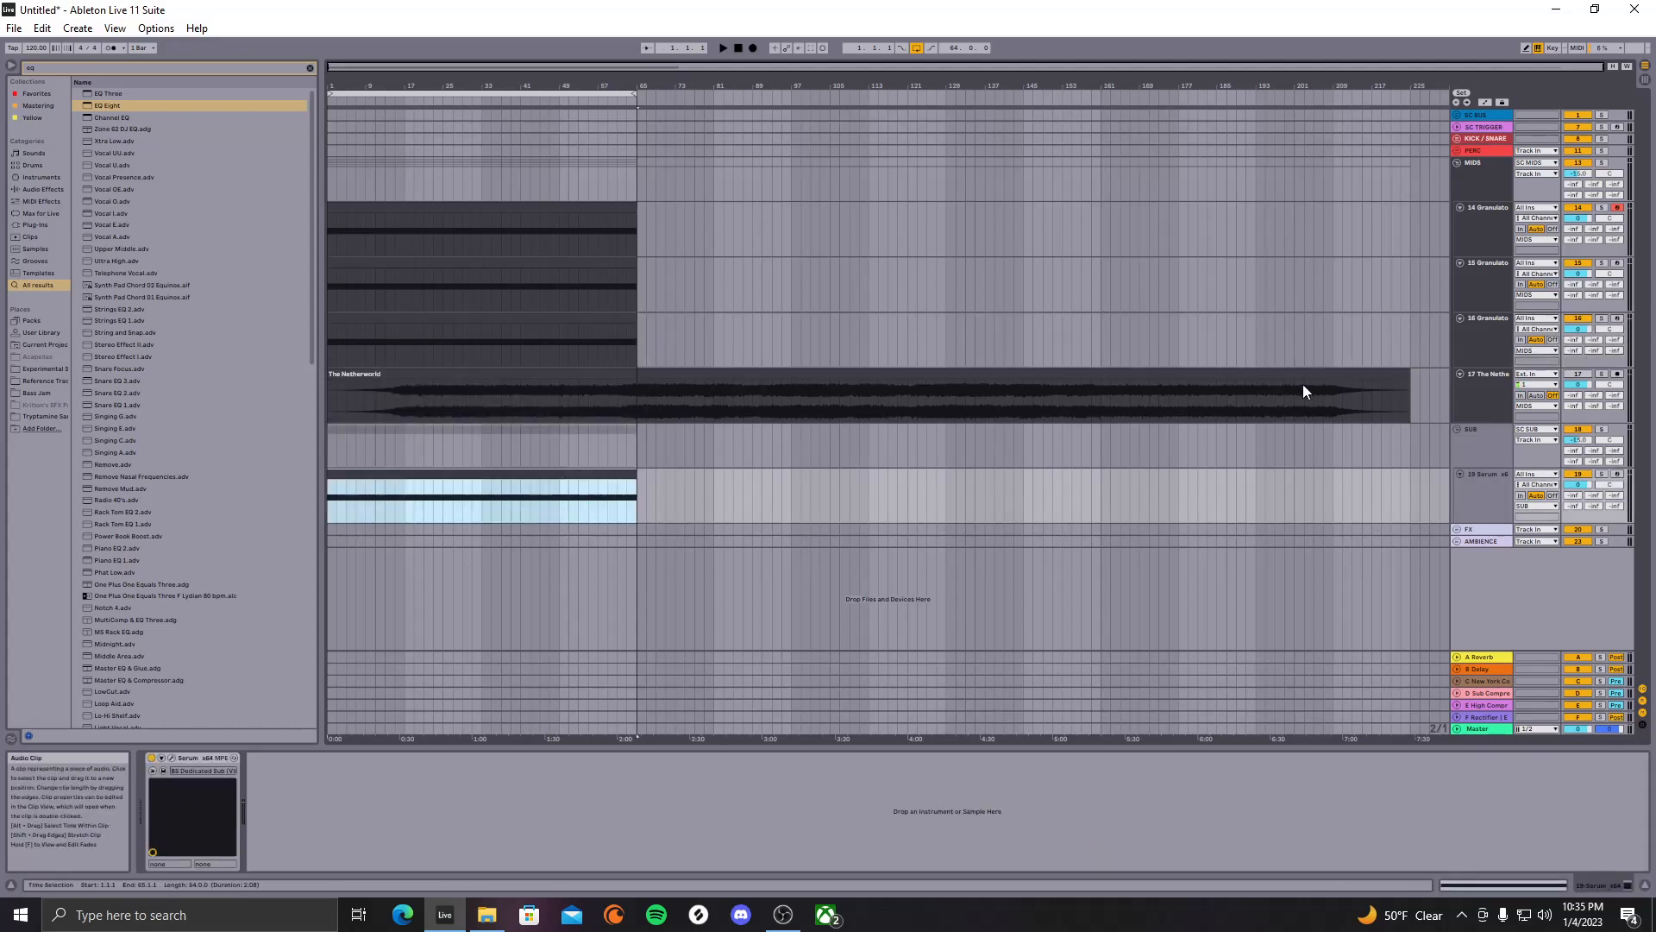
{"action": "left_click_drag", "start_coordinate": [1247, 383], "coordinate": [1418, 386]}
{"action": "key", "text": "ctrl+z"}
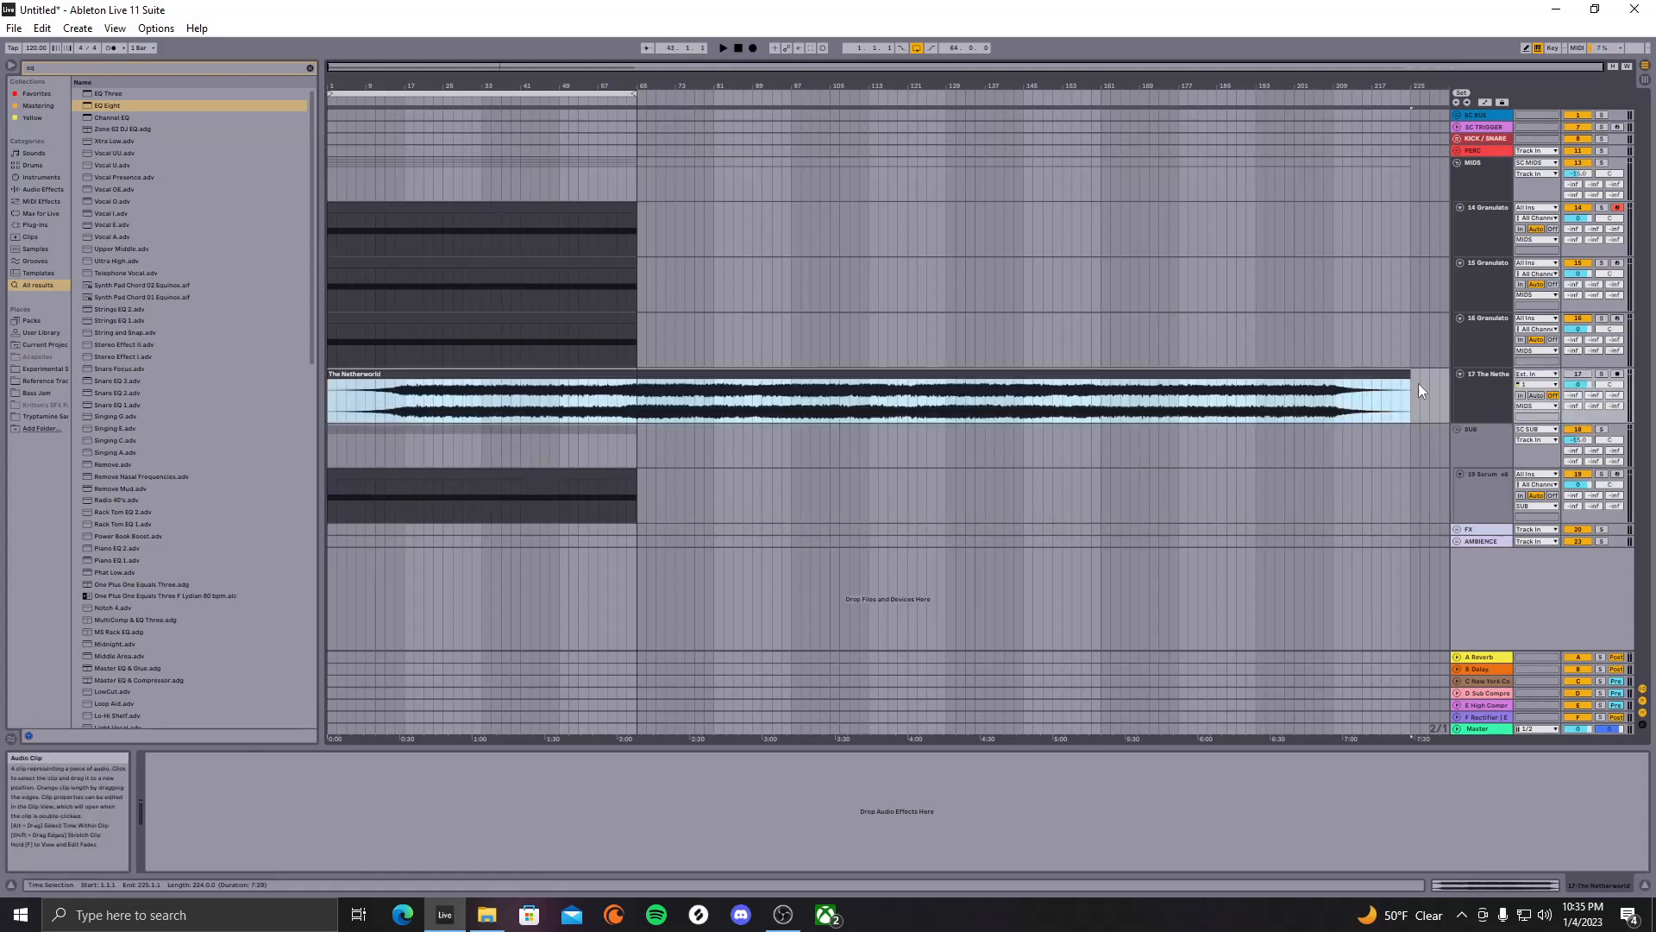
Move The Netherworld clip to start right after the Granulator clips end
{"action": "left_click_drag", "start_coordinate": [698, 374], "coordinate": [1168, 386]}
{"action": "scroll", "coordinate": [802, 296], "scroll_direction": "up", "scroll_amount": 5}
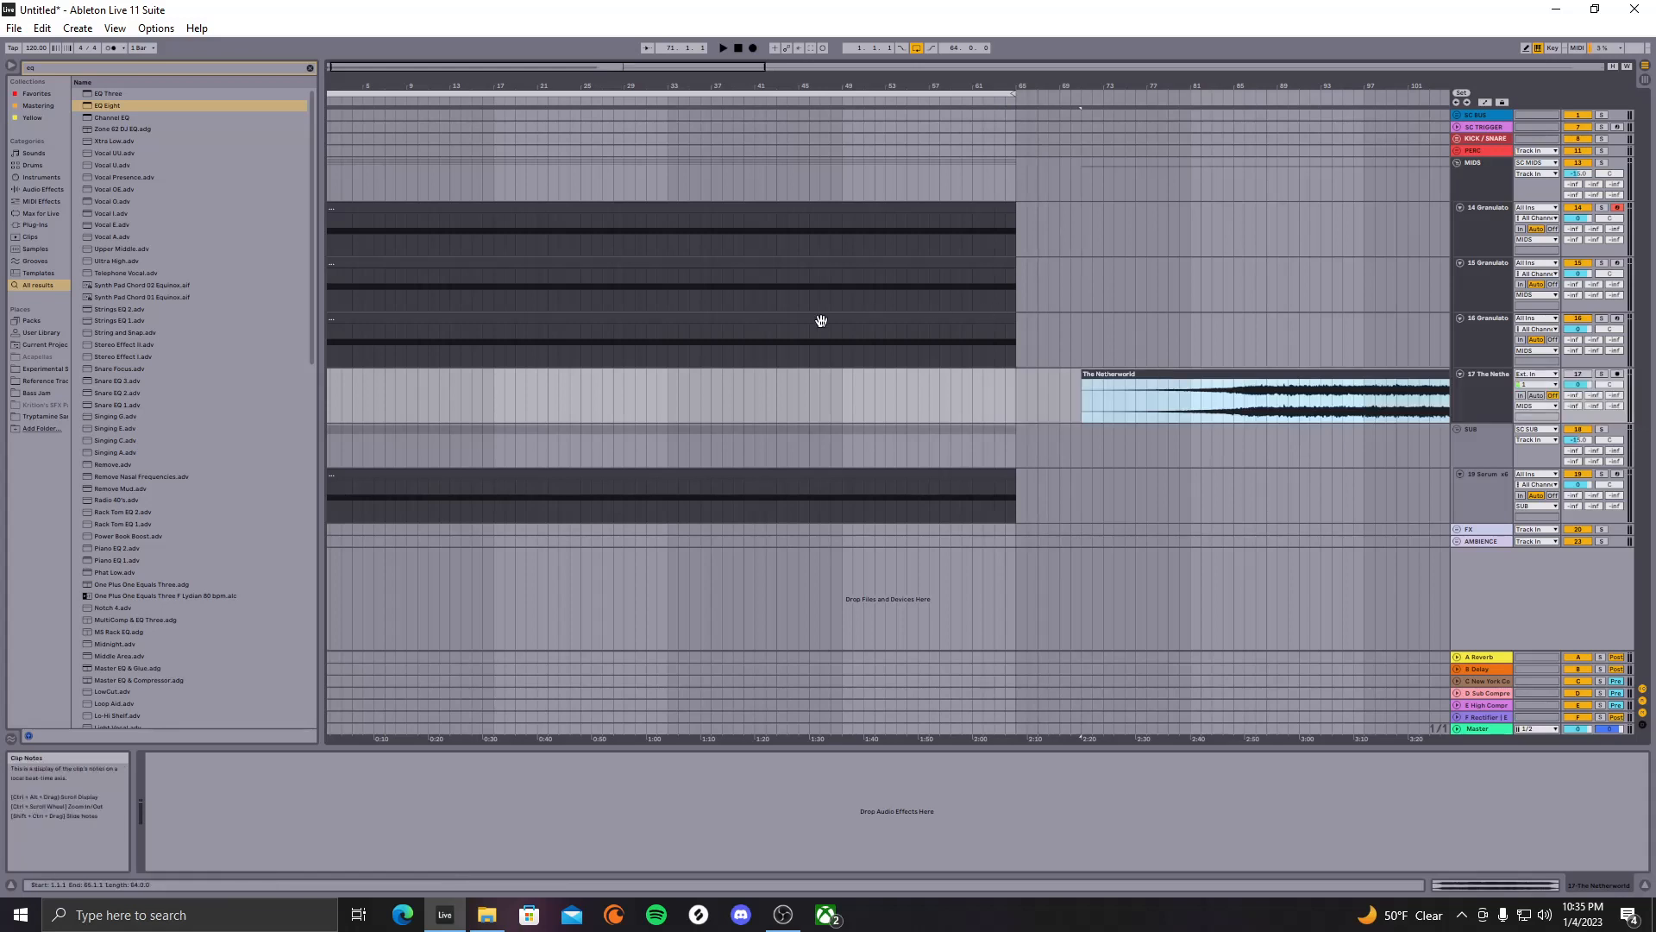
{"action": "scroll", "coordinate": [1005, 281], "scroll_direction": "down", "scroll_amount": 3}
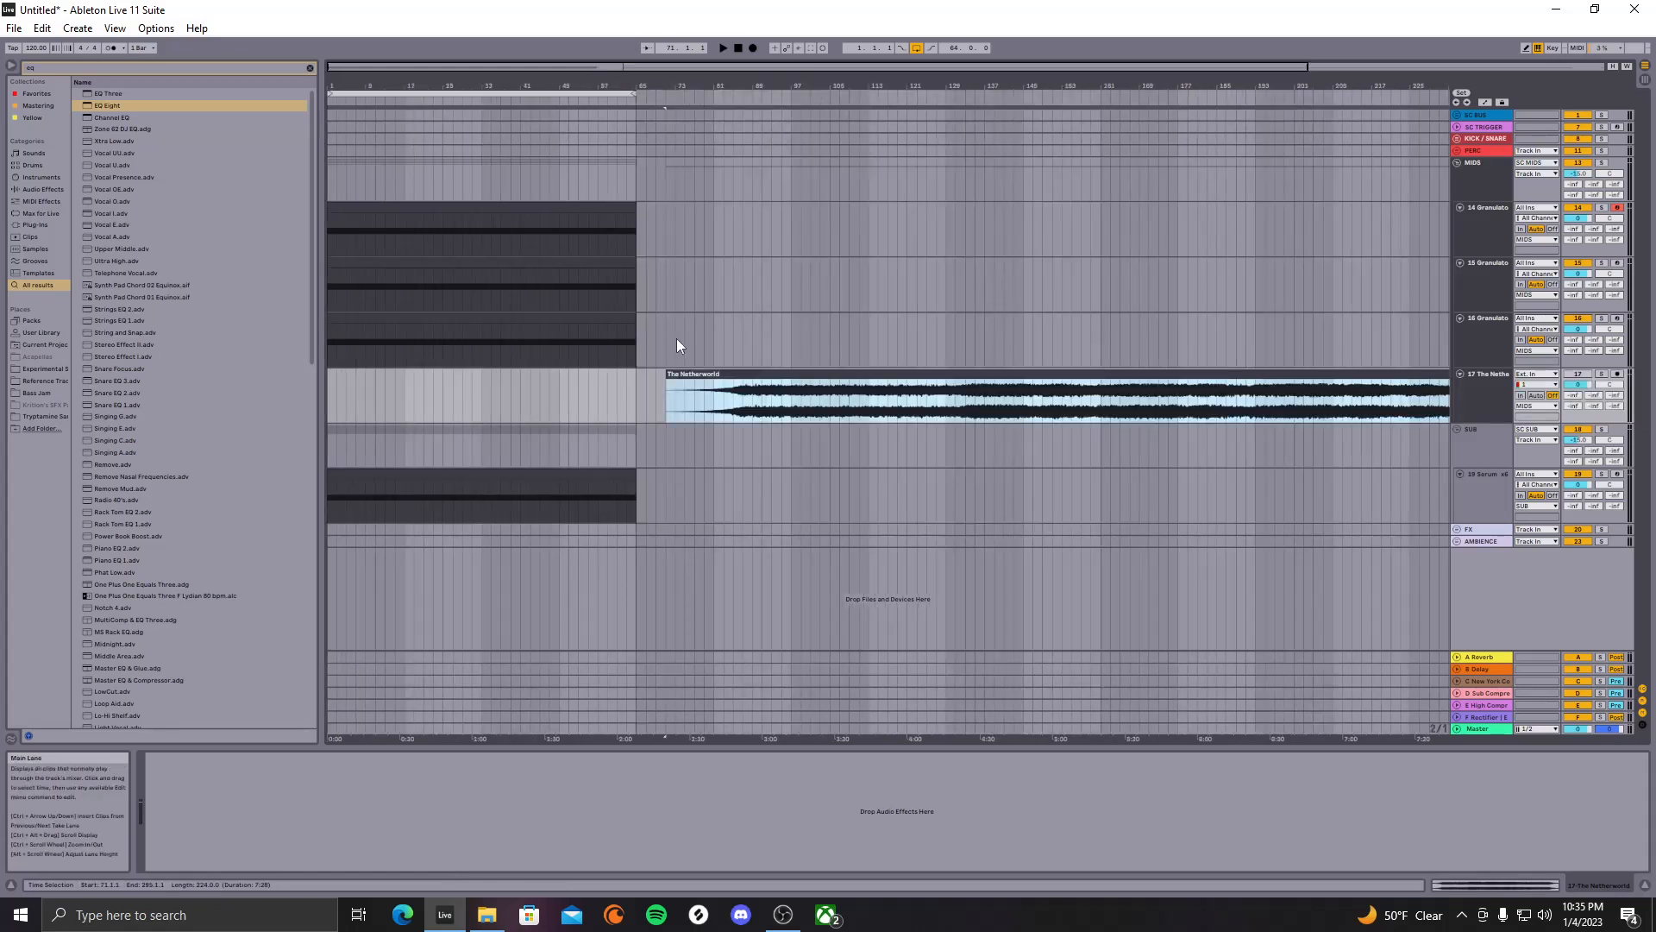
{"action": "left_click", "coordinate": [329, 387]}
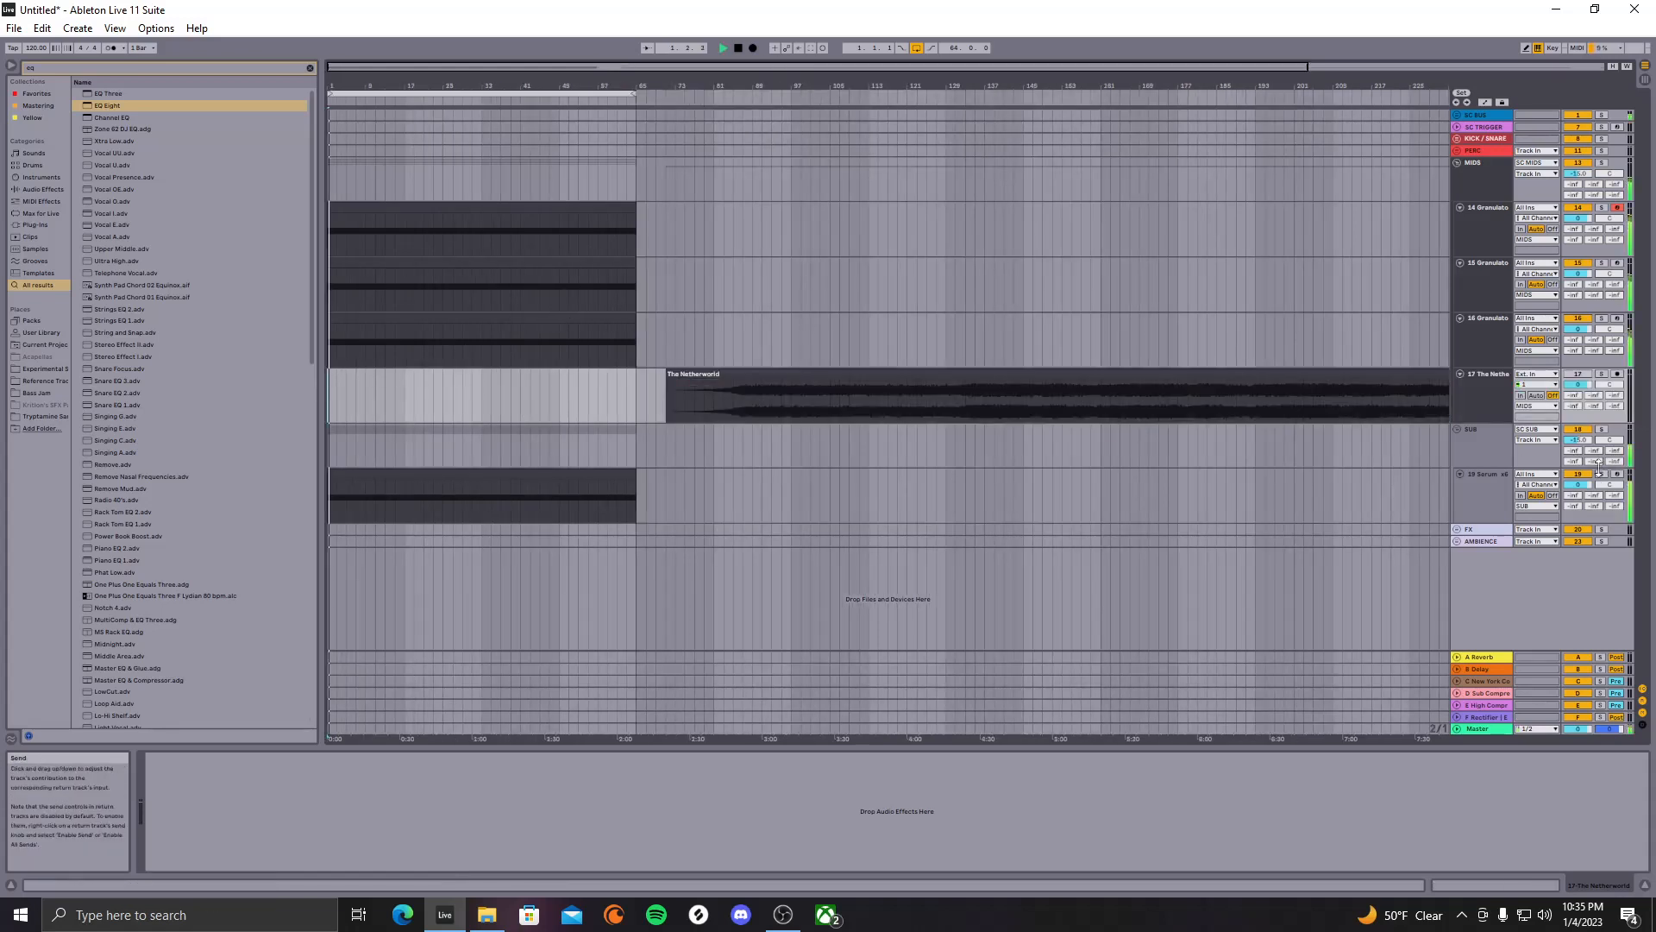
{"action": "key", "text": "space"}
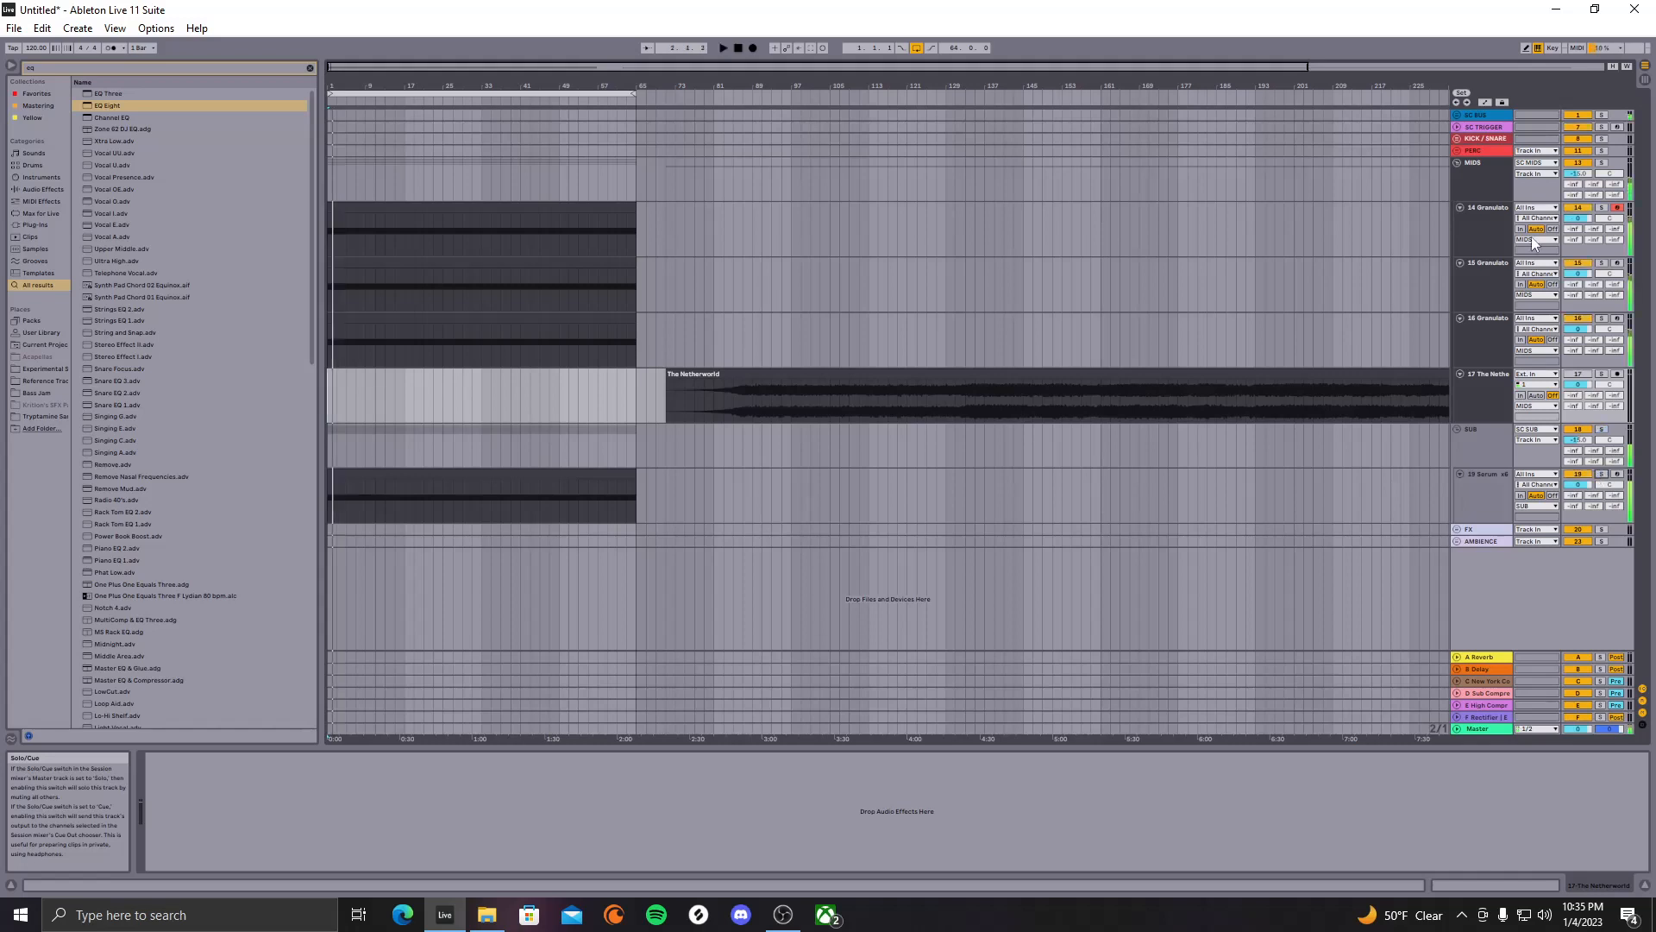
Unfold SC BUS, make SC SUB taller and set its monitoring to Auto
{"action": "left_click", "coordinate": [1458, 116]}
{"action": "left_click", "coordinate": [1459, 184]}
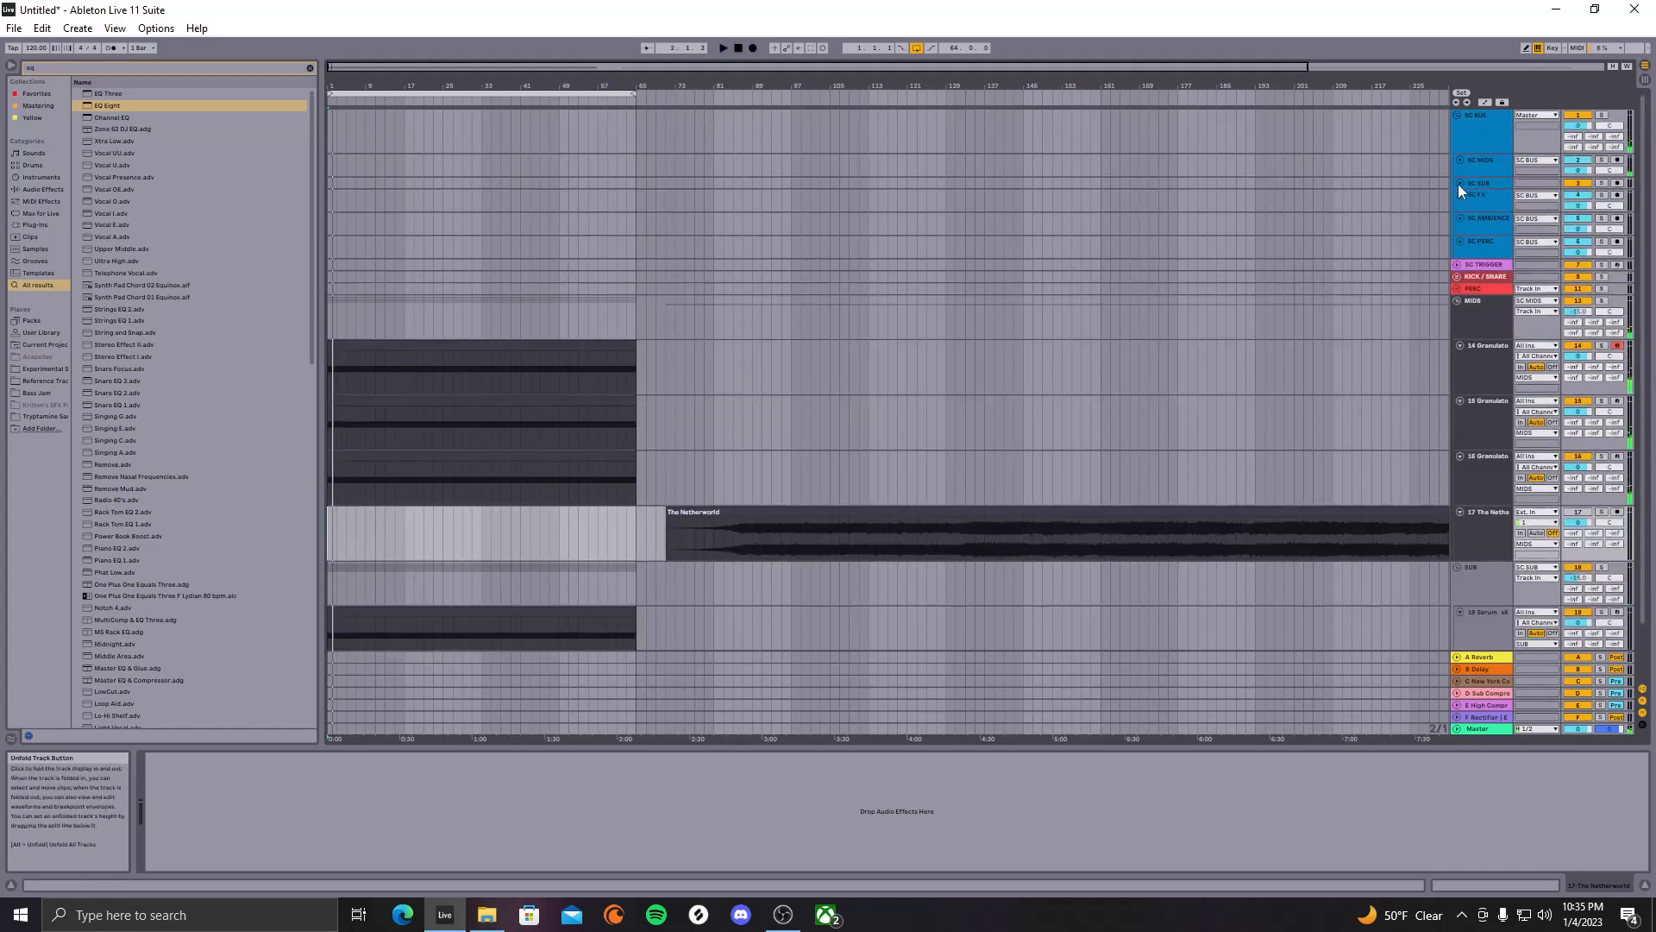
{"action": "left_click", "coordinate": [1459, 184]}
{"action": "left_click_drag", "start_coordinate": [1469, 199], "coordinate": [1467, 221]}
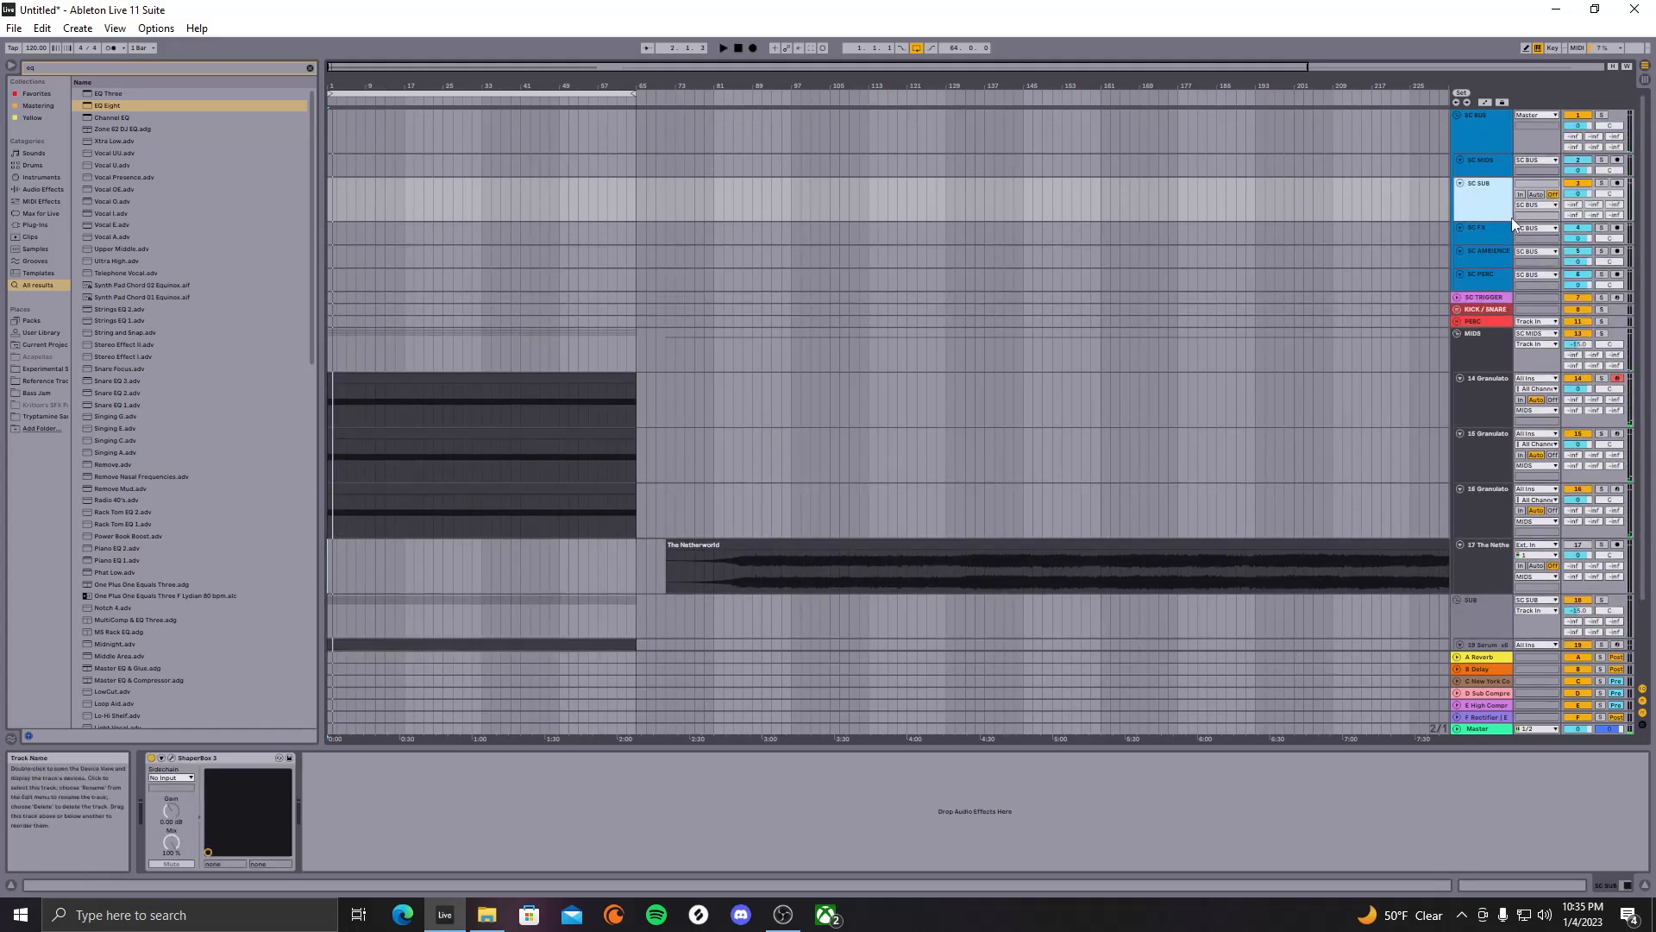
{"action": "left_click", "coordinate": [1537, 194]}
{"action": "key", "text": "space"}
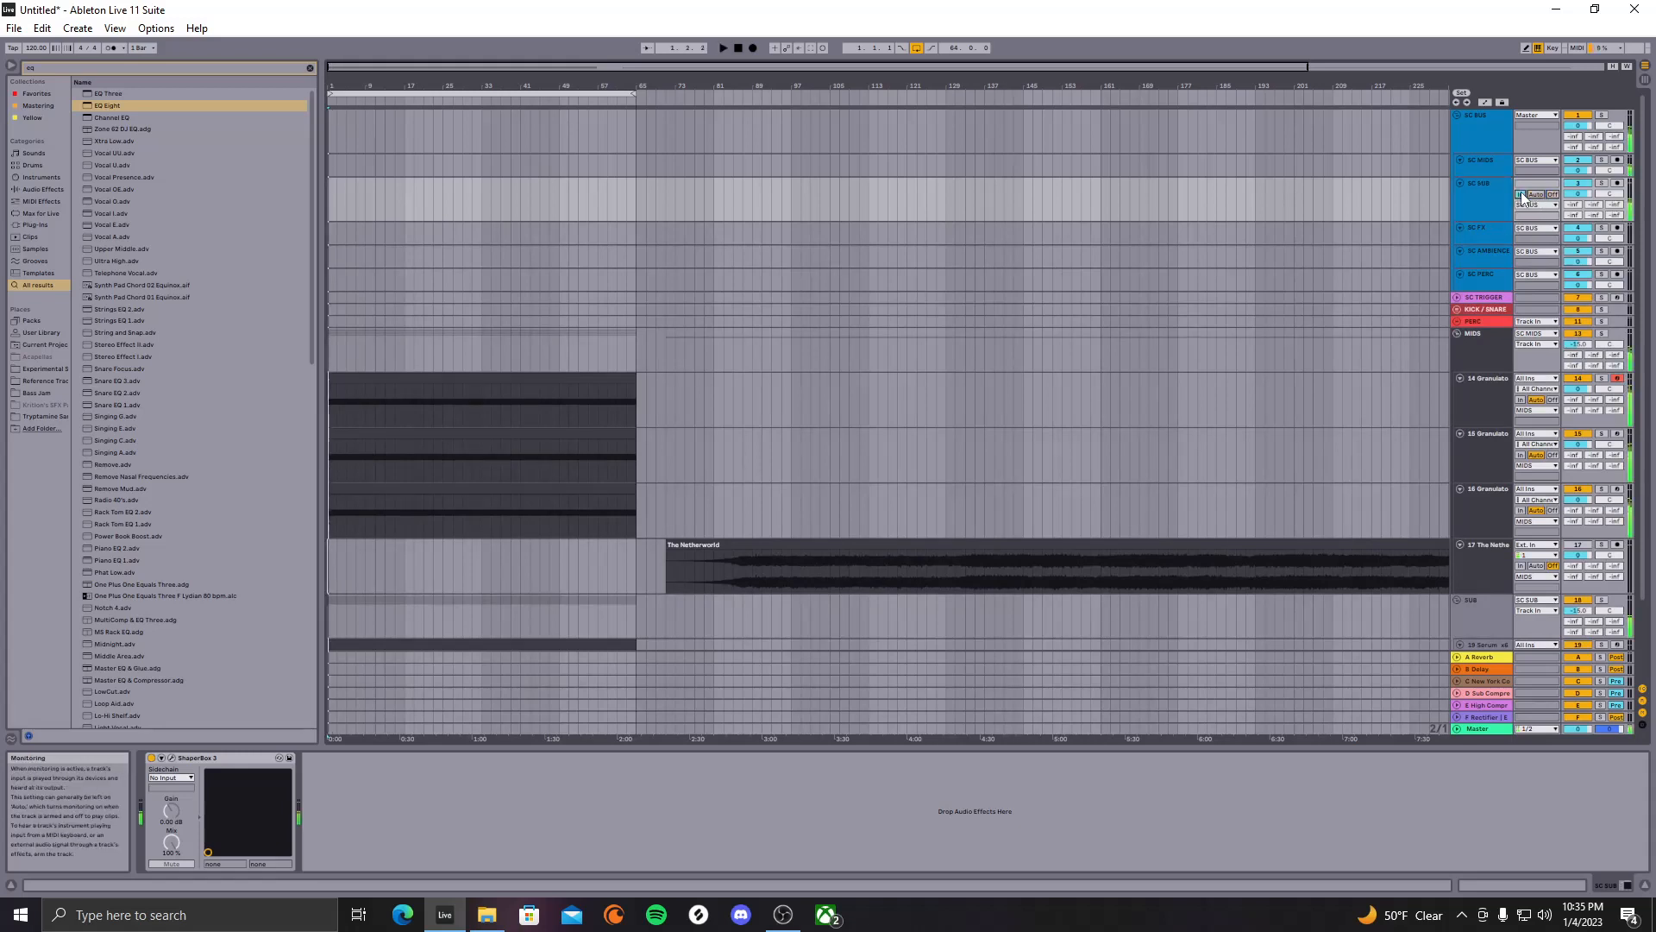
{"action": "scroll", "coordinate": [692, 447], "scroll_direction": "down", "scroll_amount": 5}
Transpose the Serum clip's G5 note down by octaves into the bass register
{"action": "double_click", "coordinate": [581, 554]}
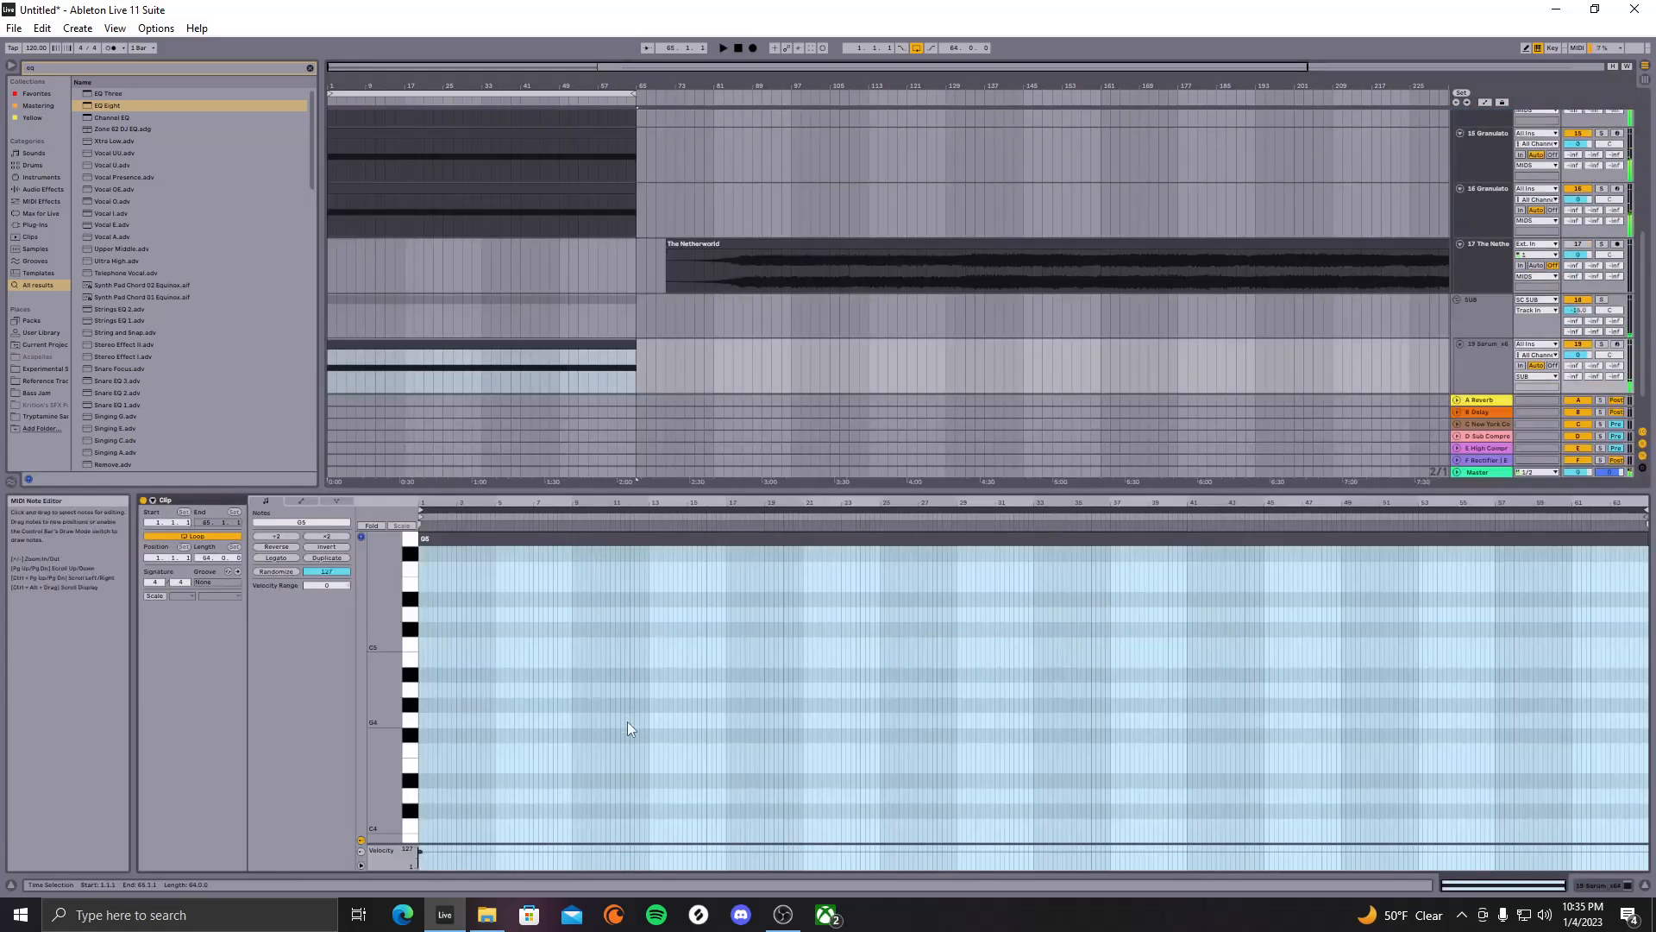
{"action": "scroll", "coordinate": [633, 640], "scroll_direction": "up", "scroll_amount": 2}
{"action": "left_click", "coordinate": [654, 596]}
{"action": "key", "text": "shift+Down"}
{"action": "key", "text": "shift+Down"}
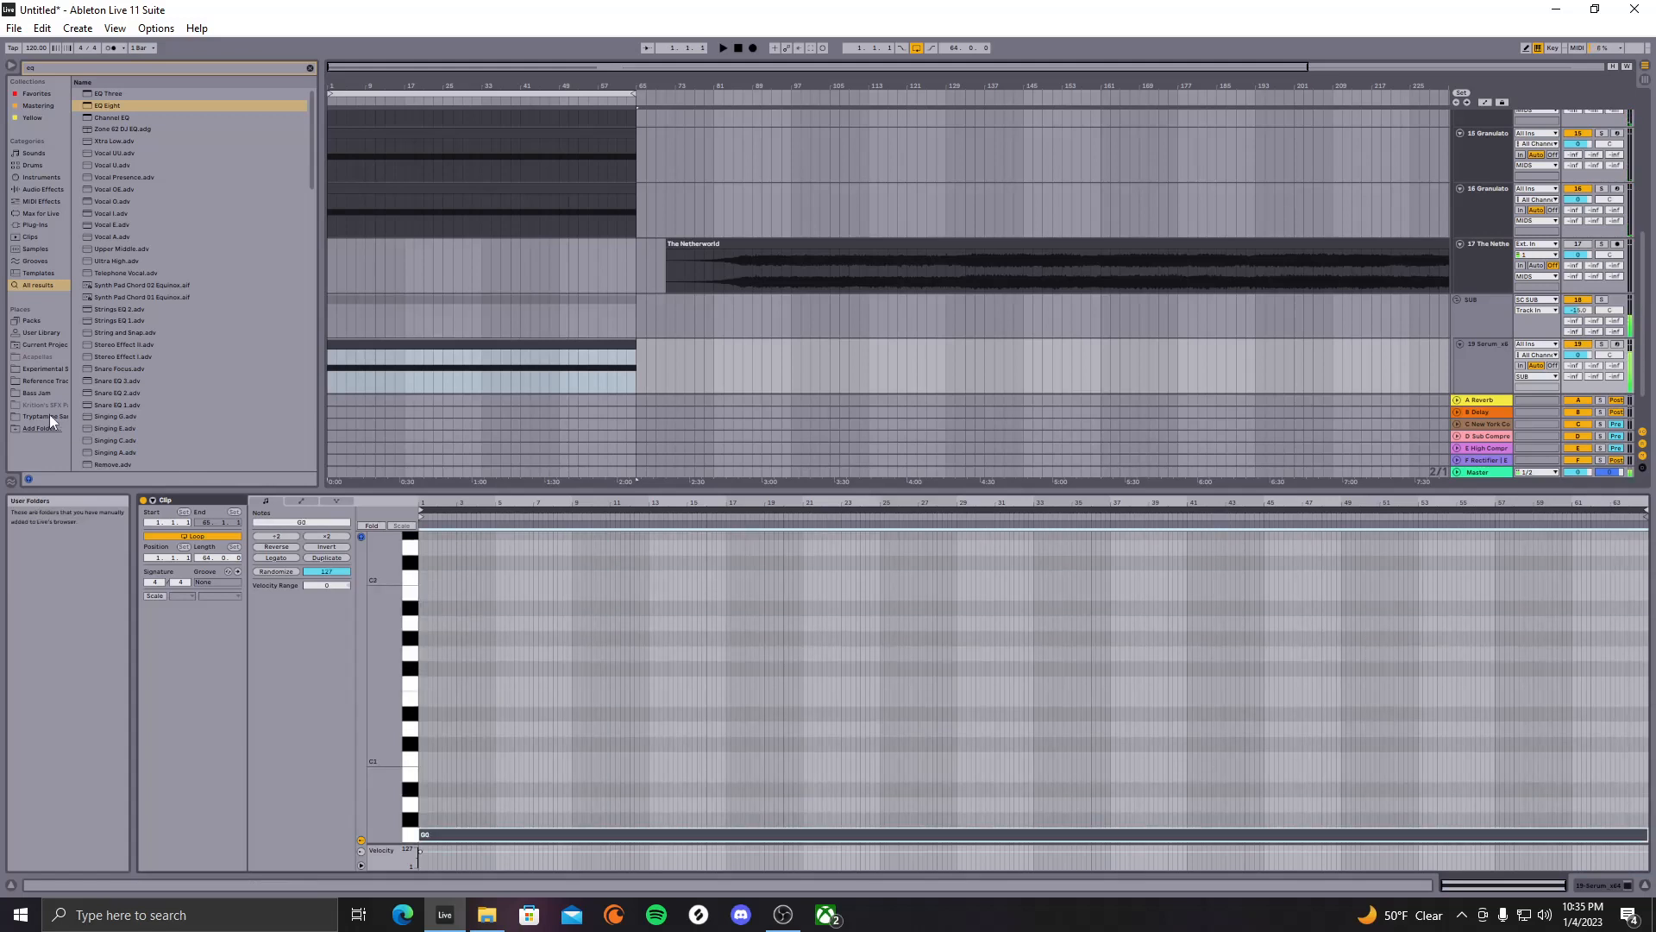
{"action": "key", "text": "space"}
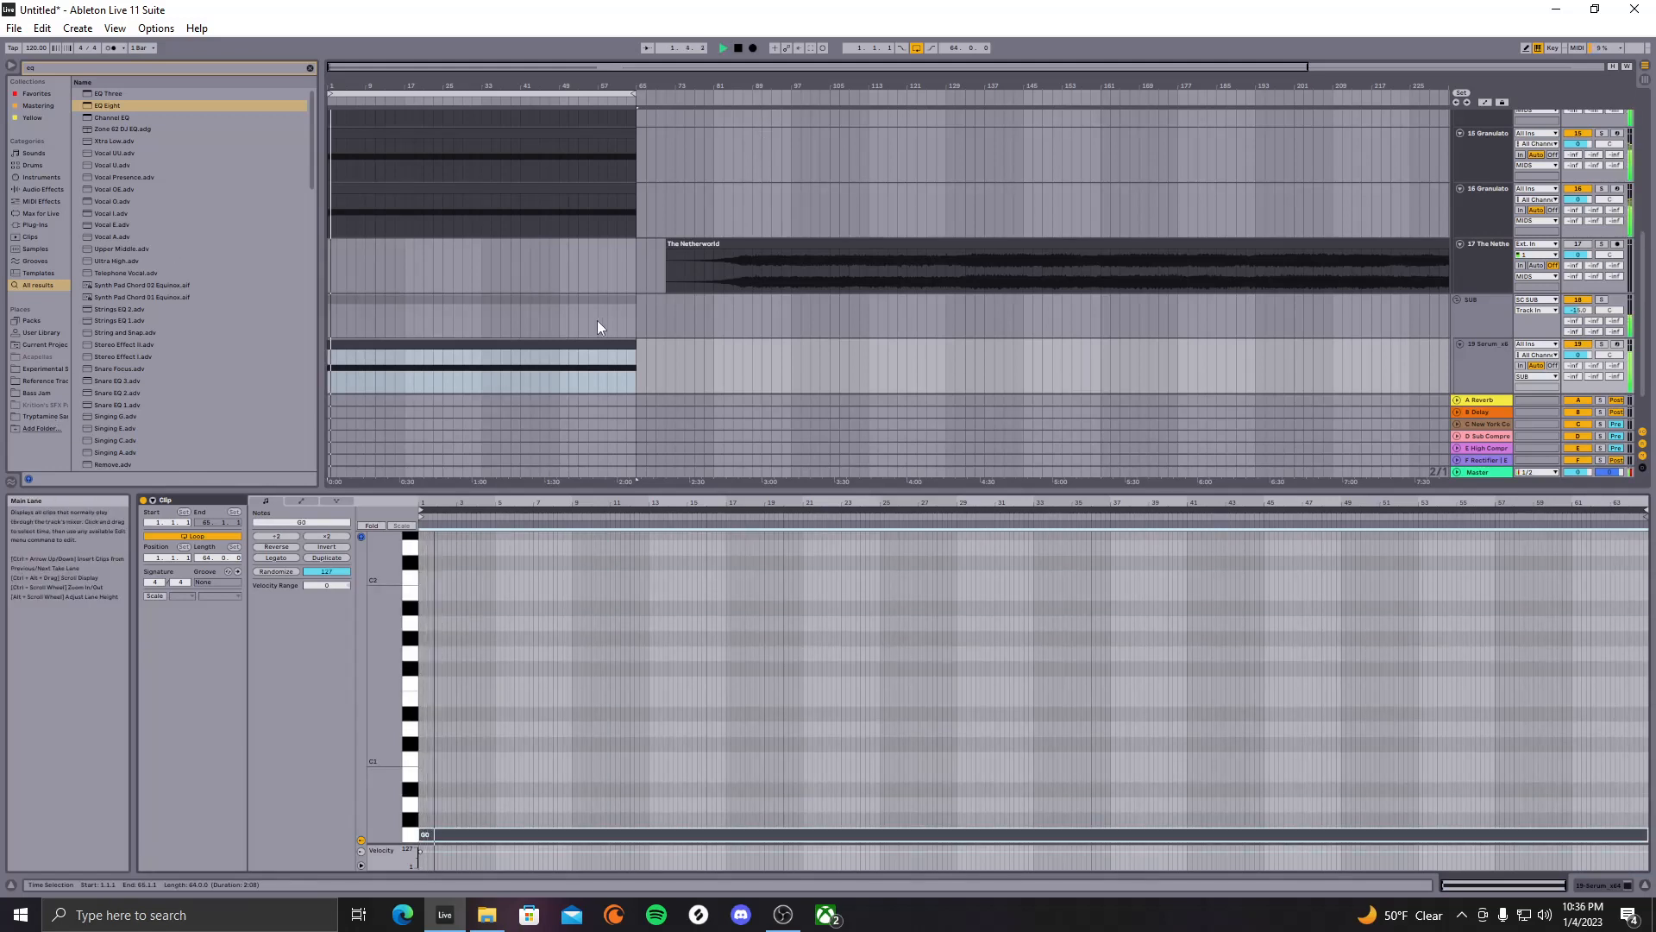
{"action": "scroll", "coordinate": [601, 310], "scroll_direction": "up", "scroll_amount": 2}
Check the track 16 Granulator clip's notes, then reopen the Serum clip
{"action": "left_click", "coordinate": [550, 251]}
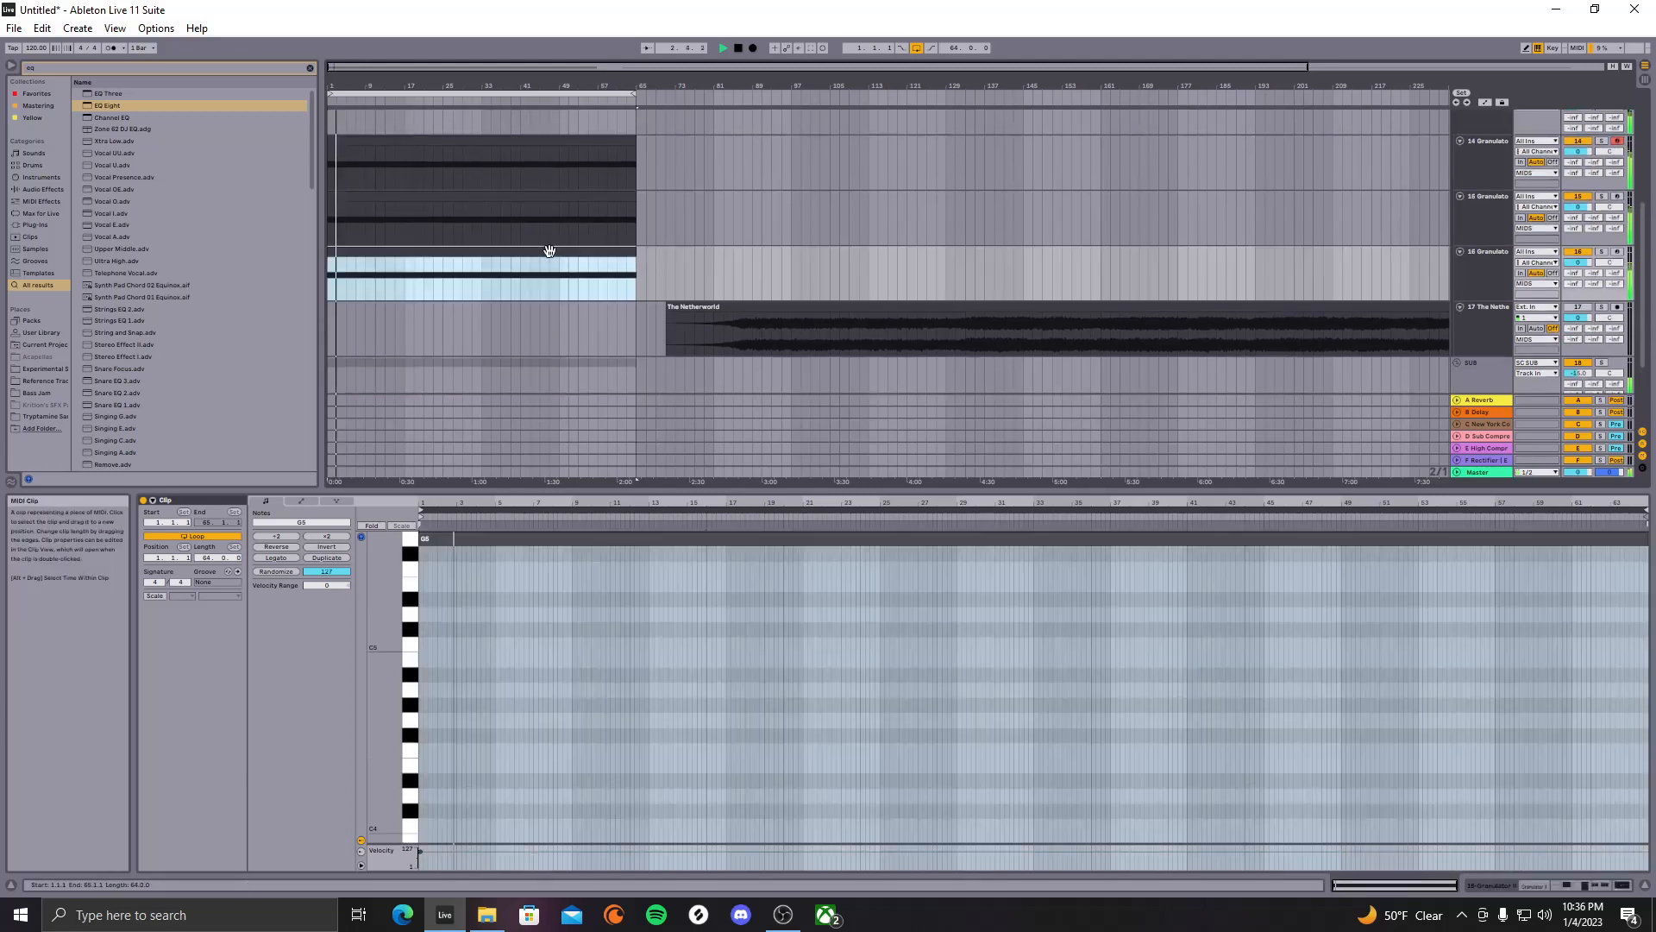
{"action": "left_click", "coordinate": [507, 704]}
{"action": "scroll", "coordinate": [507, 704], "scroll_direction": "down", "scroll_amount": 3}
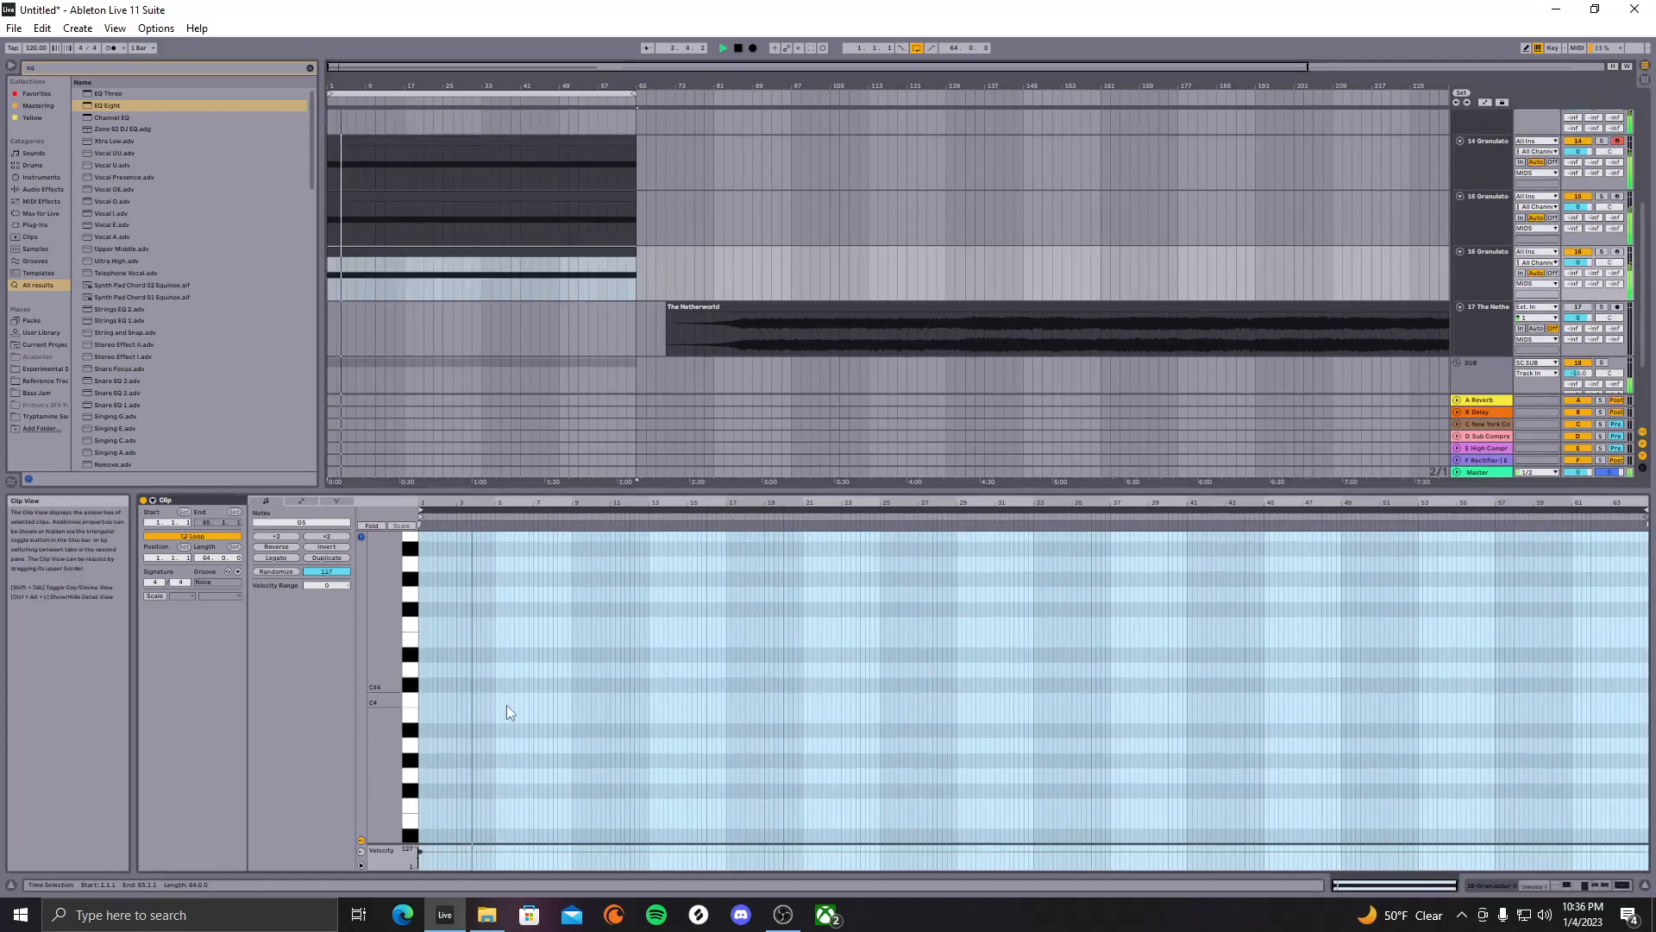
{"action": "scroll", "coordinate": [437, 699], "scroll_direction": "down", "scroll_amount": 3}
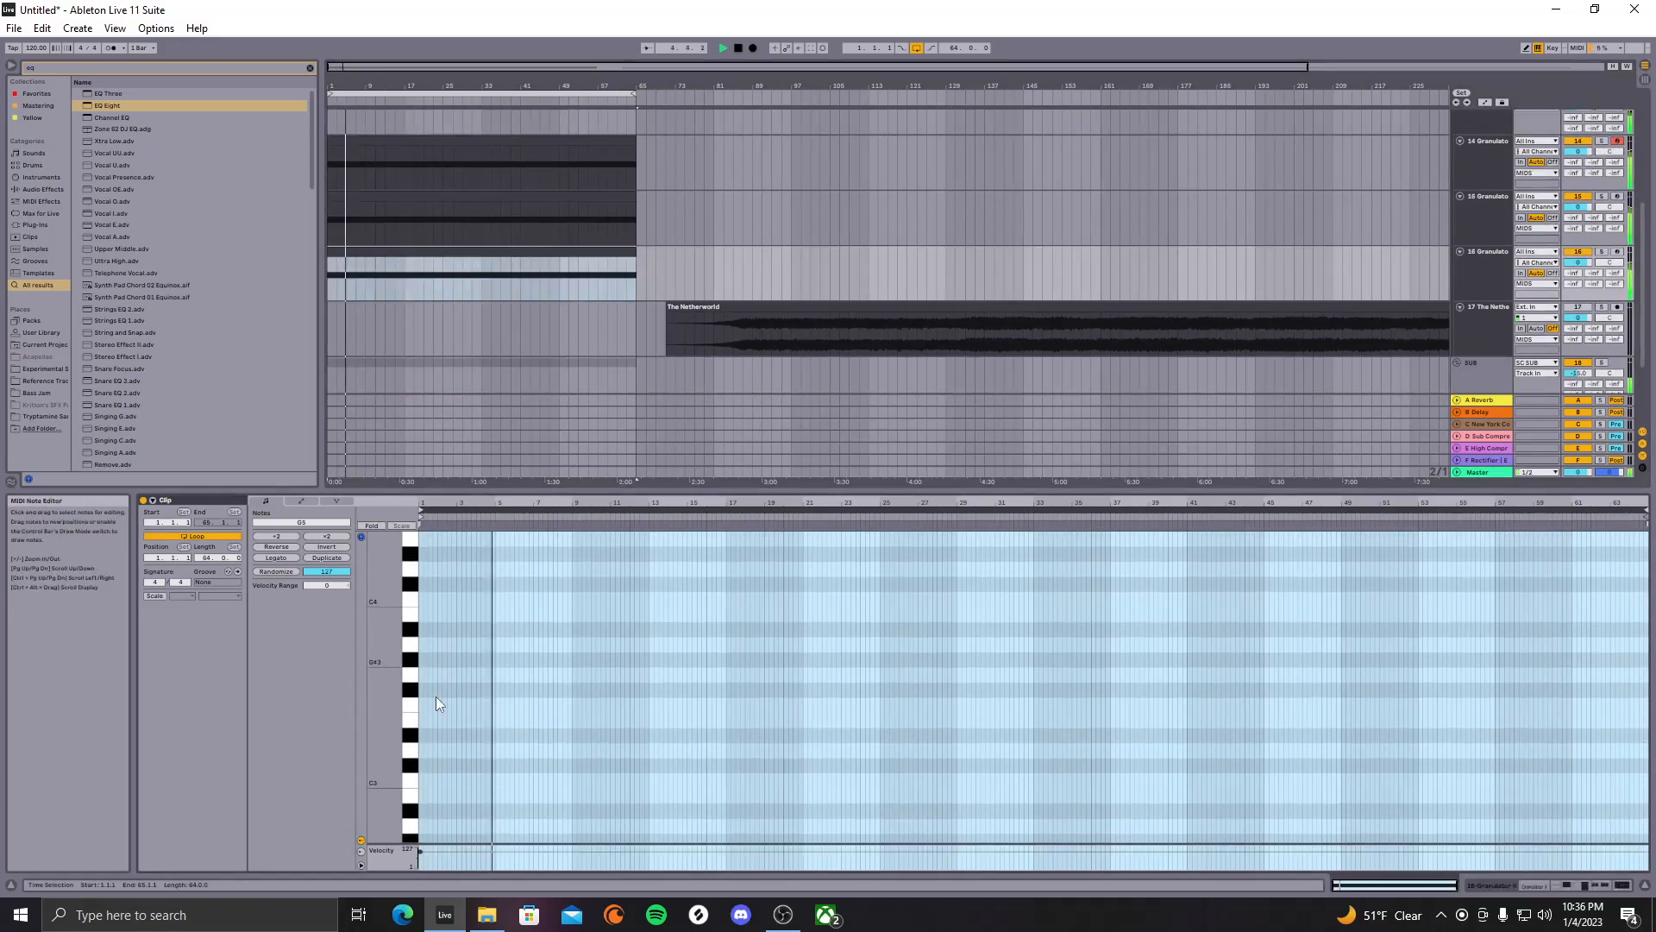
{"action": "scroll", "coordinate": [437, 696], "scroll_direction": "down", "scroll_amount": 12}
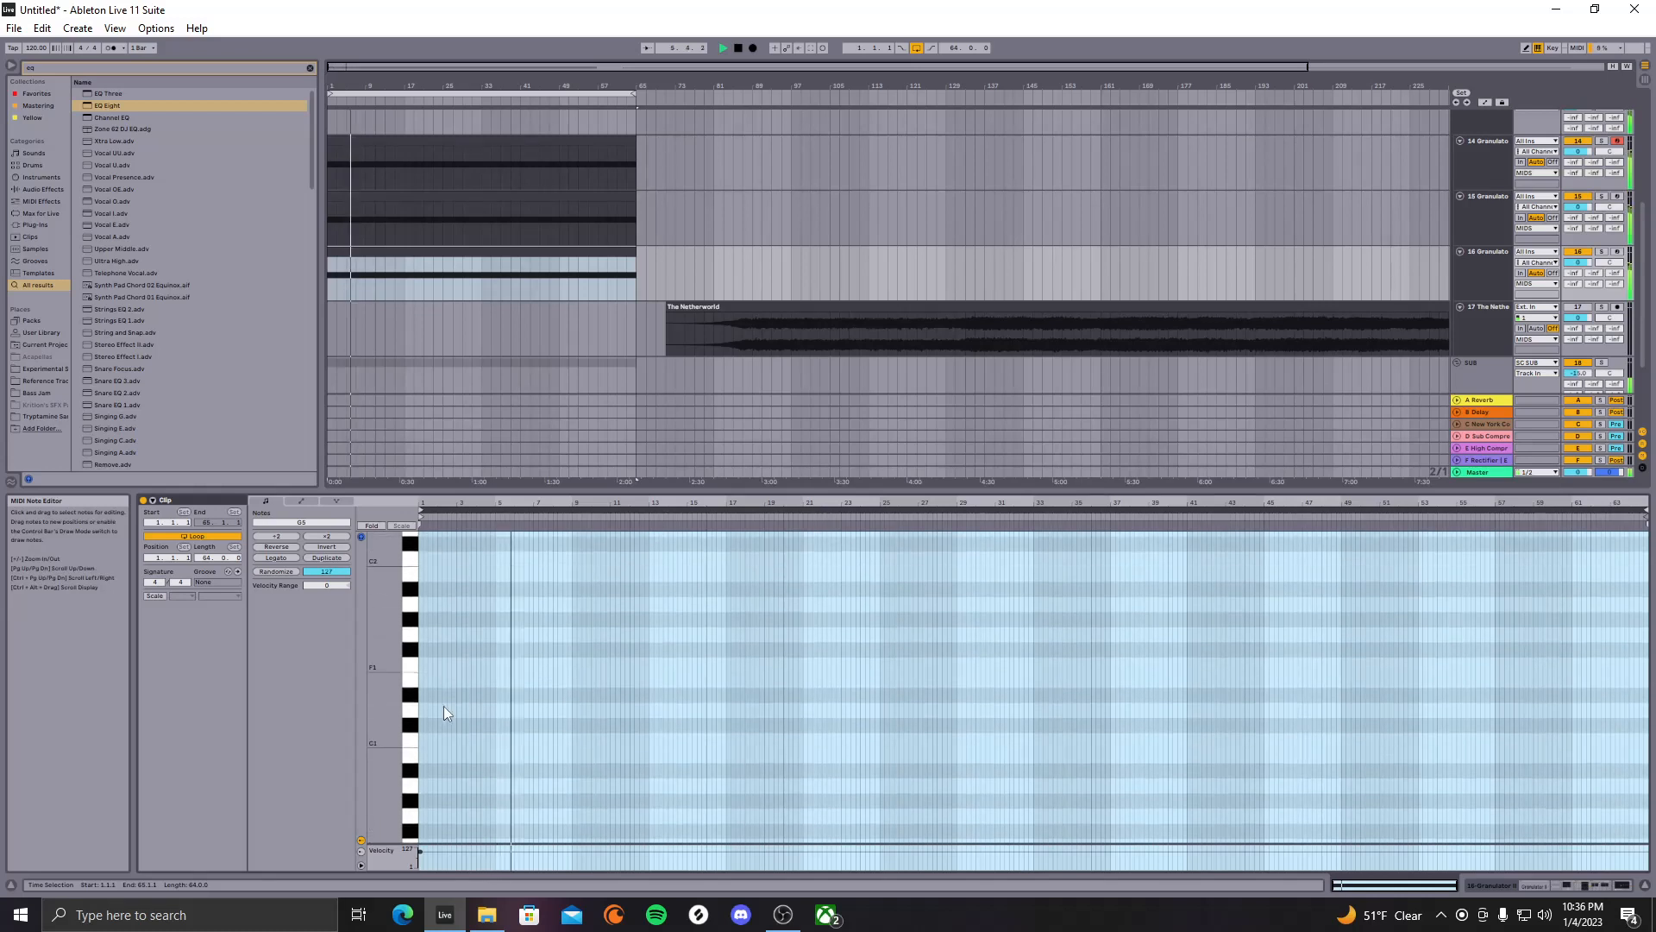
{"action": "scroll", "coordinate": [444, 706], "scroll_direction": "down", "scroll_amount": 6}
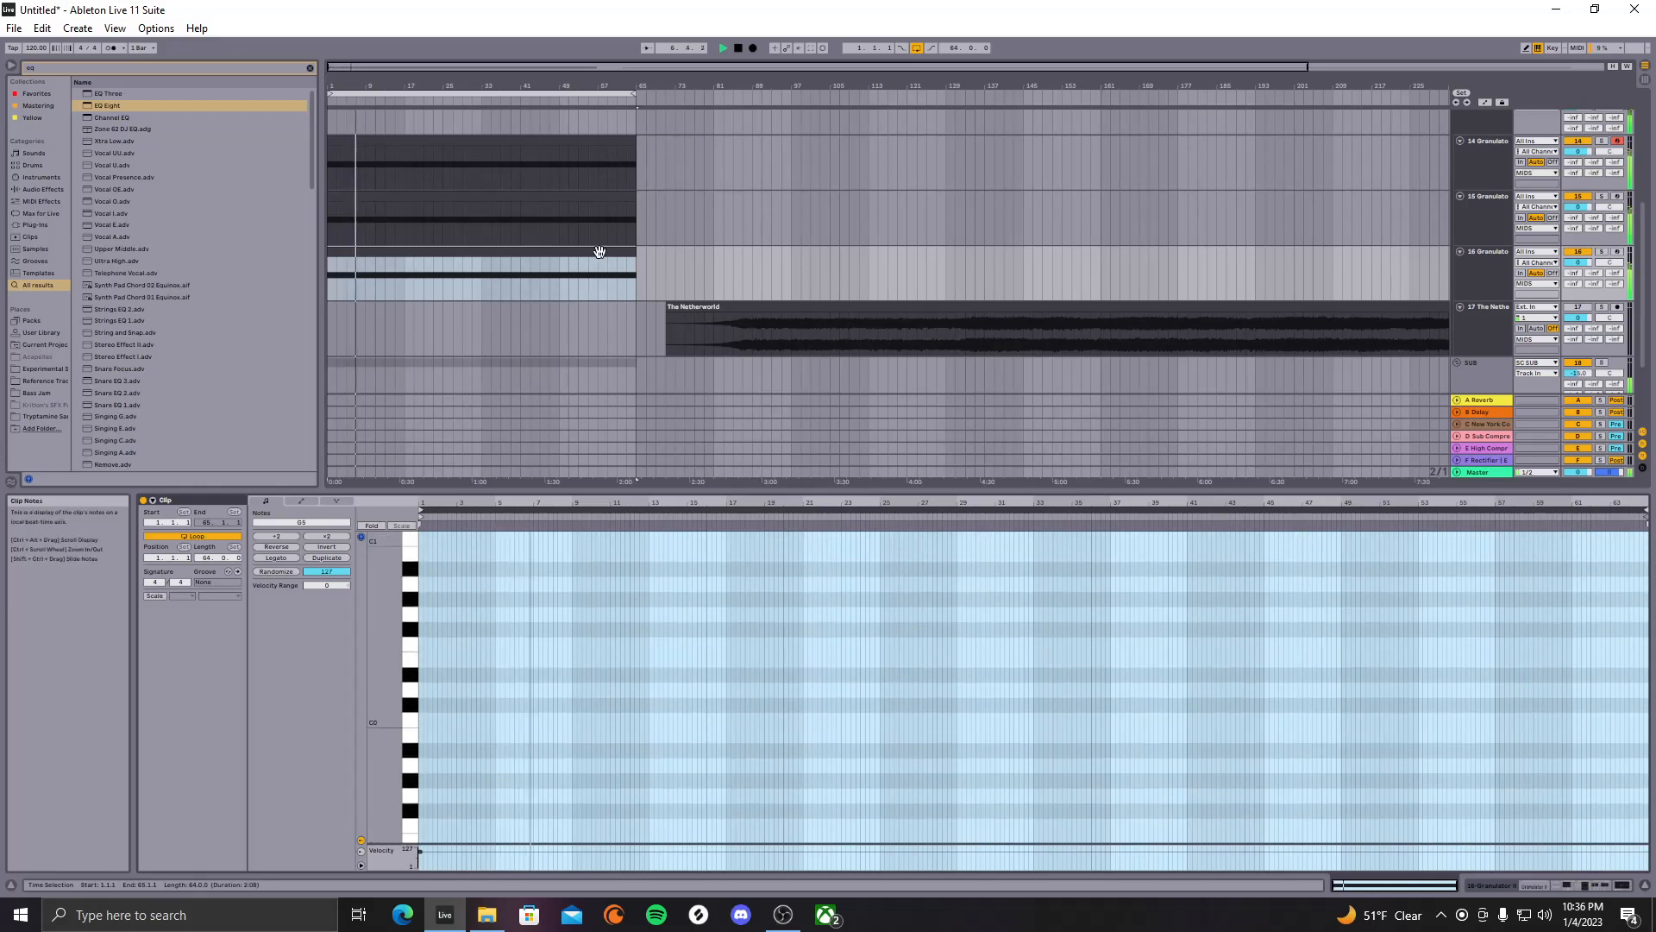
{"action": "scroll", "coordinate": [637, 377], "scroll_direction": "down", "scroll_amount": 3}
{"action": "left_click", "coordinate": [624, 344]}
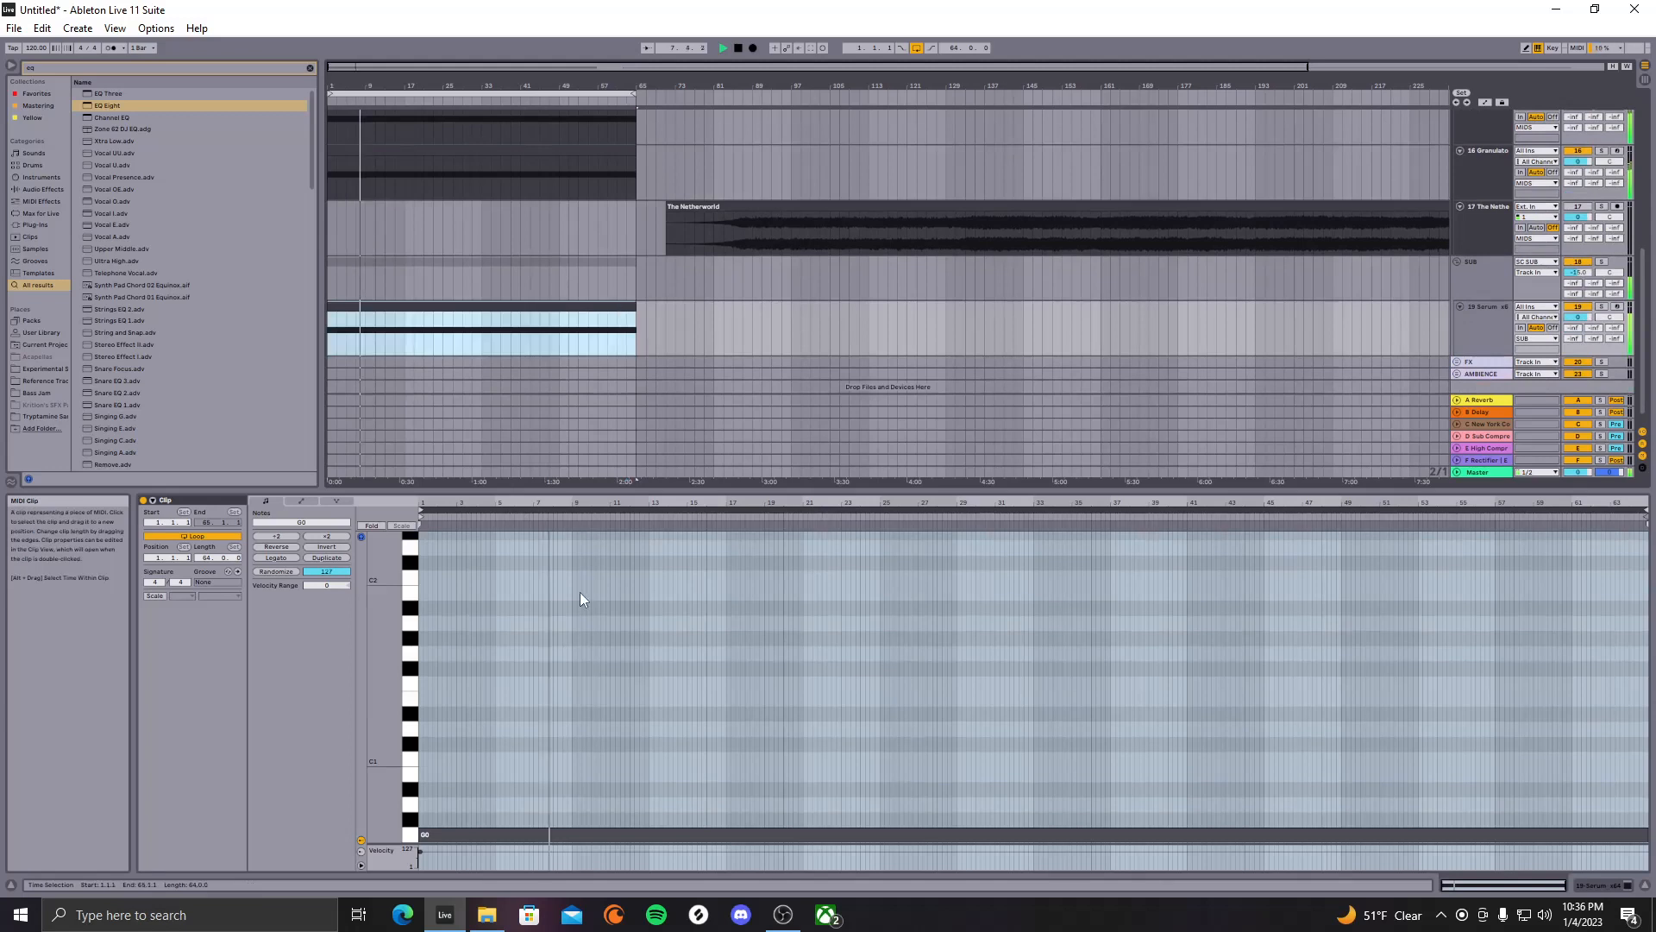
Audition the Serum bass note at G1, F1 and A1 during playback
{"action": "scroll", "coordinate": [583, 604], "scroll_direction": "down", "scroll_amount": 2}
{"action": "left_click_drag", "start_coordinate": [598, 665], "coordinate": [529, 837]}
{"action": "key", "text": "space"}
{"action": "key", "text": "shift+Up"}
{"action": "key", "text": "space"}
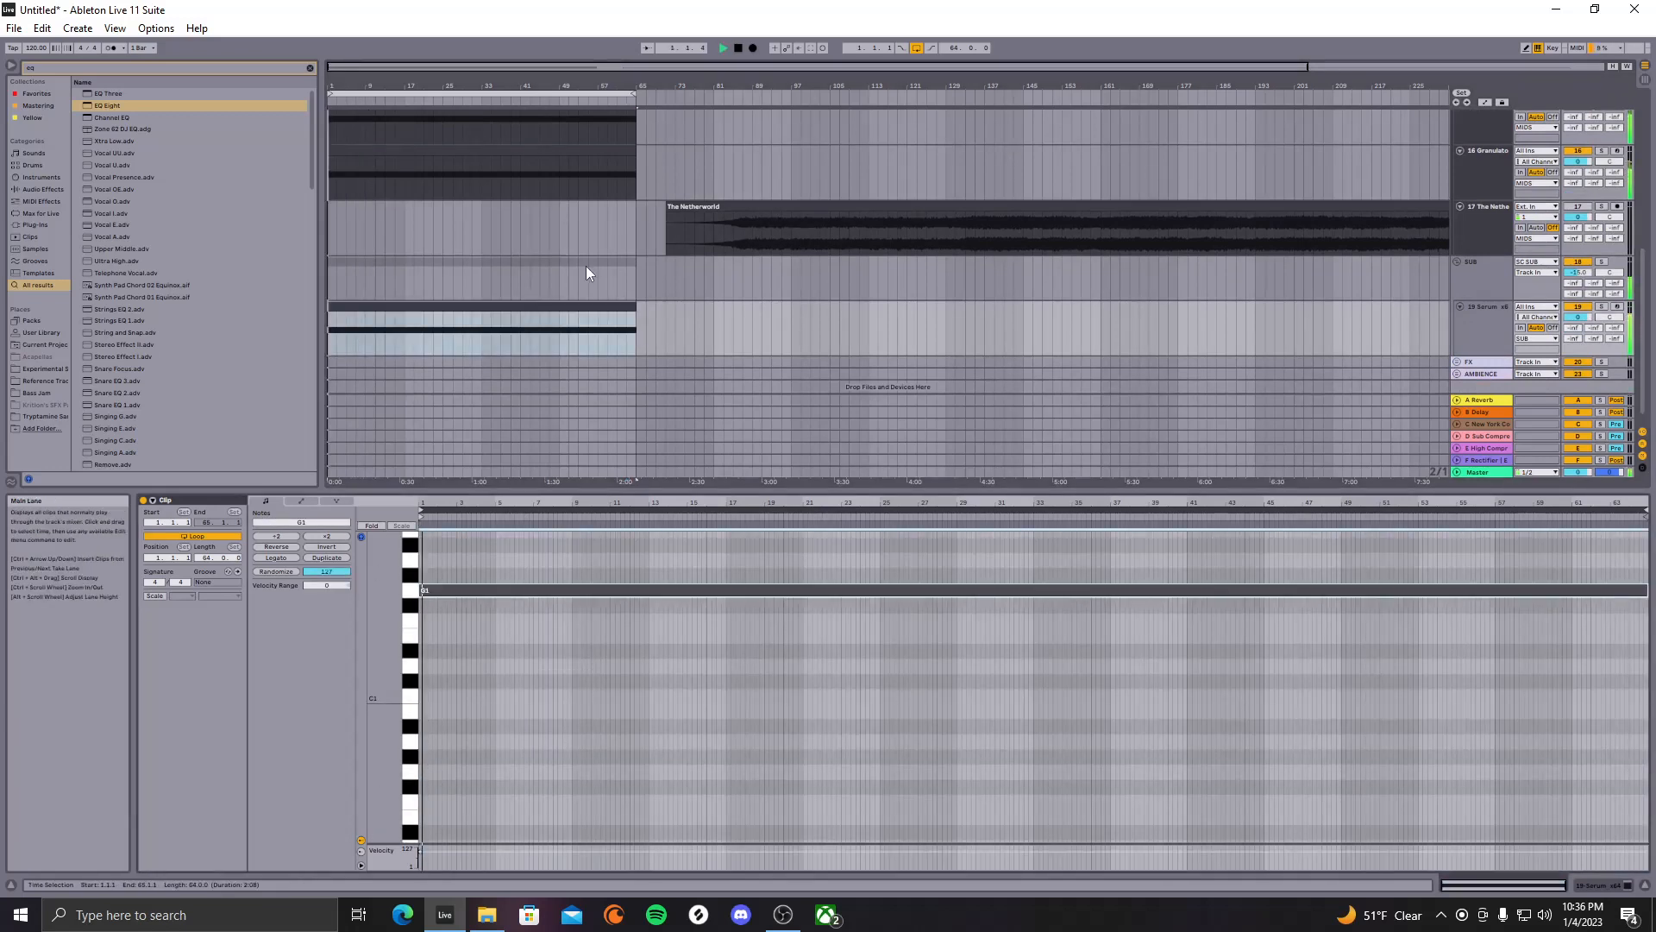
{"action": "key", "text": "Down"}
{"action": "key", "text": "Down"}
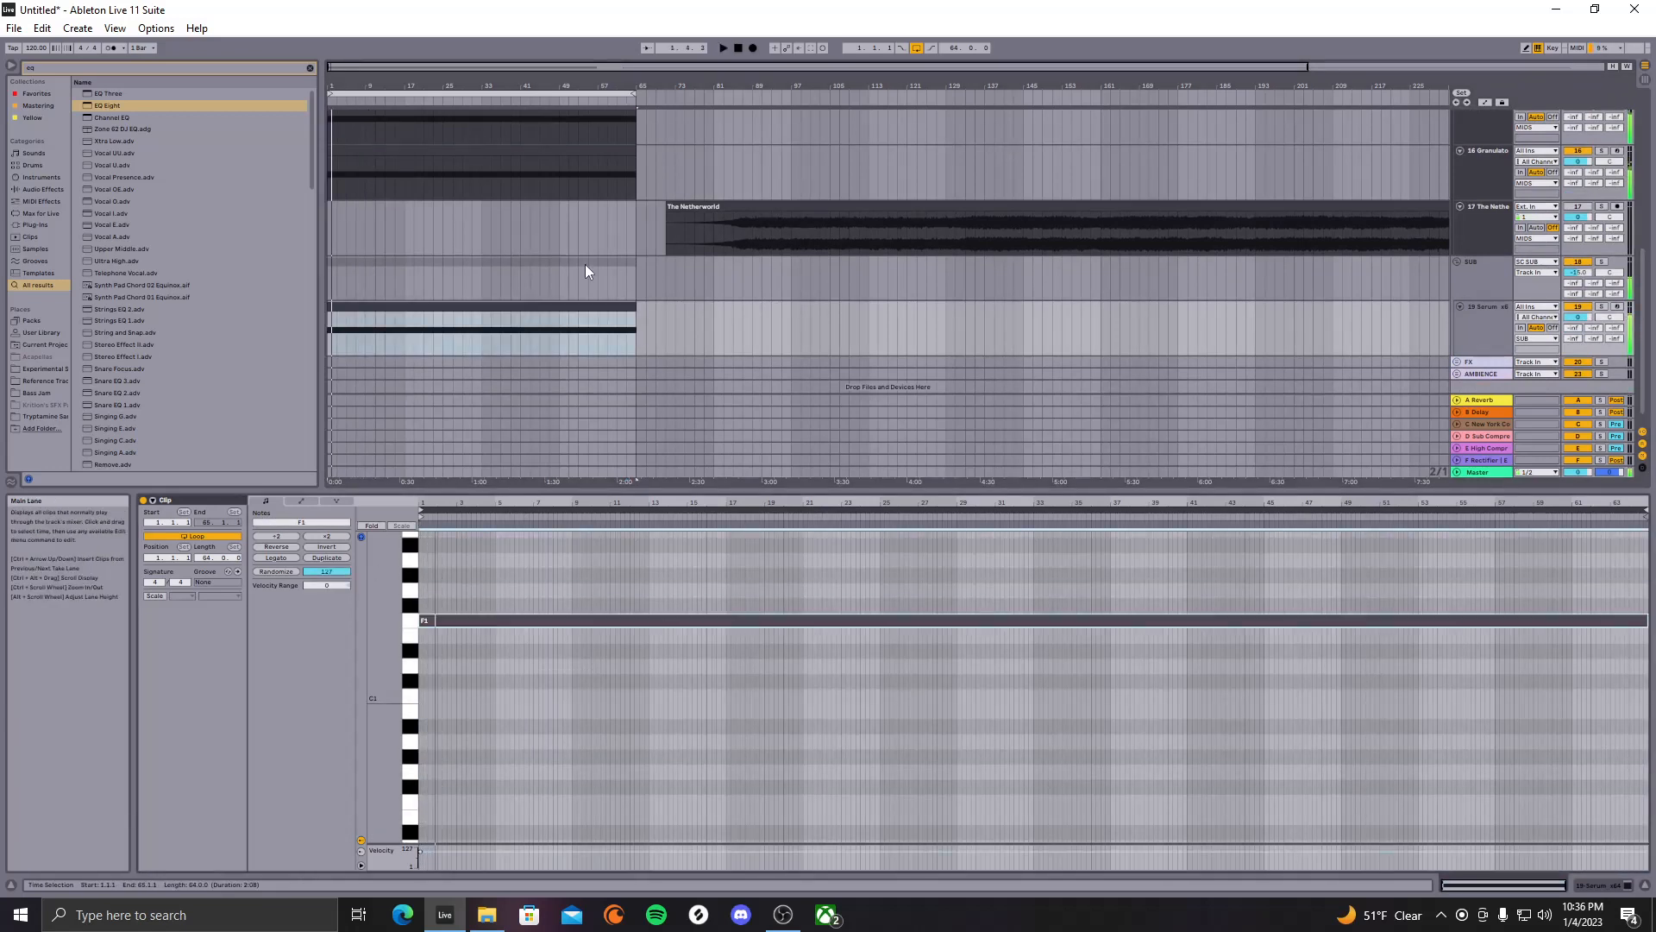
{"action": "key", "text": "Up"}
{"action": "key", "text": "Up"}
{"action": "key", "text": "Up"}
{"action": "key", "text": "Up"}
{"action": "key", "text": "space"}
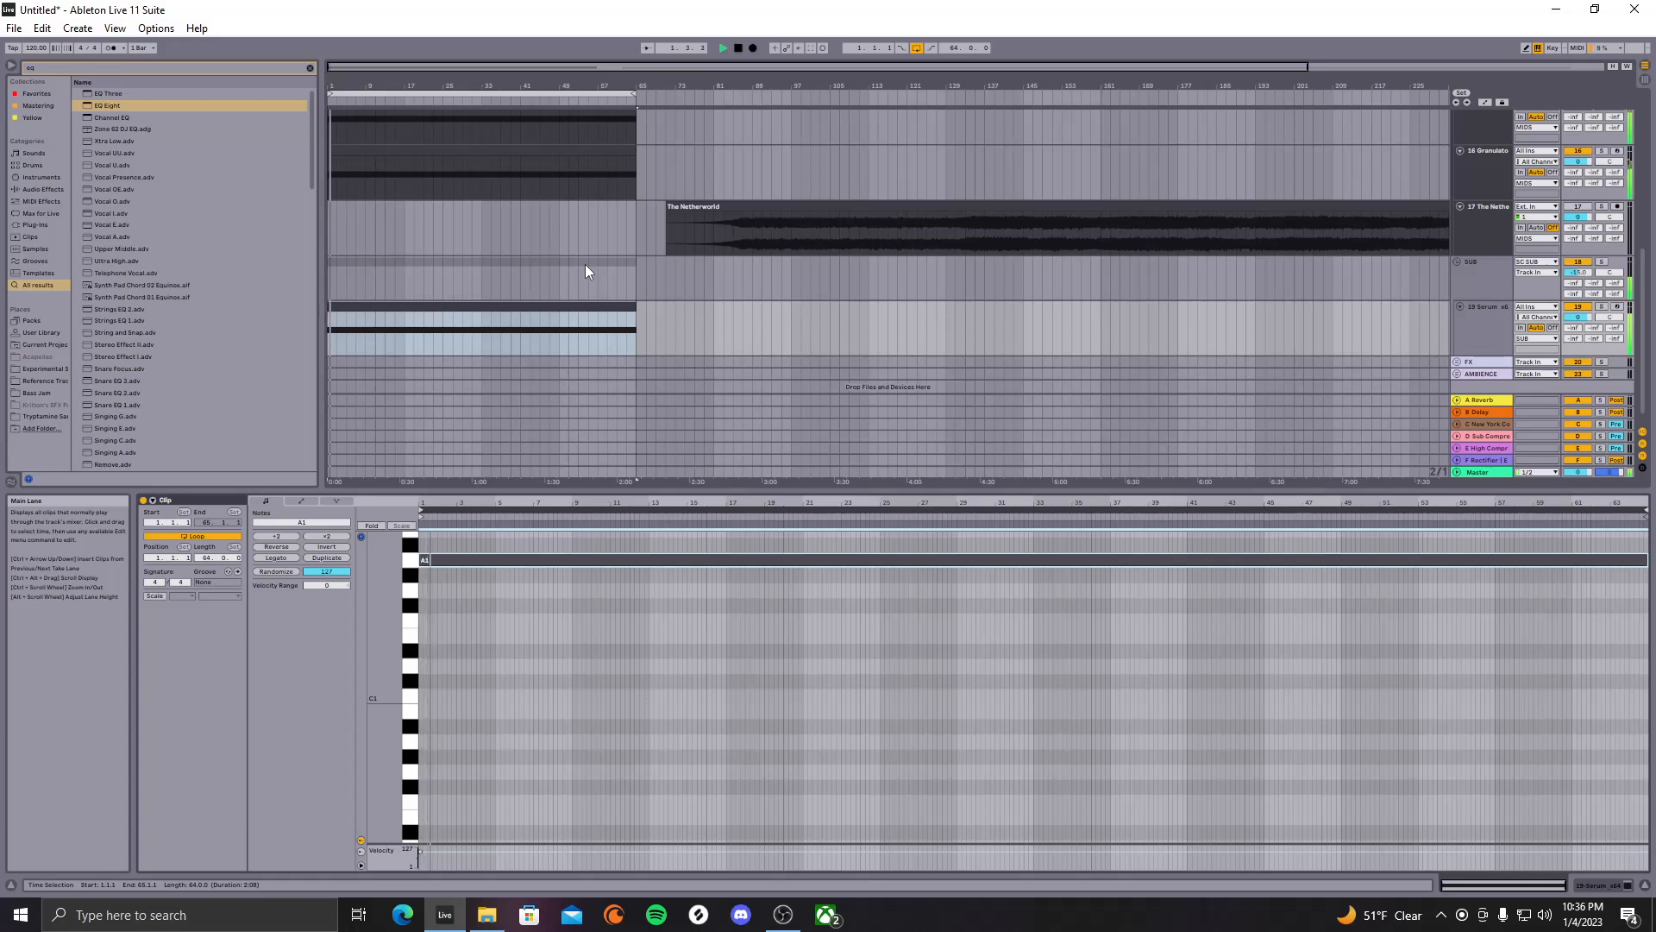
Drop the bass note to A0, try G0, then settle back on A0
{"action": "key", "text": "space"}
{"action": "key", "text": "shift+Down"}
{"action": "key", "text": "space"}
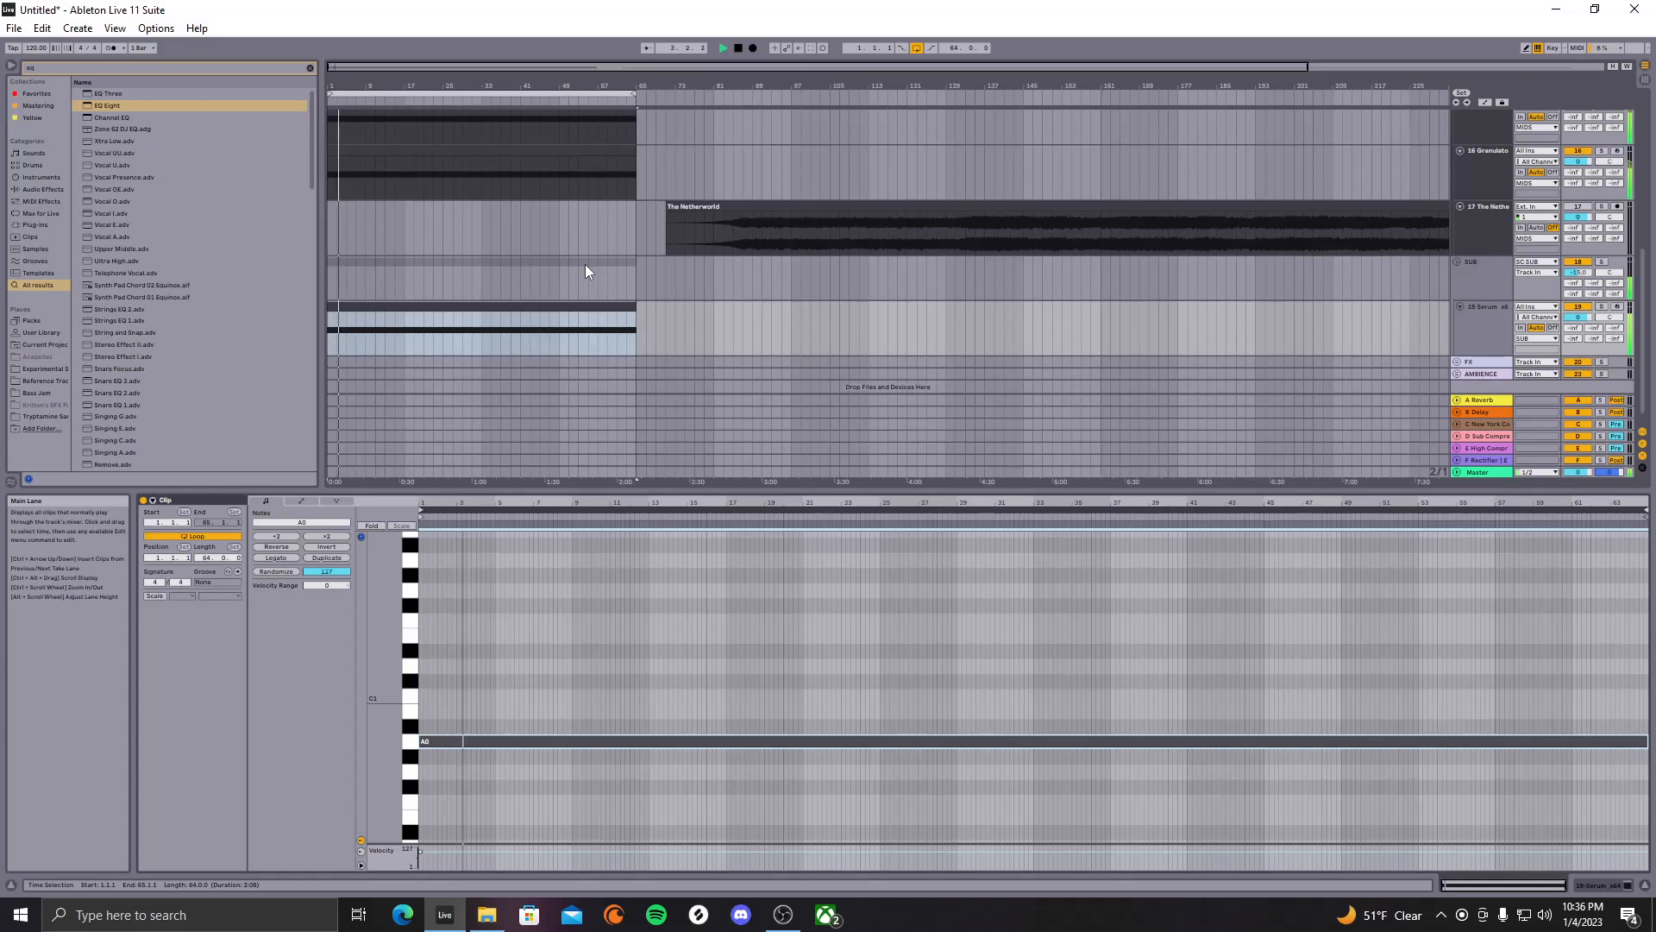
{"action": "key", "text": "Down"}
{"action": "key", "text": "Down"}
{"action": "key", "text": "space"}
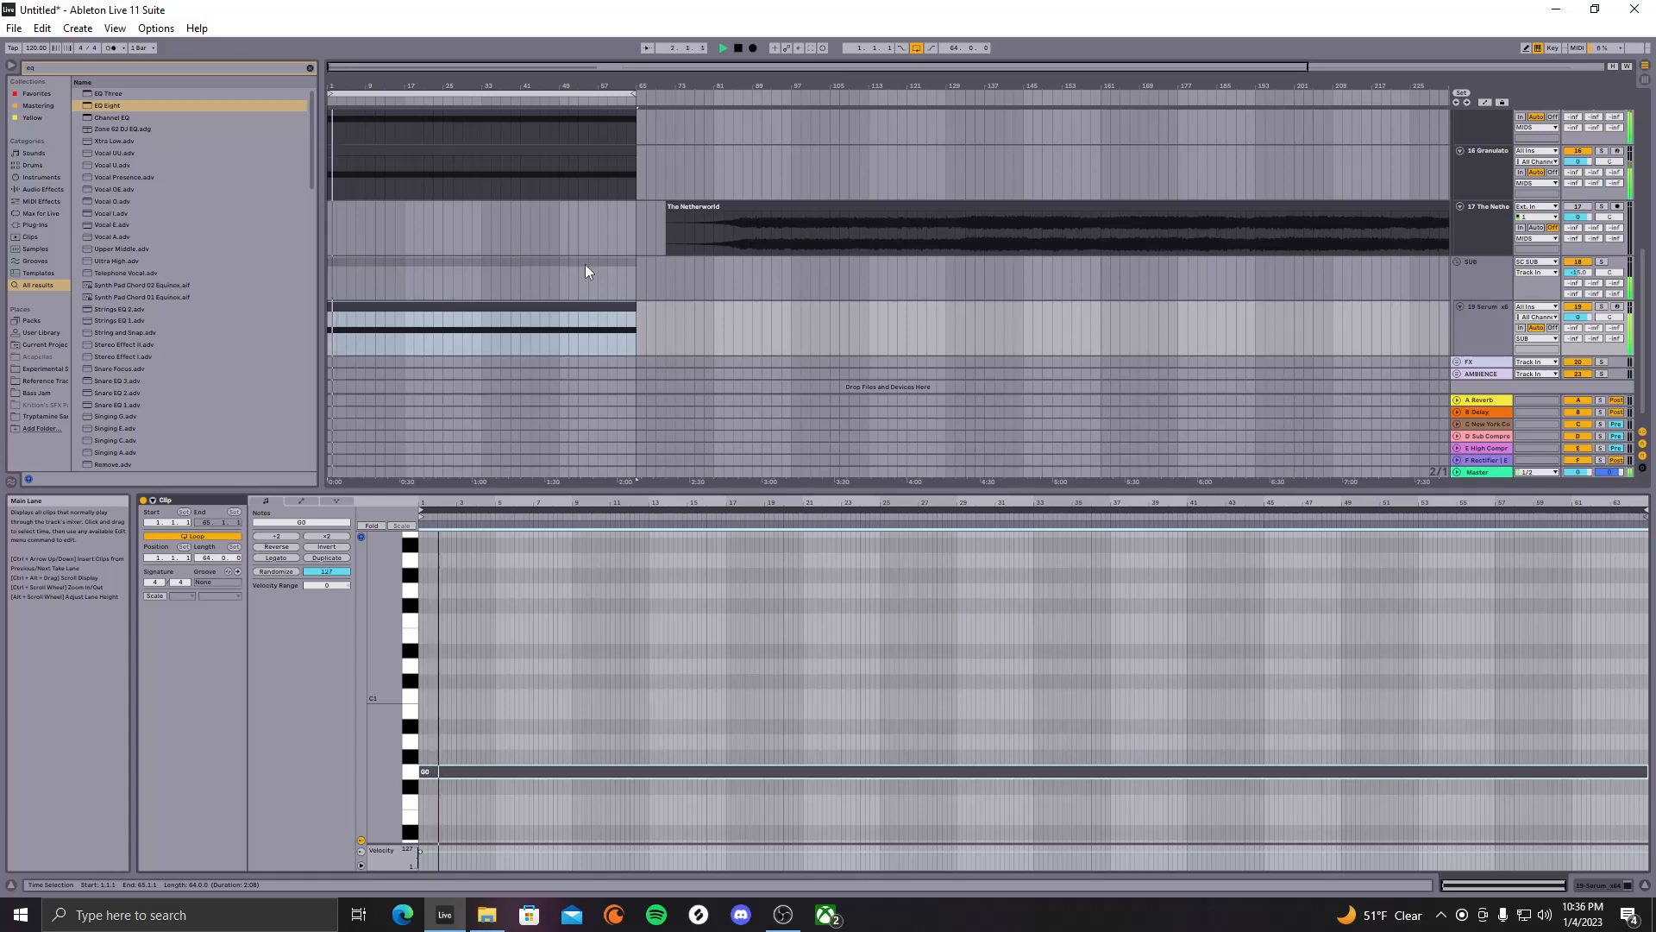
{"action": "key", "text": "Up"}
{"action": "key", "text": "Up"}
{"action": "key", "text": "space"}
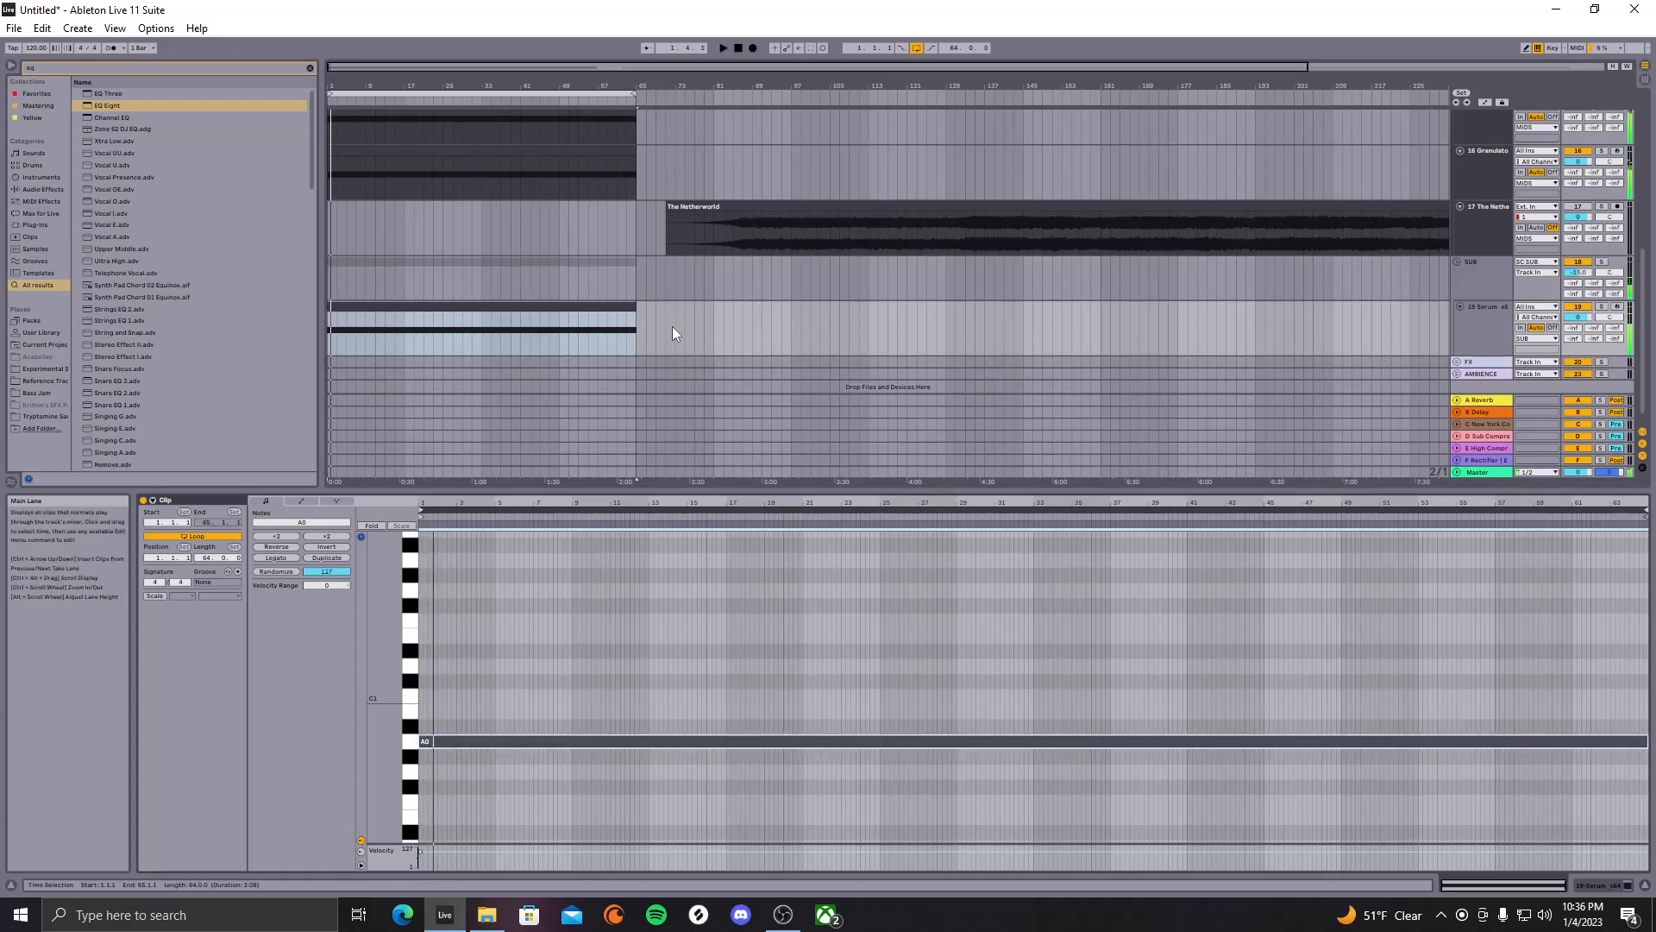
{"action": "left_click", "coordinate": [1492, 309]}
Search Serum's presets for 'flume', load BA - Flume Reece, audition it, and close Serum
{"action": "double_click", "coordinate": [1488, 333]}
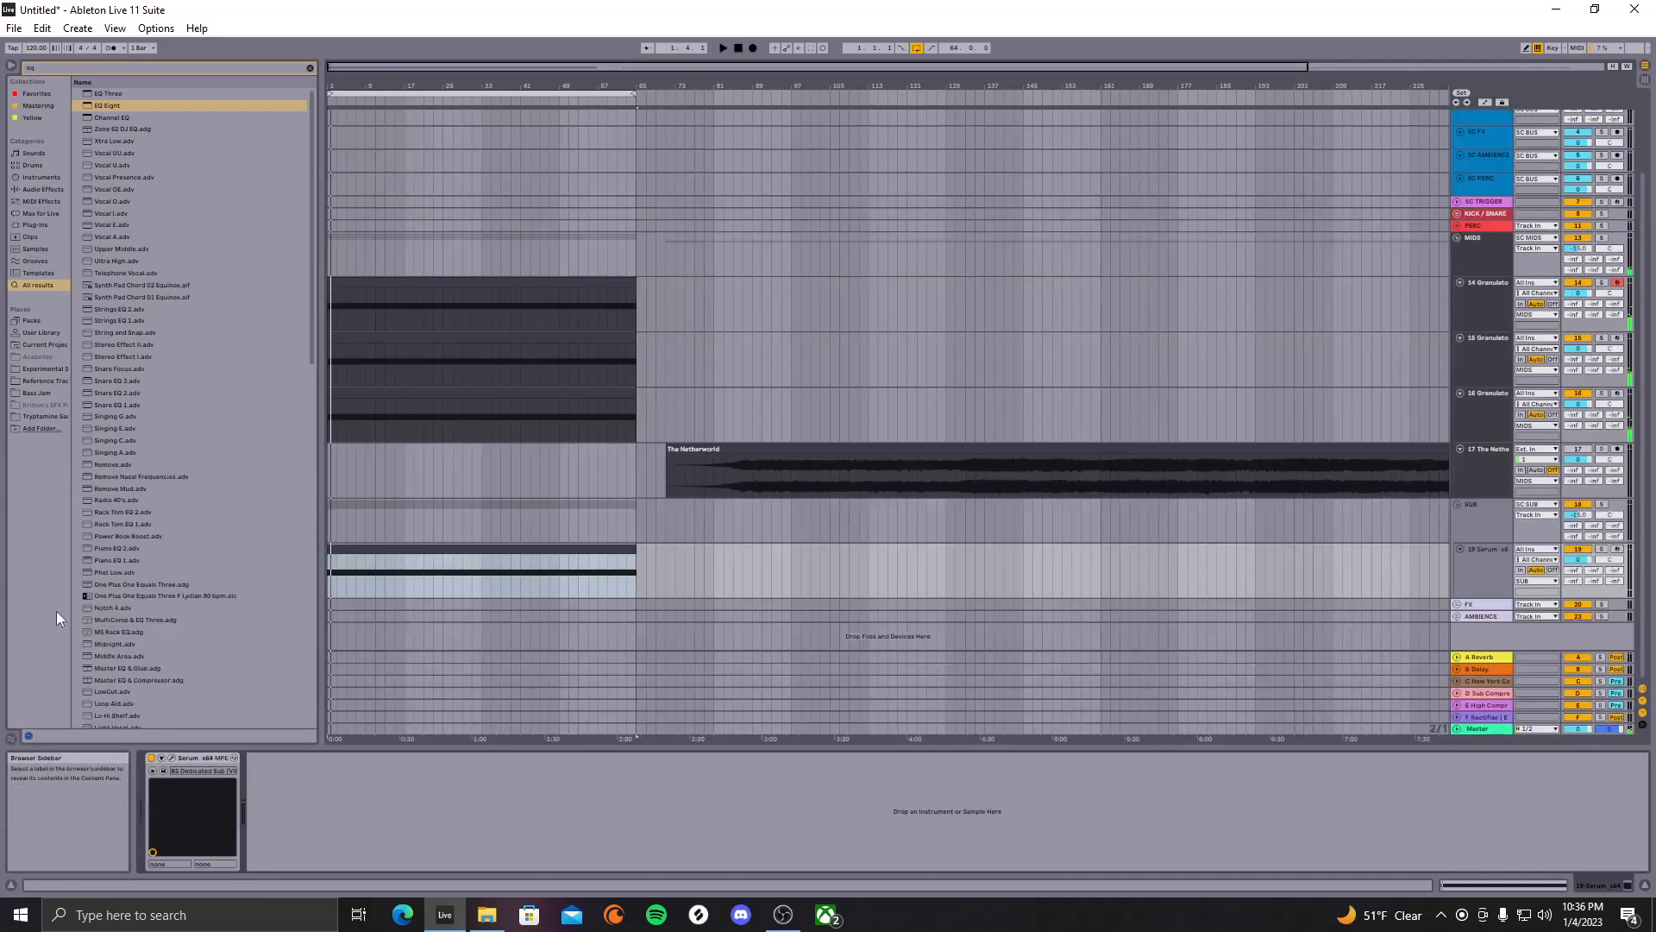
{"action": "left_click", "coordinate": [170, 757]}
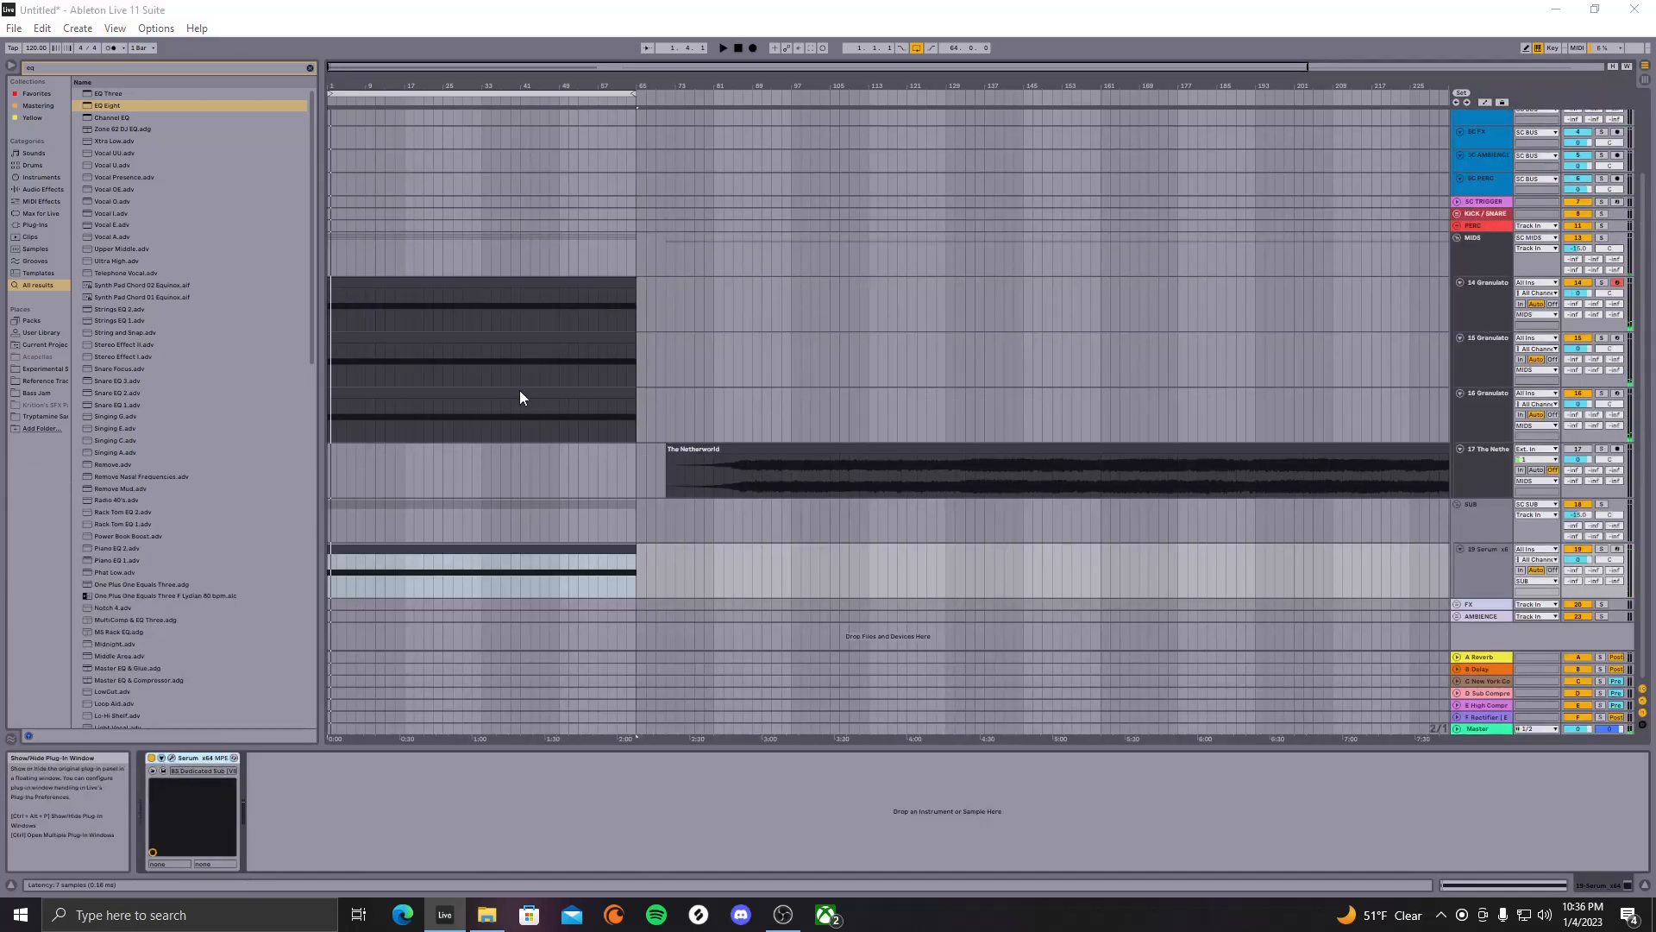
{"action": "left_click", "coordinate": [547, 107]}
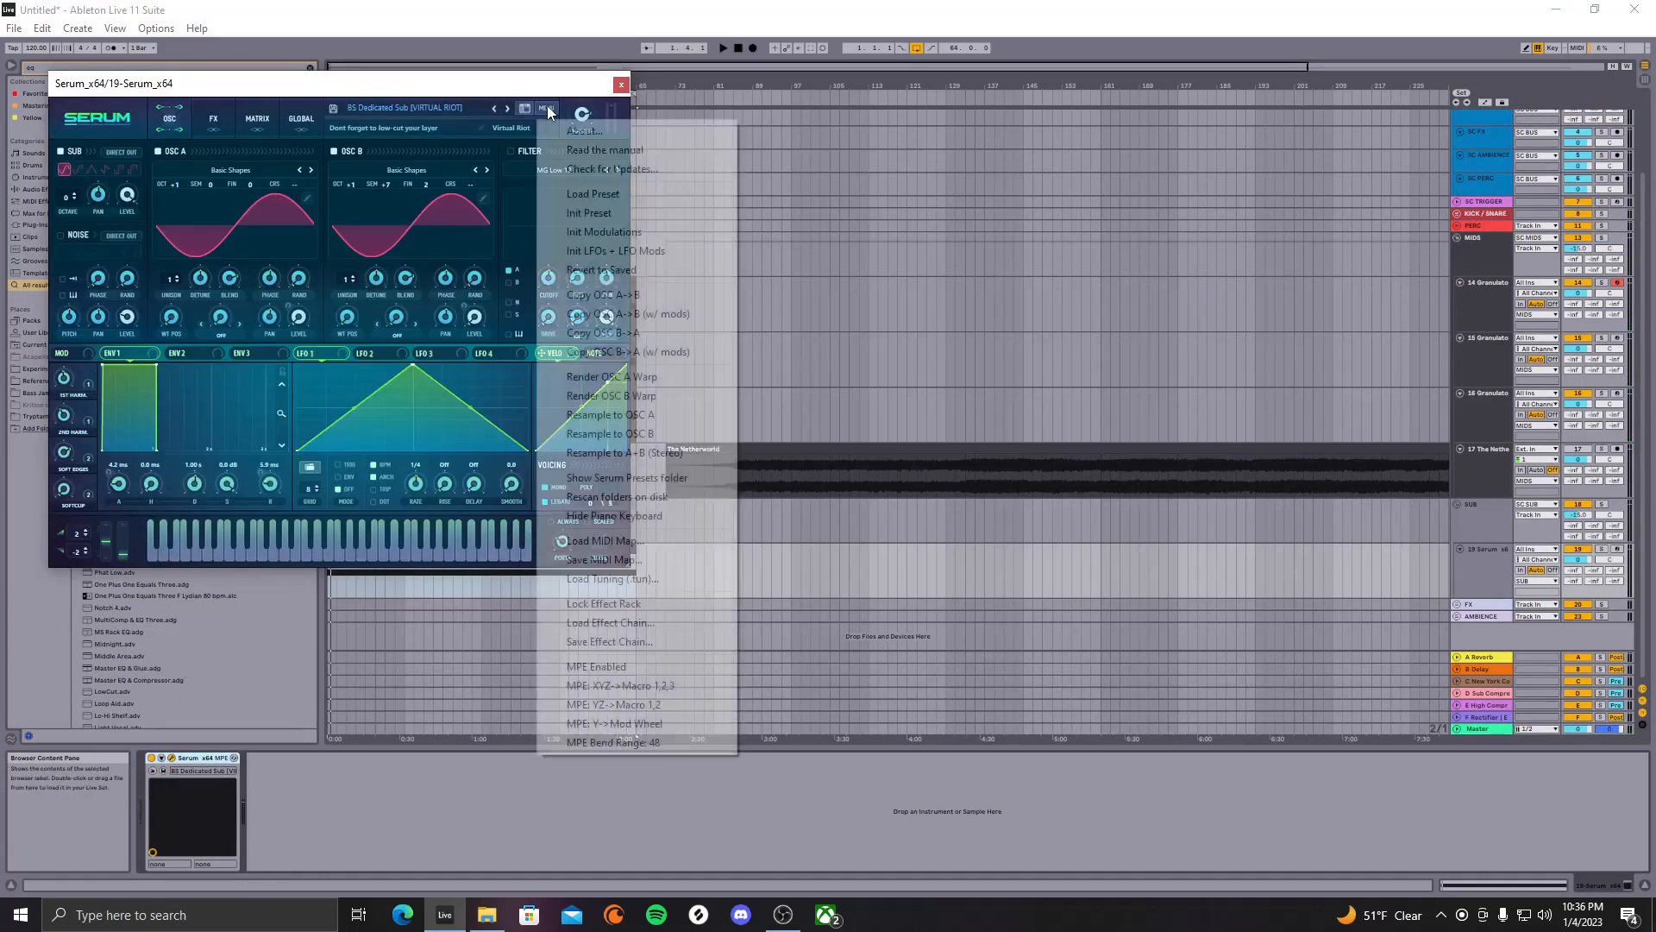
{"action": "left_click", "coordinate": [547, 107]}
{"action": "left_click", "coordinate": [462, 103]}
{"action": "left_click", "coordinate": [468, 99]}
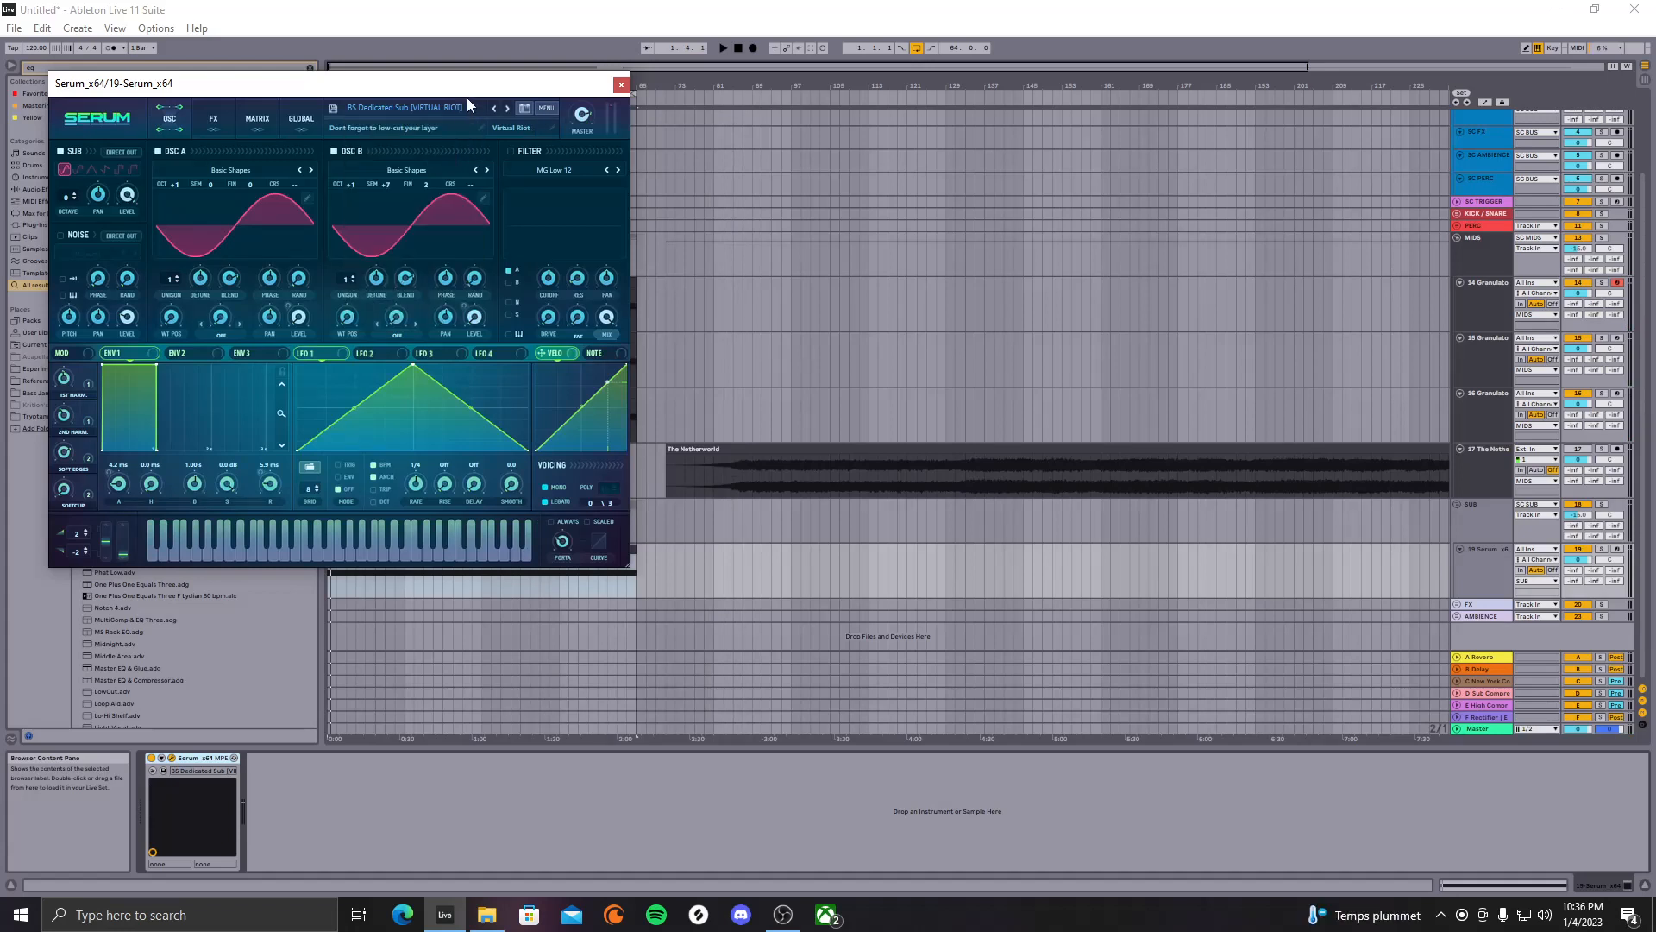
{"action": "left_click", "coordinate": [522, 107]}
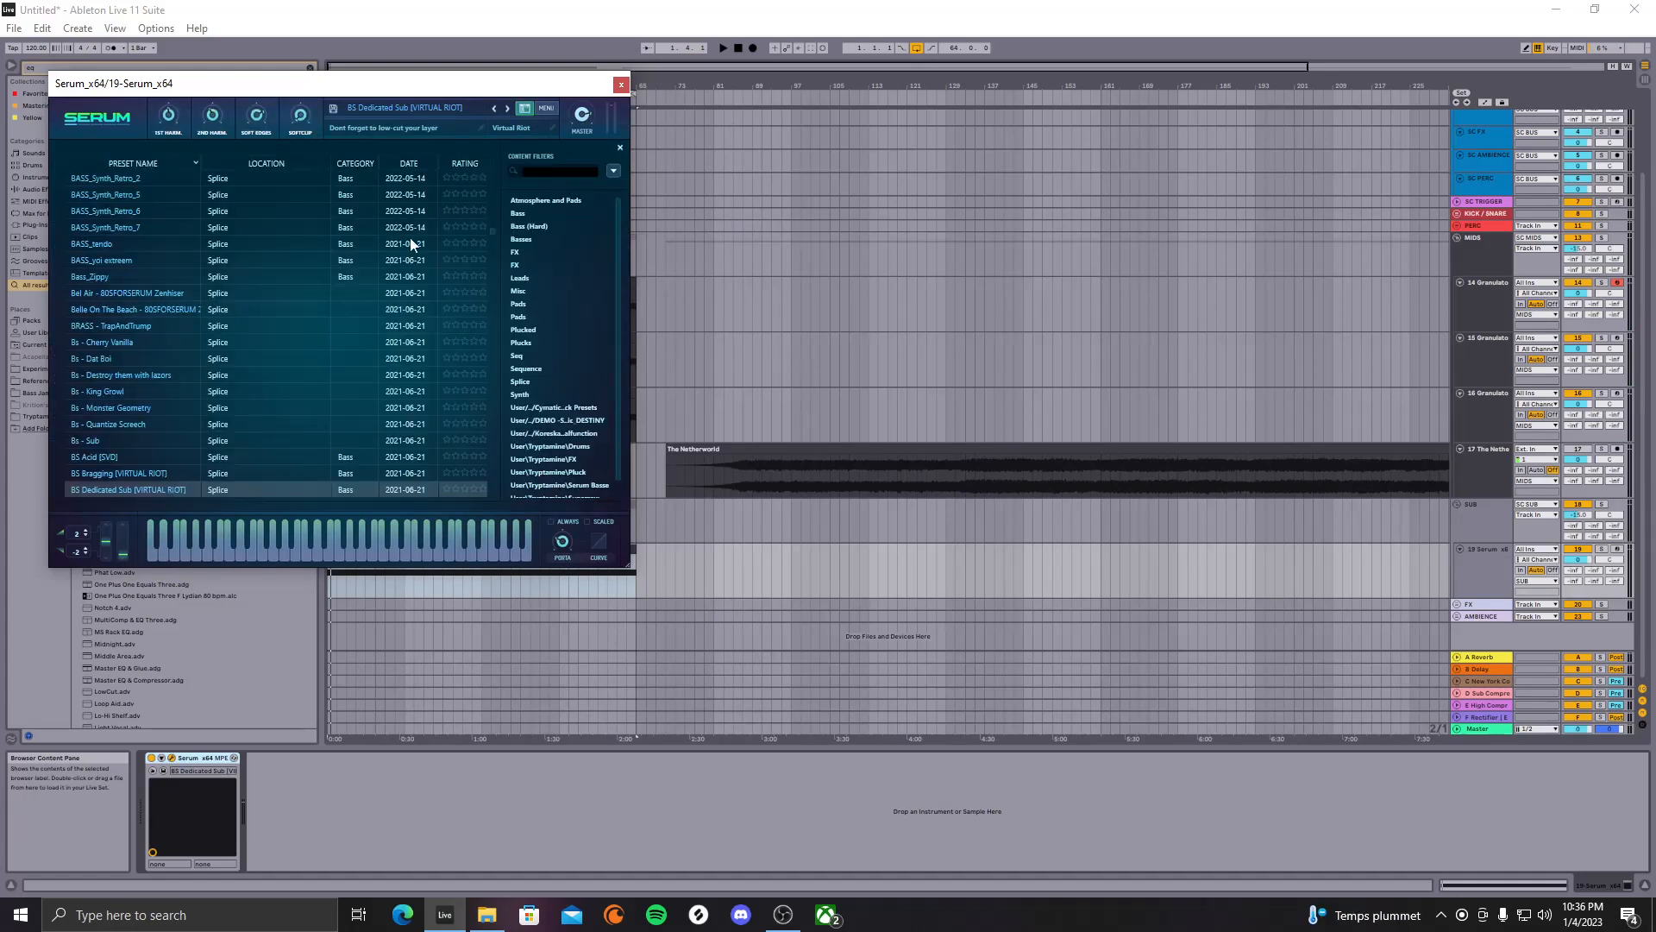
{"action": "key", "text": "Return"}
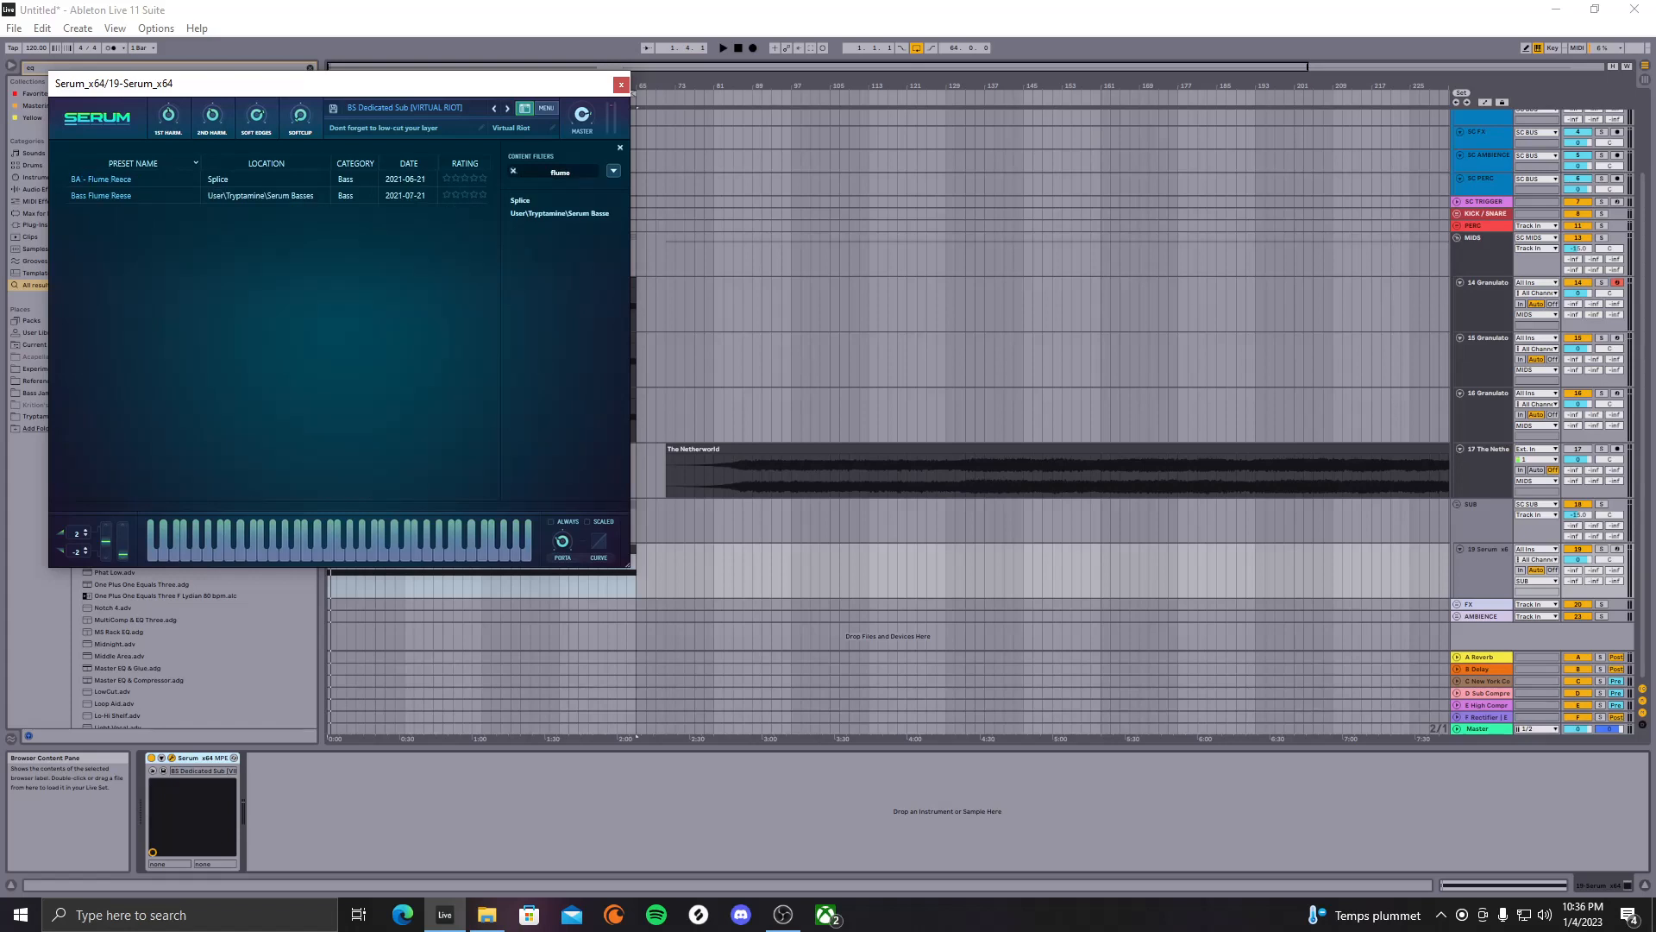
{"action": "left_click", "coordinate": [169, 181]}
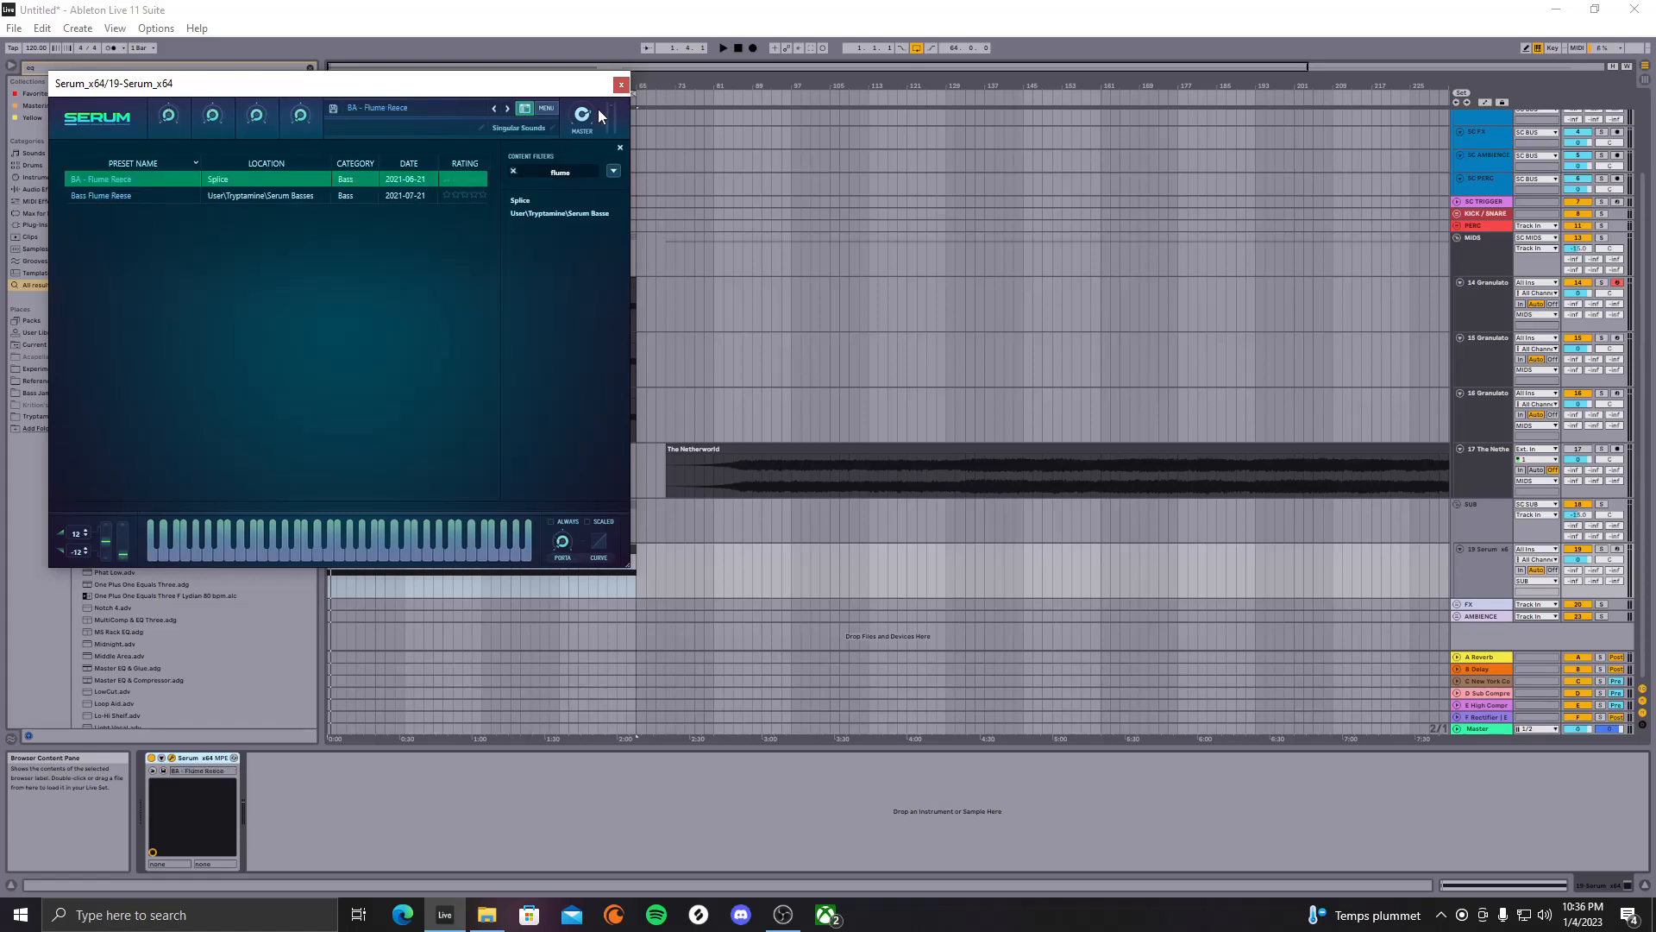
{"action": "left_click", "coordinate": [620, 149]}
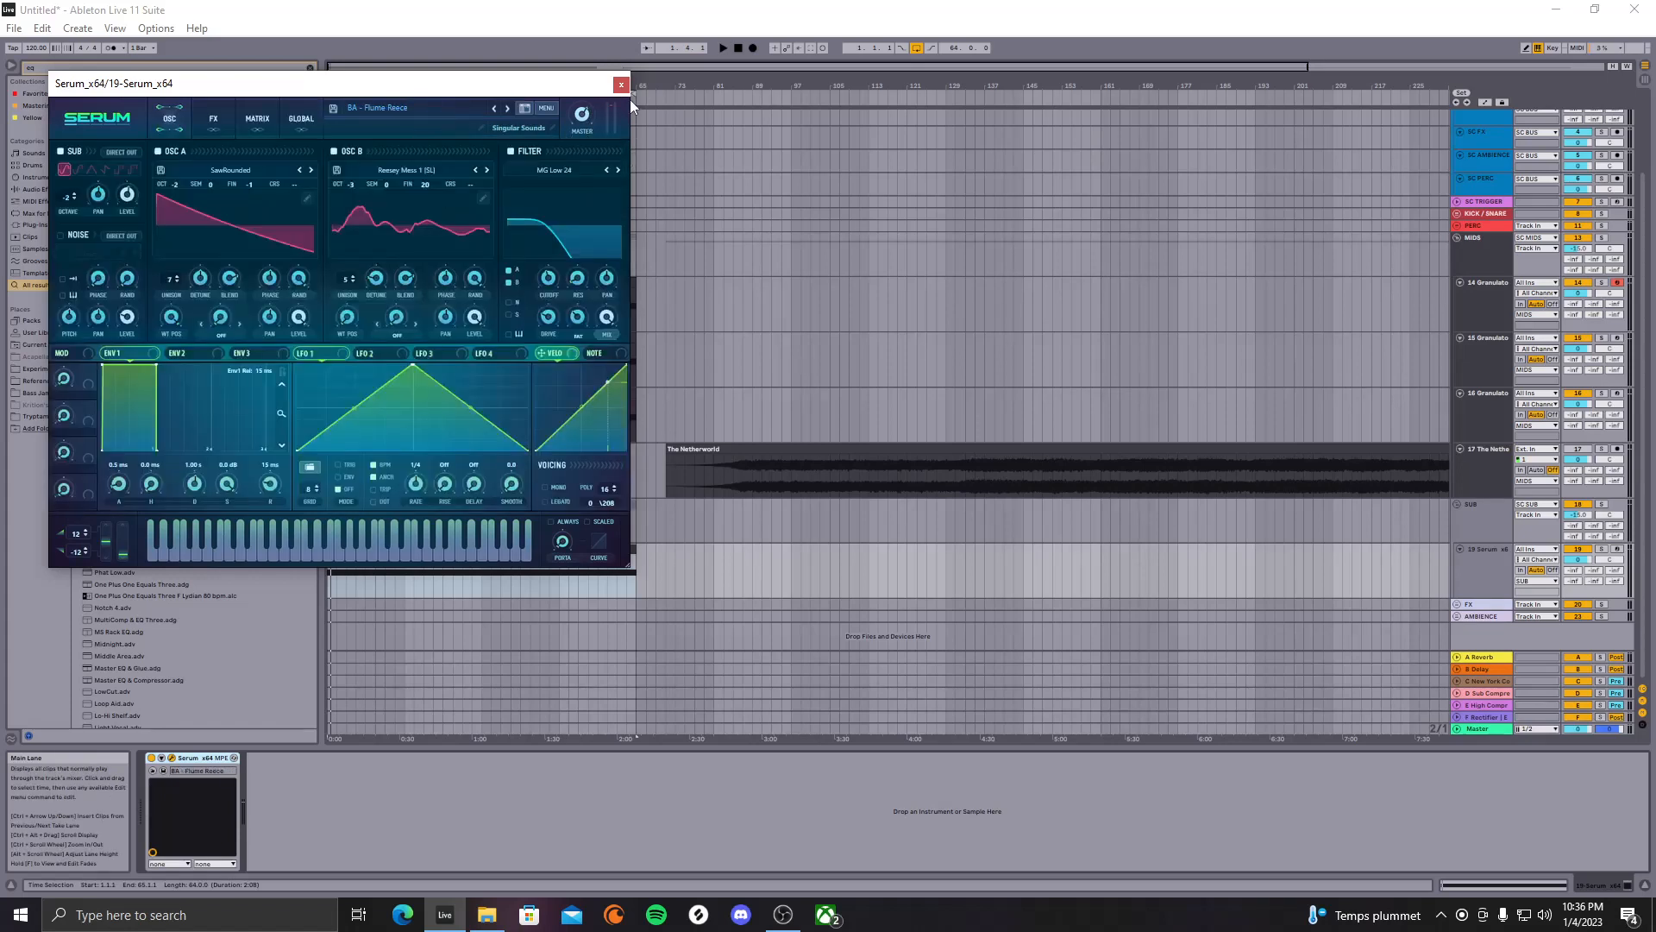
{"action": "key", "text": "space"}
{"action": "left_click", "coordinate": [621, 85]}
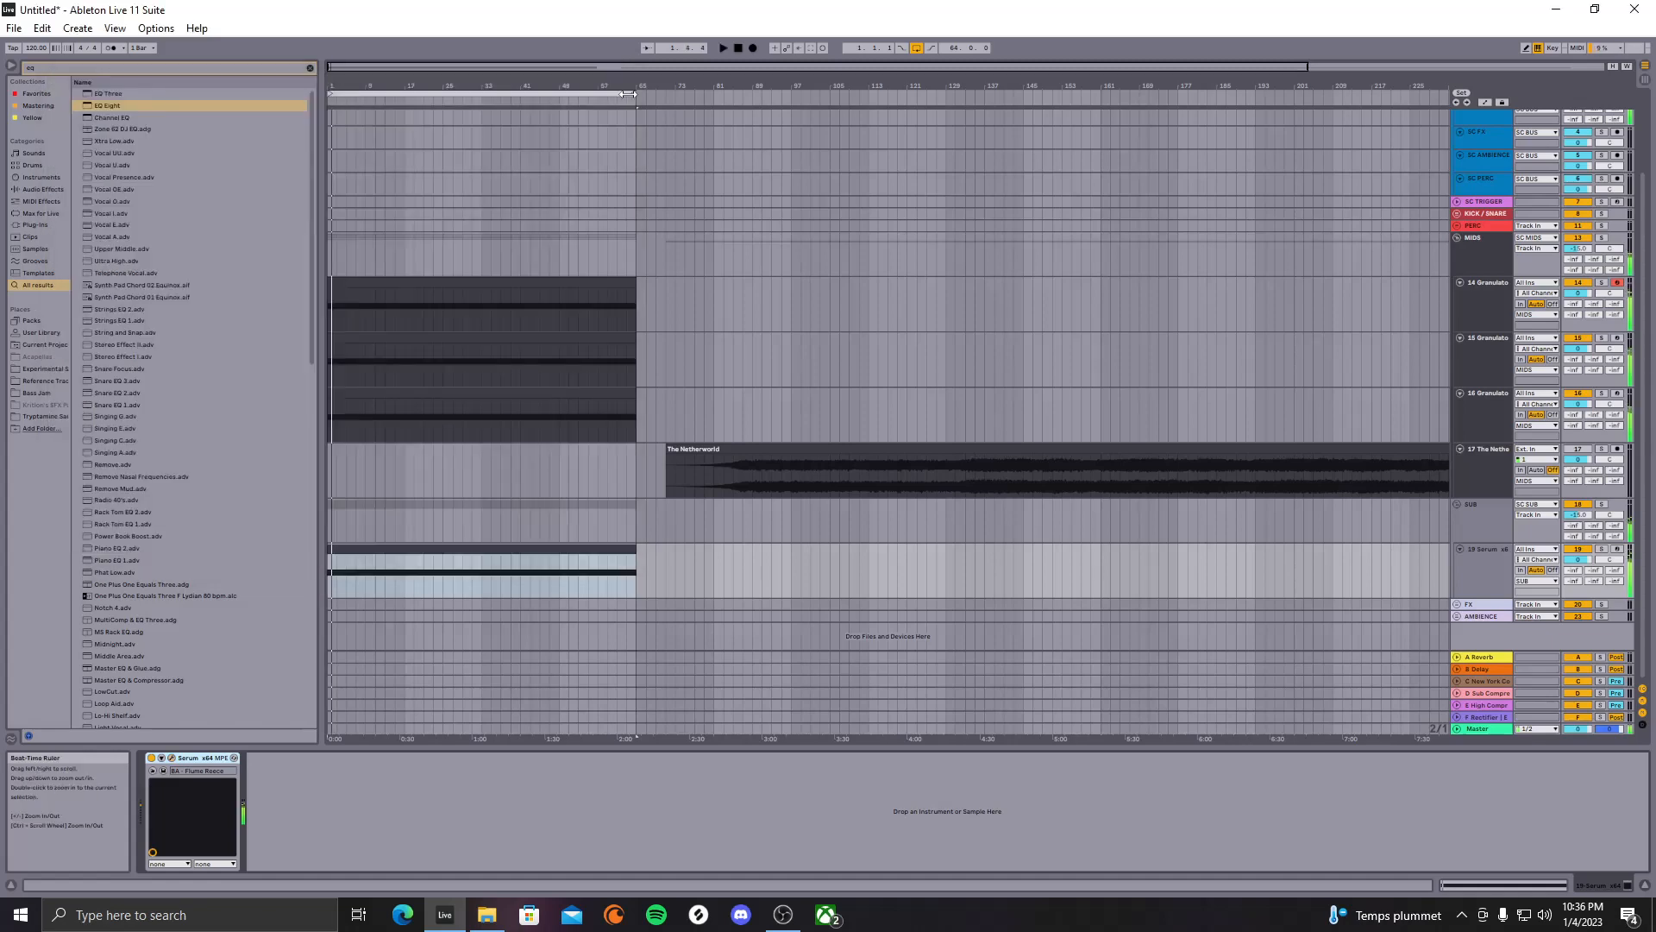
Move the bass note up to A2 and widen Serum's unison to 30 on the GLOBAL page
{"action": "double_click", "coordinate": [576, 556]}
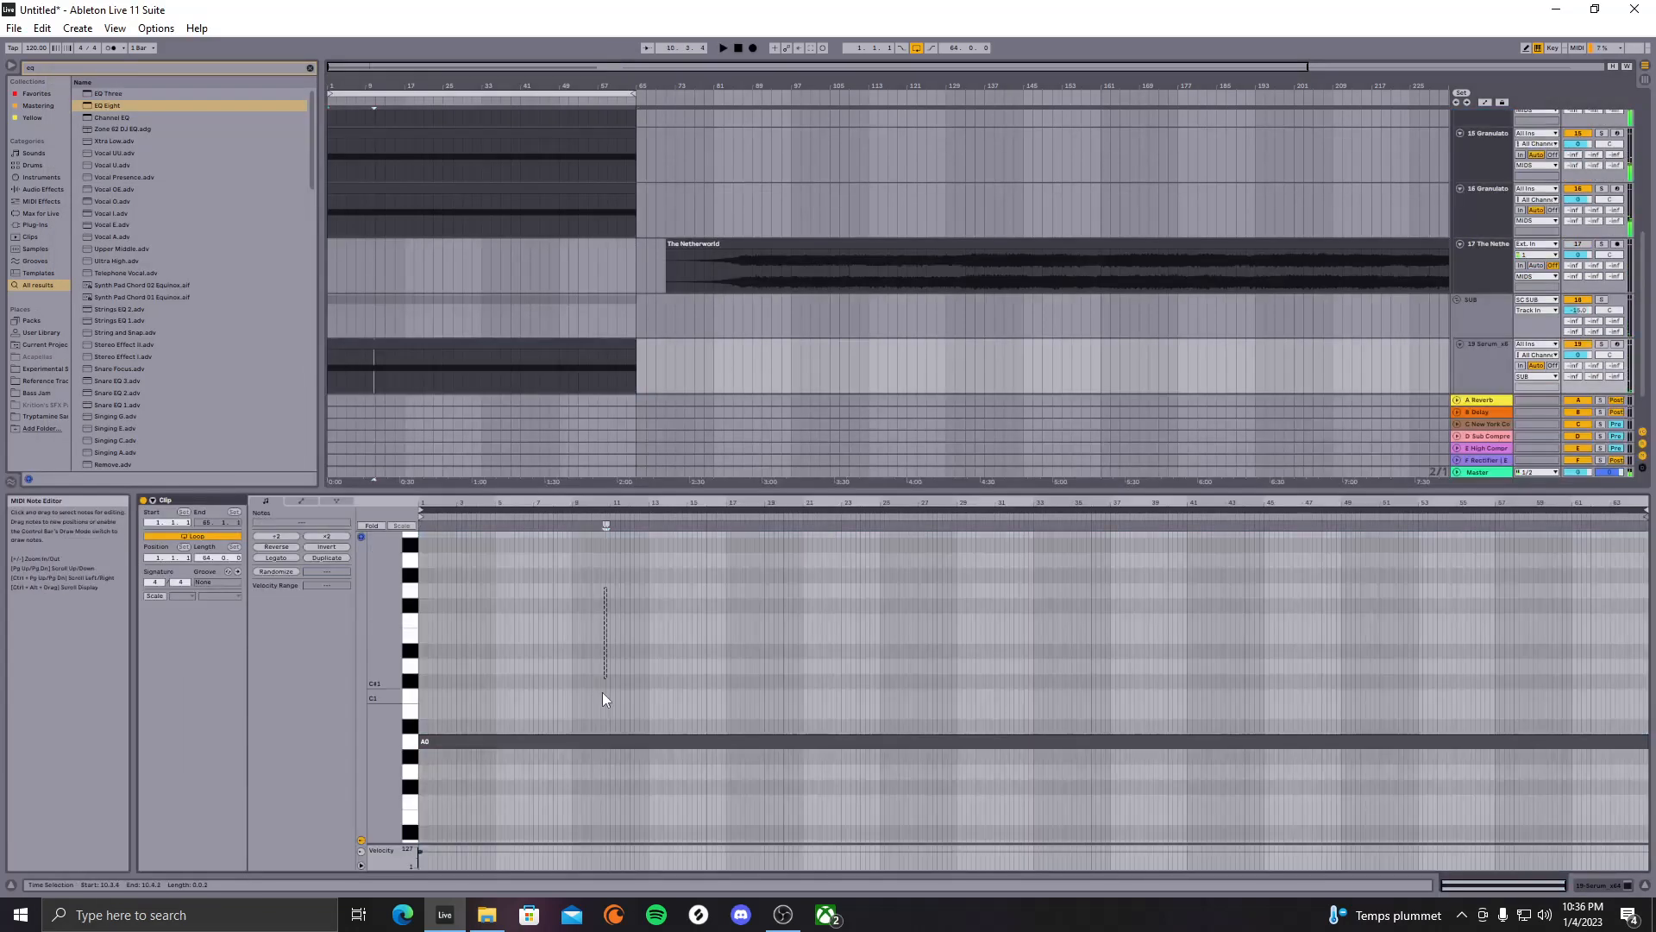
{"action": "key", "text": "shift+Up"}
{"action": "key", "text": "shift+Up"}
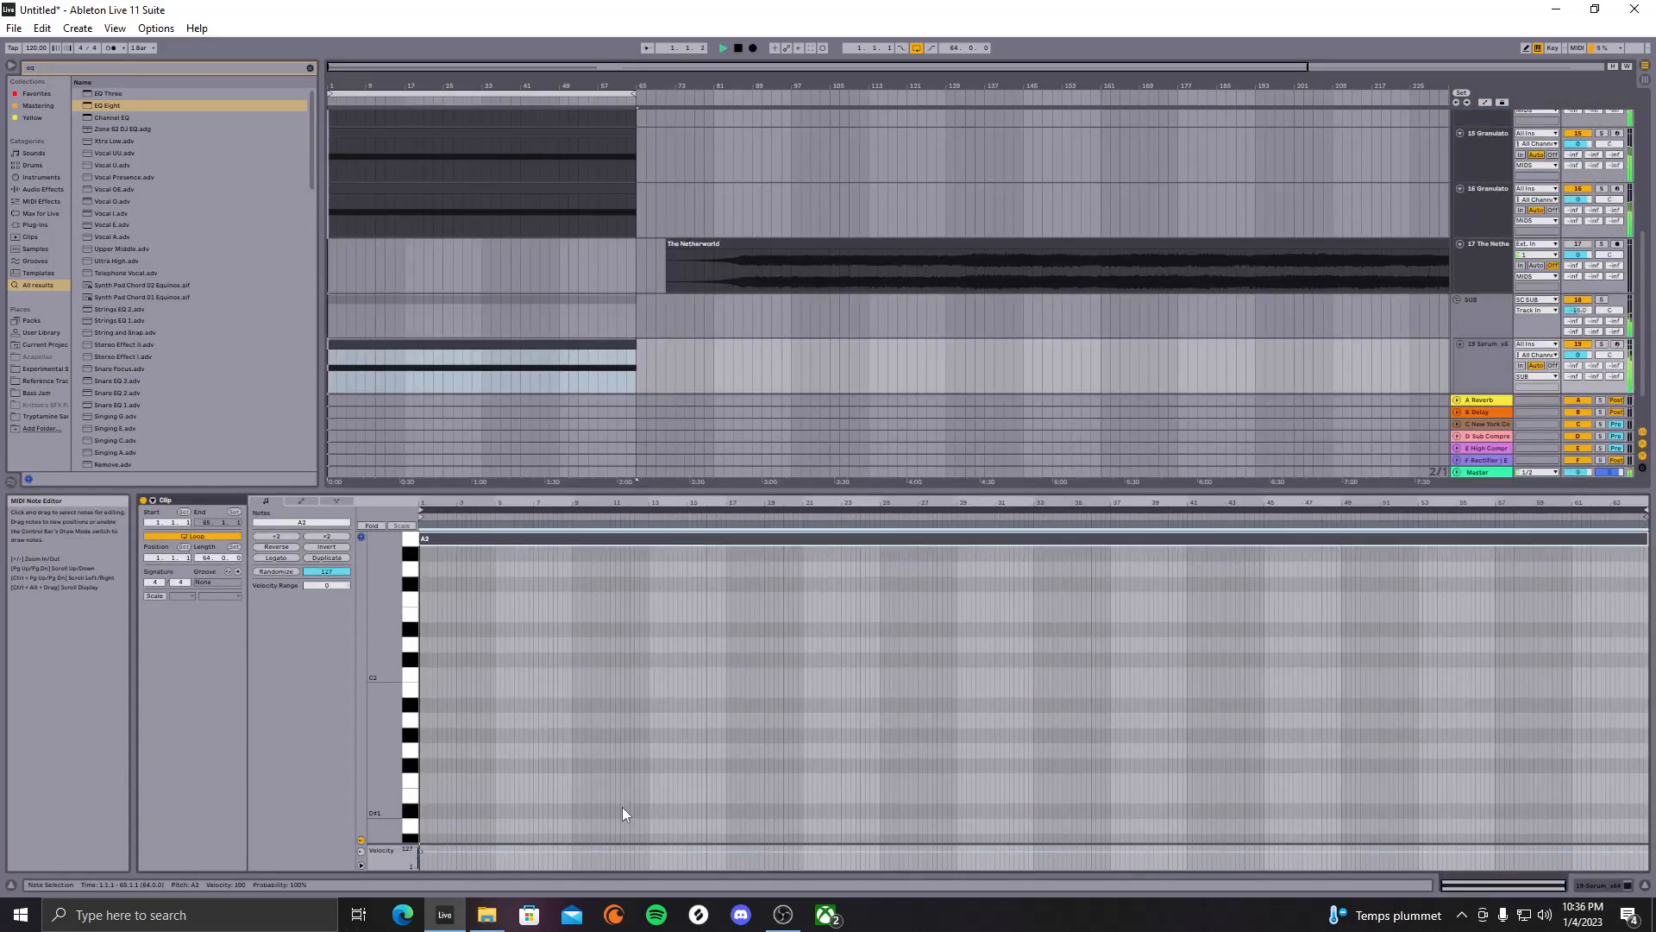
{"action": "double_click", "coordinate": [1462, 364]}
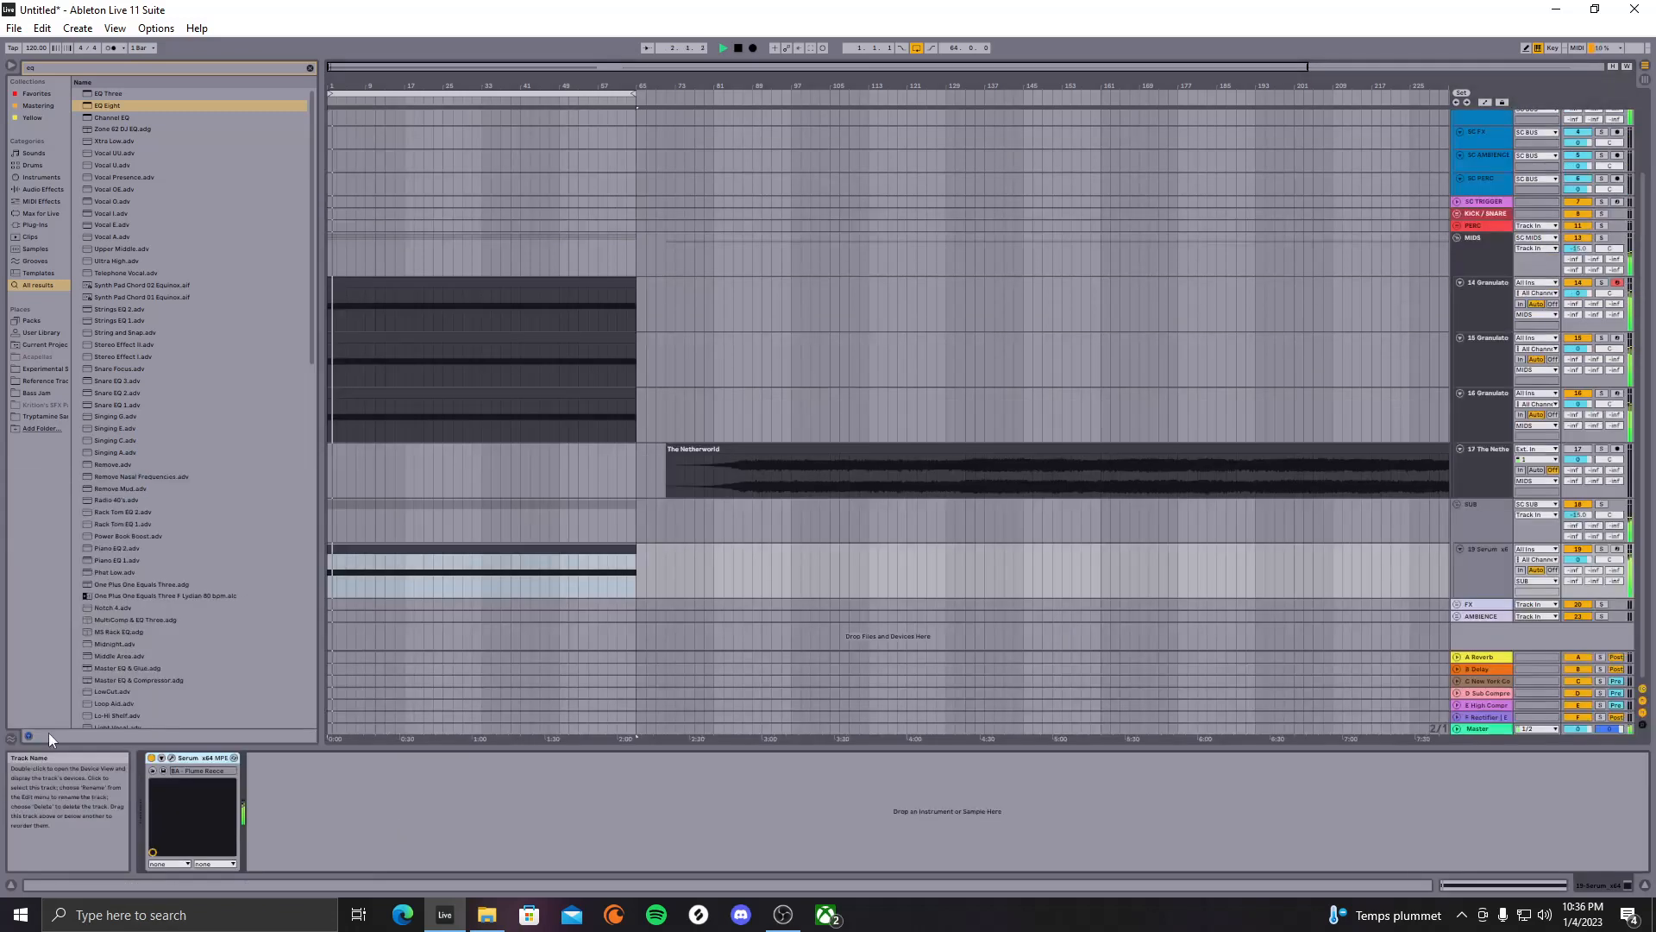
{"action": "left_click", "coordinate": [197, 766]}
{"action": "left_click", "coordinate": [292, 120]}
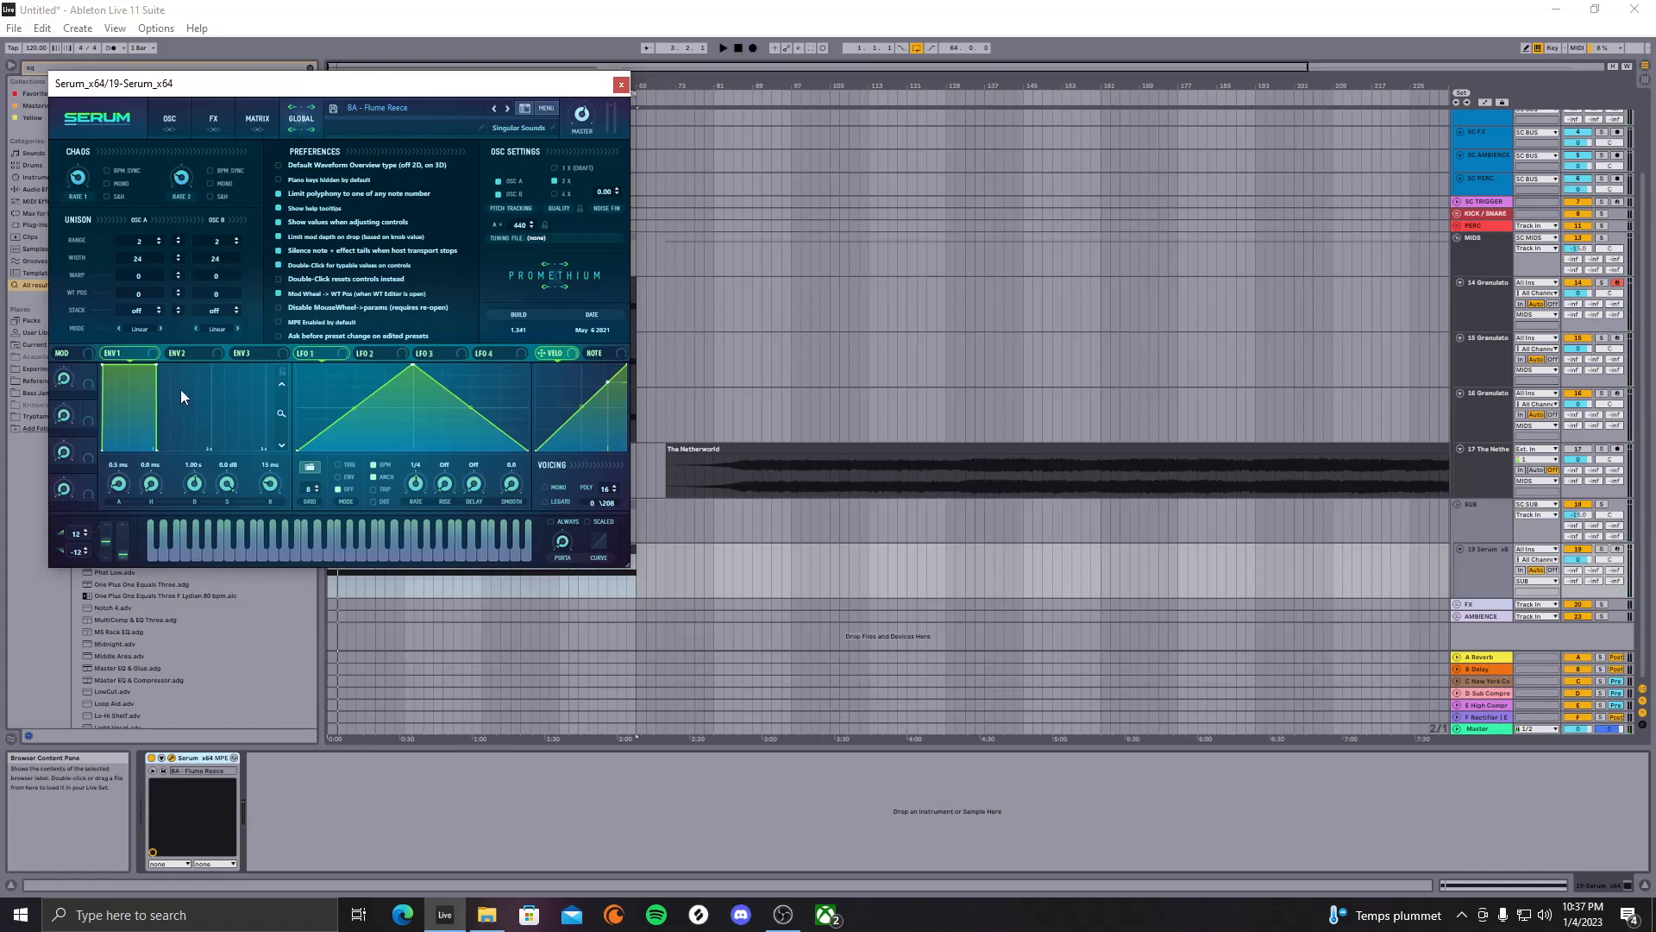
{"action": "key", "text": "space"}
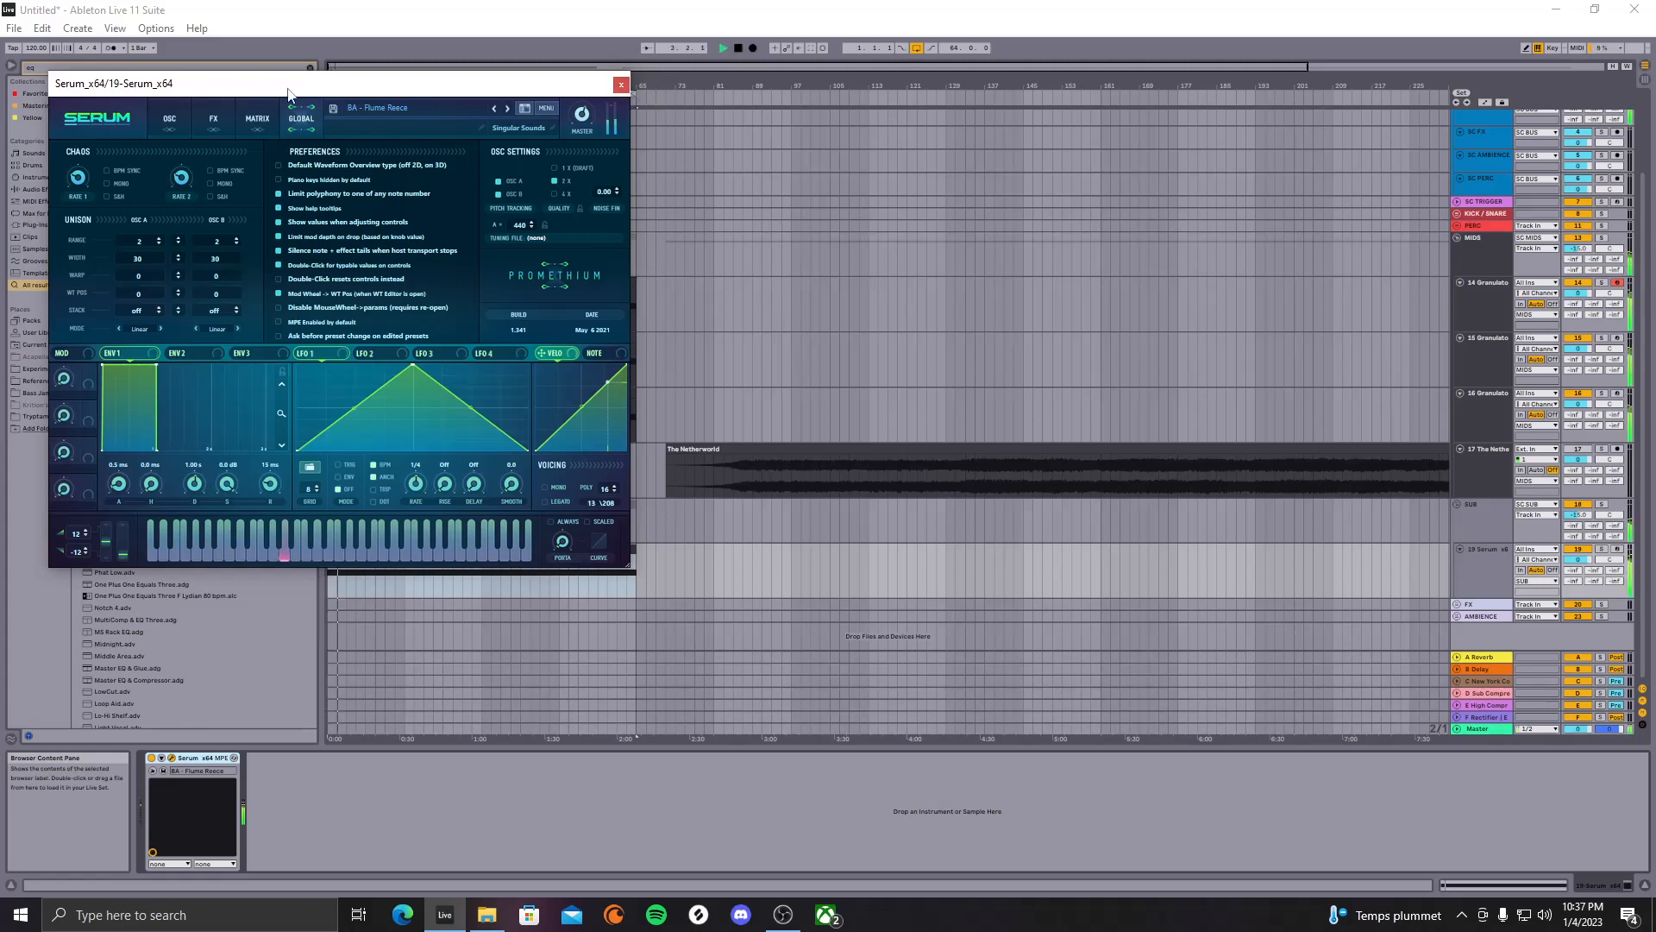
{"action": "left_click", "coordinate": [621, 84]}
{"action": "left_click", "coordinate": [511, 561]}
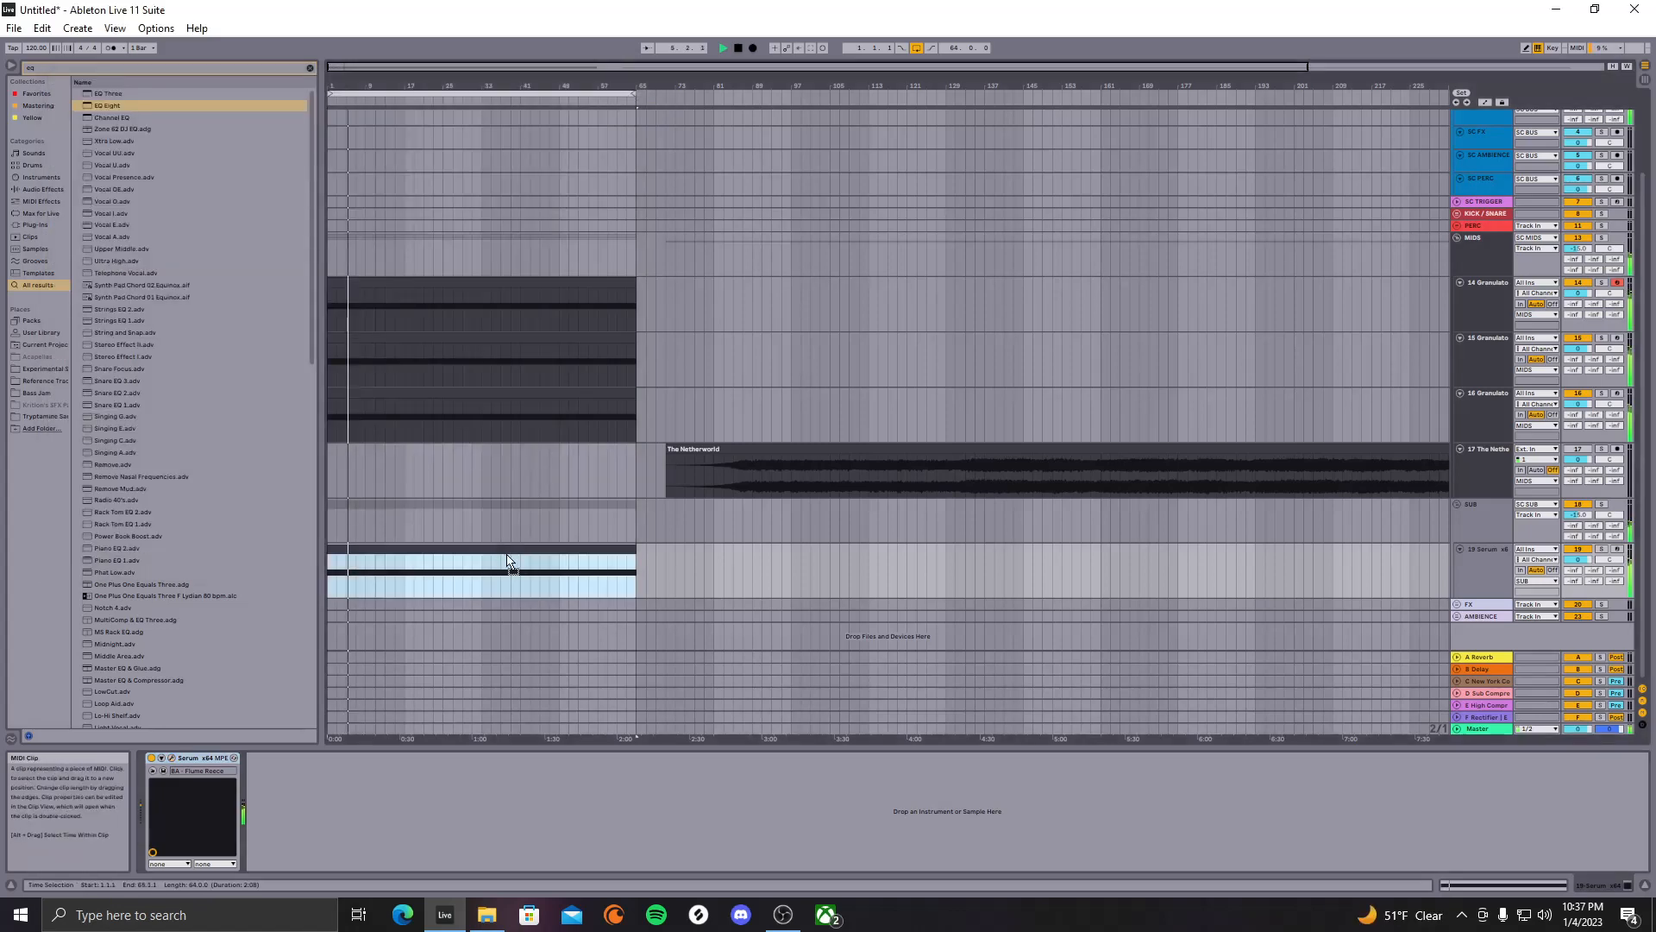
Solo 19 Serum, compare the bass at A1 and A2, then unsolo and lower it to -3.7 dB
{"action": "left_click", "coordinate": [792, 400]}
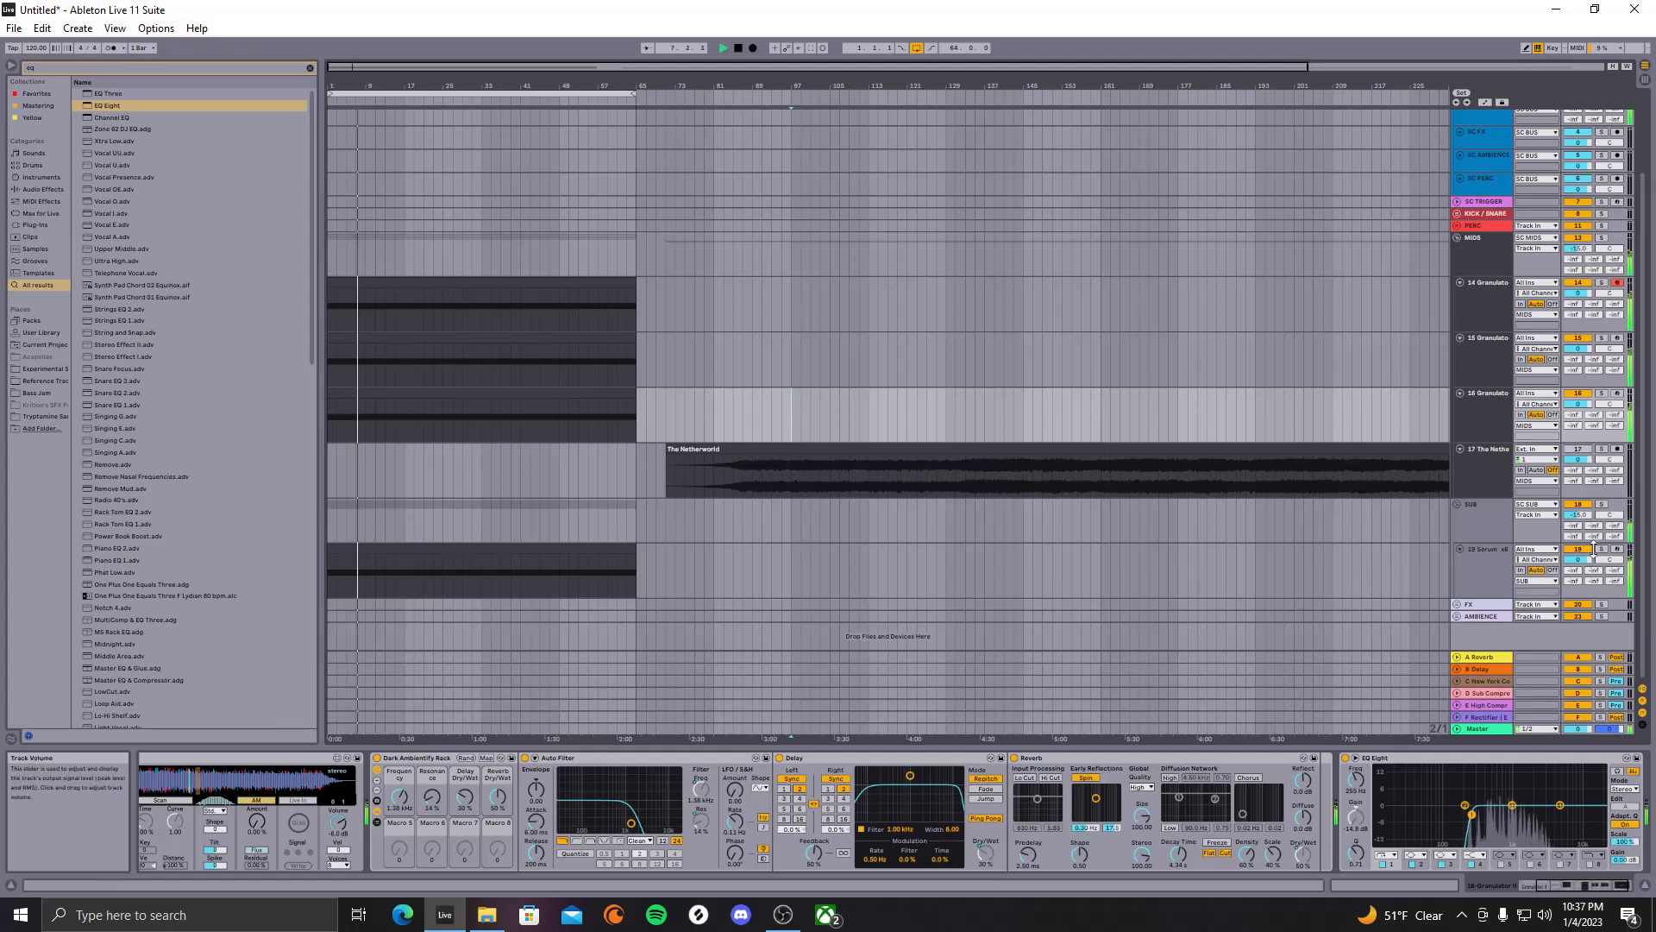
{"action": "left_click", "coordinate": [1485, 562]}
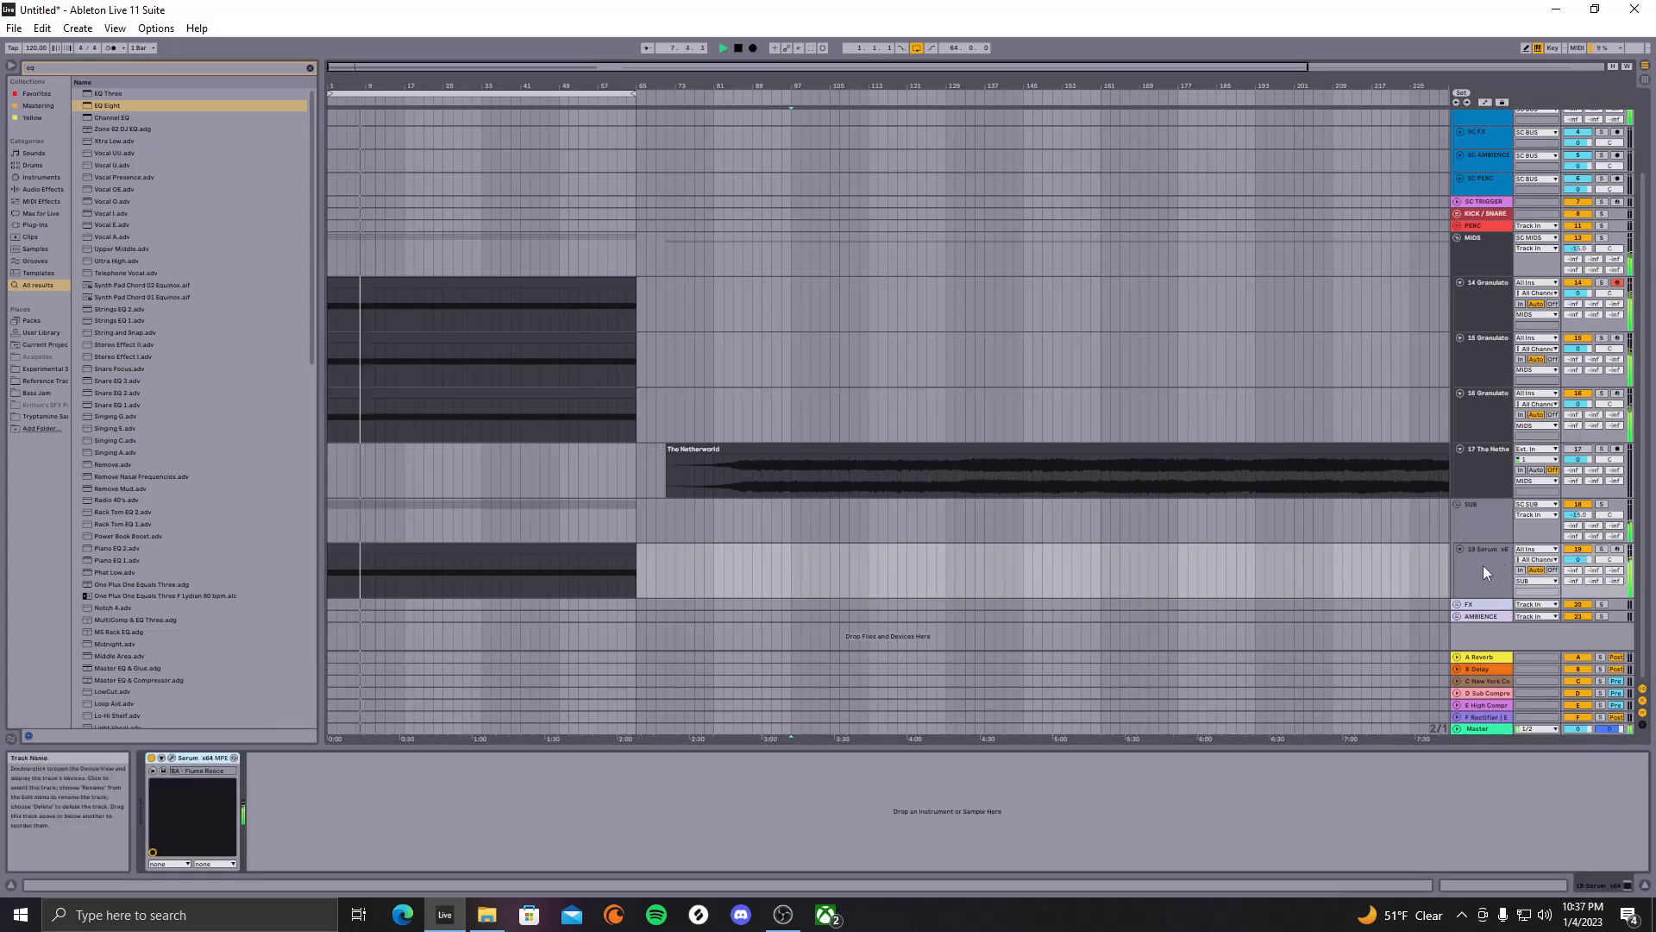
{"action": "left_click", "coordinate": [1601, 549]}
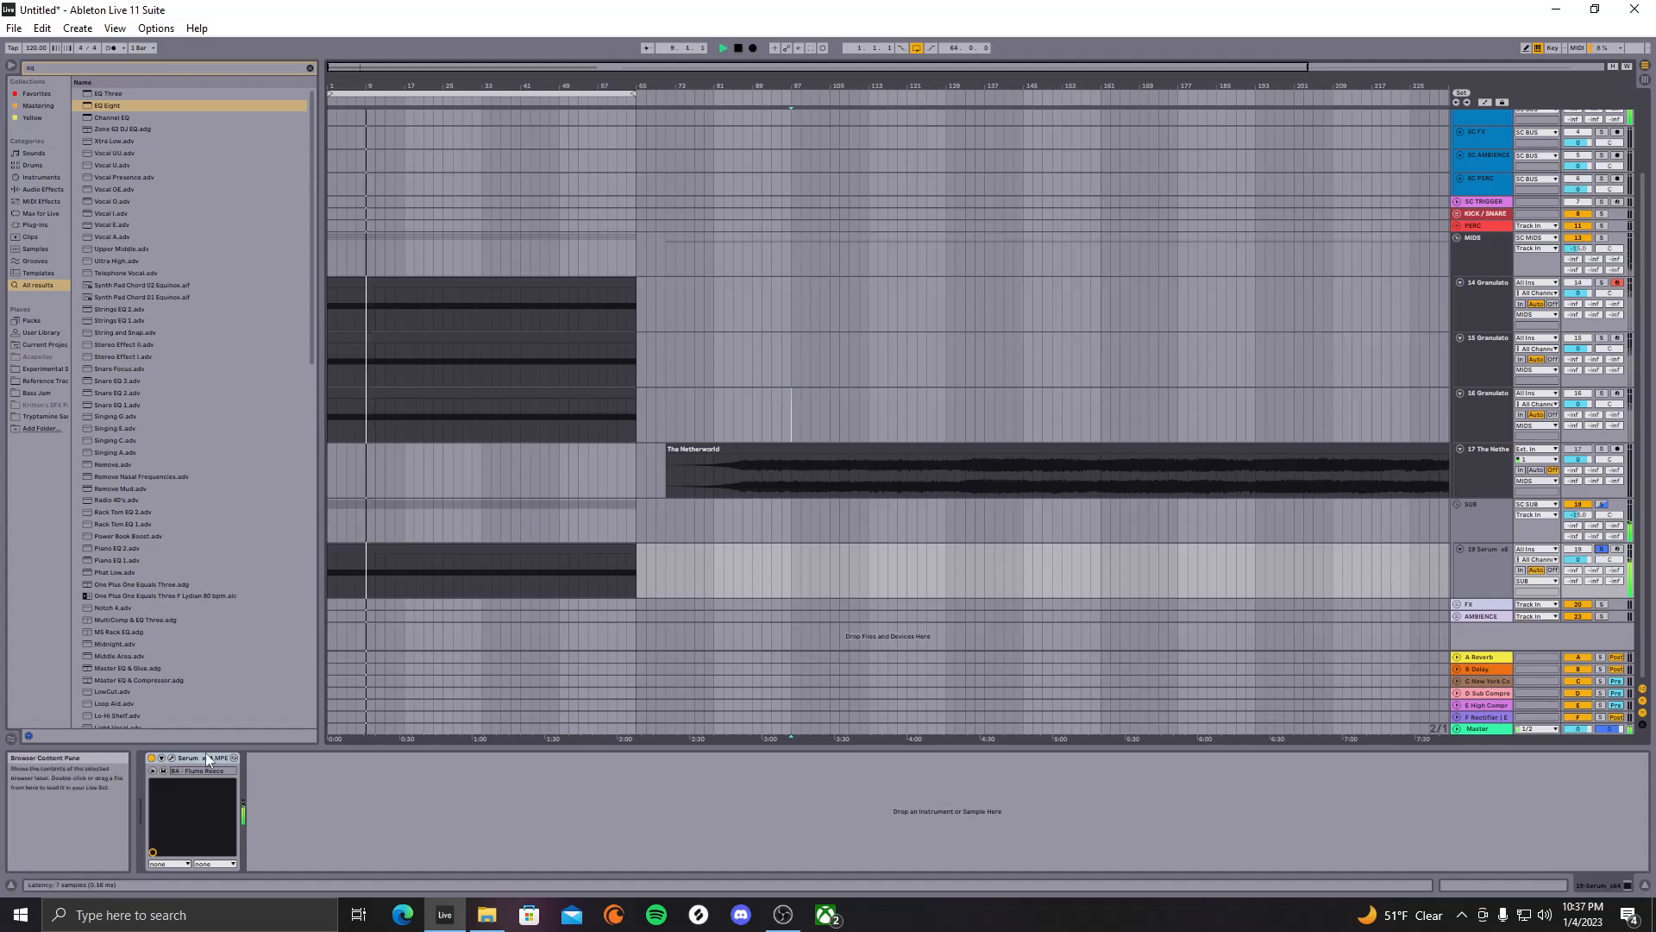
{"action": "double_click", "coordinate": [537, 561]}
{"action": "key", "text": "shift+Down"}
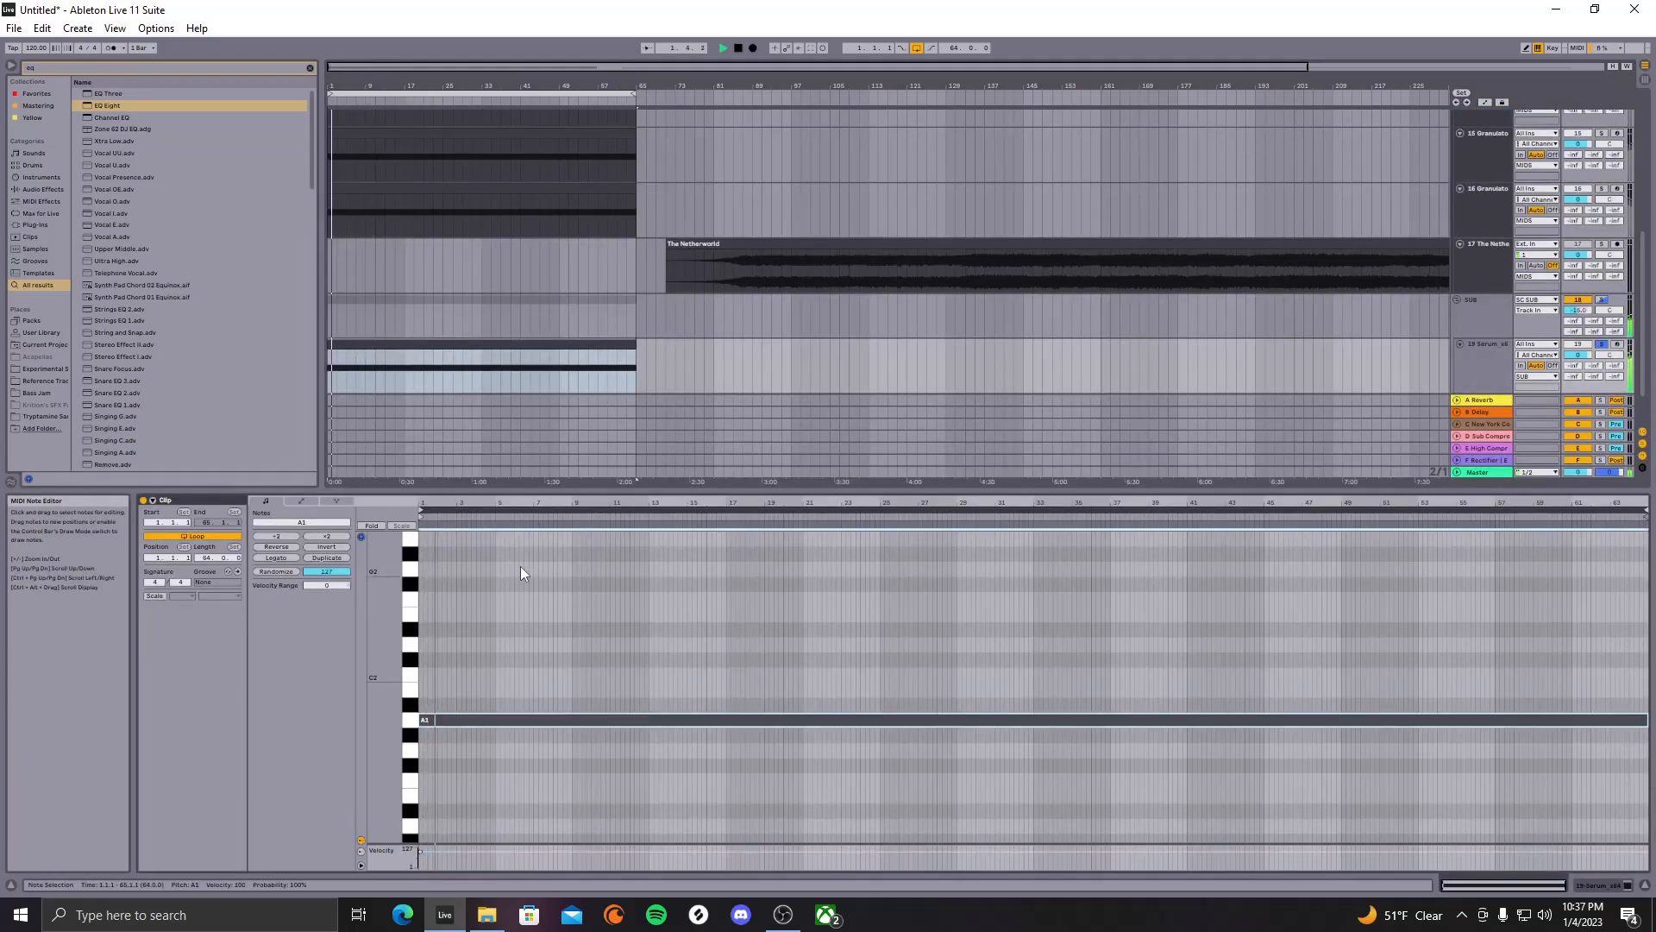
{"action": "key", "text": "shift+Up"}
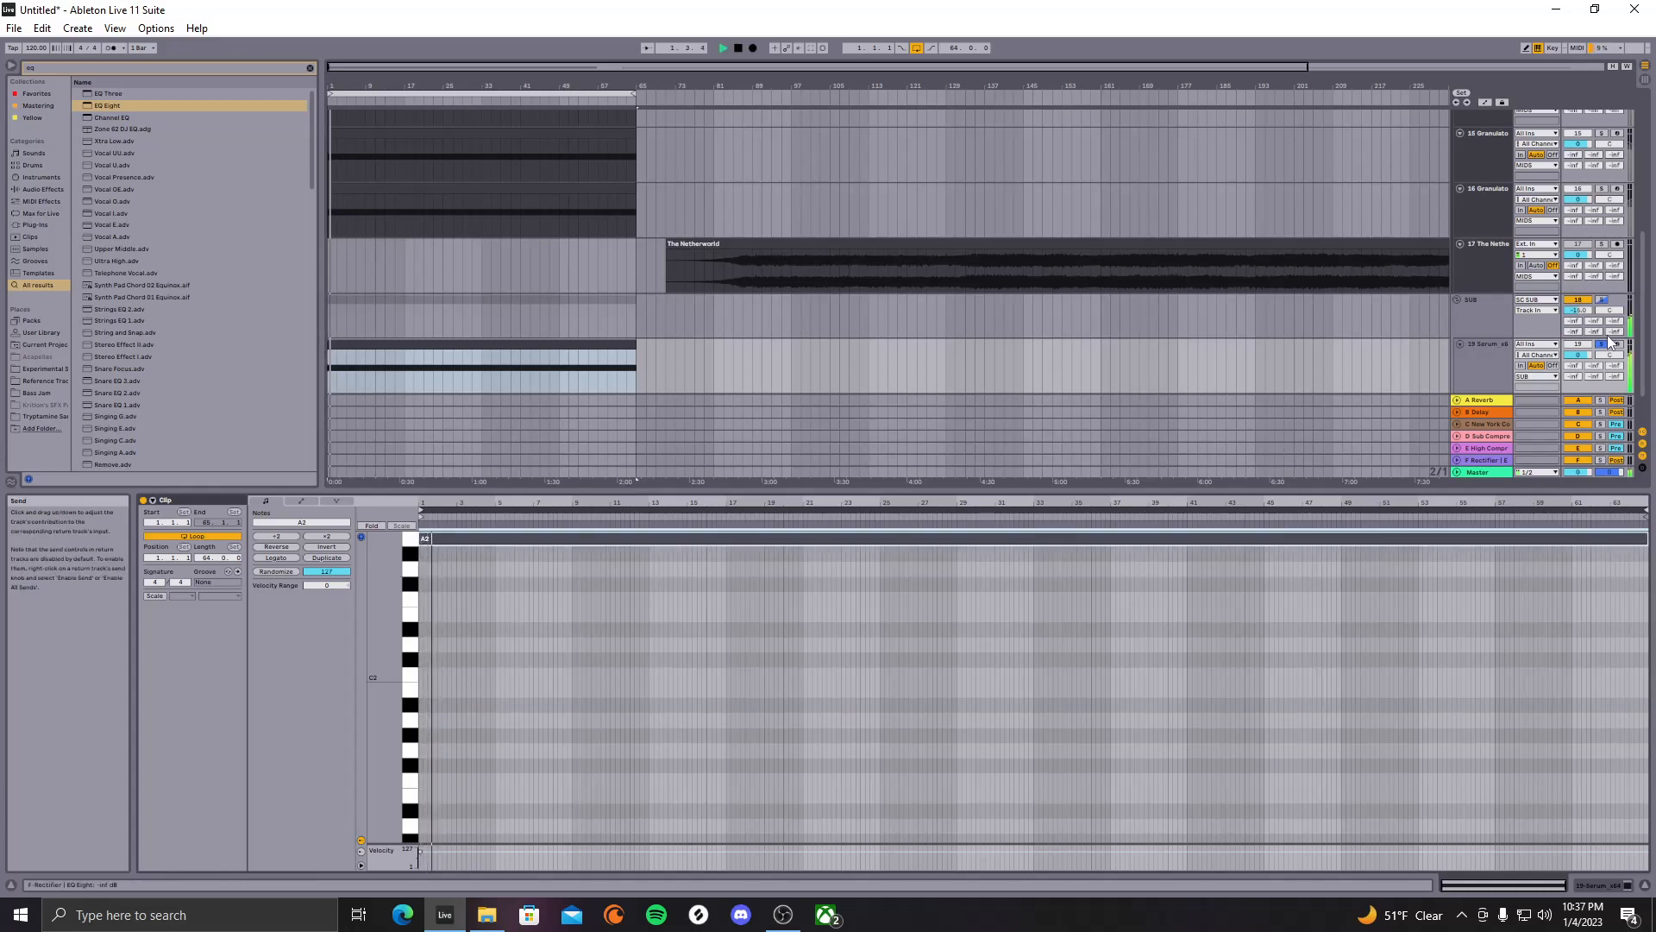
{"action": "left_click", "coordinate": [1603, 344]}
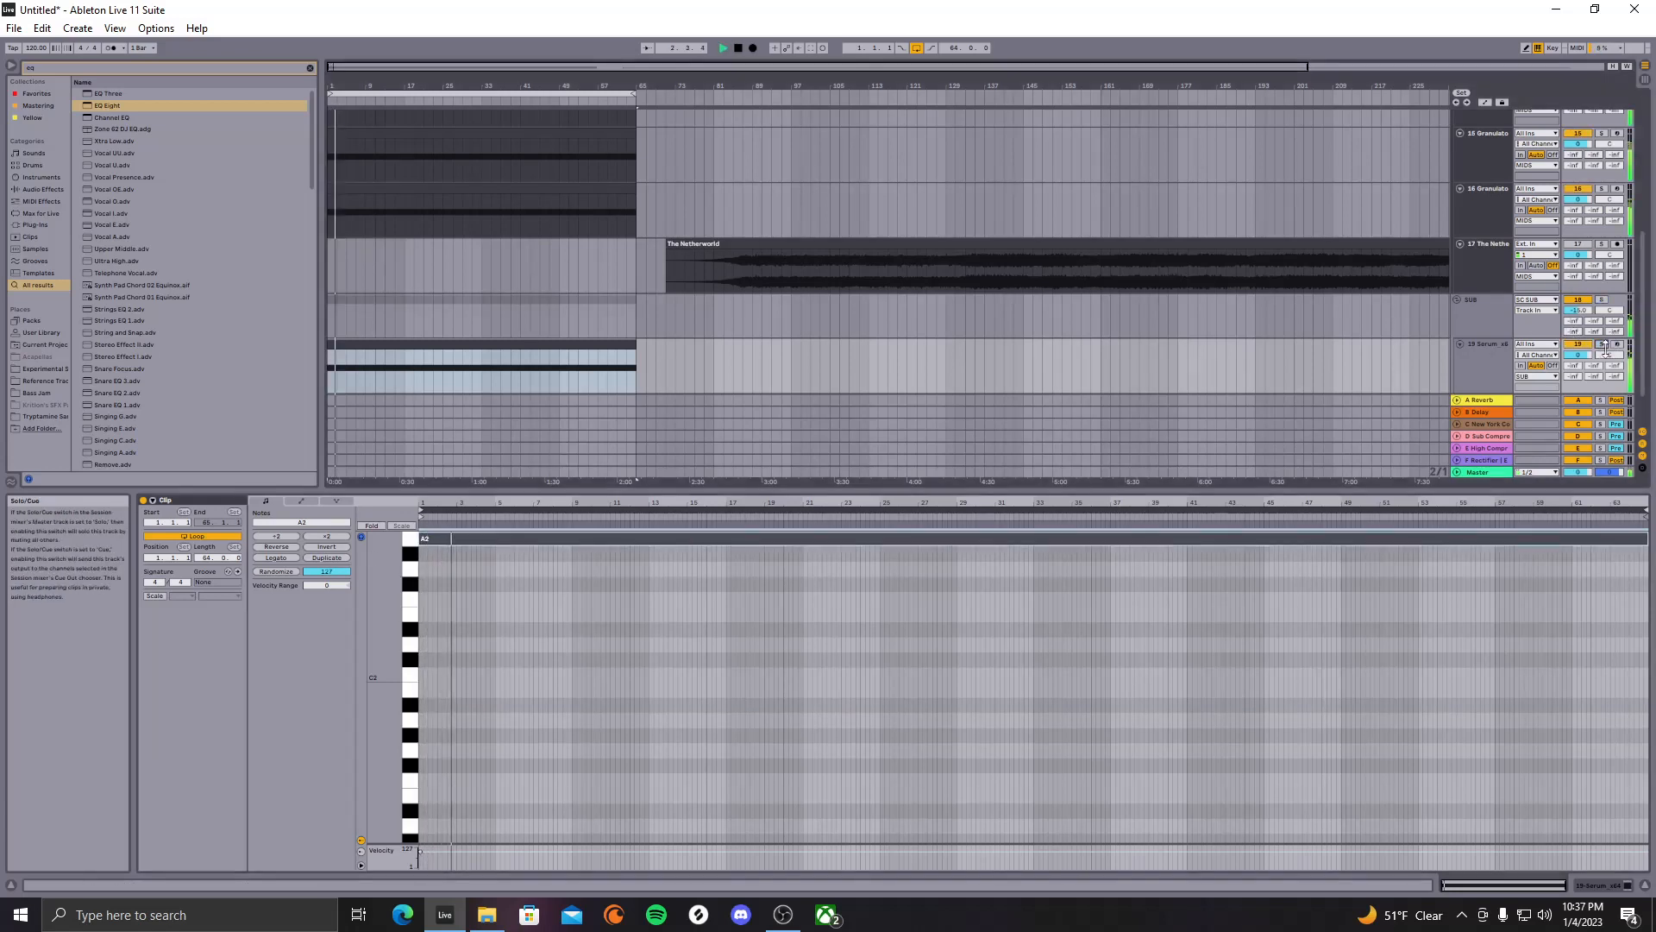
{"action": "left_click_drag", "start_coordinate": [1585, 356], "coordinate": [1577, 357]}
{"action": "scroll", "coordinate": [1301, 225], "scroll_direction": "up", "scroll_amount": 5}
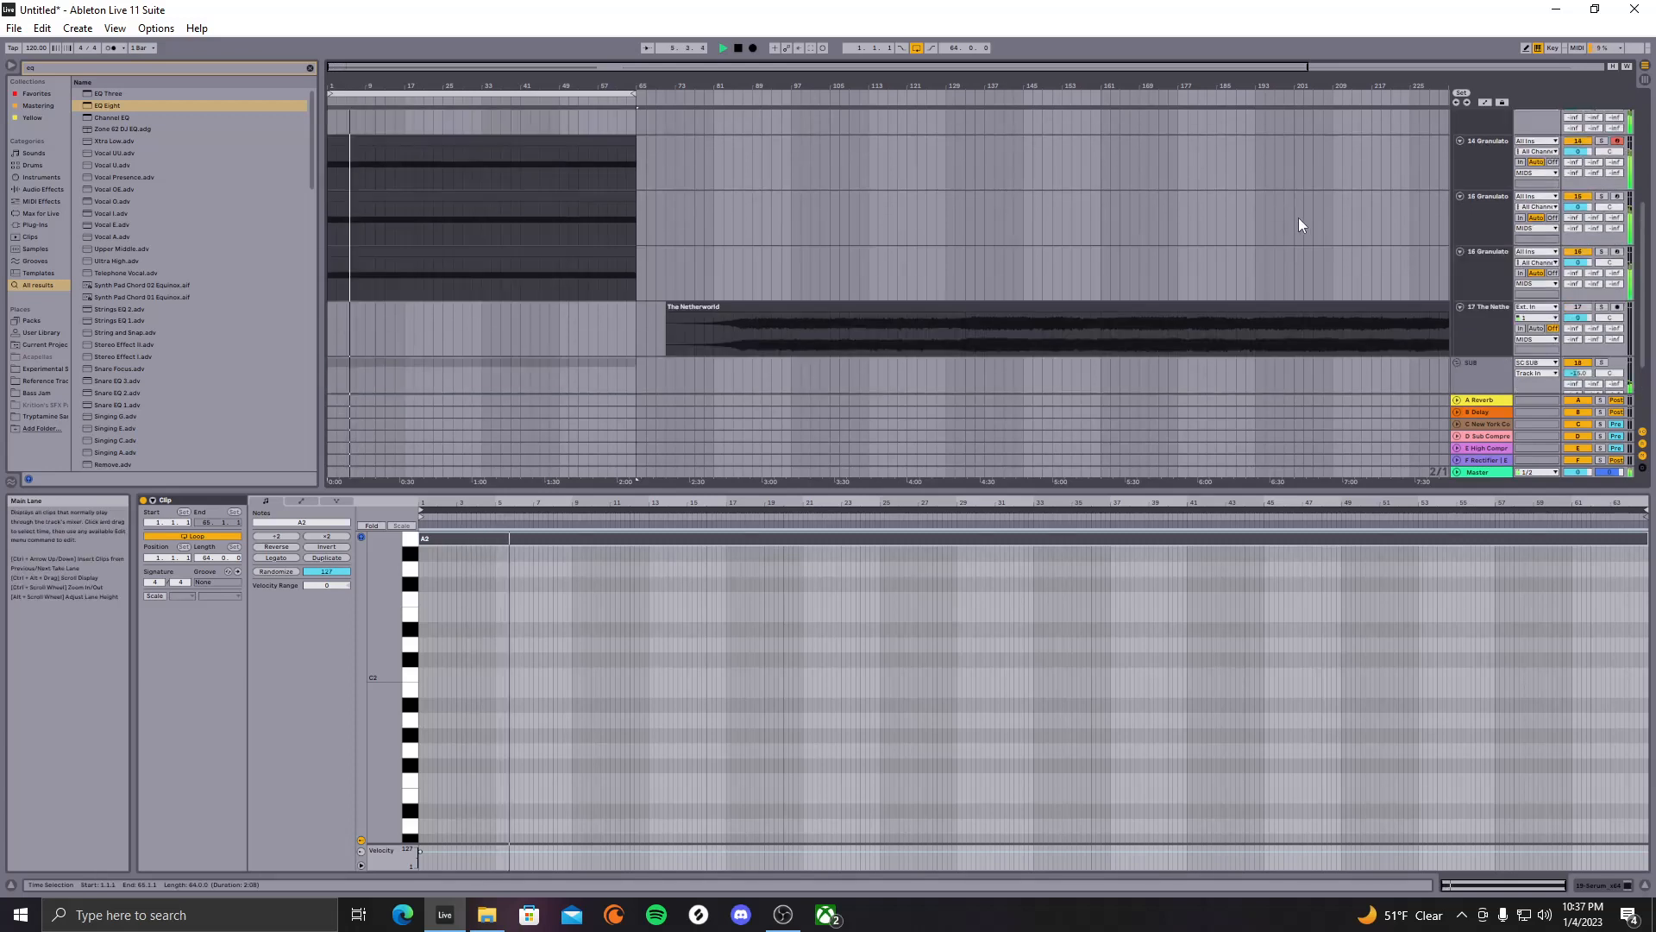
Load EQ Eight onto the MIDS group track, play from bar 1, and select 16 Granulator
{"action": "left_click", "coordinate": [205, 105]}
{"action": "double_click", "coordinate": [204, 107]}
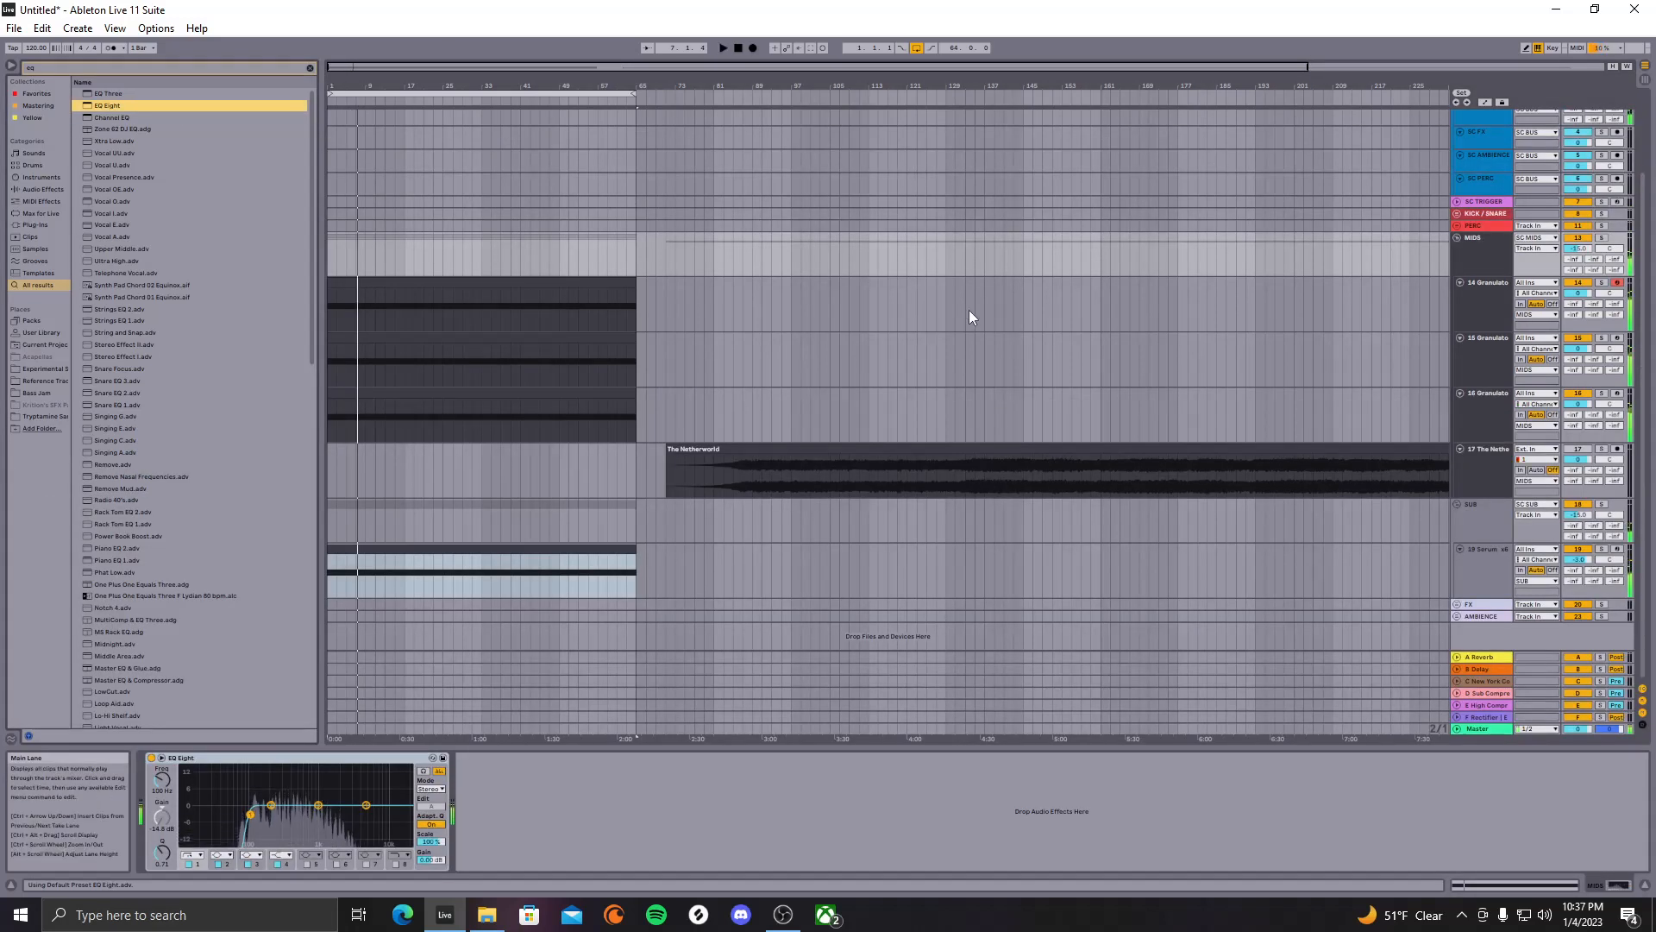
{"action": "left_click", "coordinate": [1501, 257]}
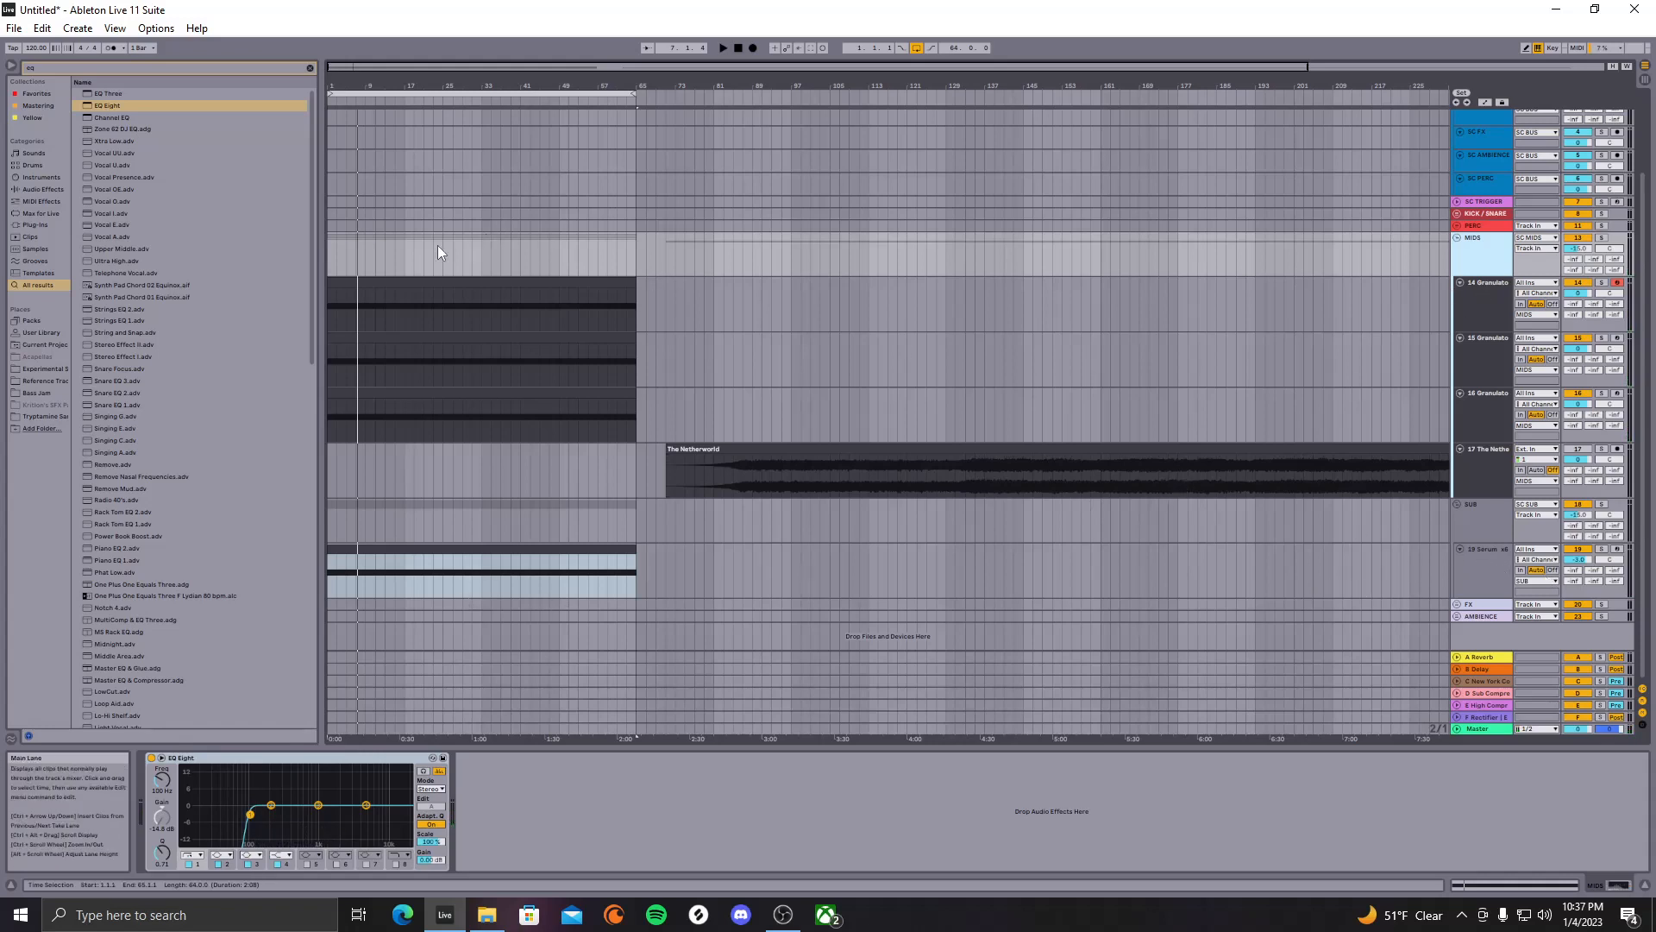
{"action": "left_click", "coordinate": [330, 252]}
{"action": "key", "text": "space"}
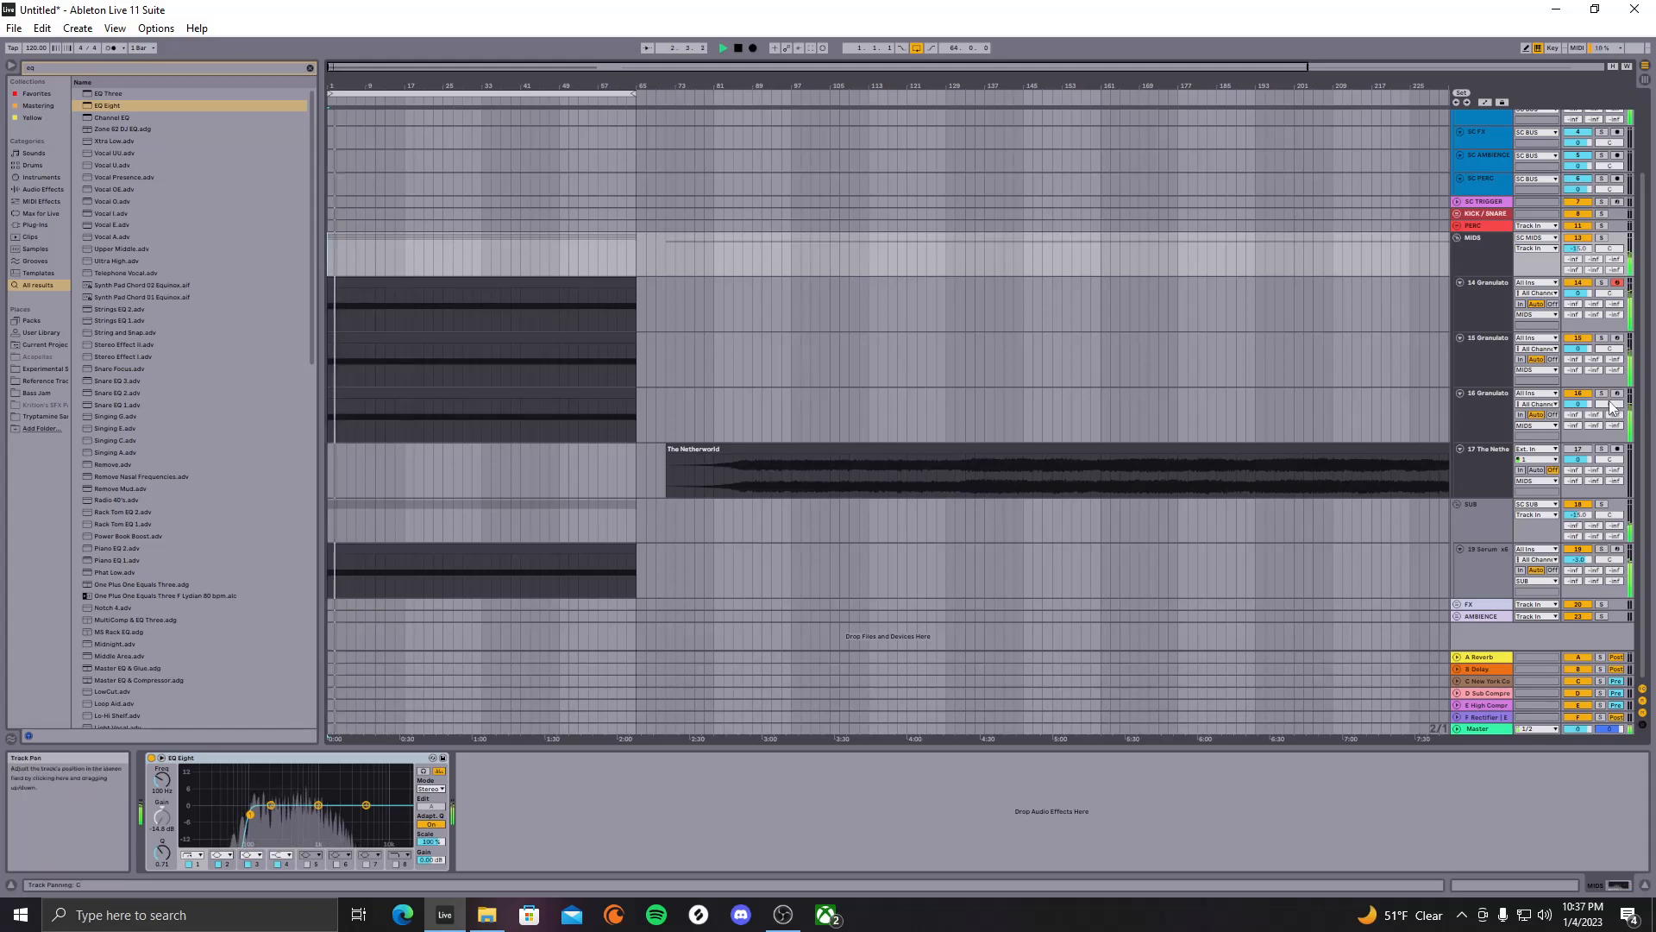
{"action": "left_click", "coordinate": [1484, 398]}
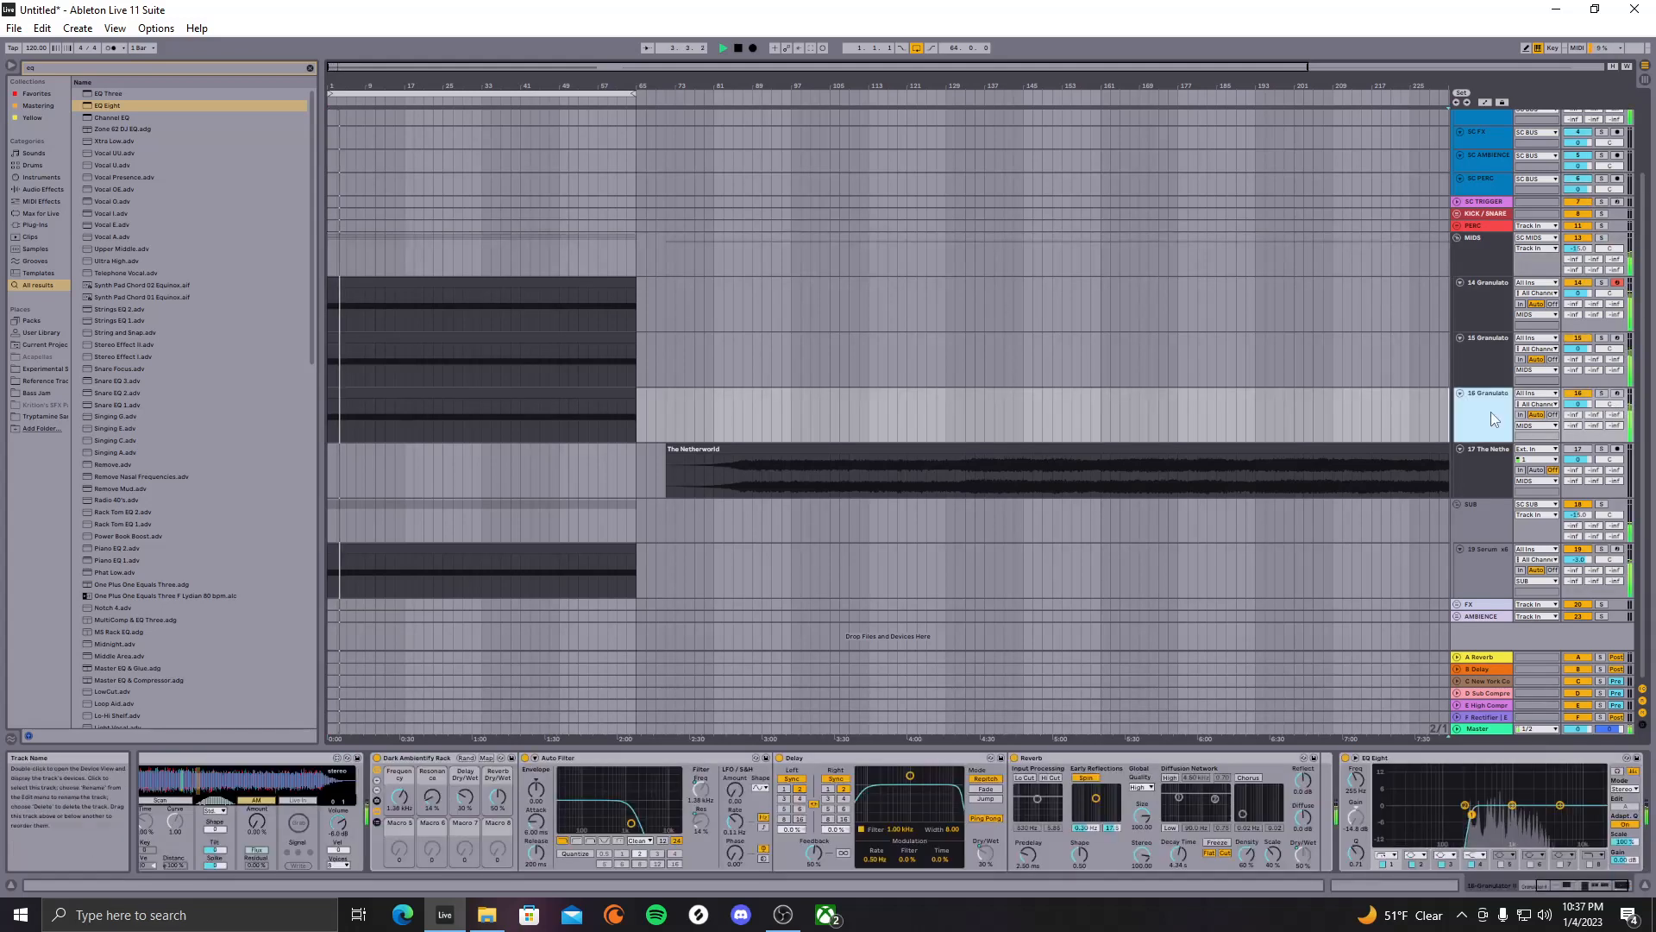
Solo 16 Granulator from bar 25, lower its Auto Filter frequency to about 872 Hz, then unsolo
{"action": "left_click", "coordinate": [1602, 394]}
{"action": "left_click", "coordinate": [444, 421]}
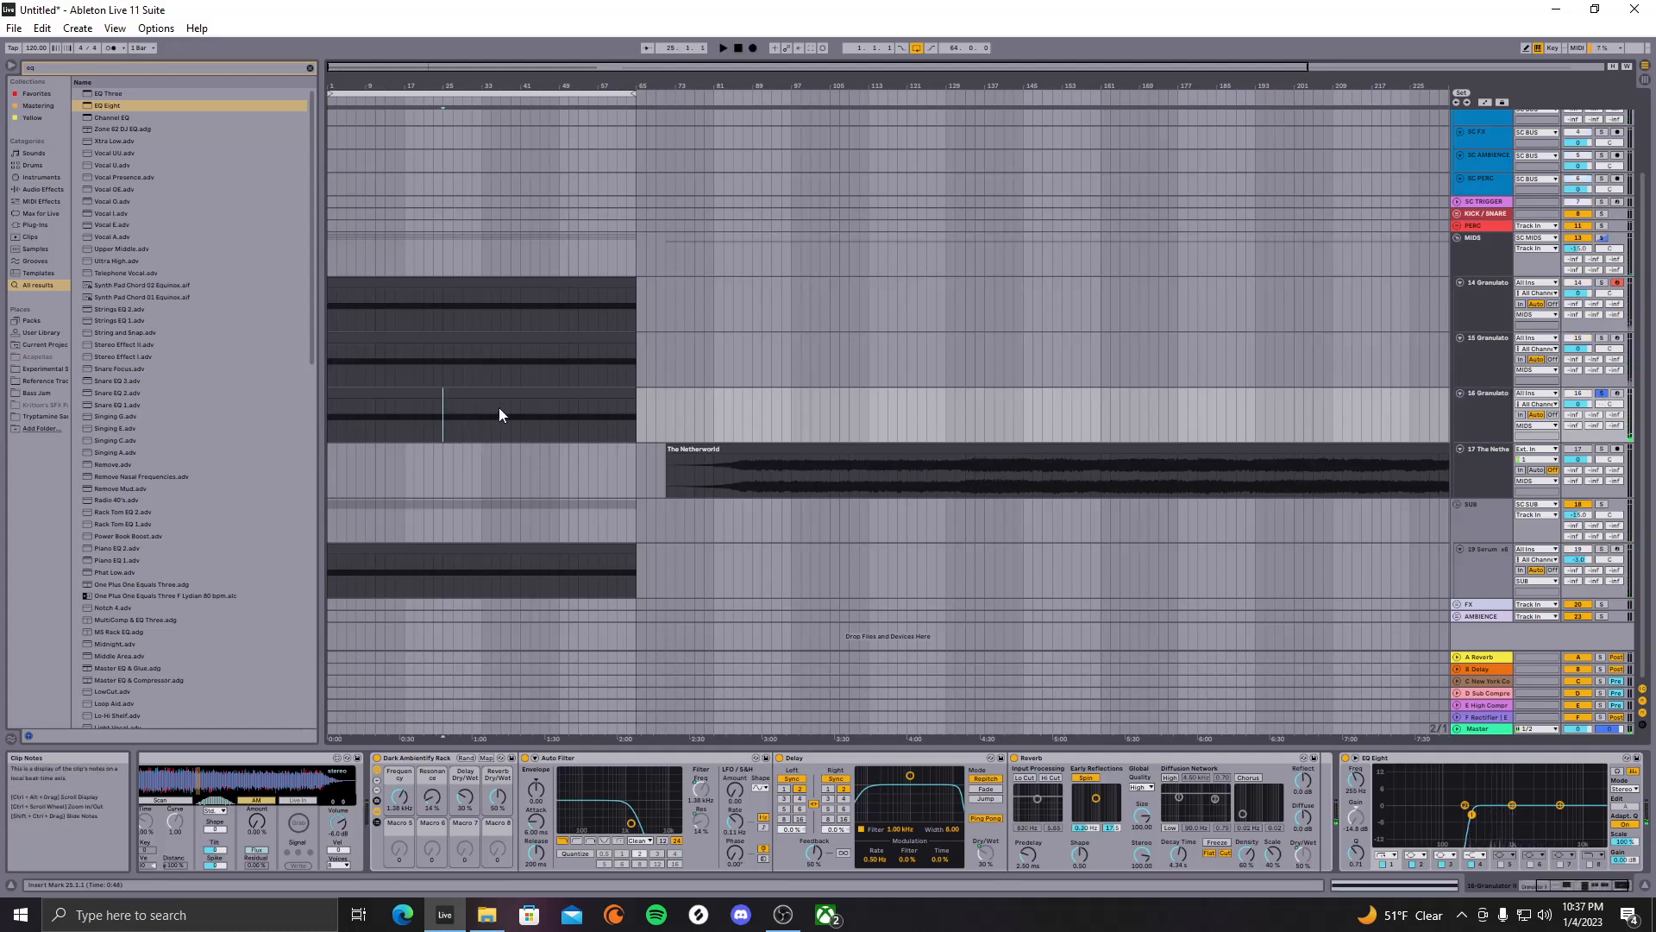
{"action": "key", "text": "space"}
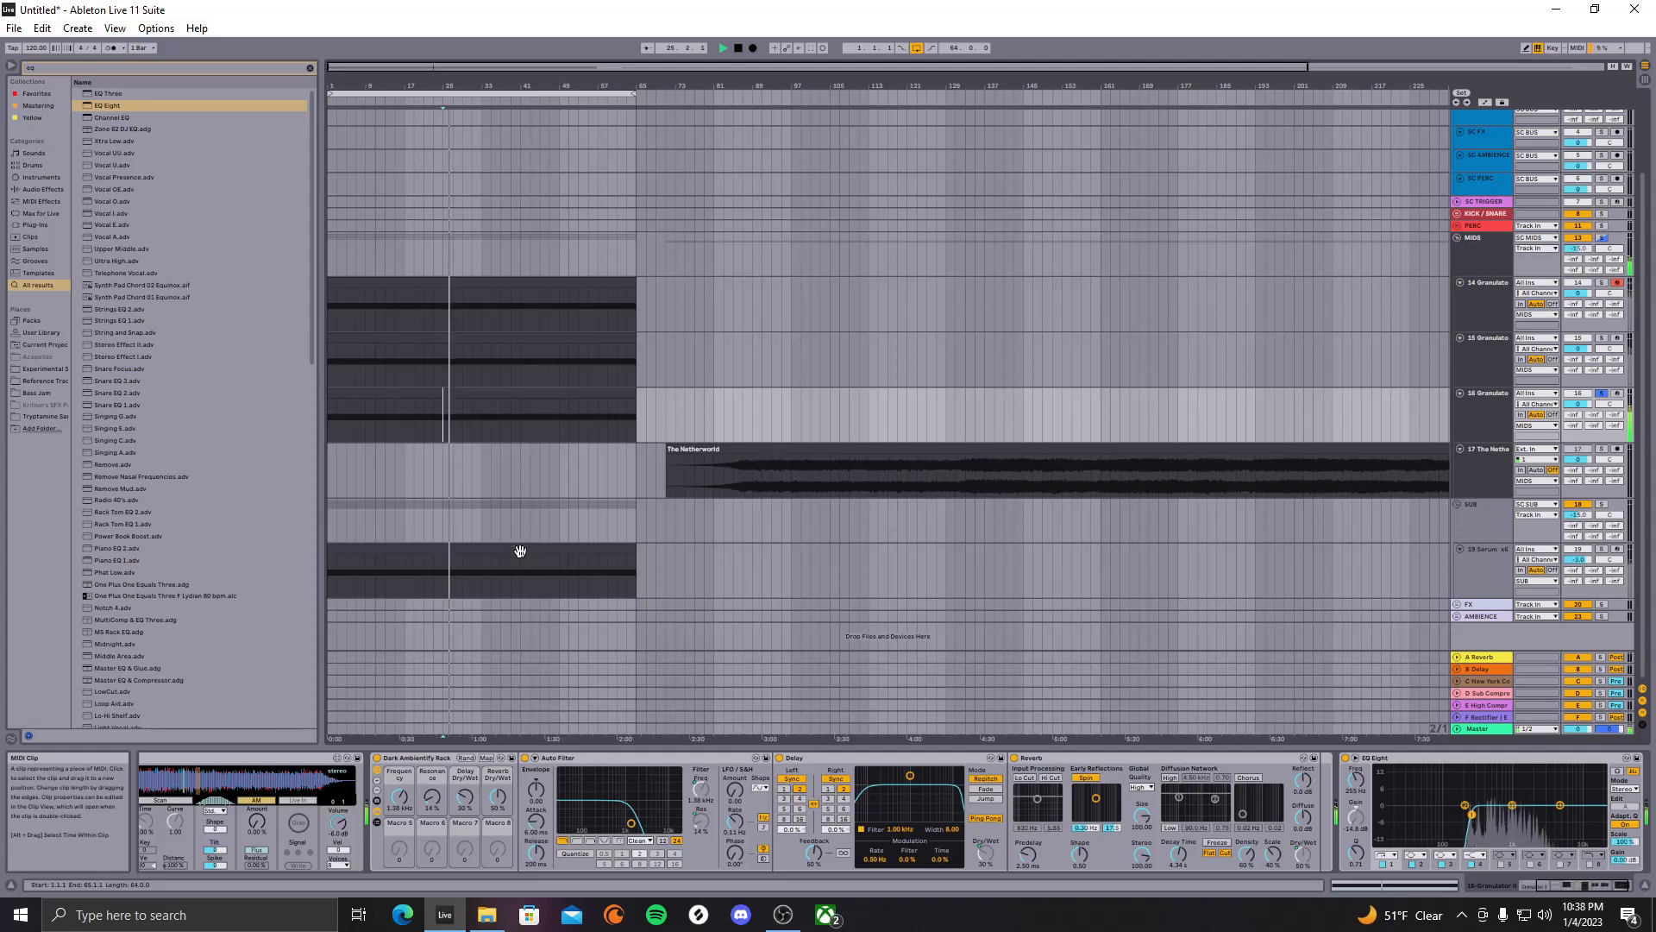
{"action": "left_click_drag", "start_coordinate": [400, 796], "coordinate": [400, 799]}
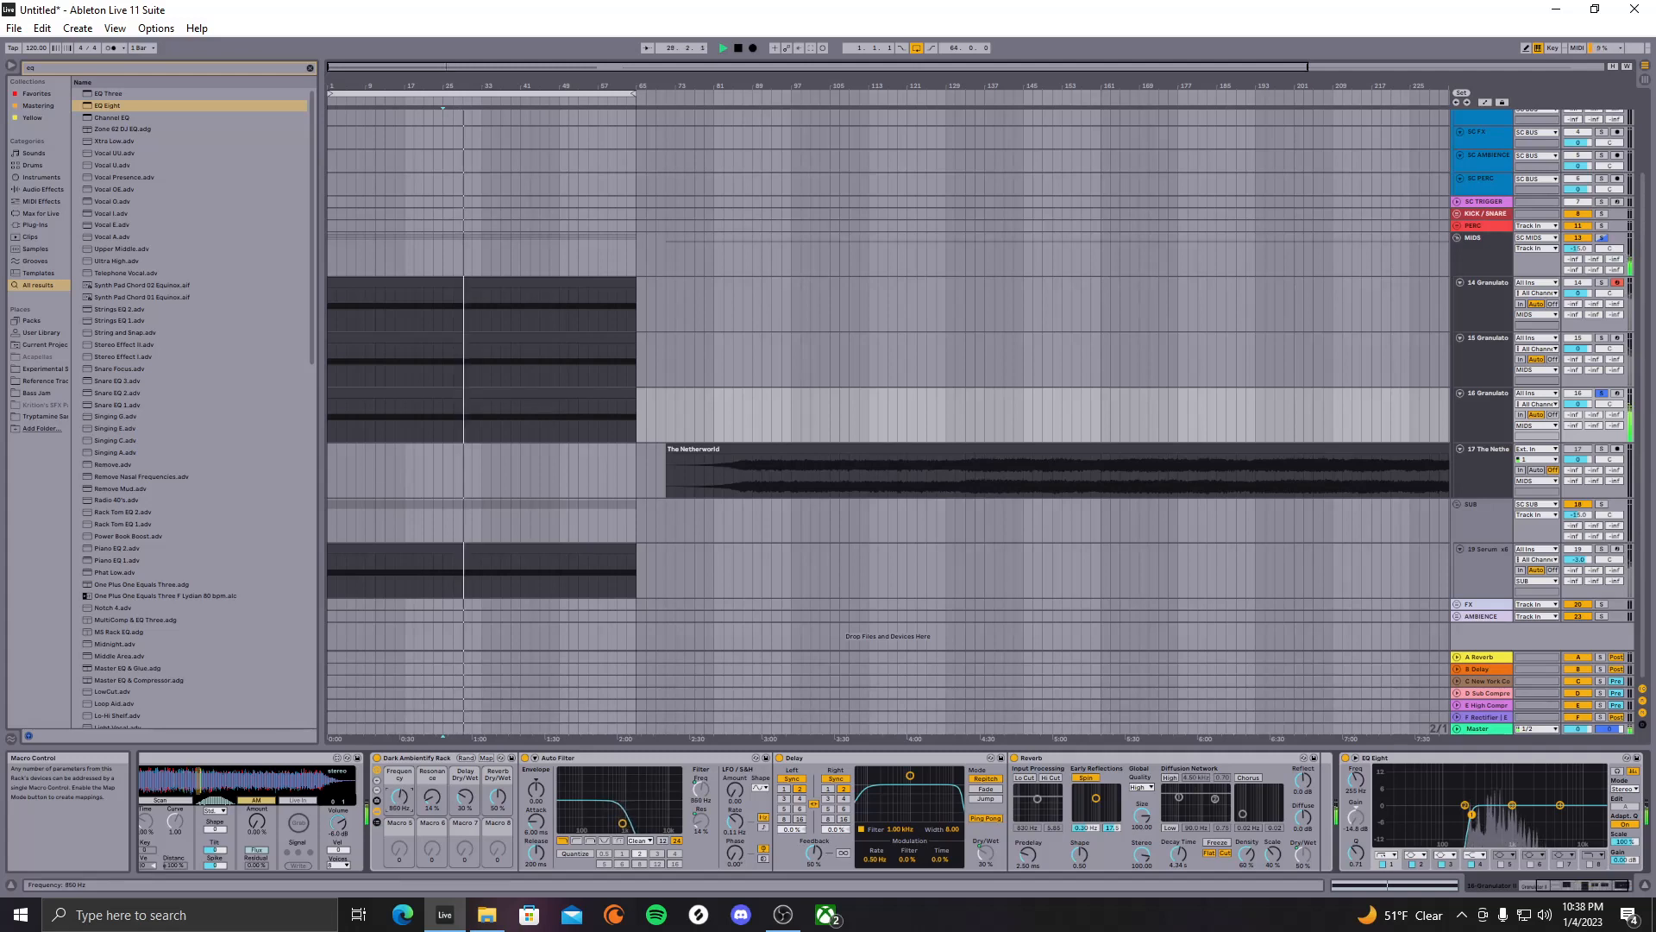
{"action": "left_click", "coordinate": [1604, 394]}
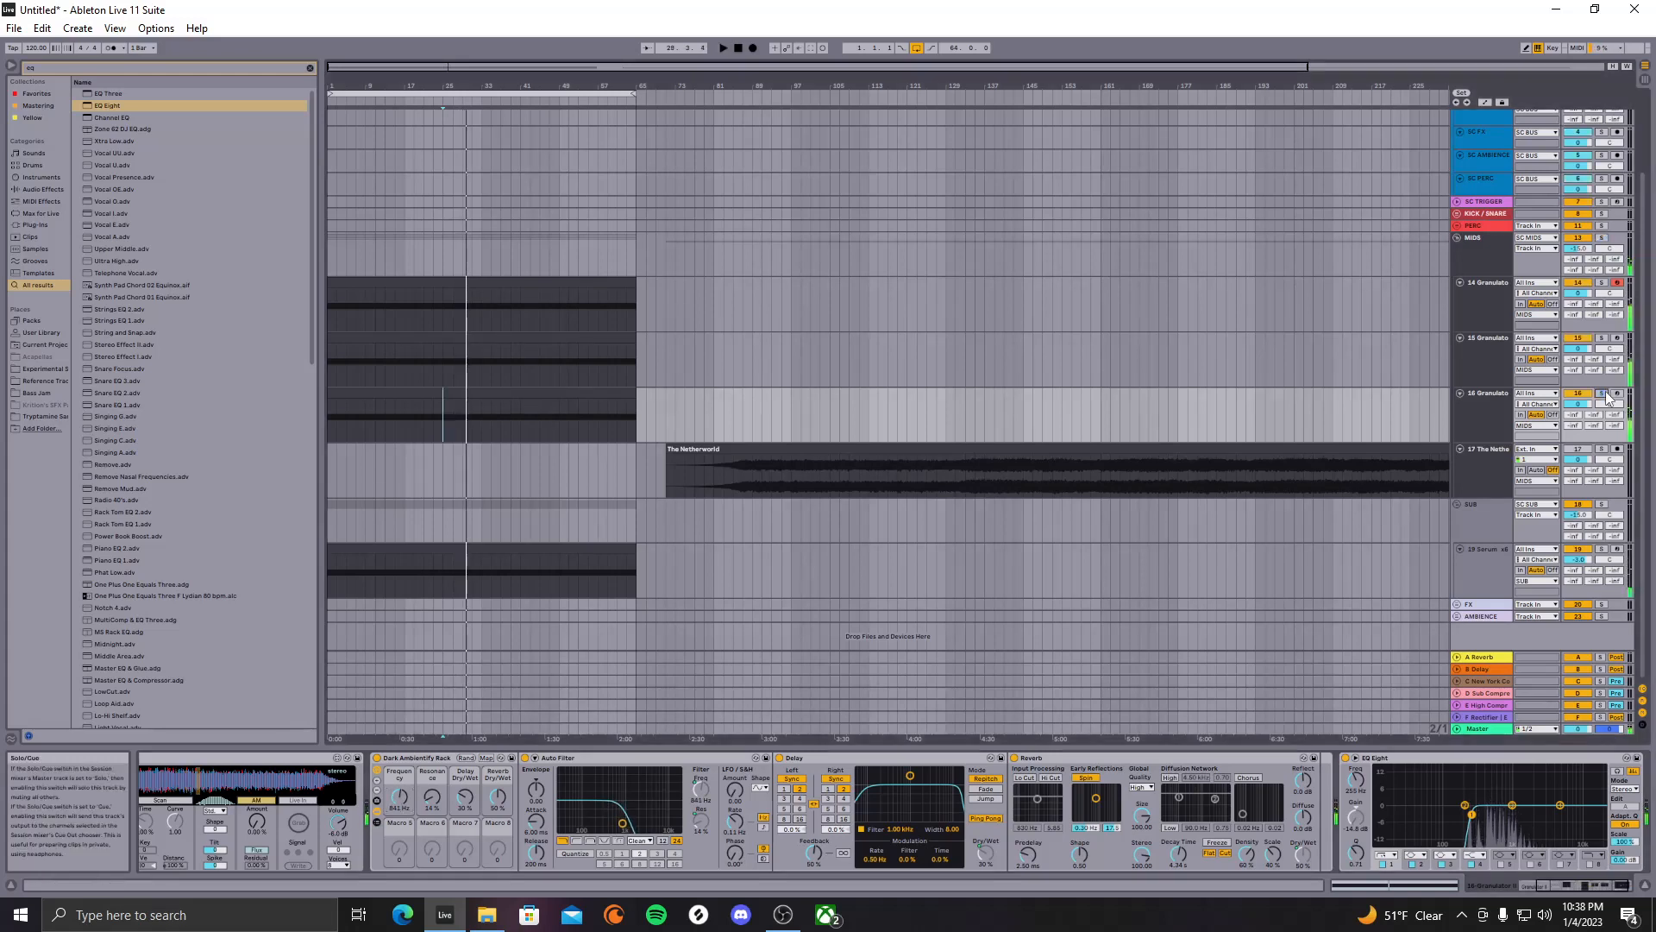
{"action": "key", "text": "space"}
{"action": "key", "text": "space"}
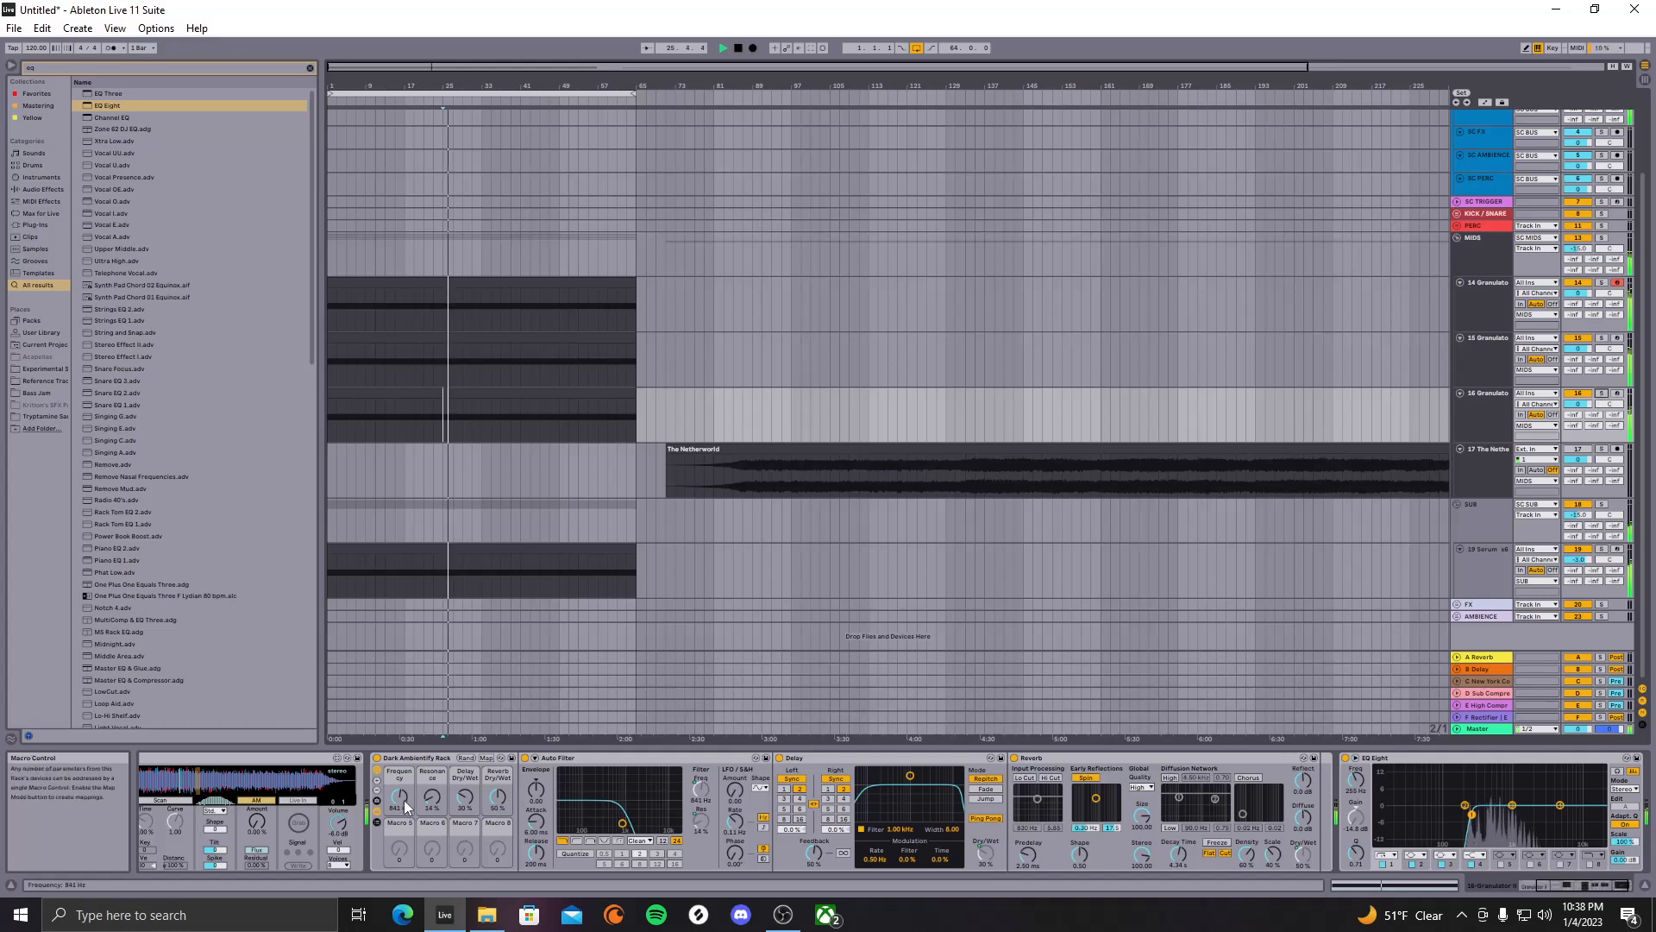
Delete The Netherworld clip from track 17 with automation view turned off
{"action": "left_click", "coordinate": [1485, 102]}
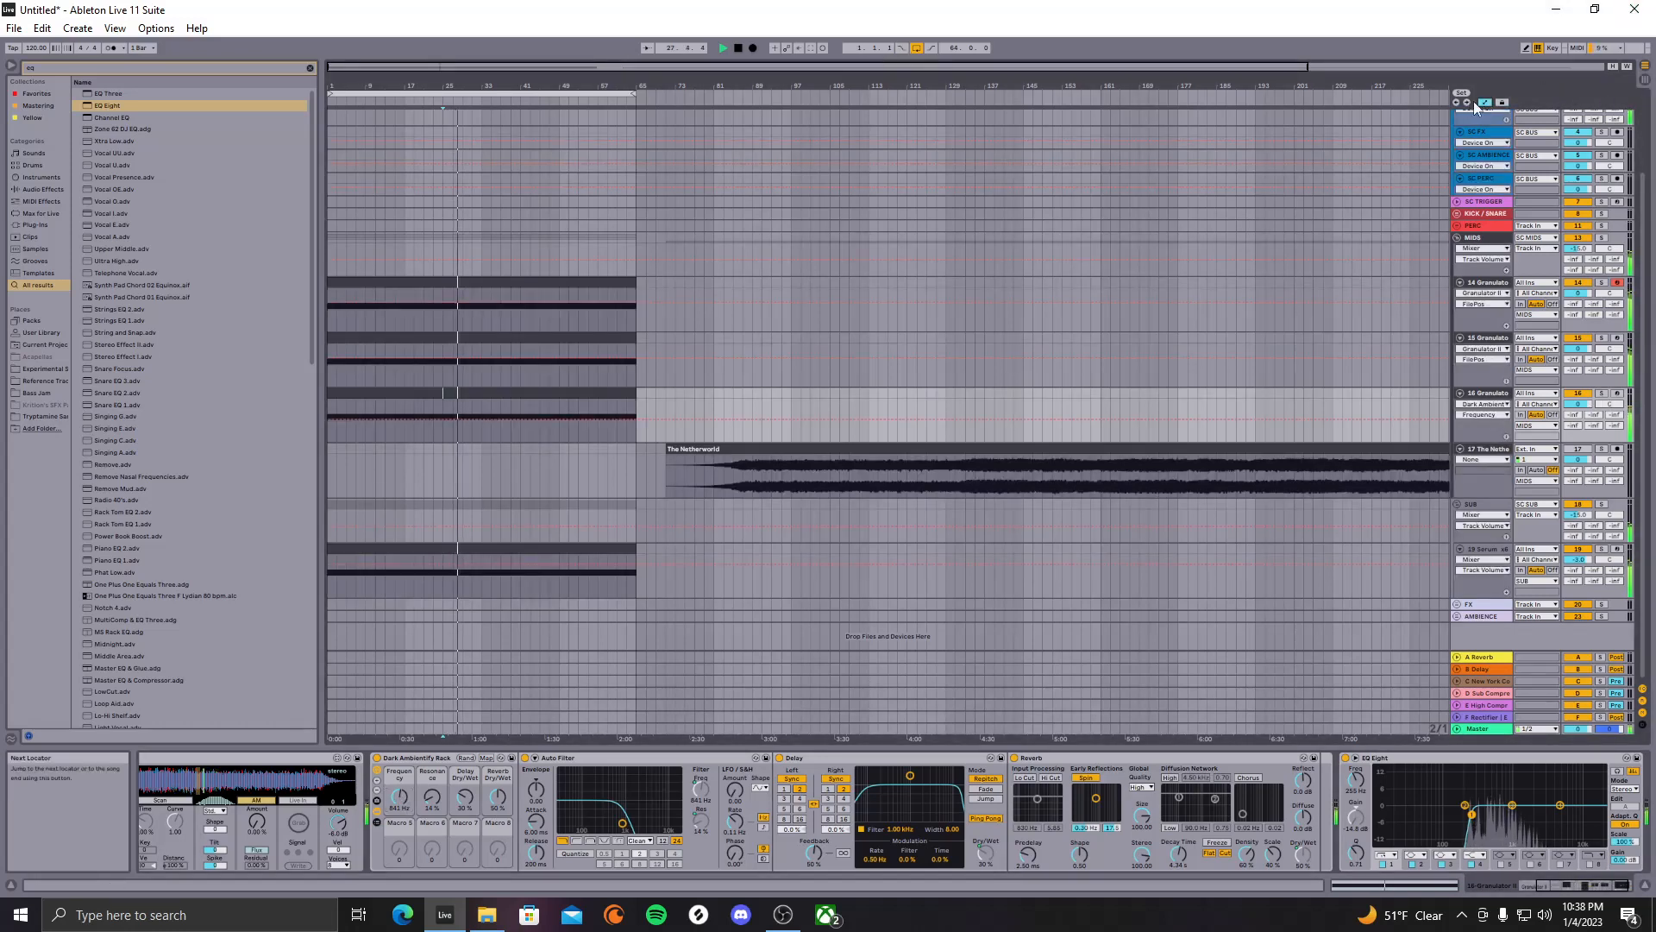
{"action": "key", "text": "a"}
{"action": "left_click", "coordinate": [1043, 449]}
{"action": "key", "text": "Delete"}
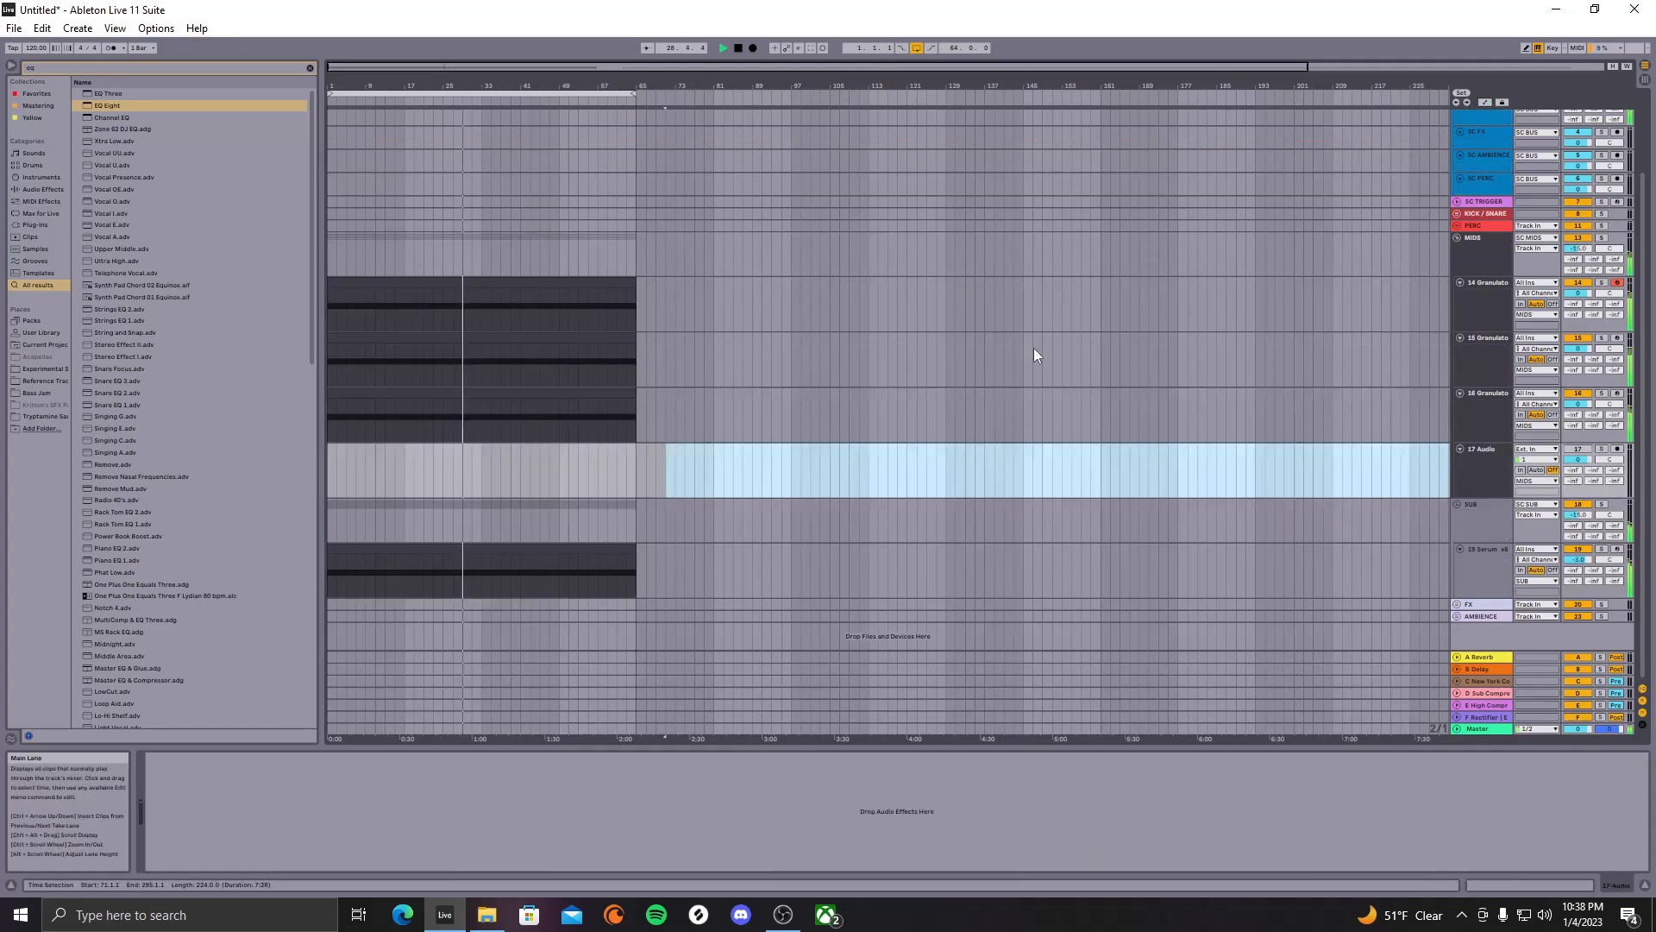
Duplicate bars 1–65 on tracks 14–19 so they repeat after themselves
{"action": "left_click_drag", "start_coordinate": [636, 305], "coordinate": [286, 540]}
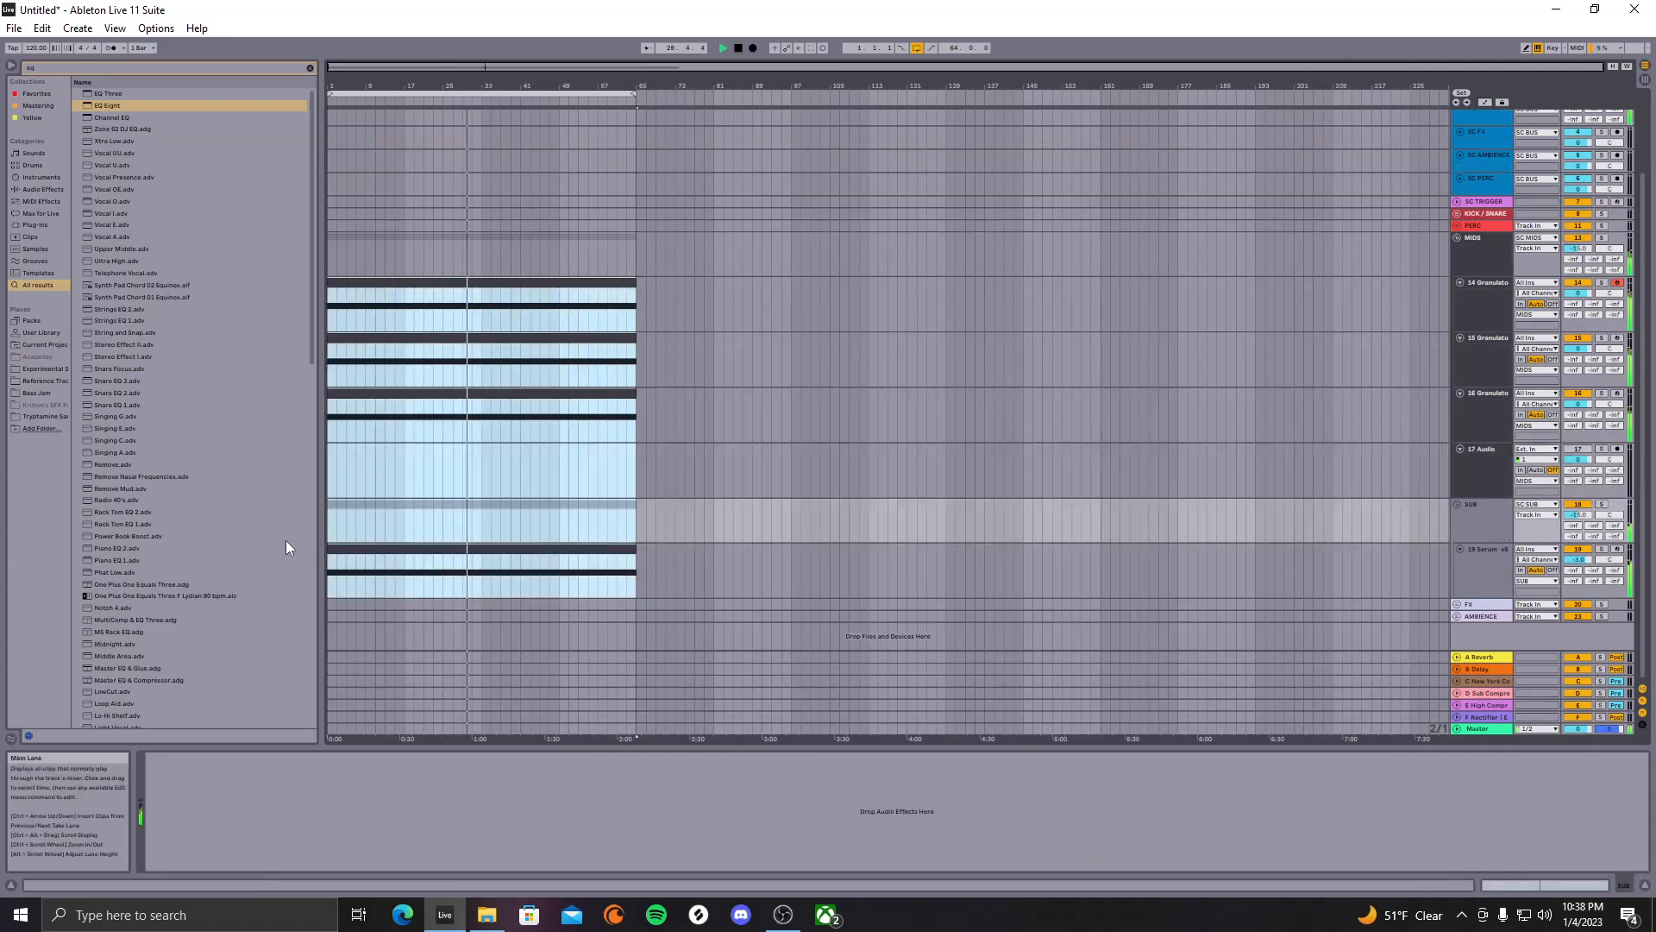
{"action": "key", "text": "ctrl+d"}
{"action": "left_click", "coordinate": [992, 366]}
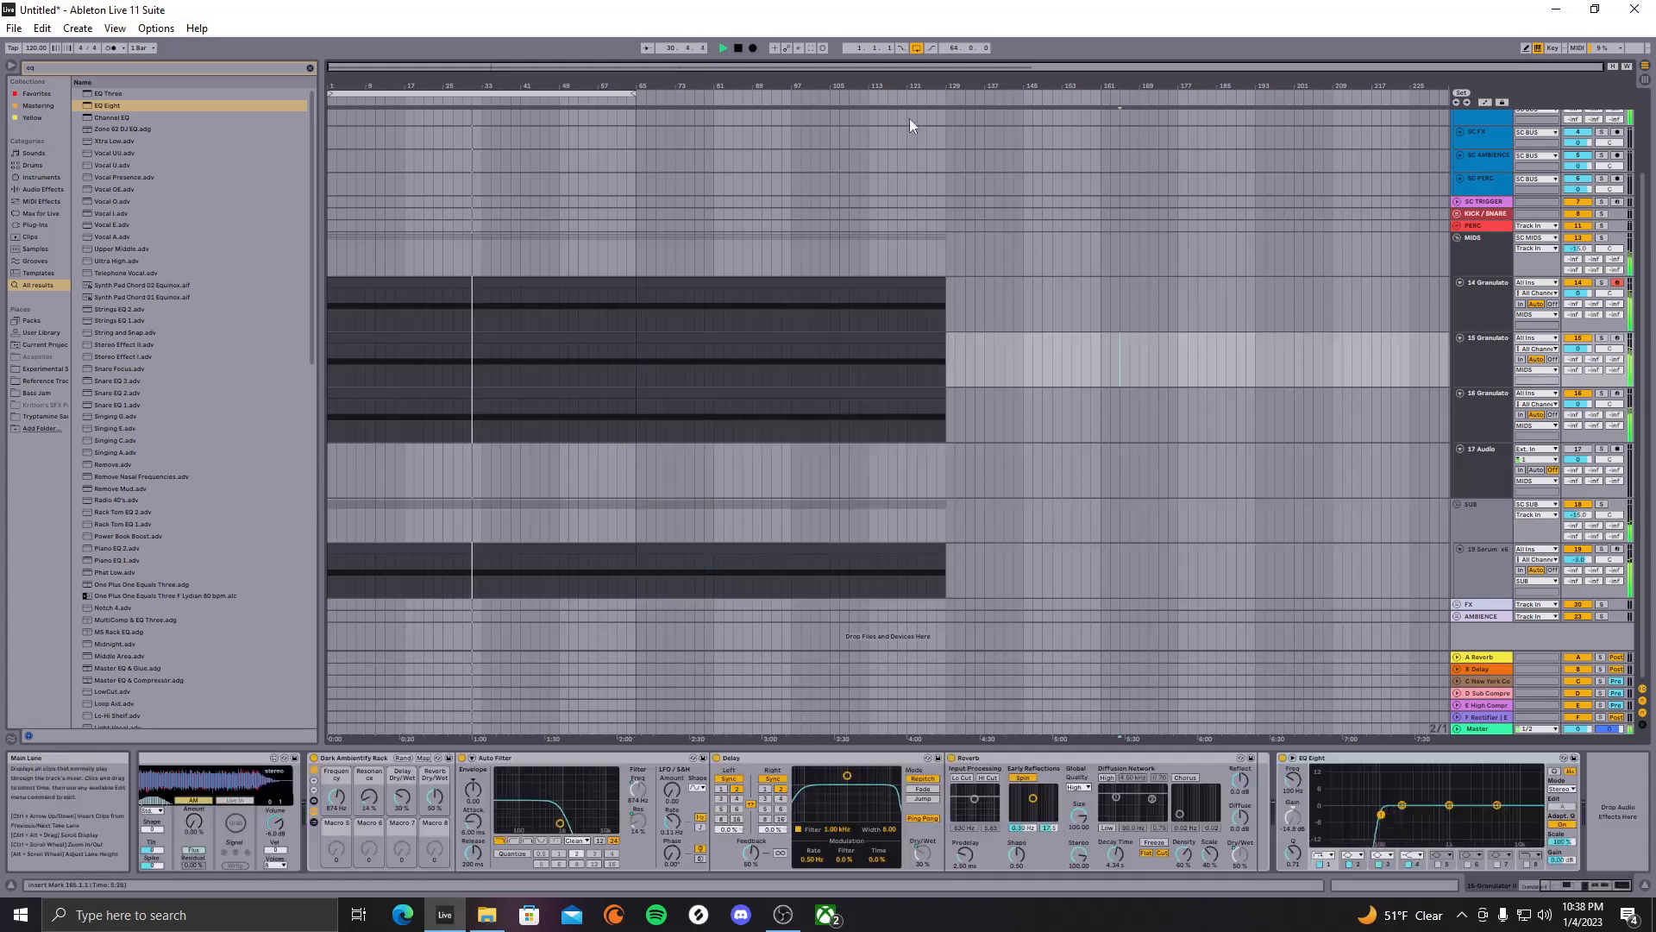
Extend the loop end to bar 129 and open track 16's first clip for note editing
{"action": "left_click_drag", "start_coordinate": [637, 93], "coordinate": [942, 131]}
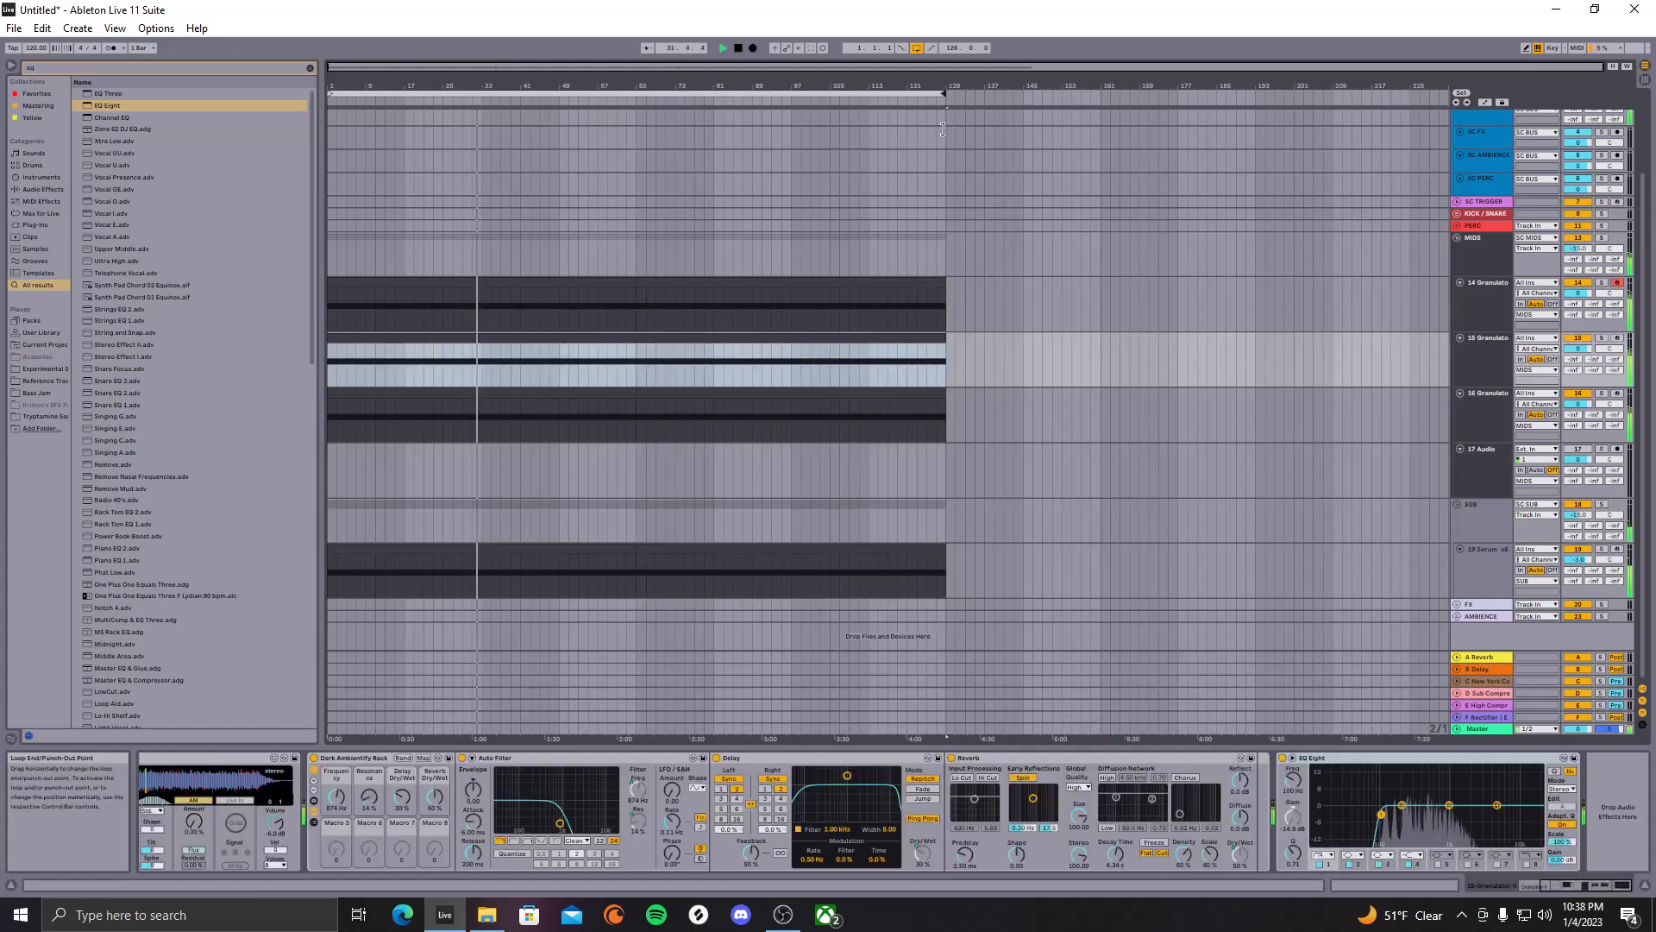
{"action": "left_click", "coordinate": [584, 336]}
{"action": "left_click", "coordinate": [1013, 373]}
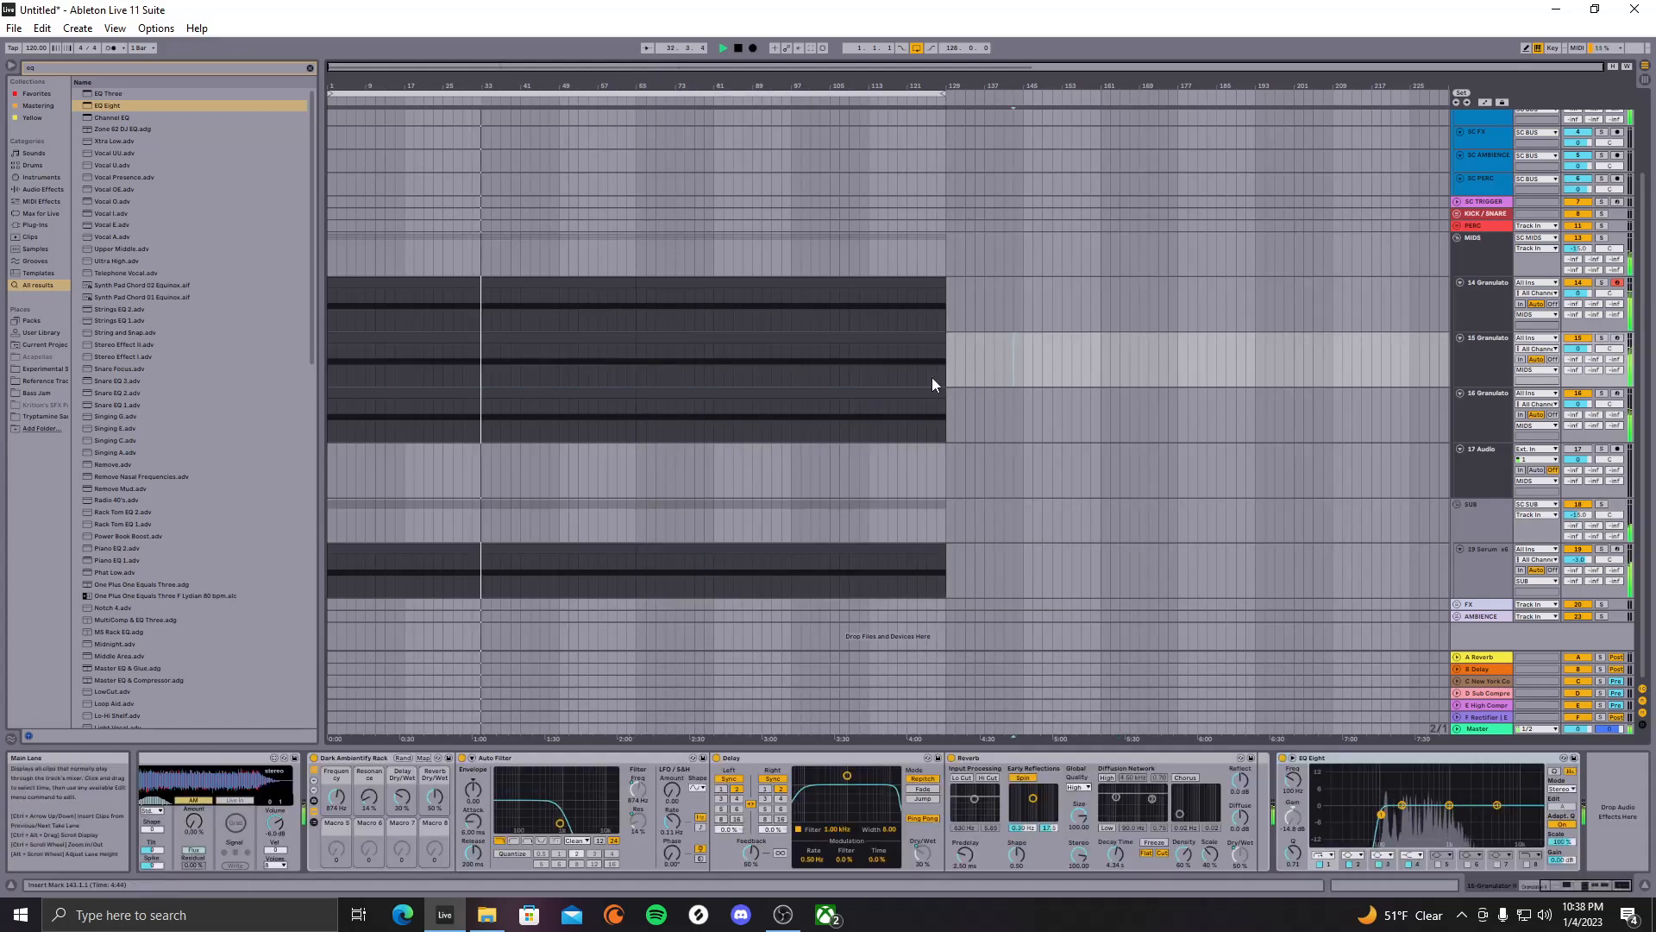
{"action": "left_click", "coordinate": [581, 395]}
{"action": "double_click", "coordinate": [582, 395]}
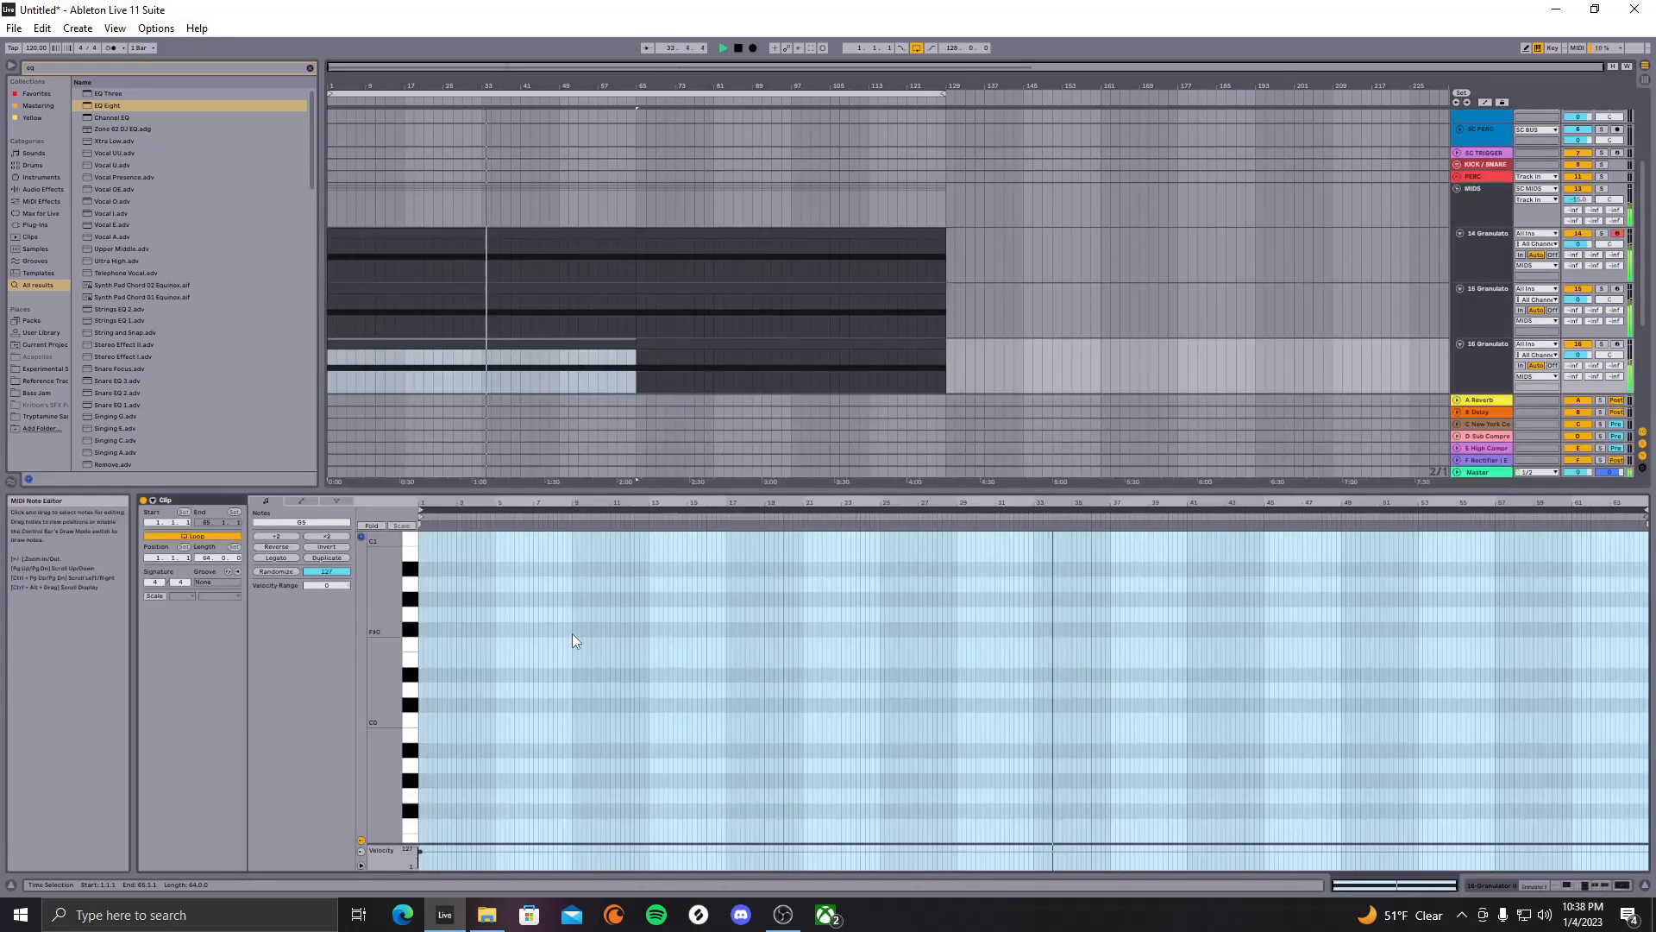
Leave track 16's piano roll and show the 16 Granulato device chain via tracks 15 and 16
{"action": "scroll", "coordinate": [580, 649], "scroll_direction": "up", "scroll_amount": 3}
{"action": "scroll", "coordinate": [586, 654], "scroll_direction": "up", "scroll_amount": 15}
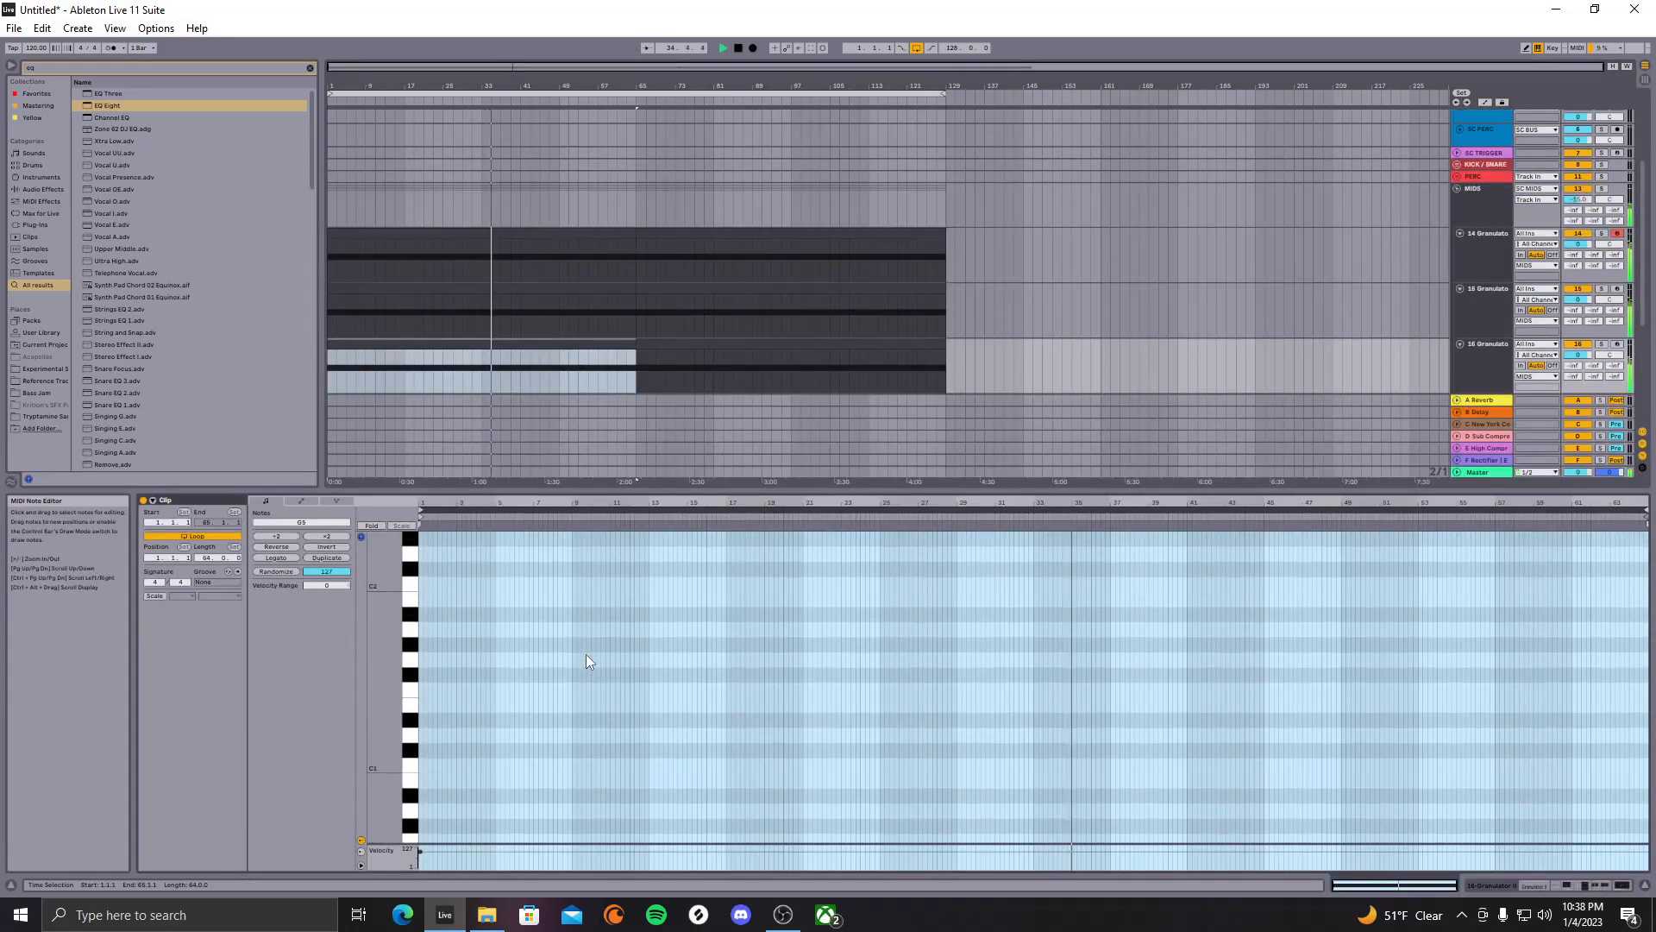
{"action": "scroll", "coordinate": [586, 641], "scroll_direction": "up", "scroll_amount": 5}
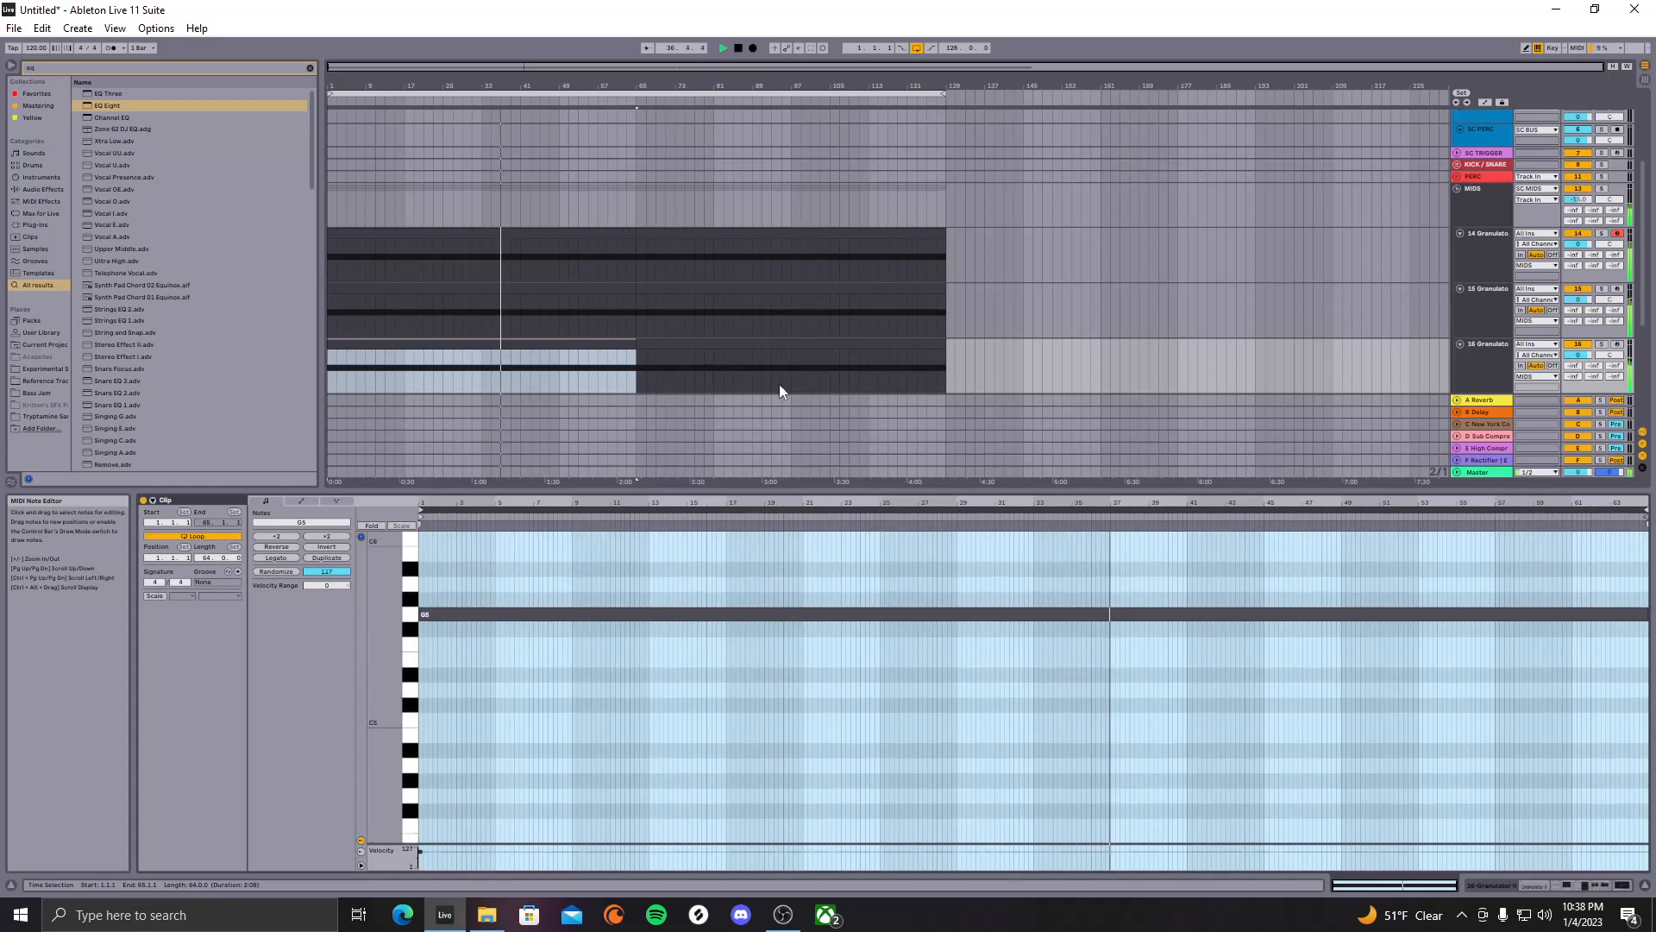
{"action": "left_click", "coordinate": [1494, 345]}
{"action": "left_click", "coordinate": [1023, 339]}
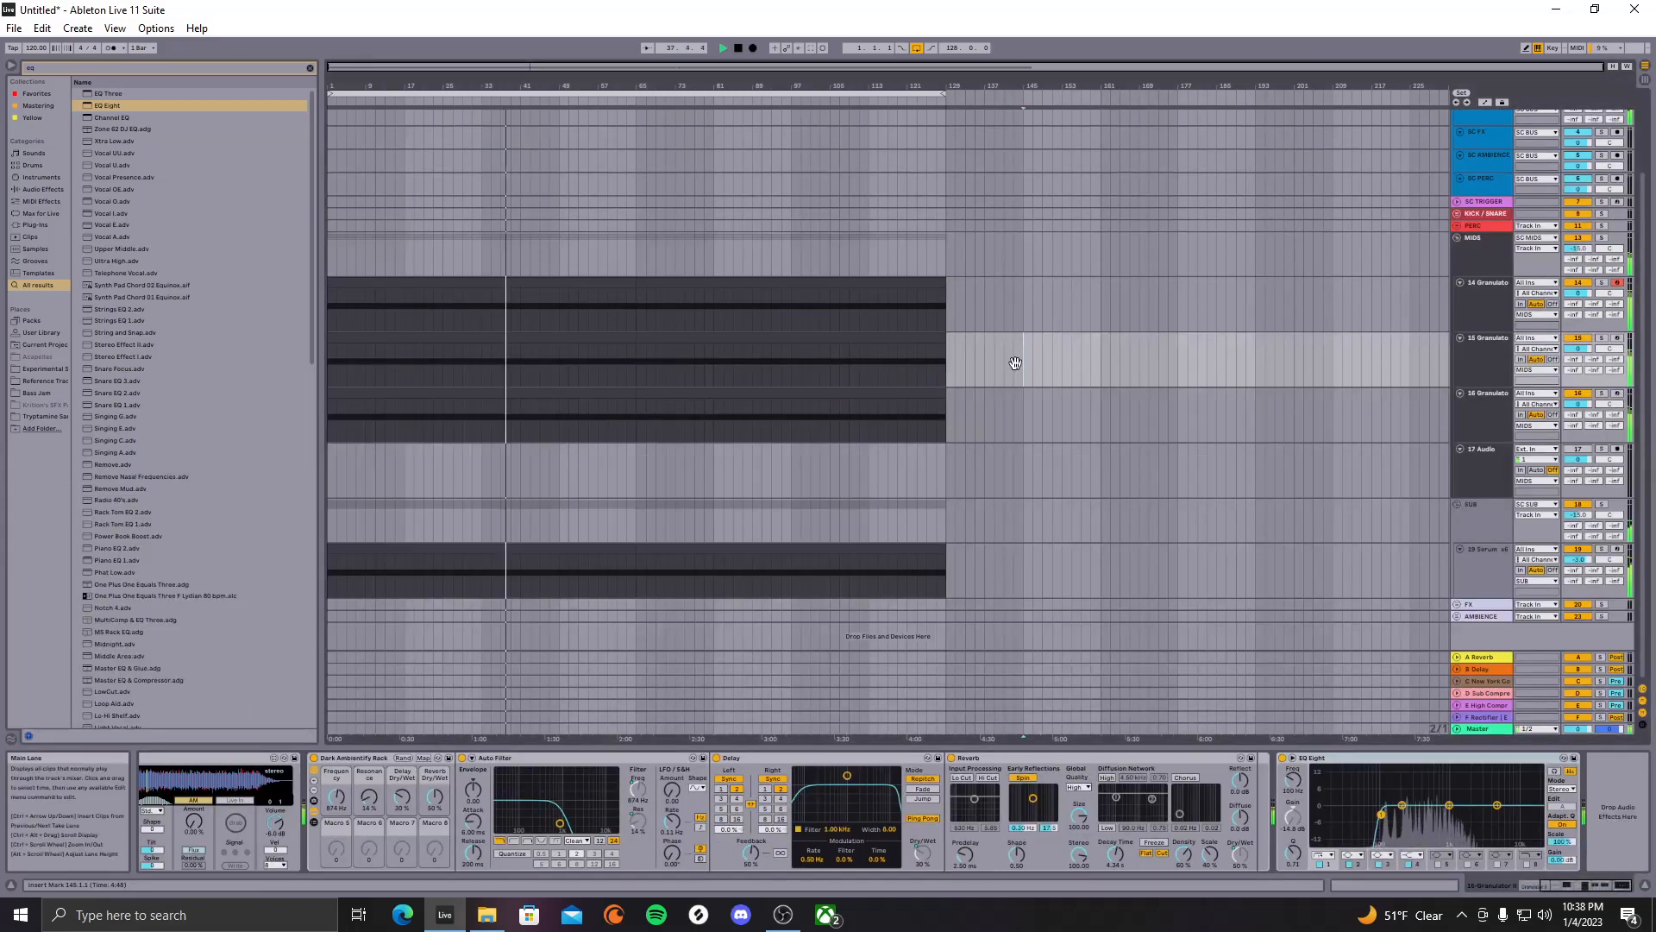
{"action": "left_click", "coordinate": [1477, 410]}
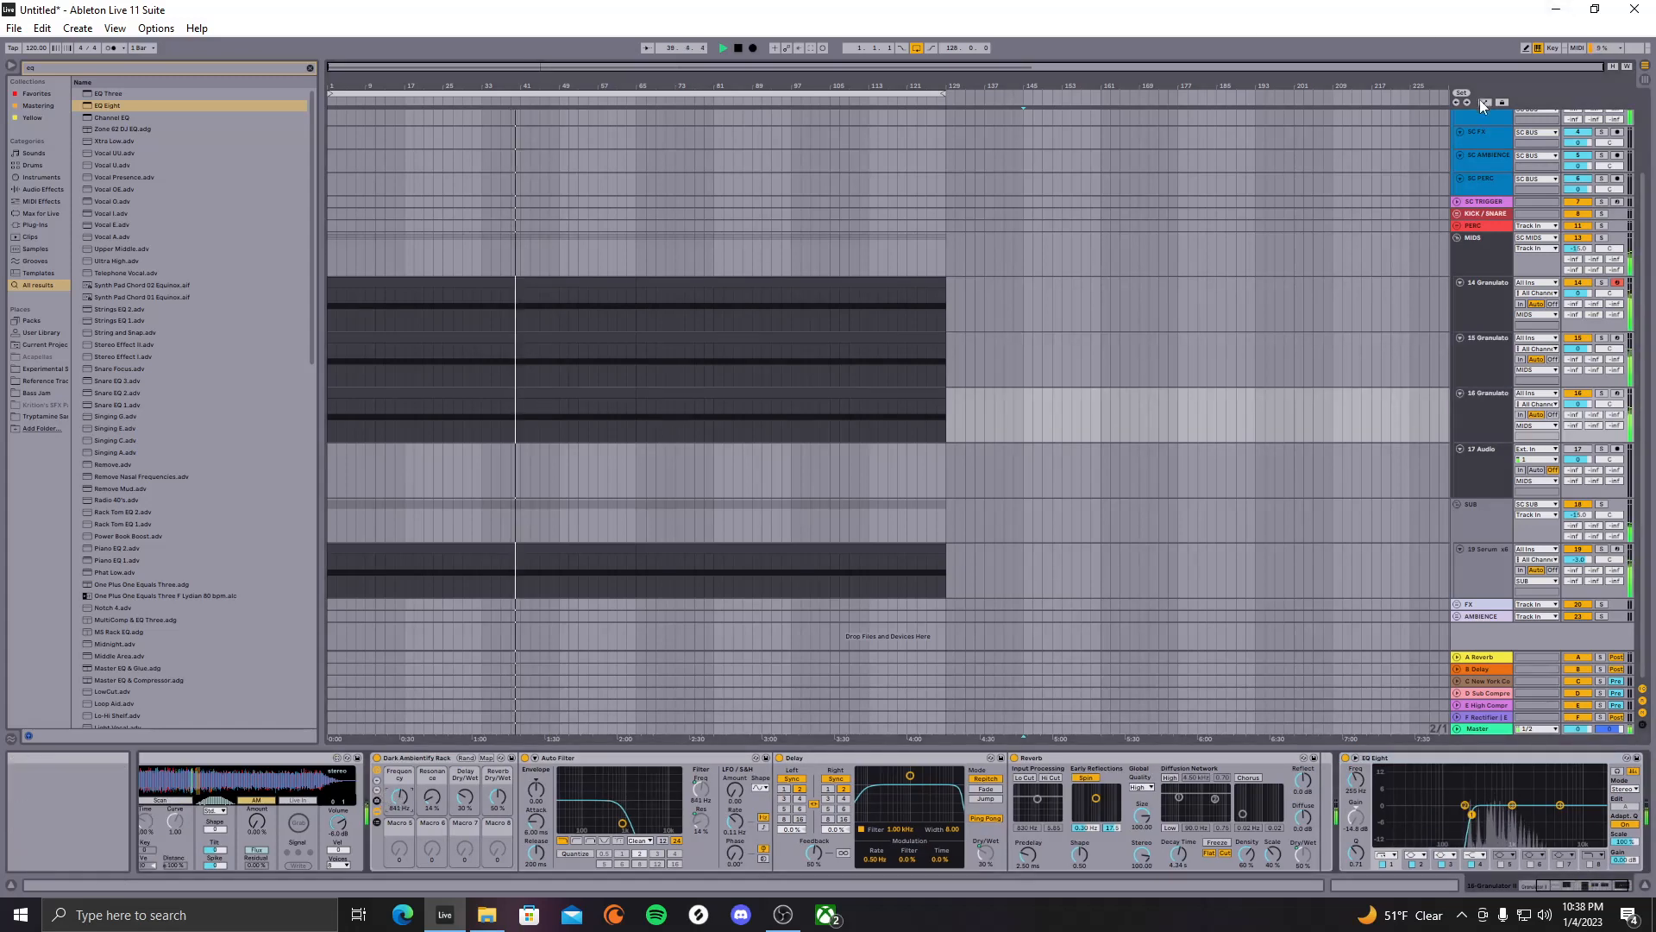
Show automation, inspect track 16's Frequency envelope, and place the playhead at bar 53
{"action": "key", "text": "a"}
{"action": "left_click_drag", "start_coordinate": [558, 419], "coordinate": [597, 417]}
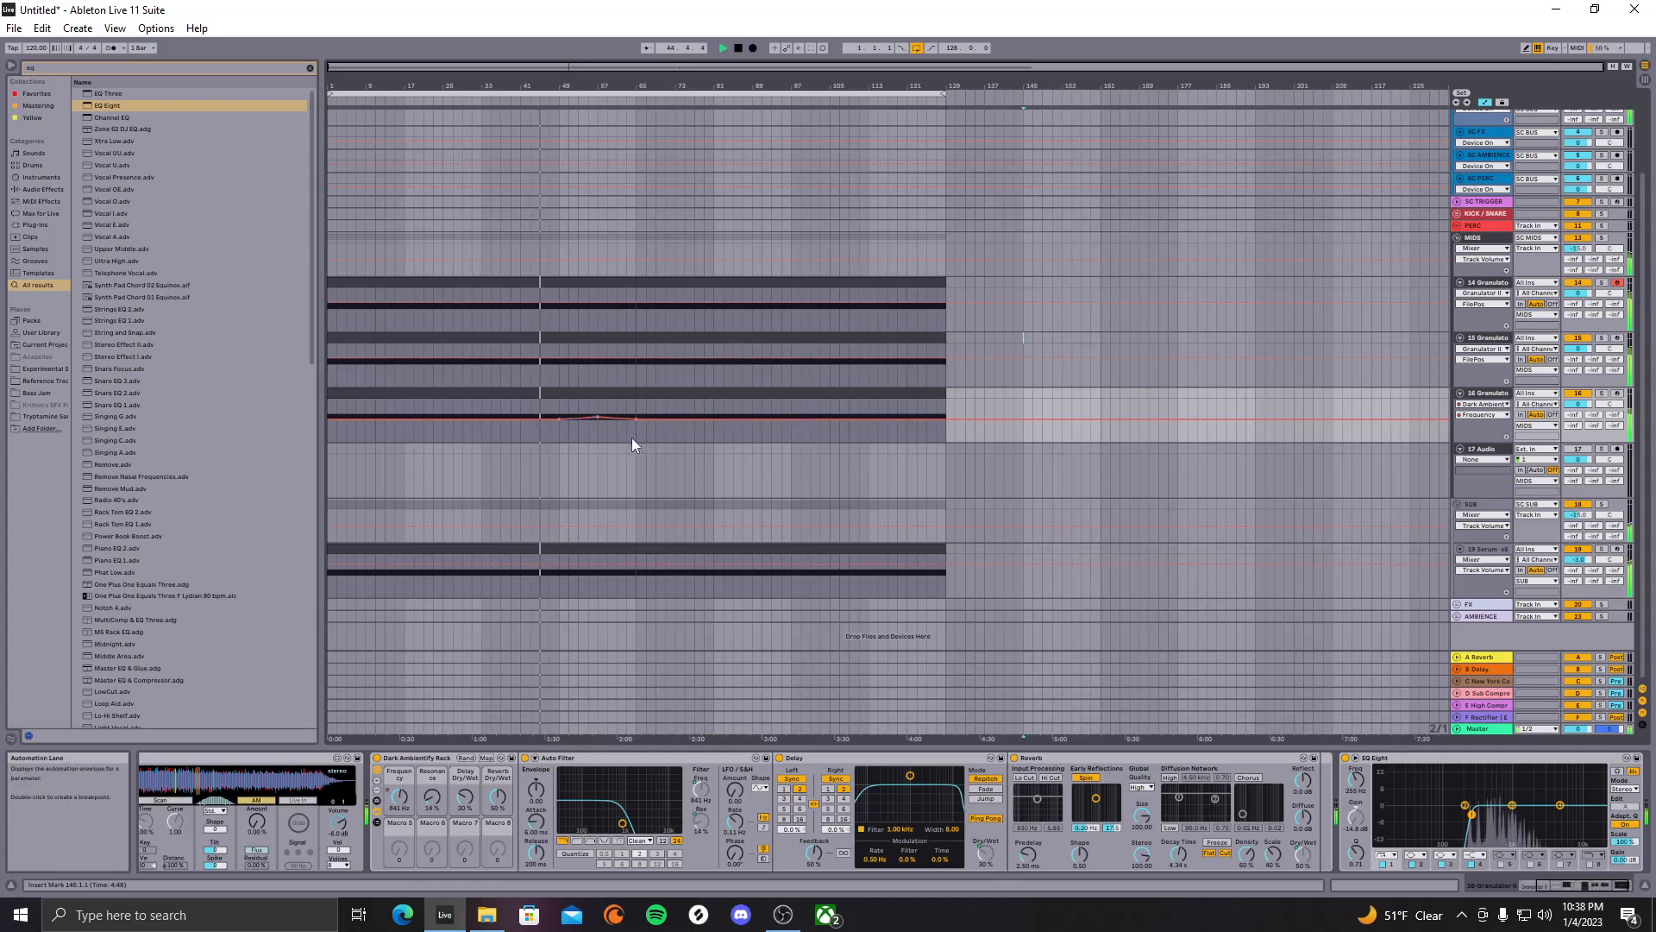
{"action": "left_click_drag", "start_coordinate": [632, 439], "coordinate": [947, 475]}
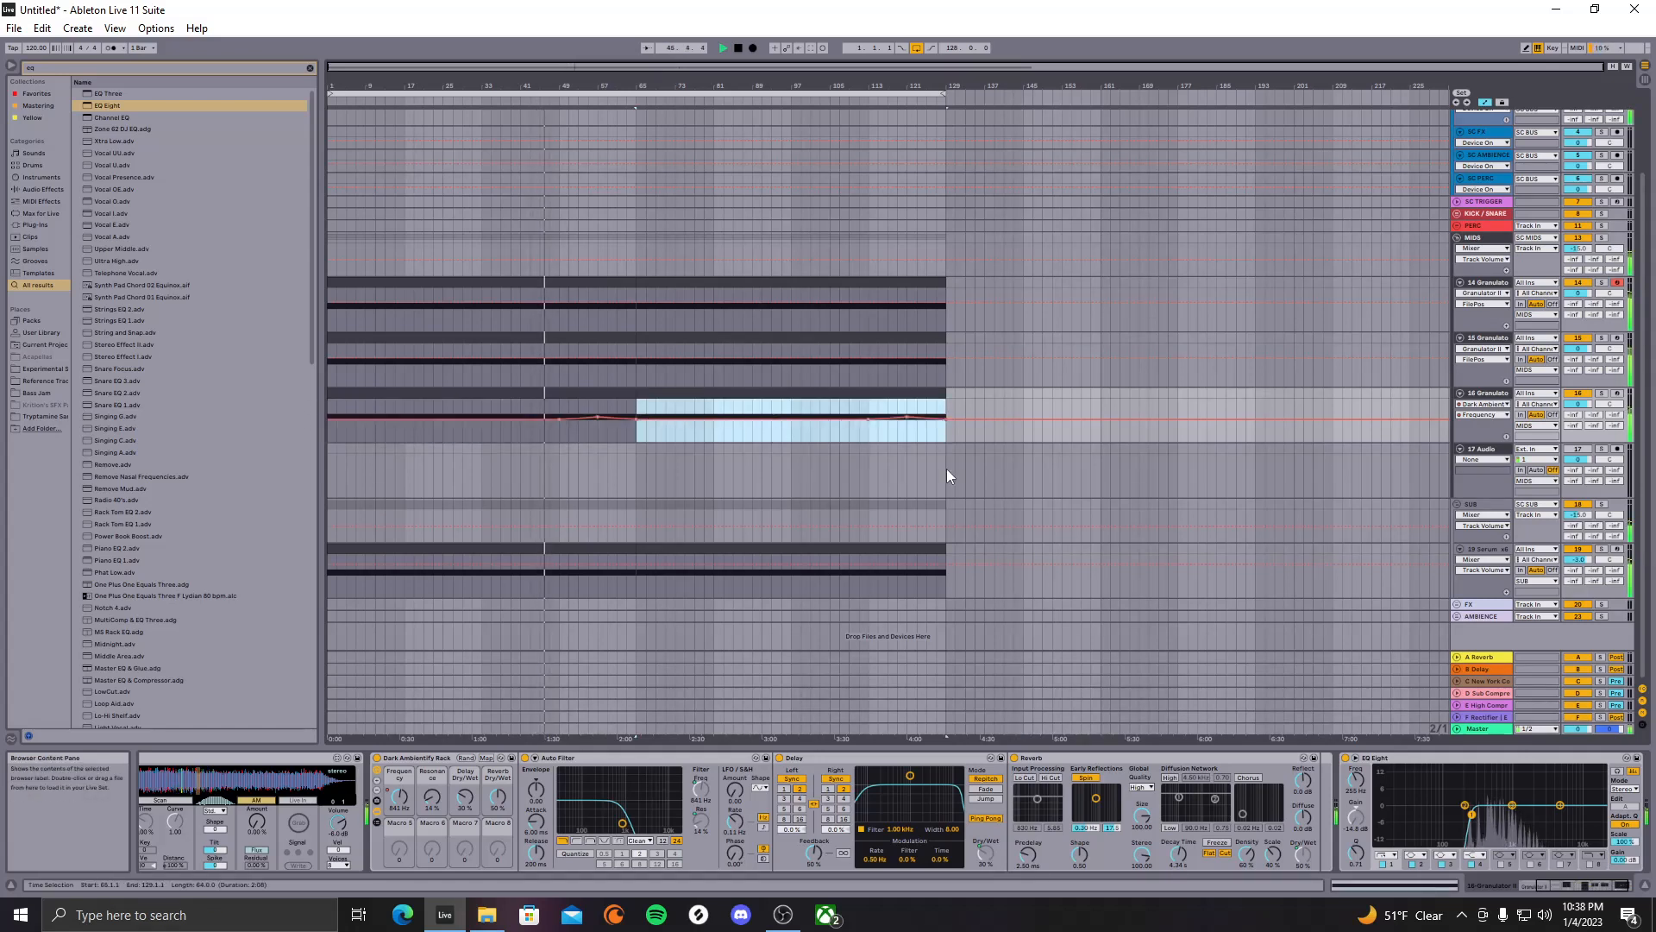
{"action": "left_click", "coordinate": [975, 434]}
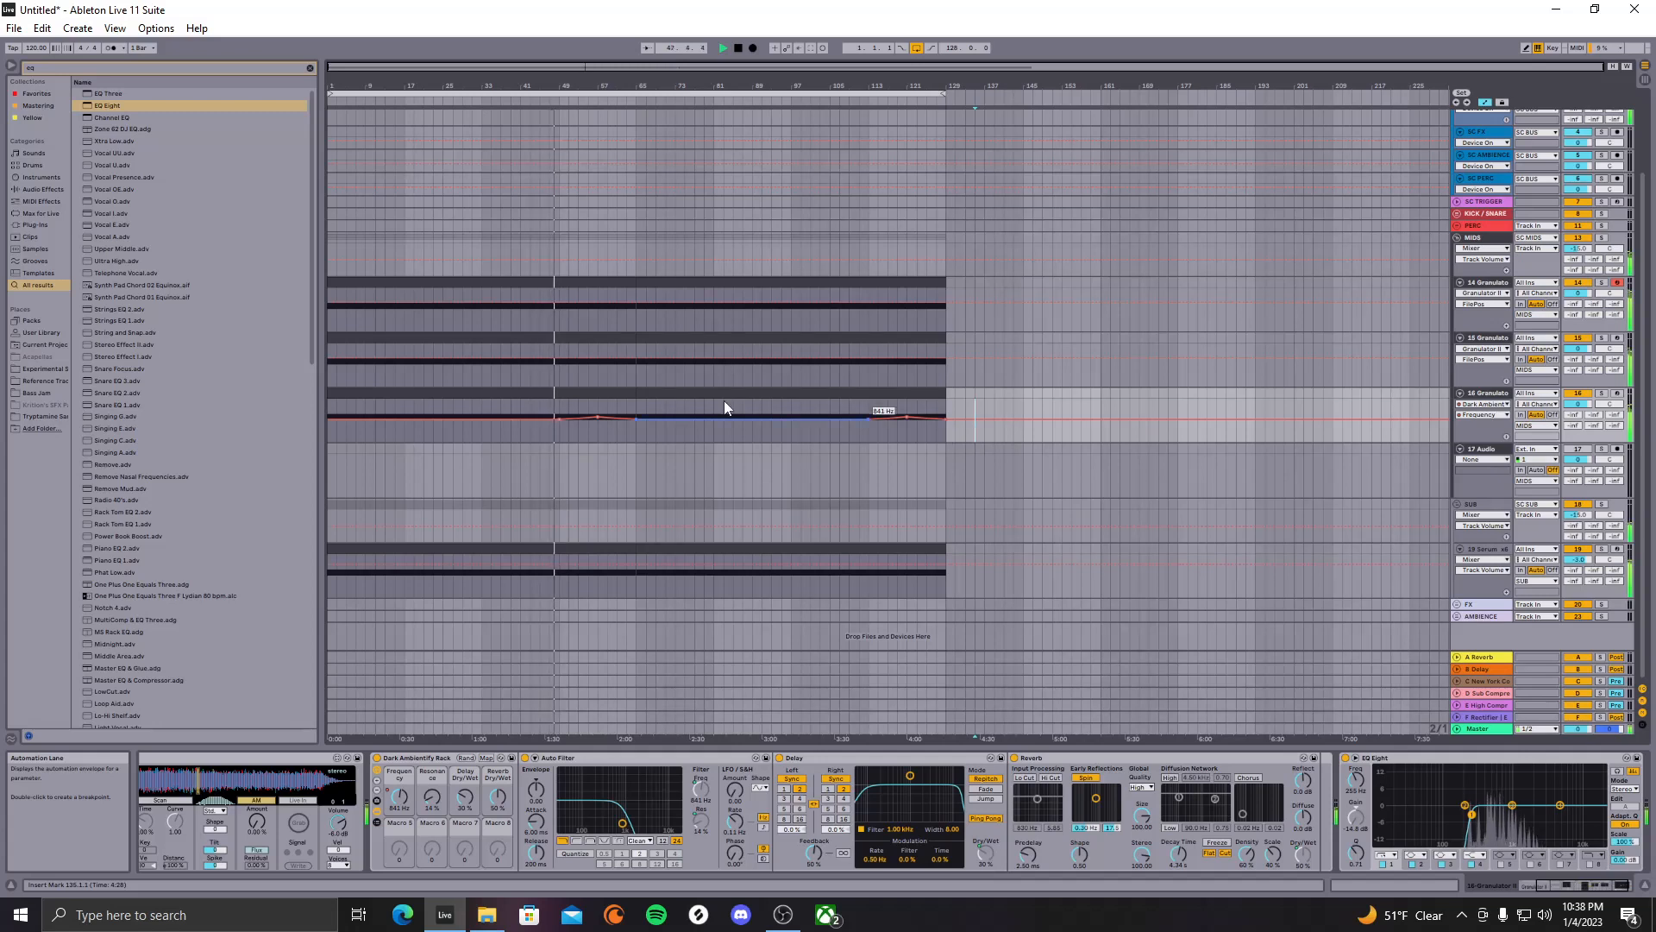
{"action": "left_click", "coordinate": [578, 433]}
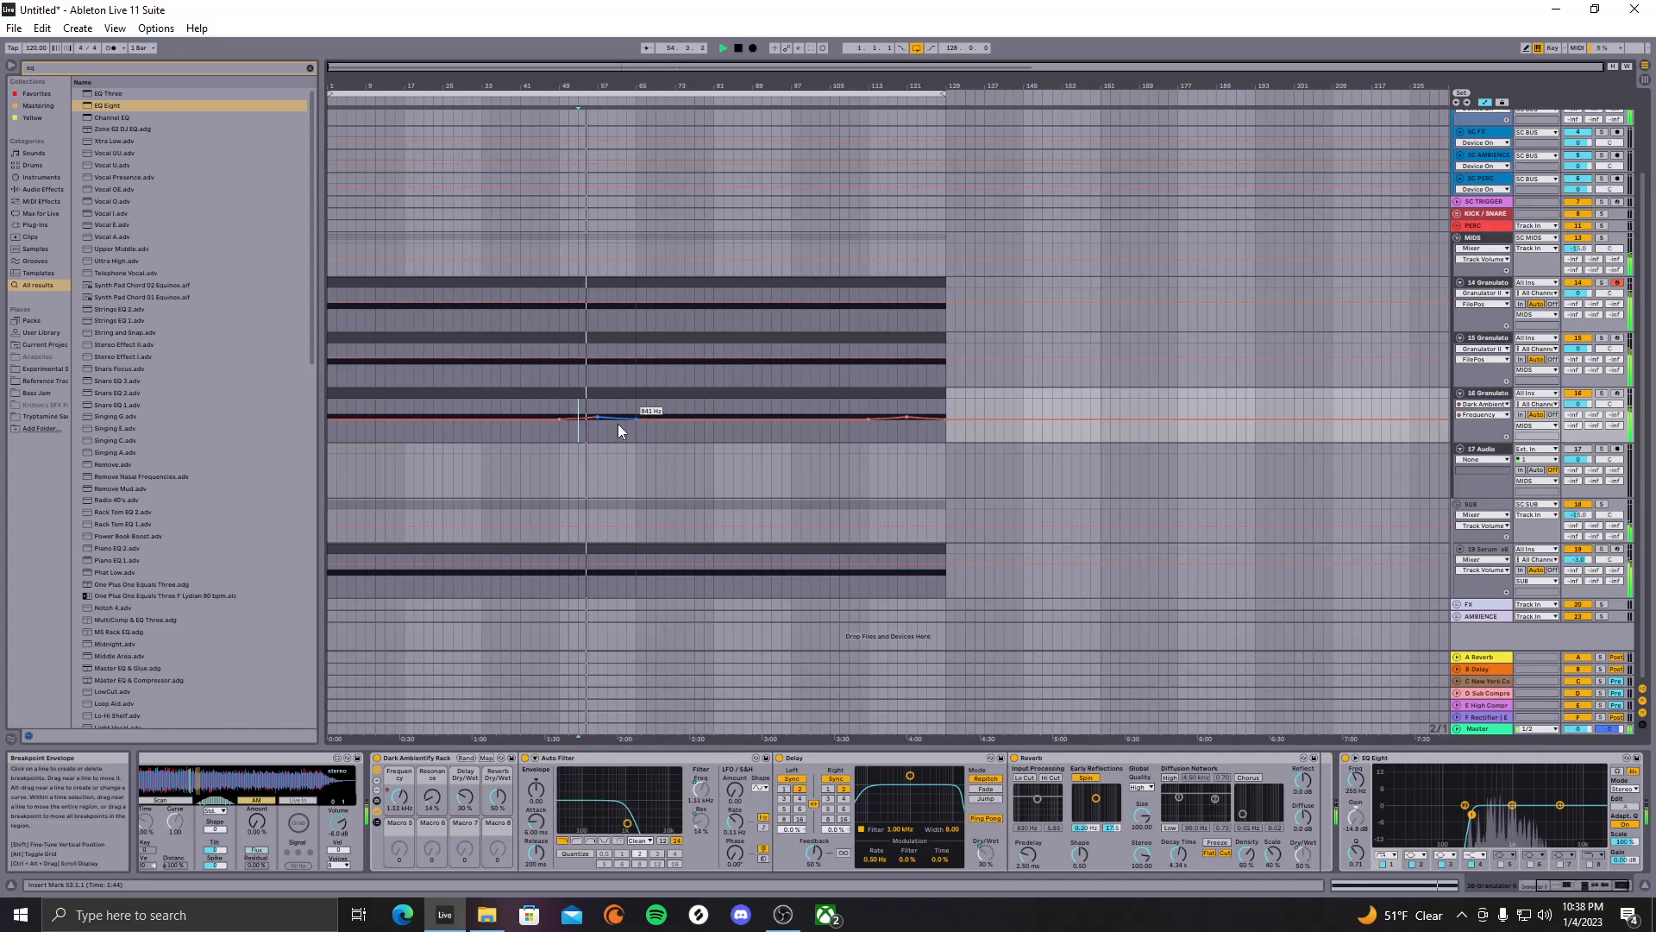
Draw a Delay Dry/Wet swell from 30% to 43% and duplicate bars 1–65 into 65–129
{"action": "left_click", "coordinate": [464, 798]}
{"action": "left_click", "coordinate": [557, 426]}
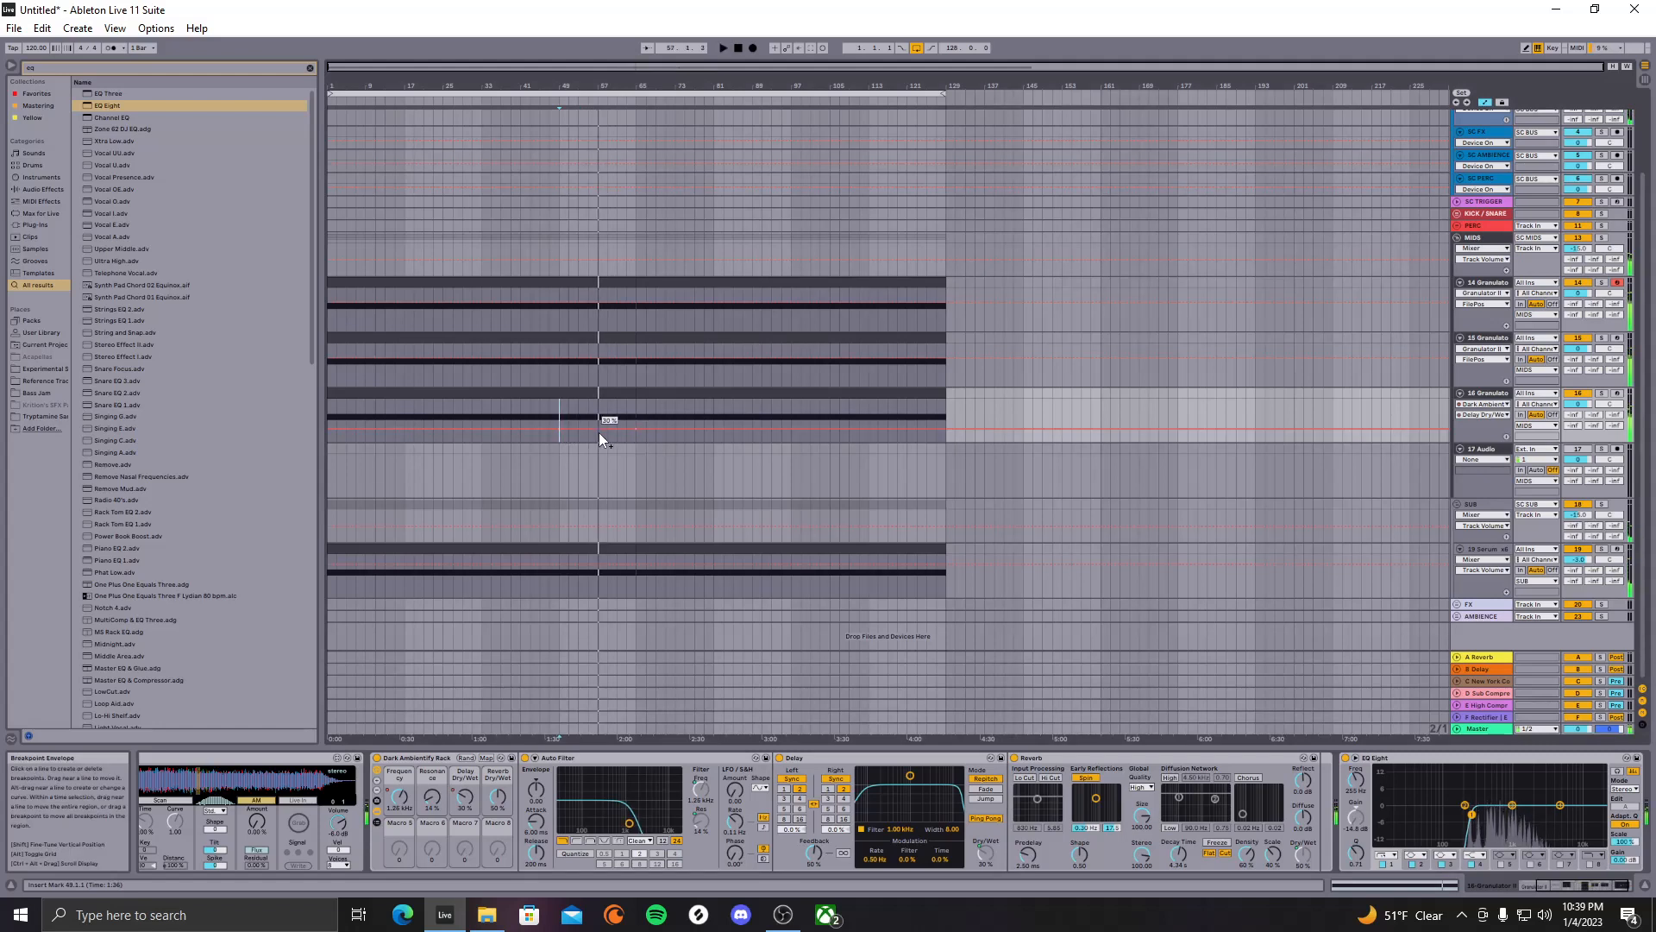
{"action": "left_click_drag", "start_coordinate": [599, 428], "coordinate": [599, 422]}
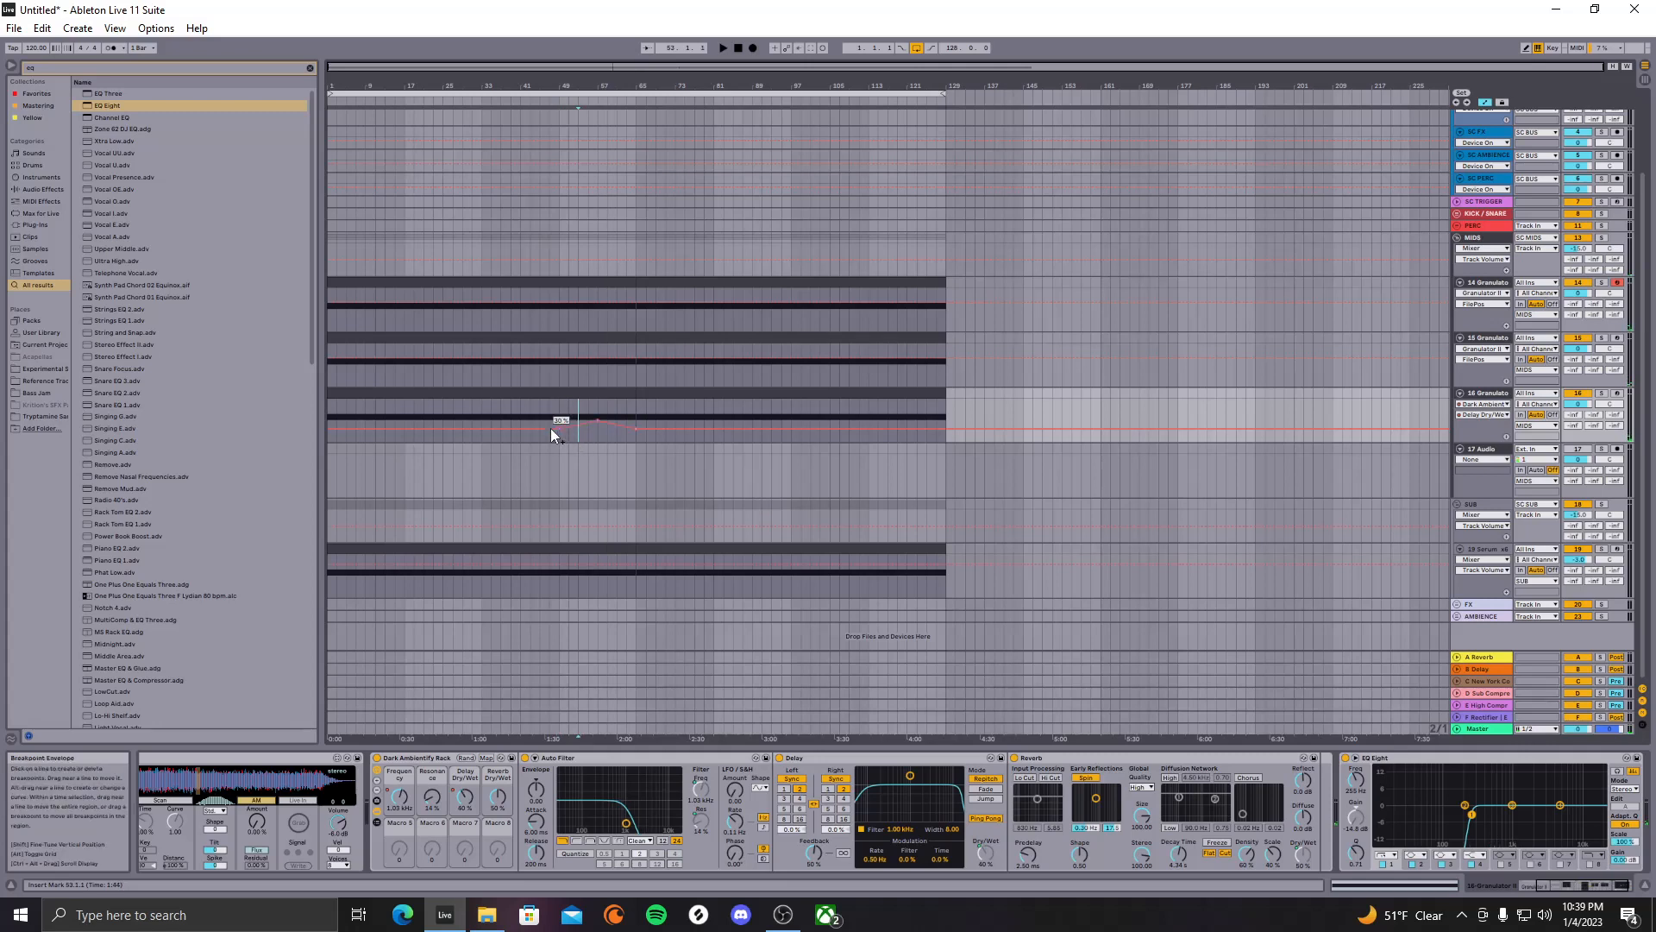
{"action": "key", "text": "space"}
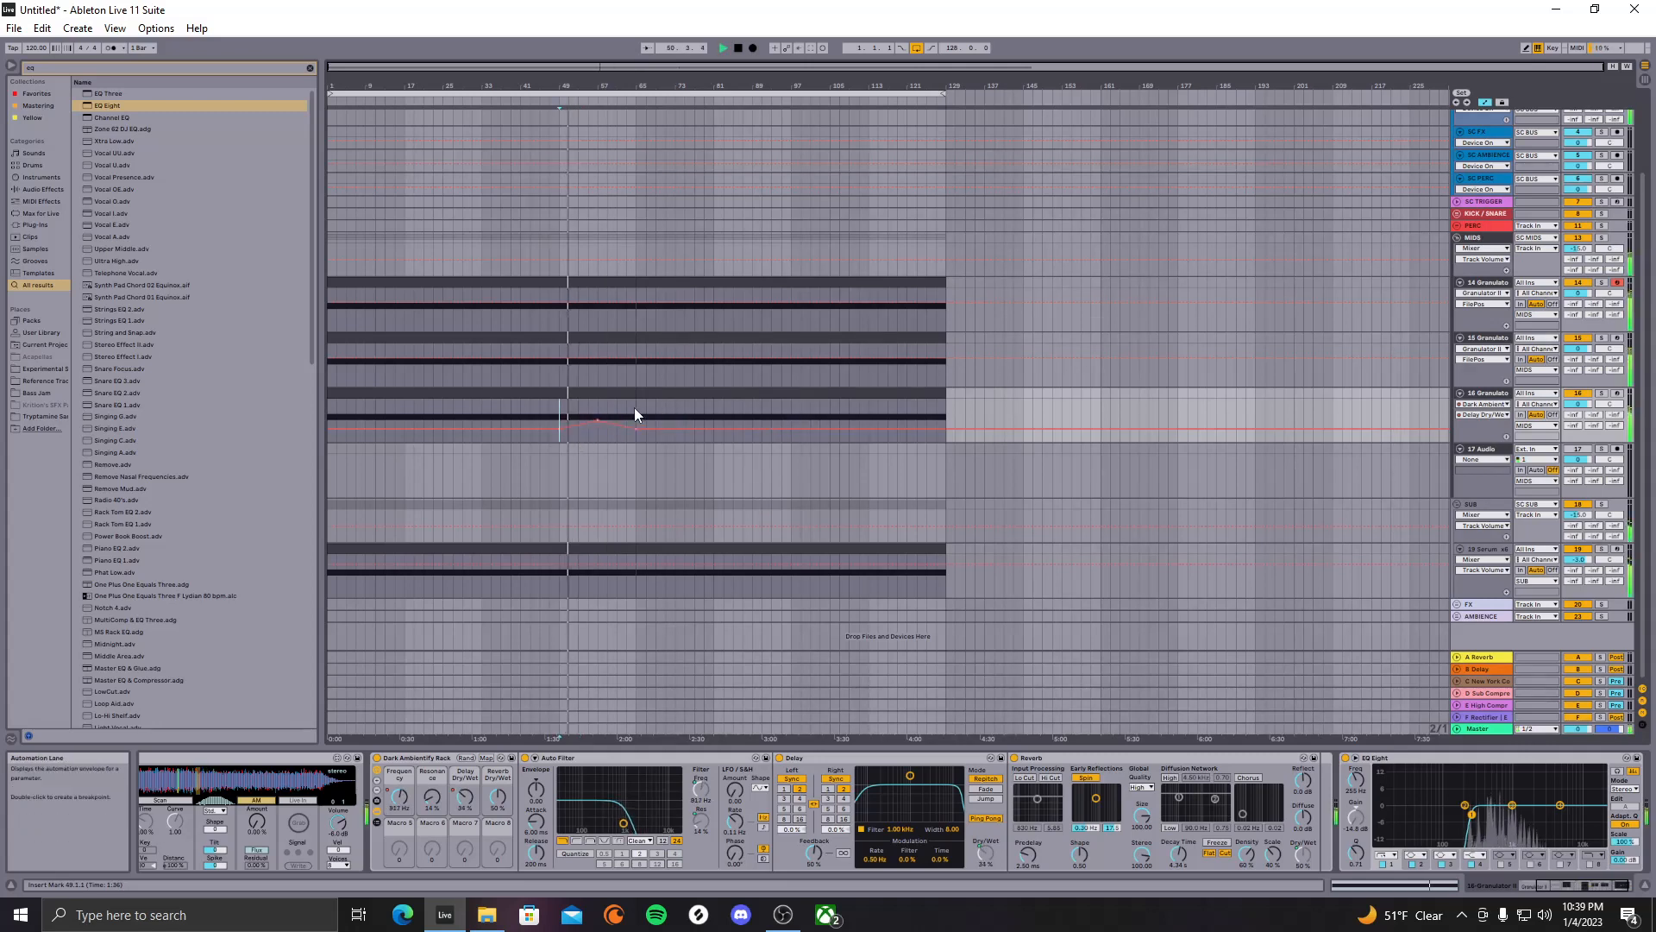
{"action": "left_click_drag", "start_coordinate": [635, 407], "coordinate": [225, 407]}
{"action": "key", "text": "ctrl+d"}
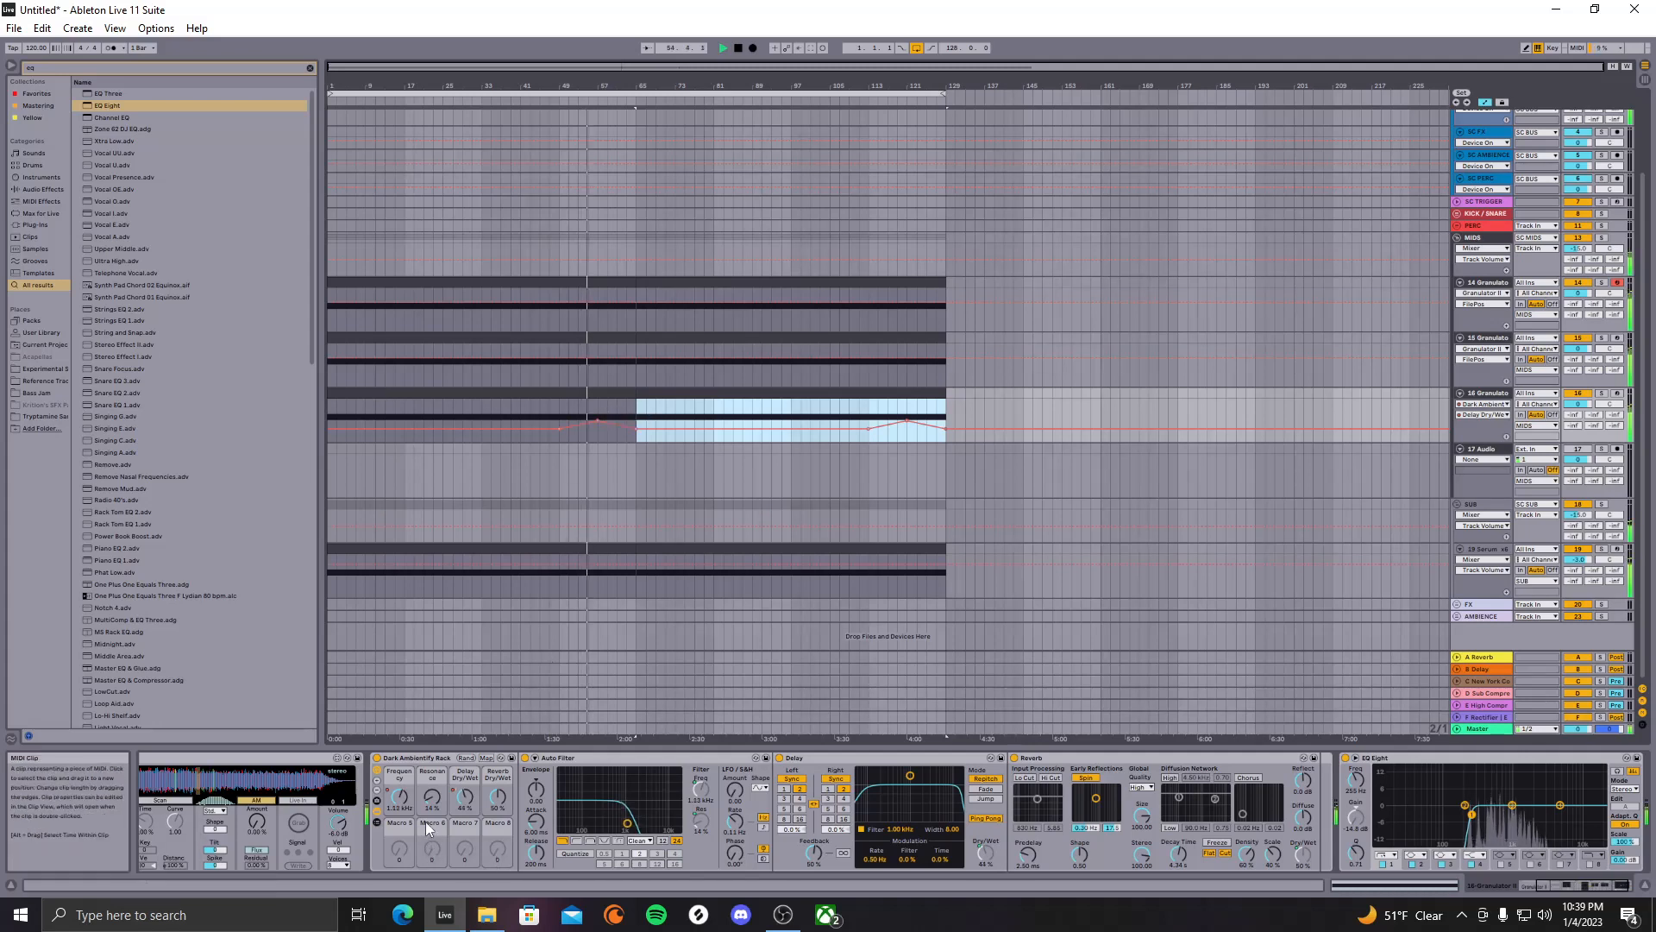
Raise the Frequency breakpoint to 1.53 kHz, duplicate it into bars 65–129, and hide automation
{"action": "left_click", "coordinate": [400, 798]}
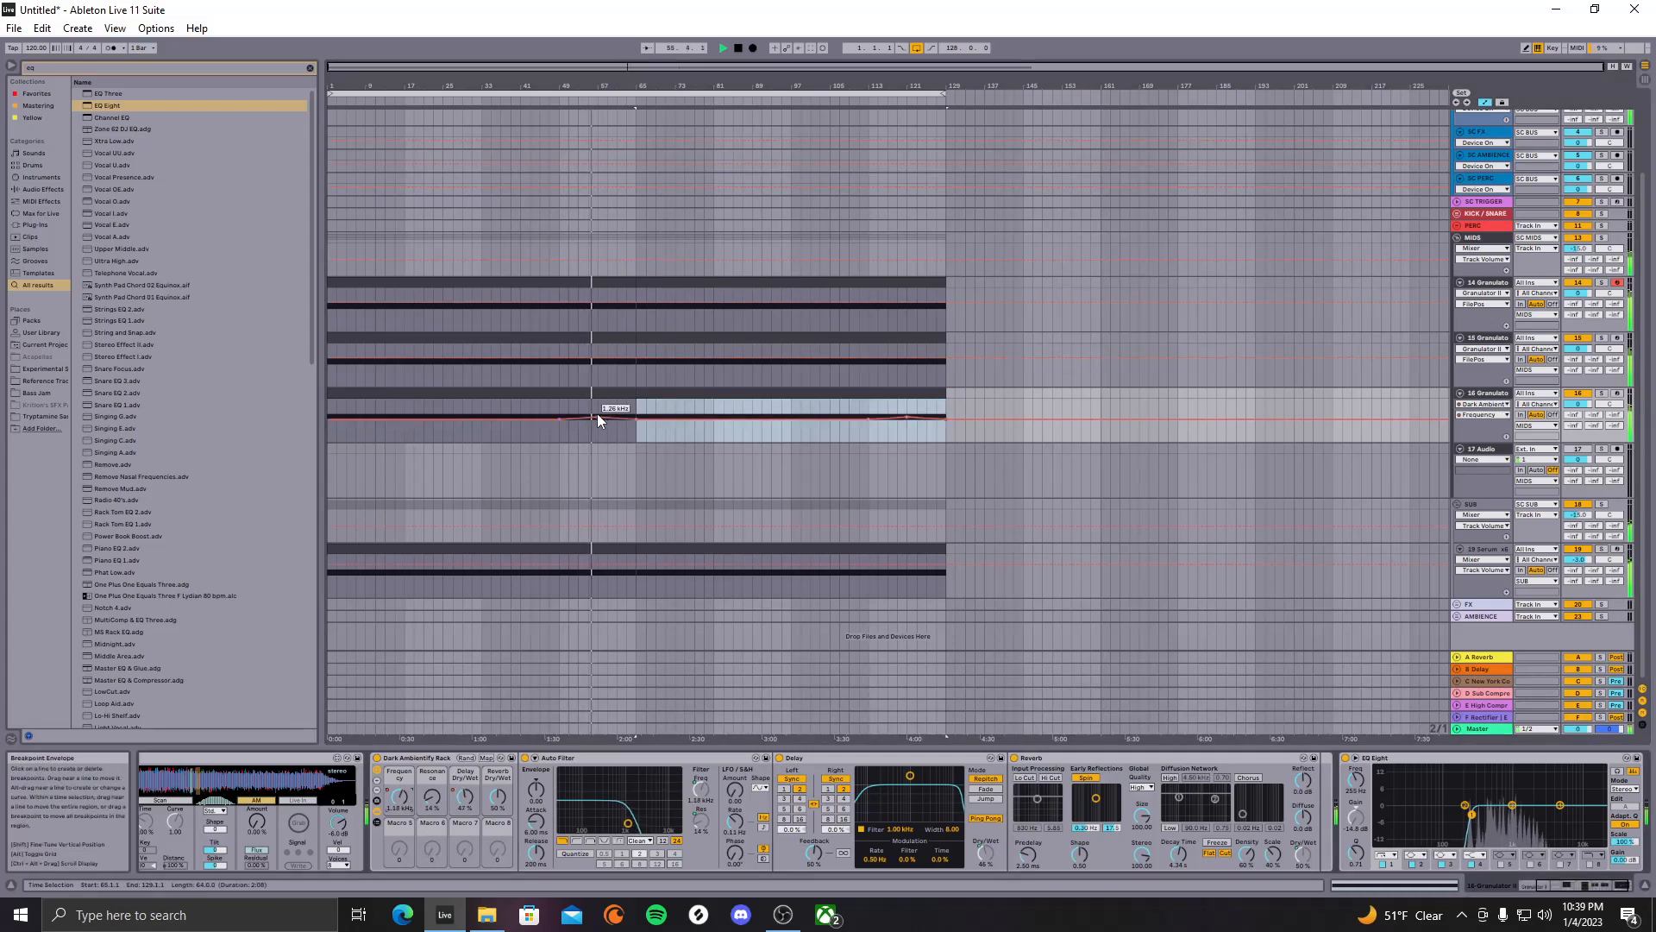
{"action": "left_click_drag", "start_coordinate": [598, 414], "coordinate": [597, 412]}
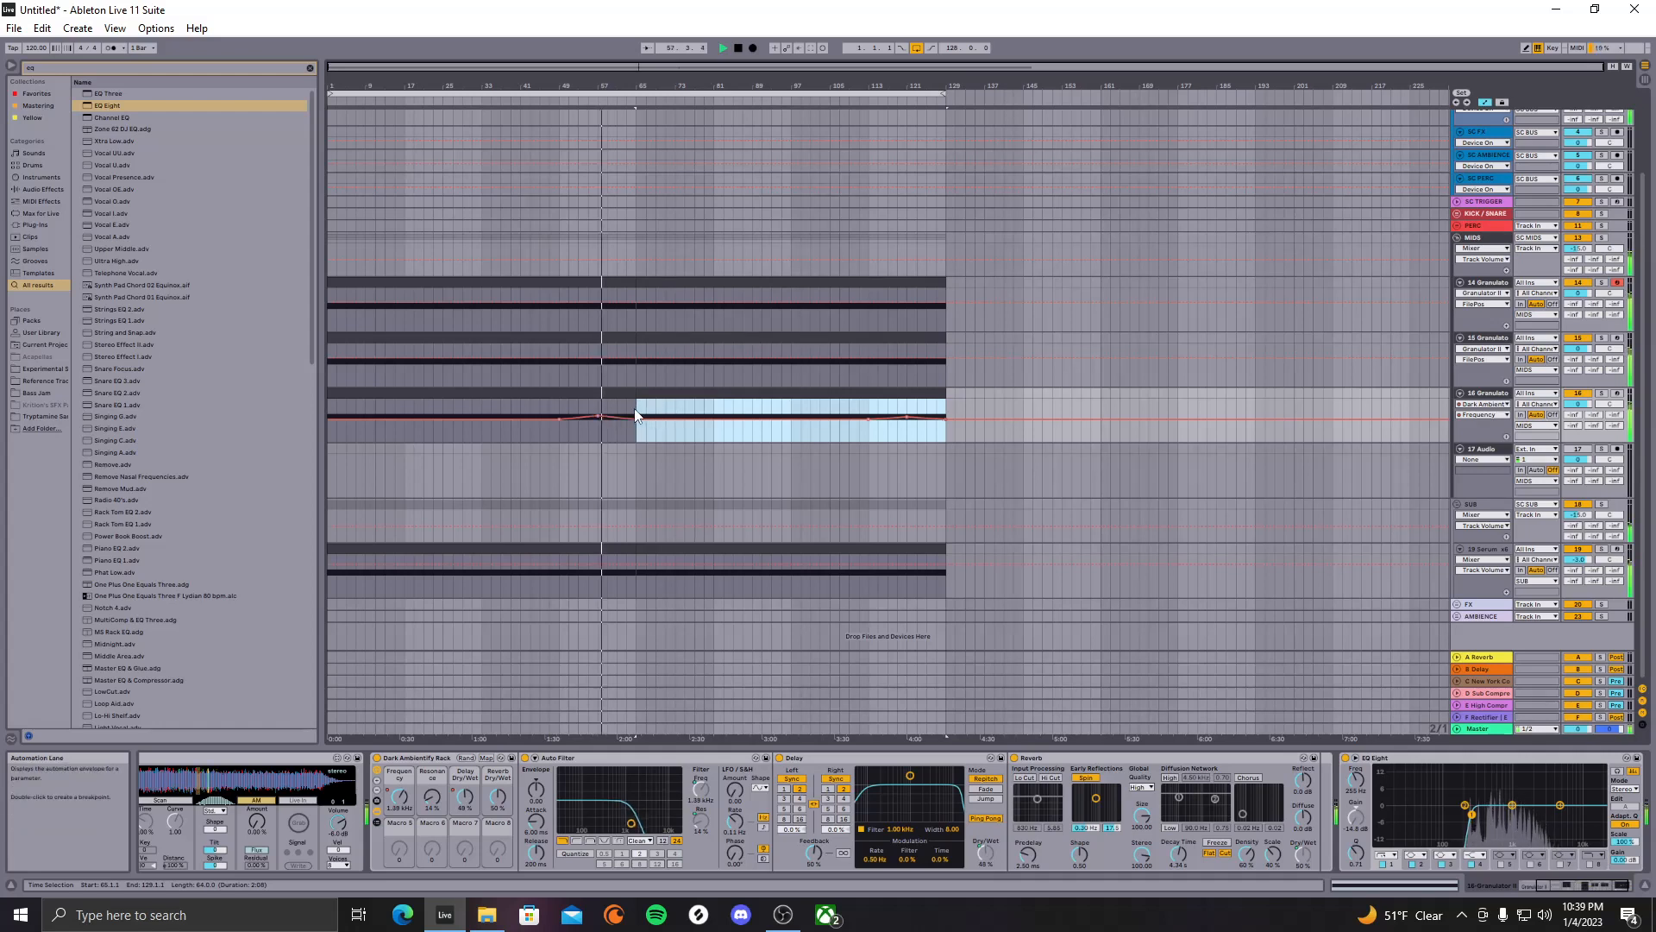
{"action": "left_click_drag", "start_coordinate": [636, 409], "coordinate": [252, 408]}
{"action": "key", "text": "ctrl+d"}
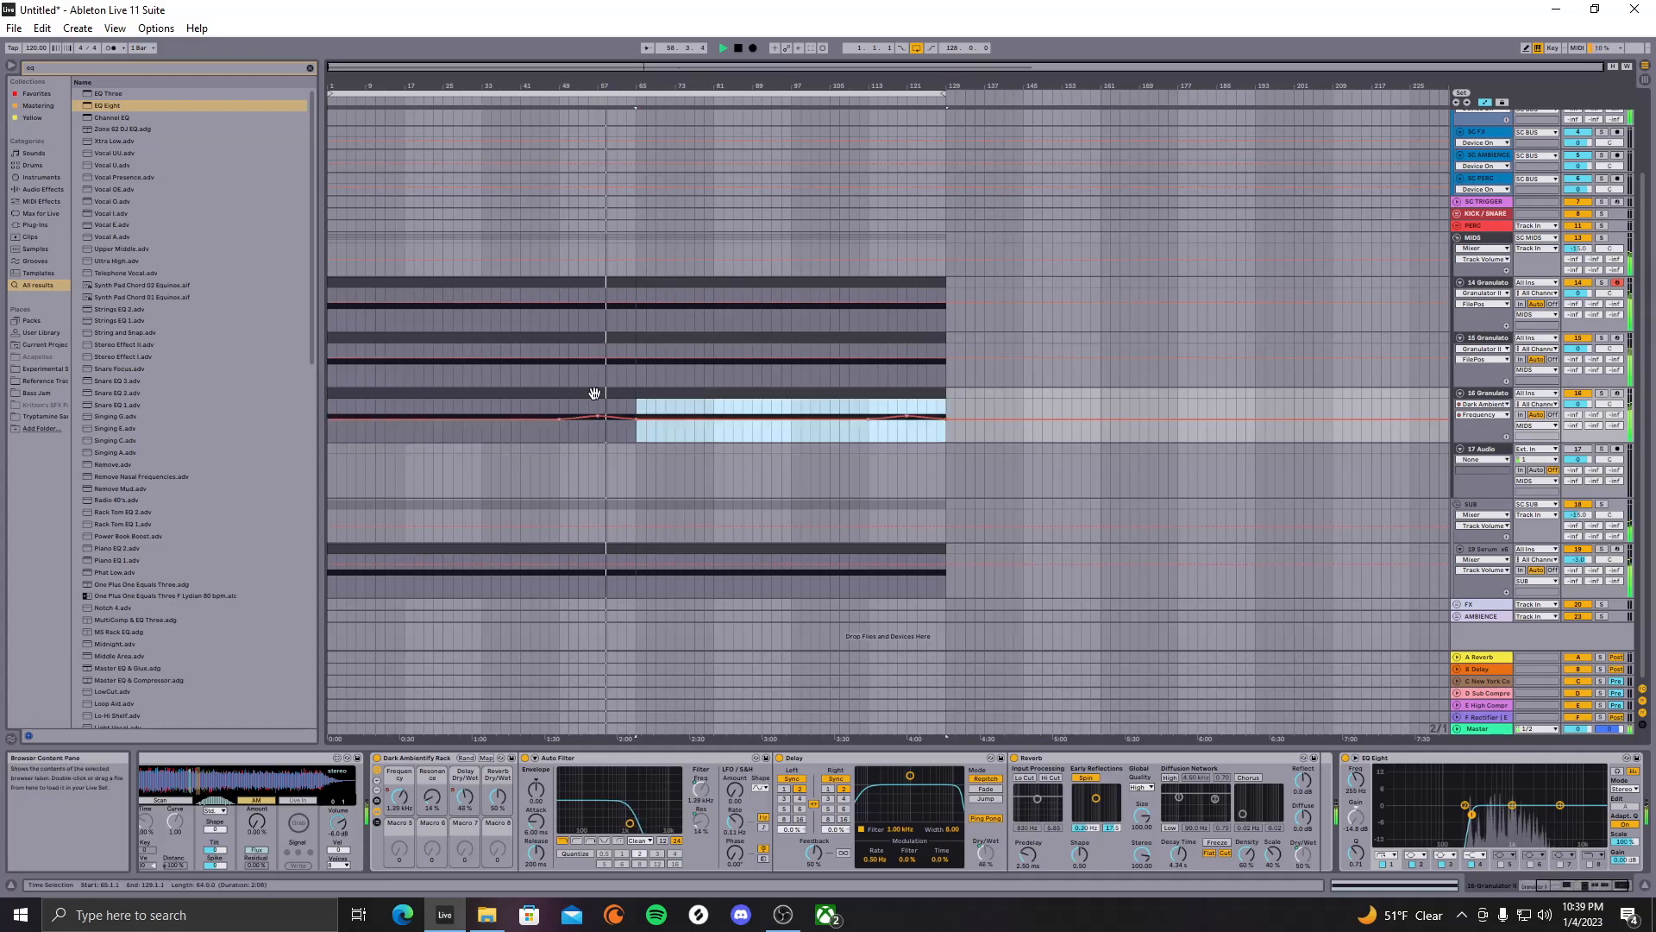
{"action": "left_click", "coordinate": [753, 436]}
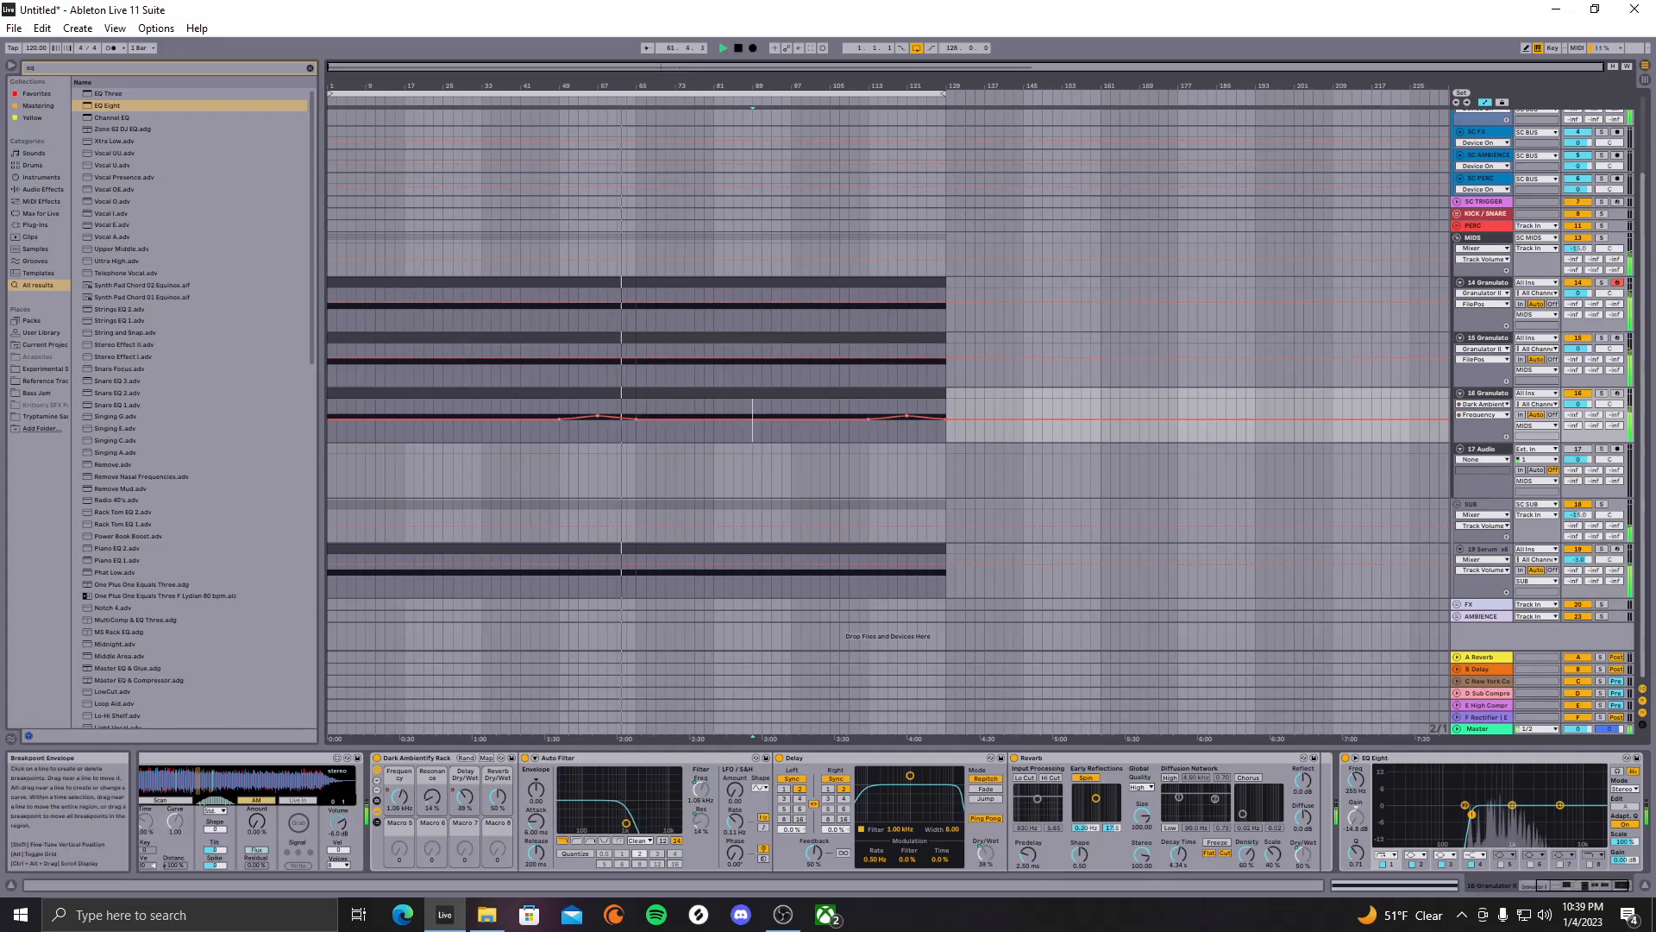
{"action": "left_click", "coordinate": [1485, 102]}
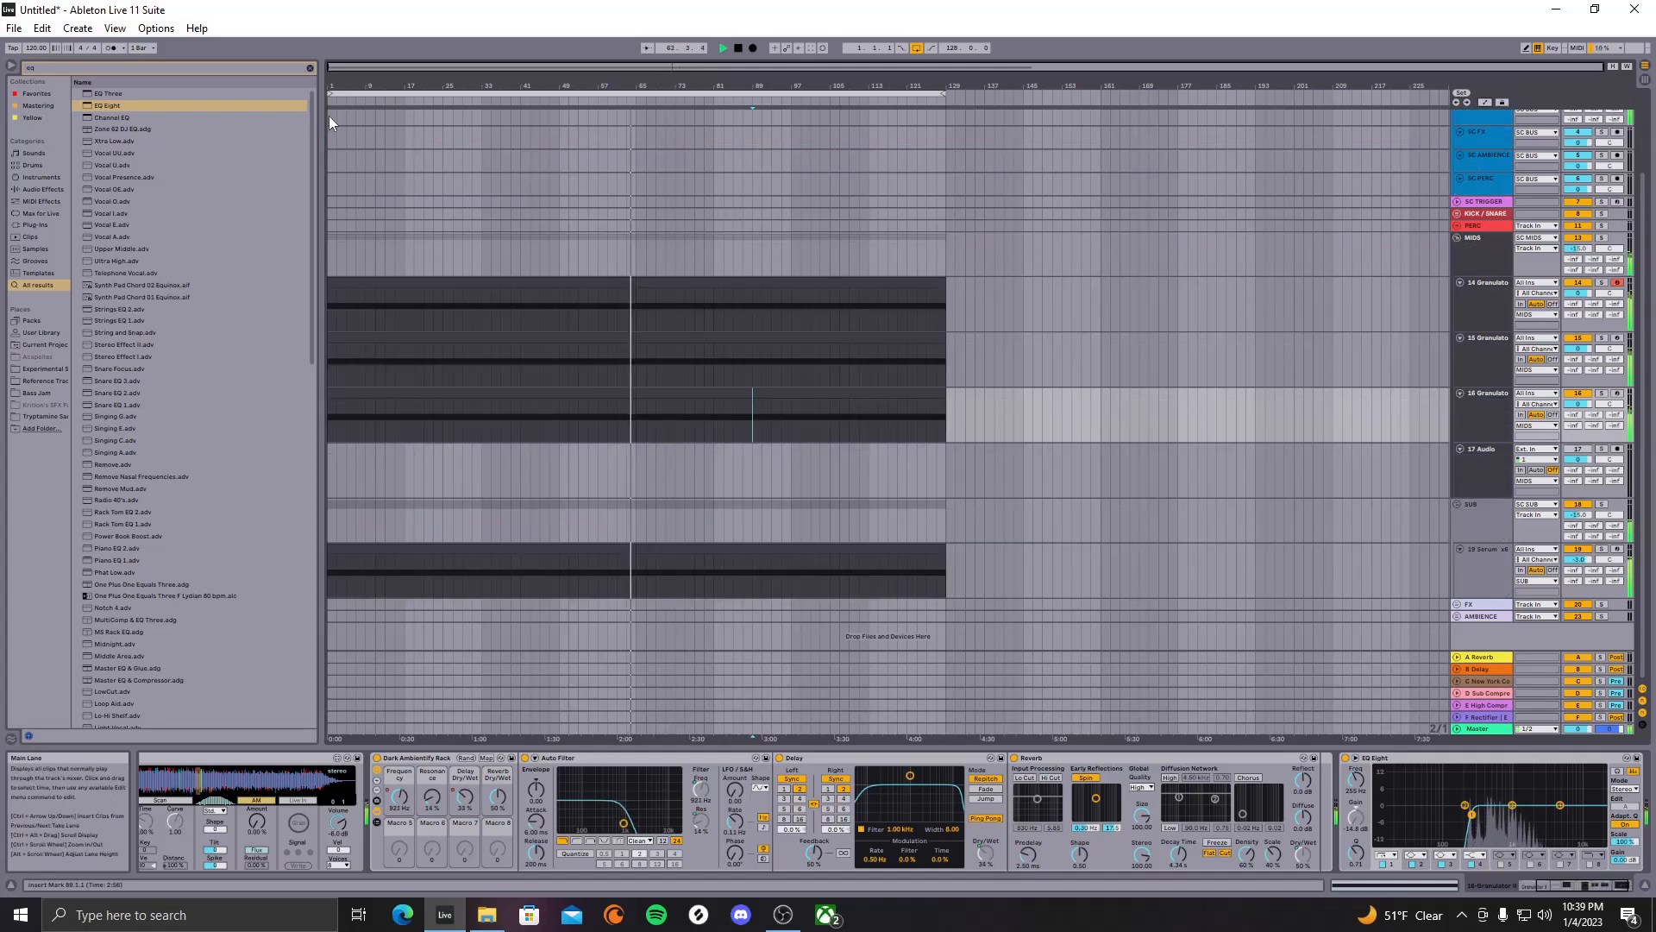
Clear the 'eq' browser search, stop playback, and select track 14's clip at bars 65–129
{"action": "left_click", "coordinate": [308, 67]}
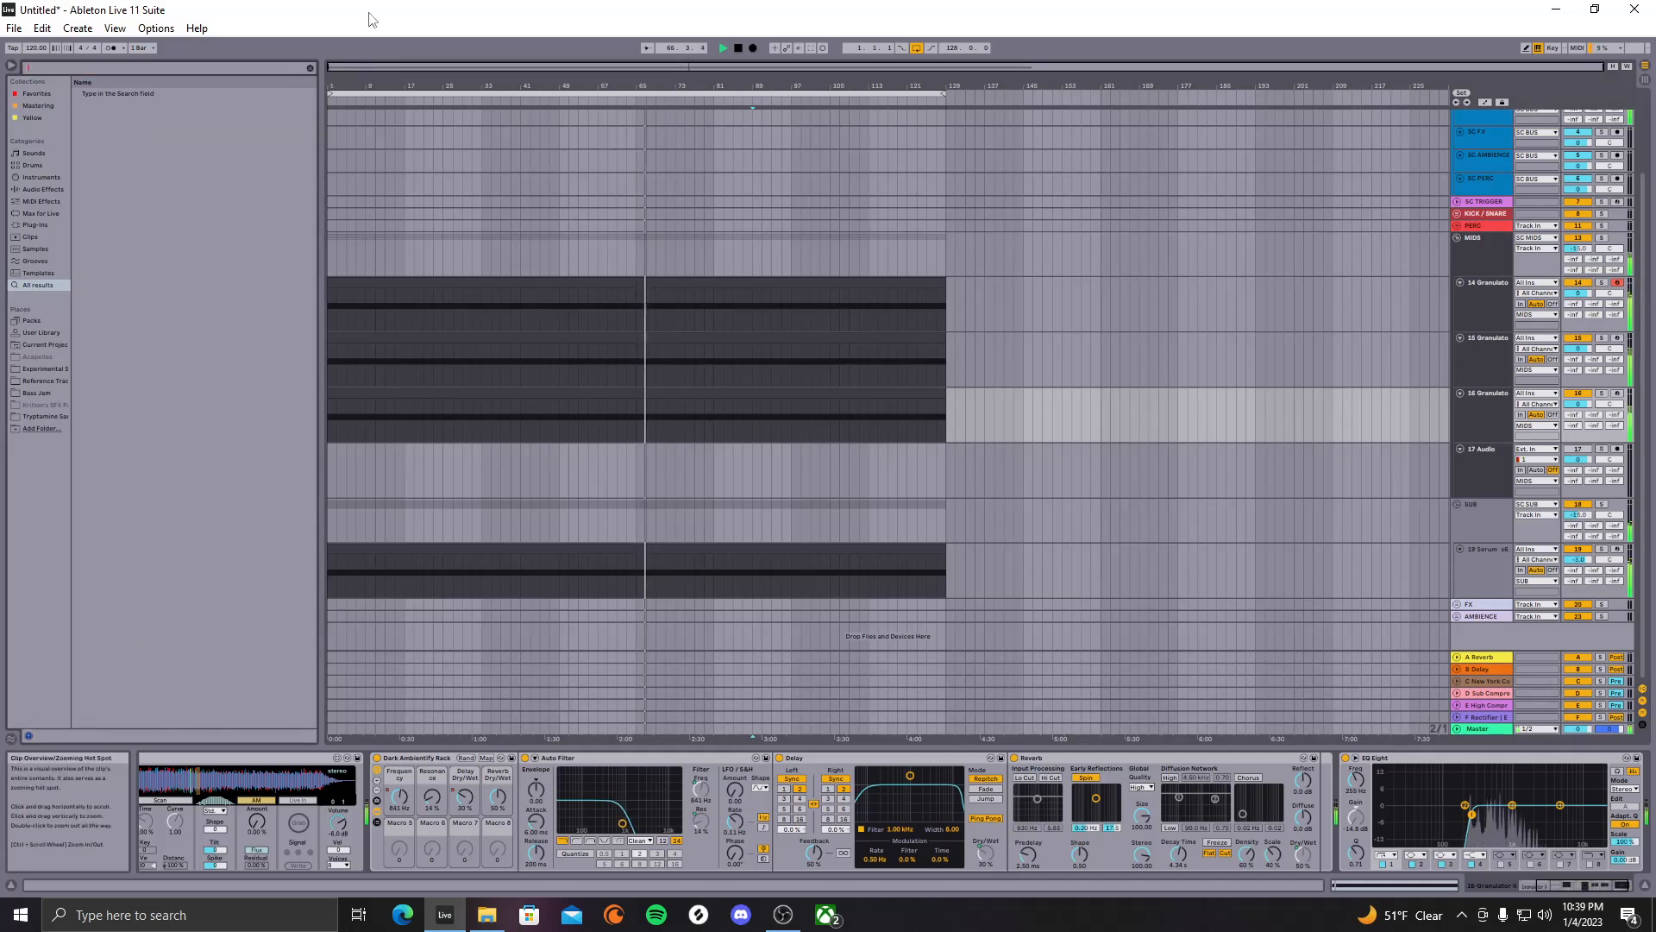
{"action": "left_click", "coordinate": [758, 184]}
{"action": "key", "text": "space"}
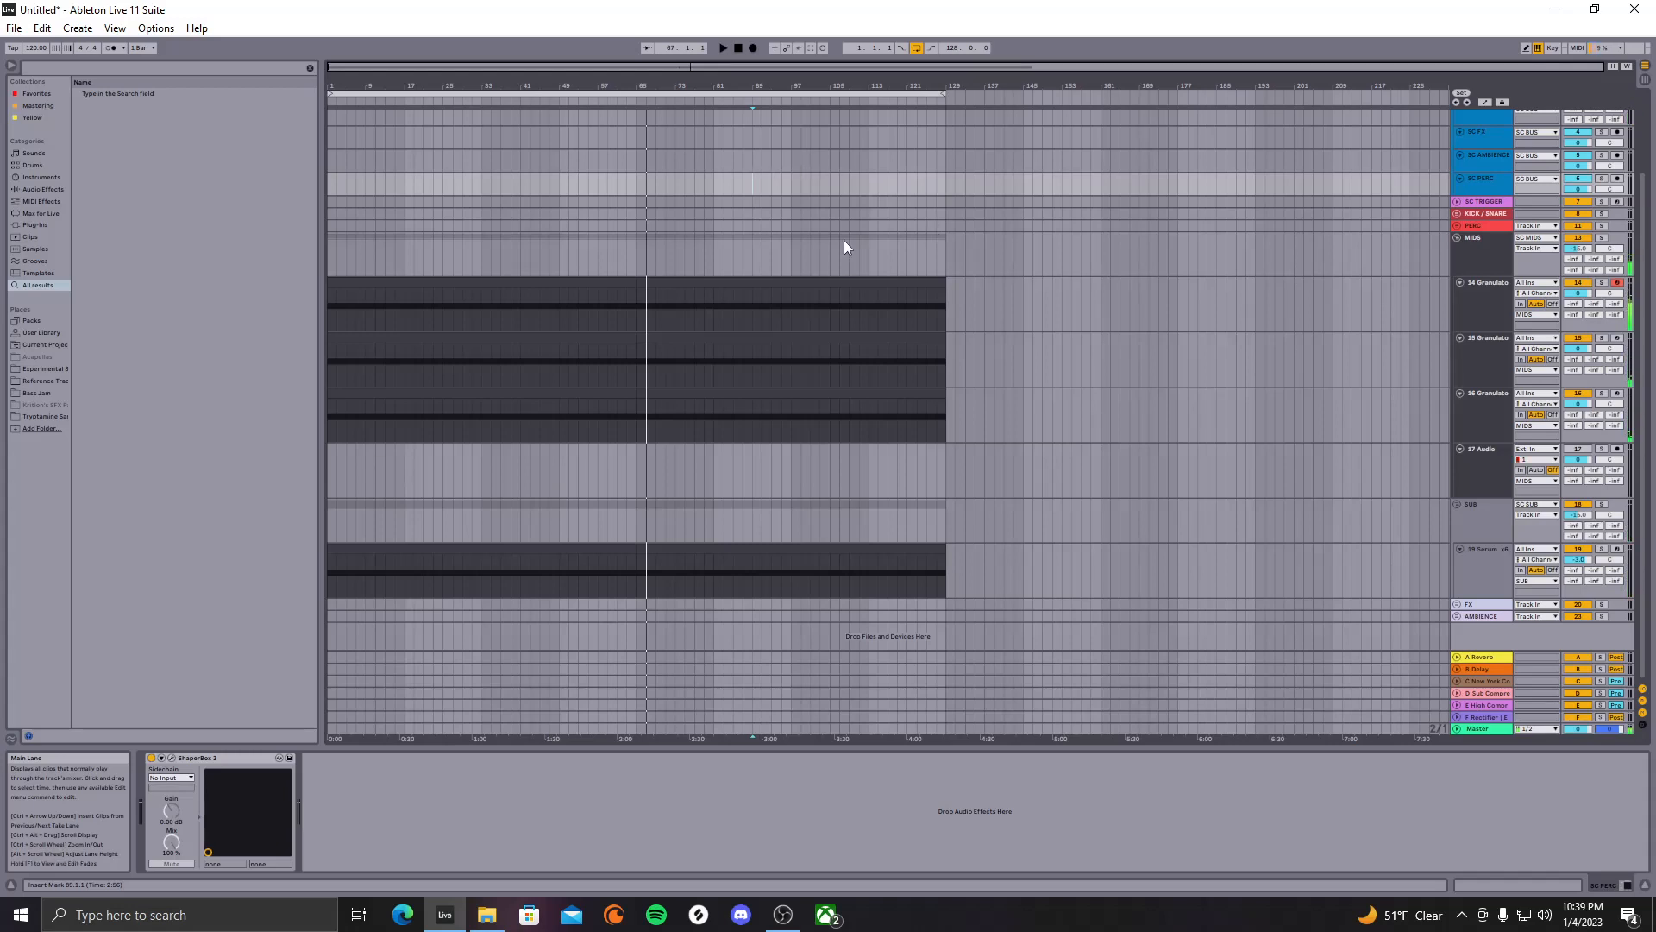
{"action": "left_click", "coordinate": [848, 306]}
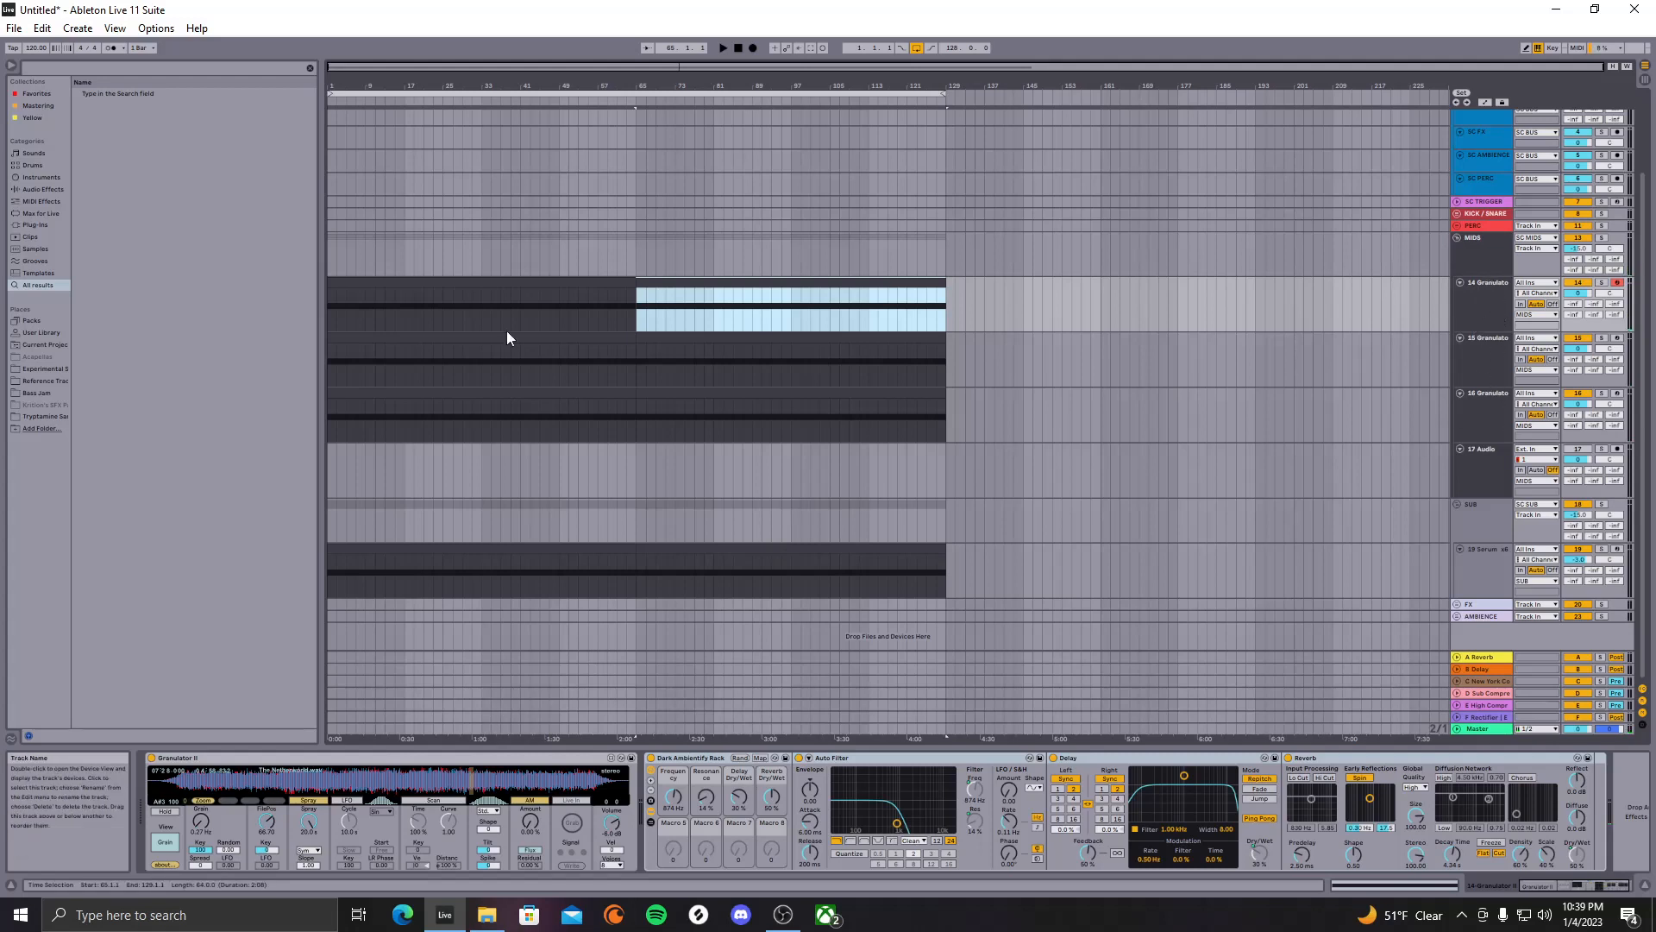
Search 'glue', load Glue Compressor onto MIDS, and lower its threshold to -3.49 dB
{"action": "left_click", "coordinate": [300, 69]}
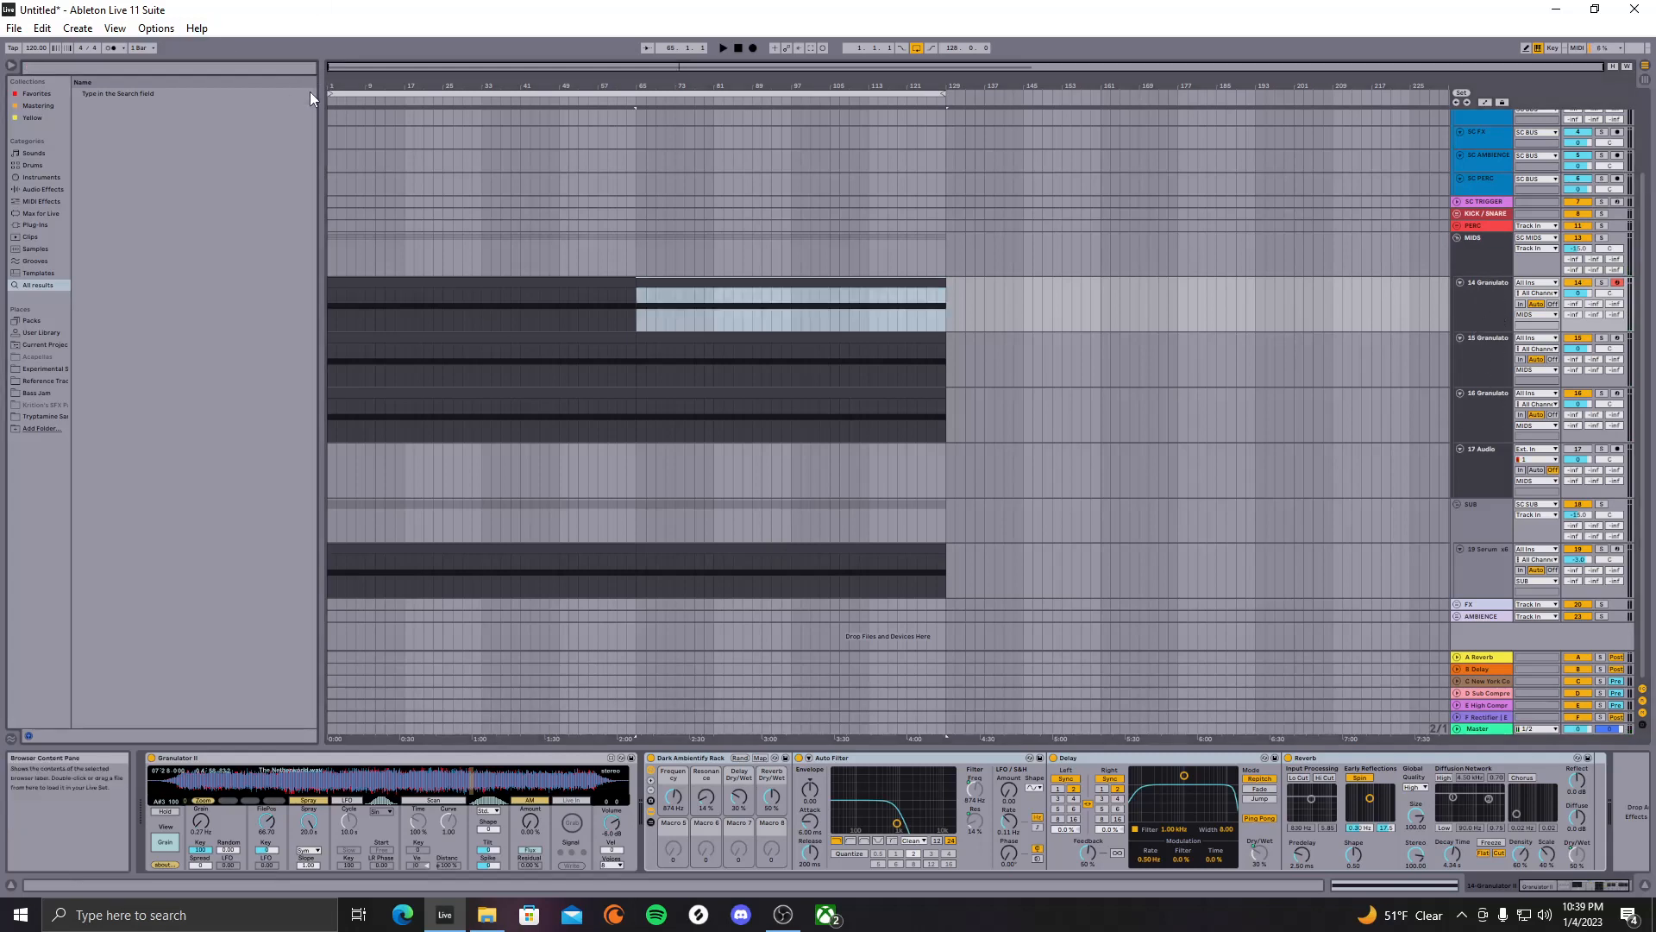
{"action": "type", "text": "g ue"}
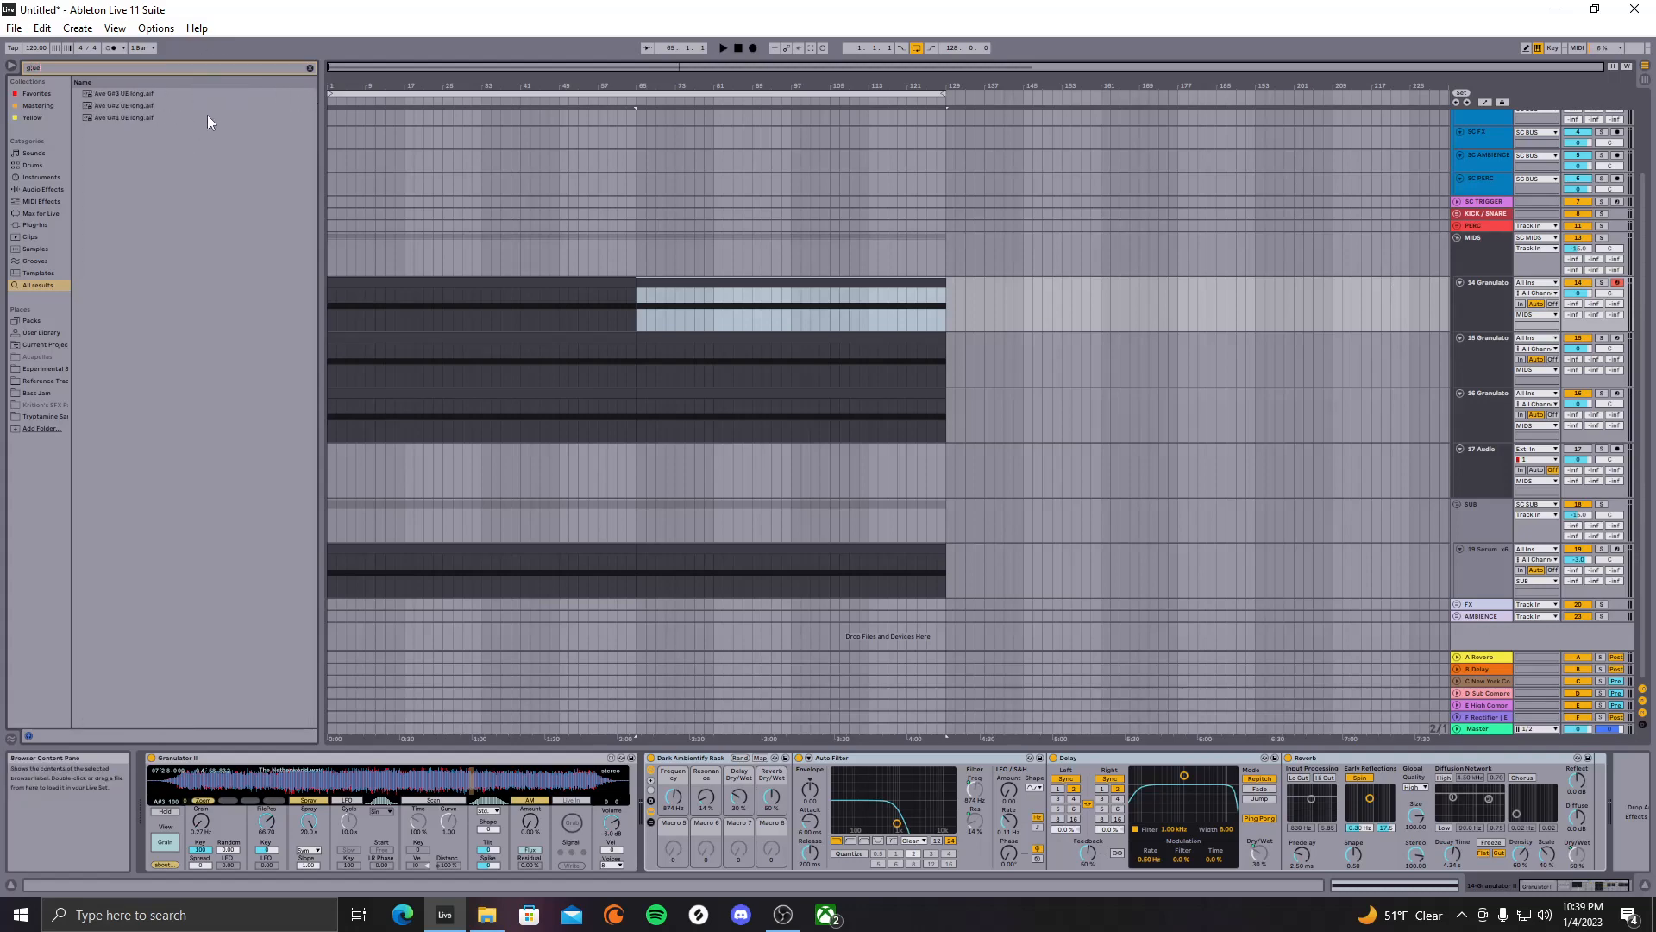
{"action": "key", "text": "BackSpace"}
{"action": "key", "text": "BackSpace"}
{"action": "key", "text": "BackSpace"}
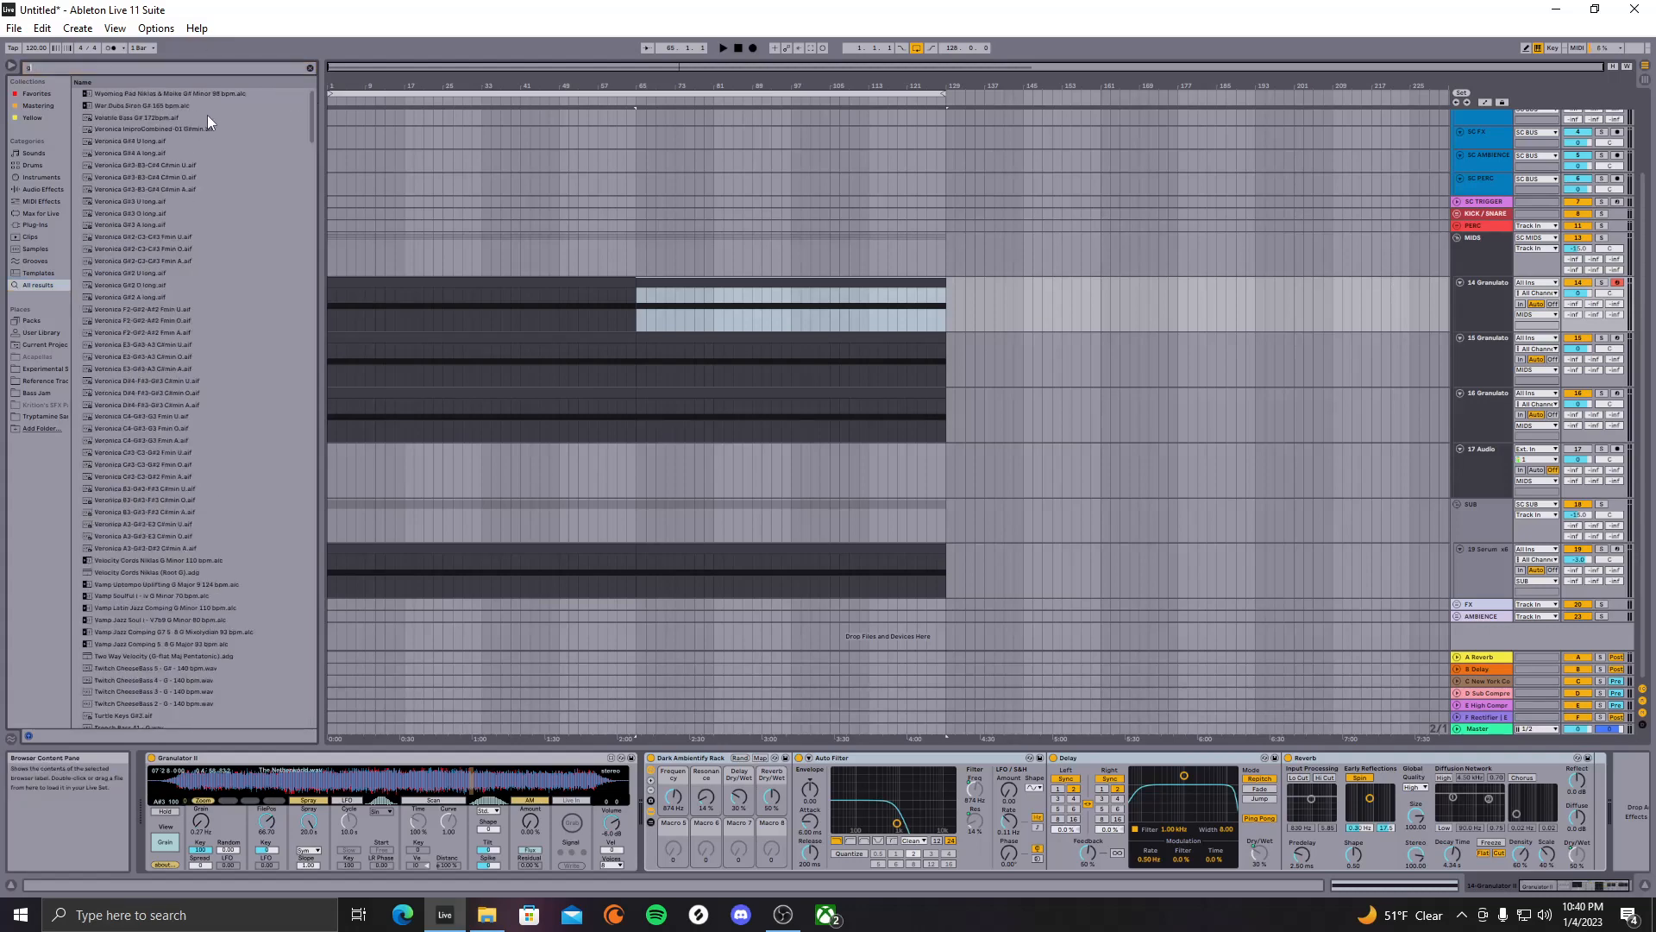
{"action": "type", "text": "lue"}
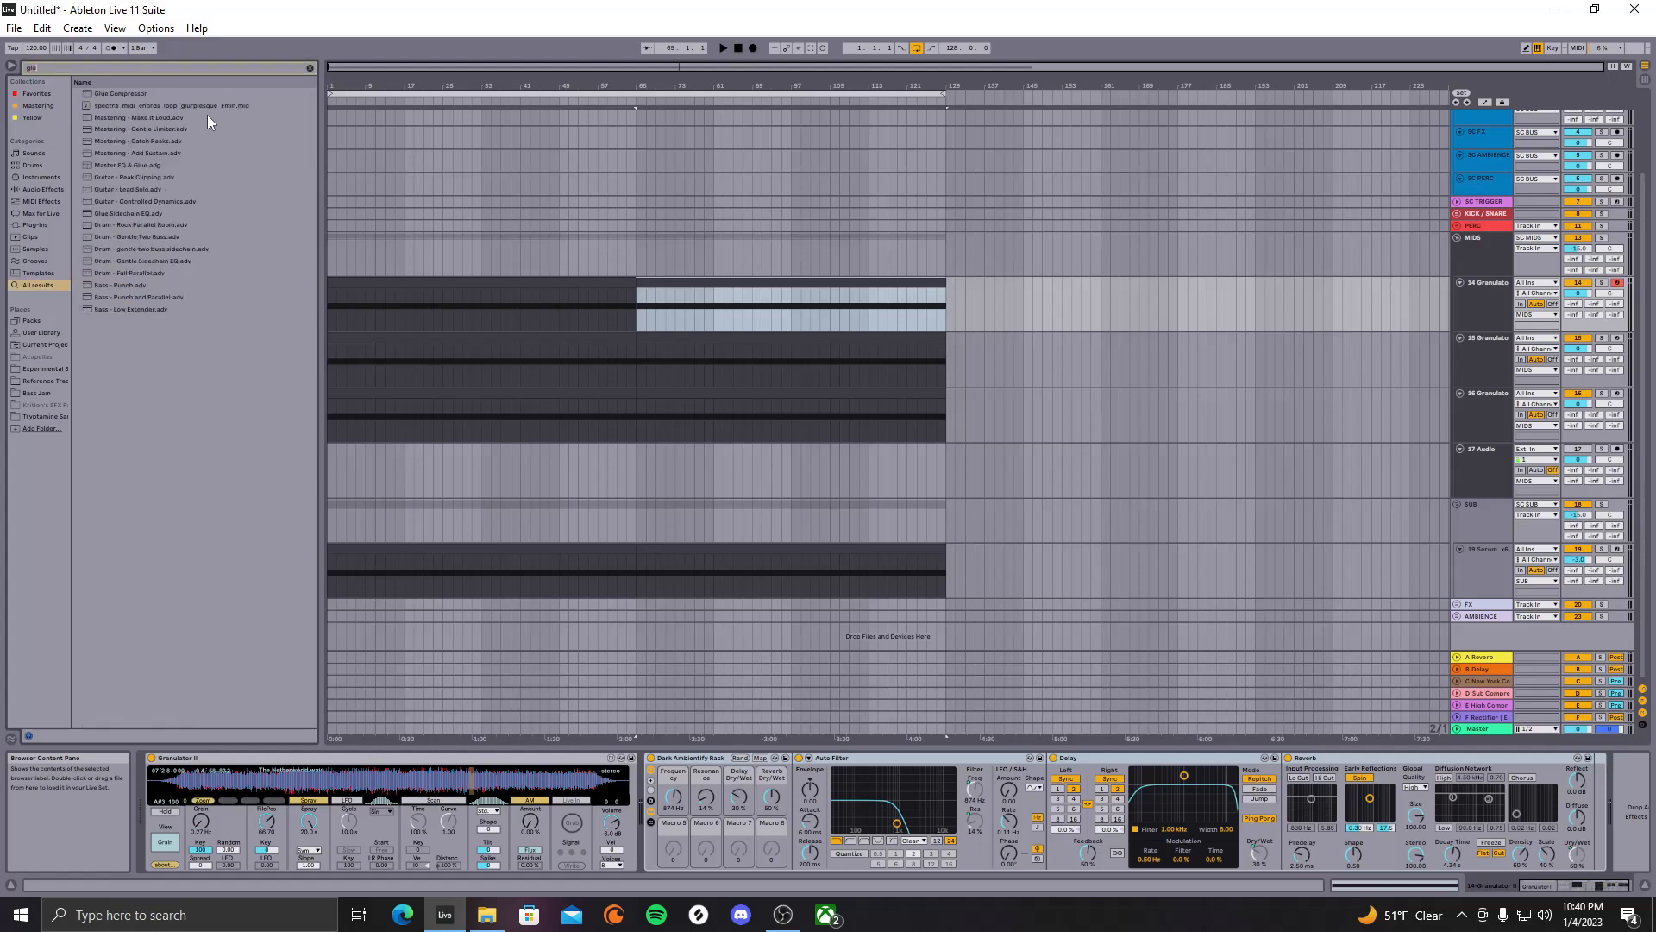
{"action": "left_click", "coordinate": [153, 95]}
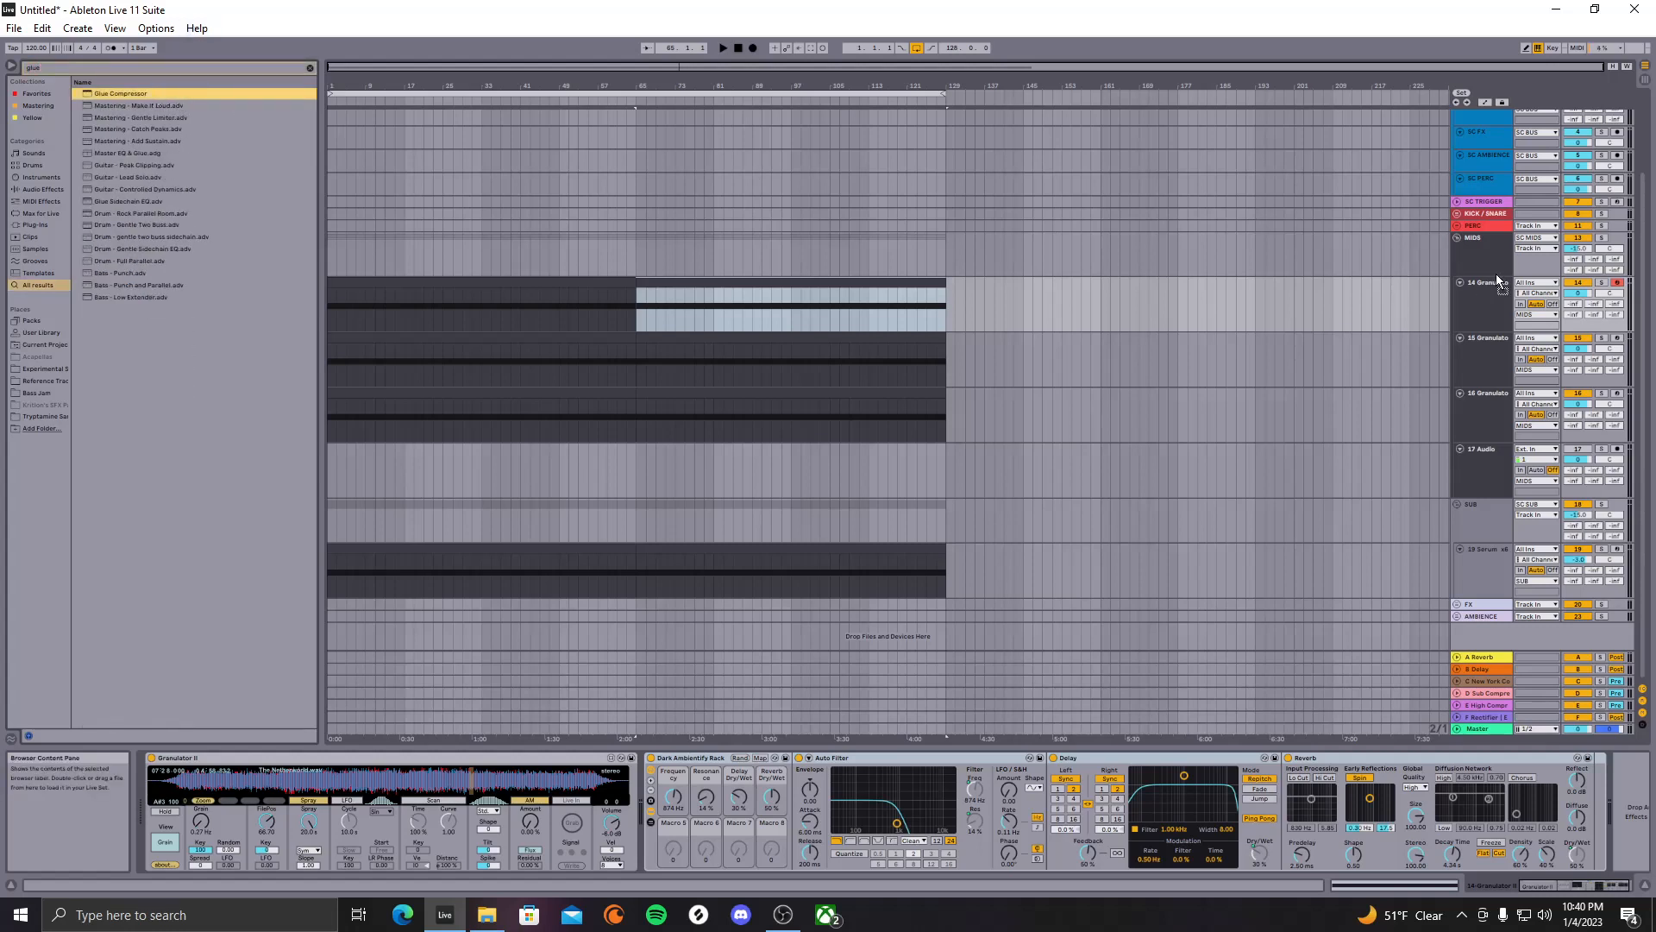
{"action": "key", "text": "space"}
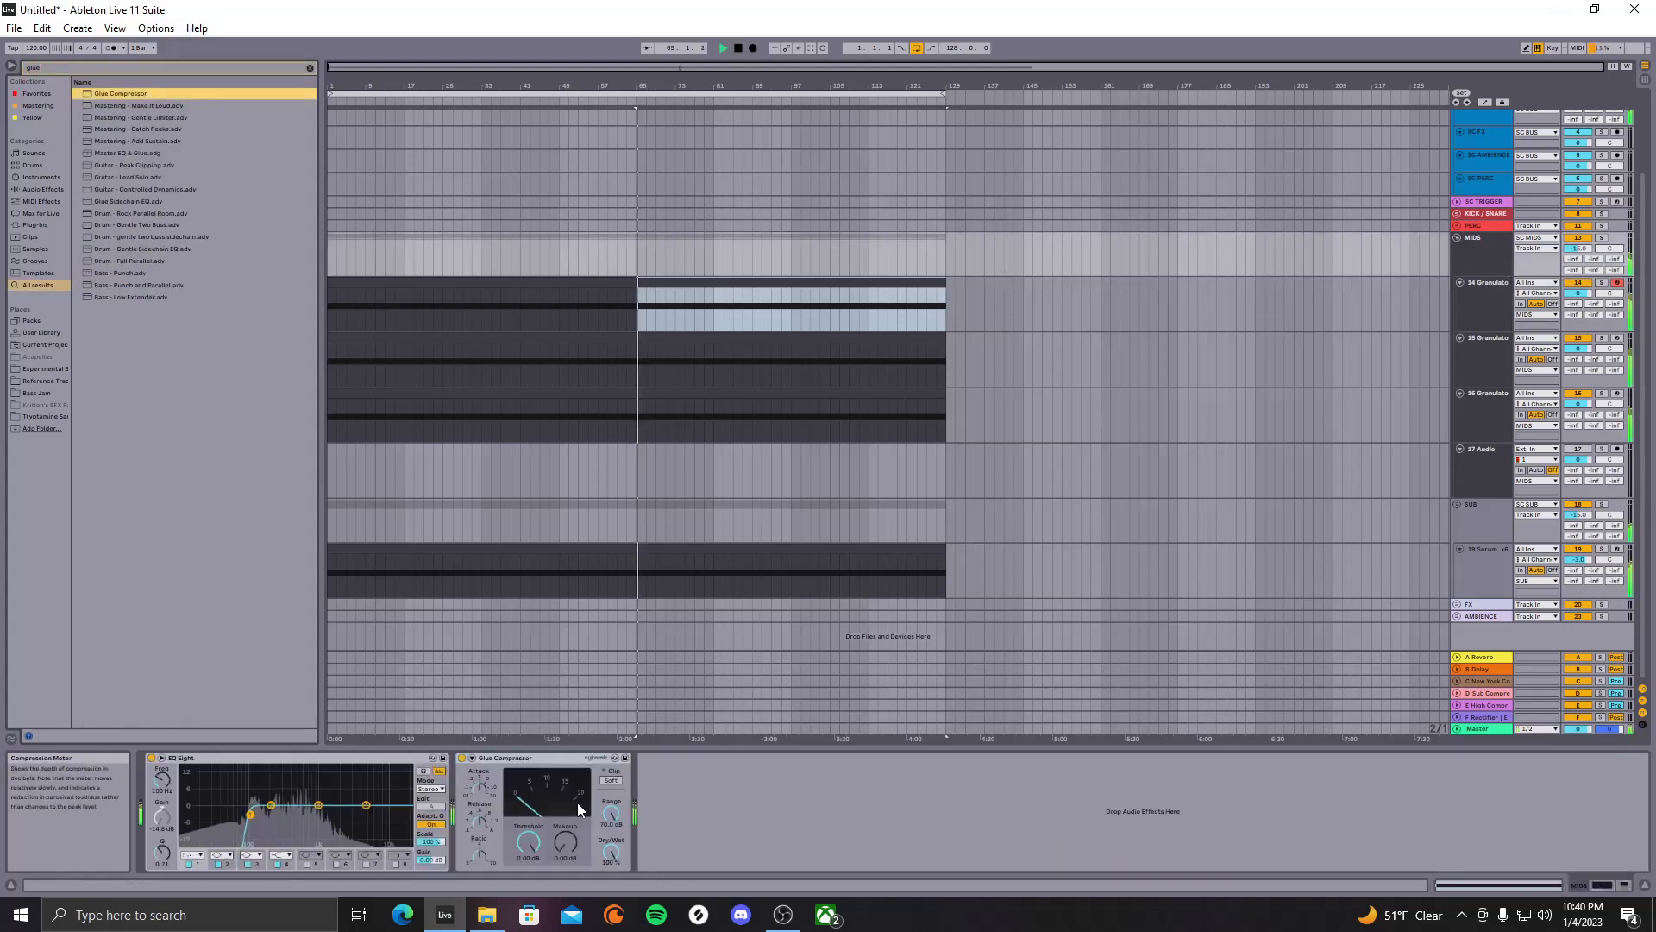
{"action": "mouse_move", "coordinate": [532, 841]}
{"action": "left_mouse_down"}
{"action": "mouse_move", "coordinate": [531, 886]}
{"action": "mouse_move", "coordinate": [555, 819]}
{"action": "left_mouse_up"}
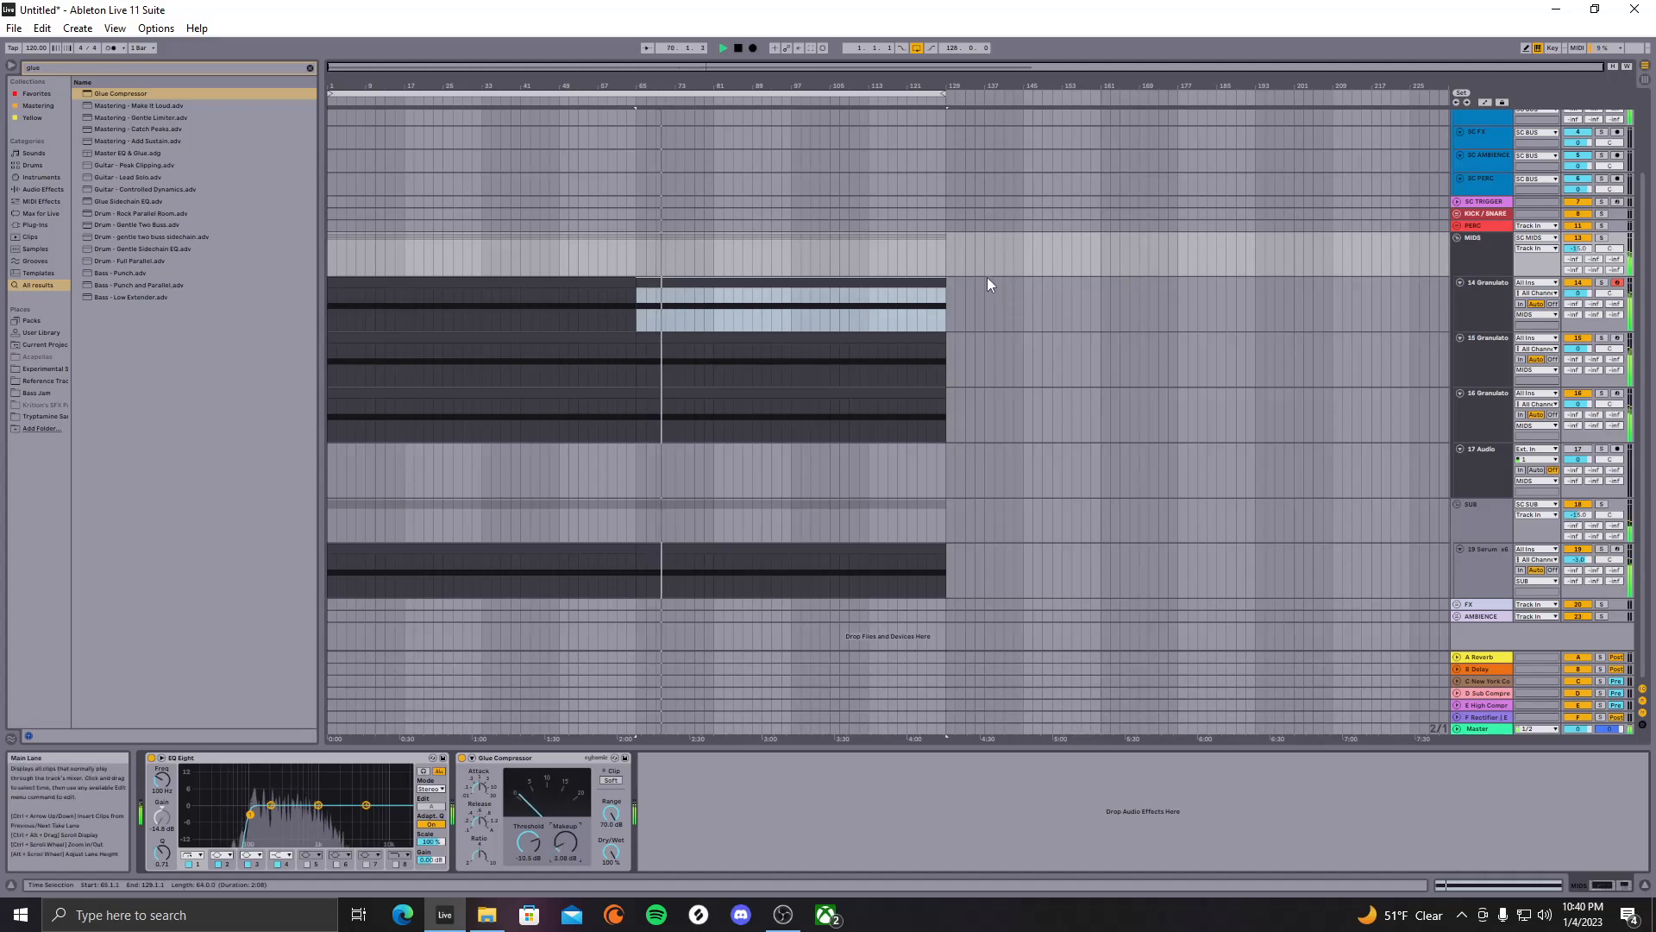
{"action": "left_click", "coordinate": [926, 478]}
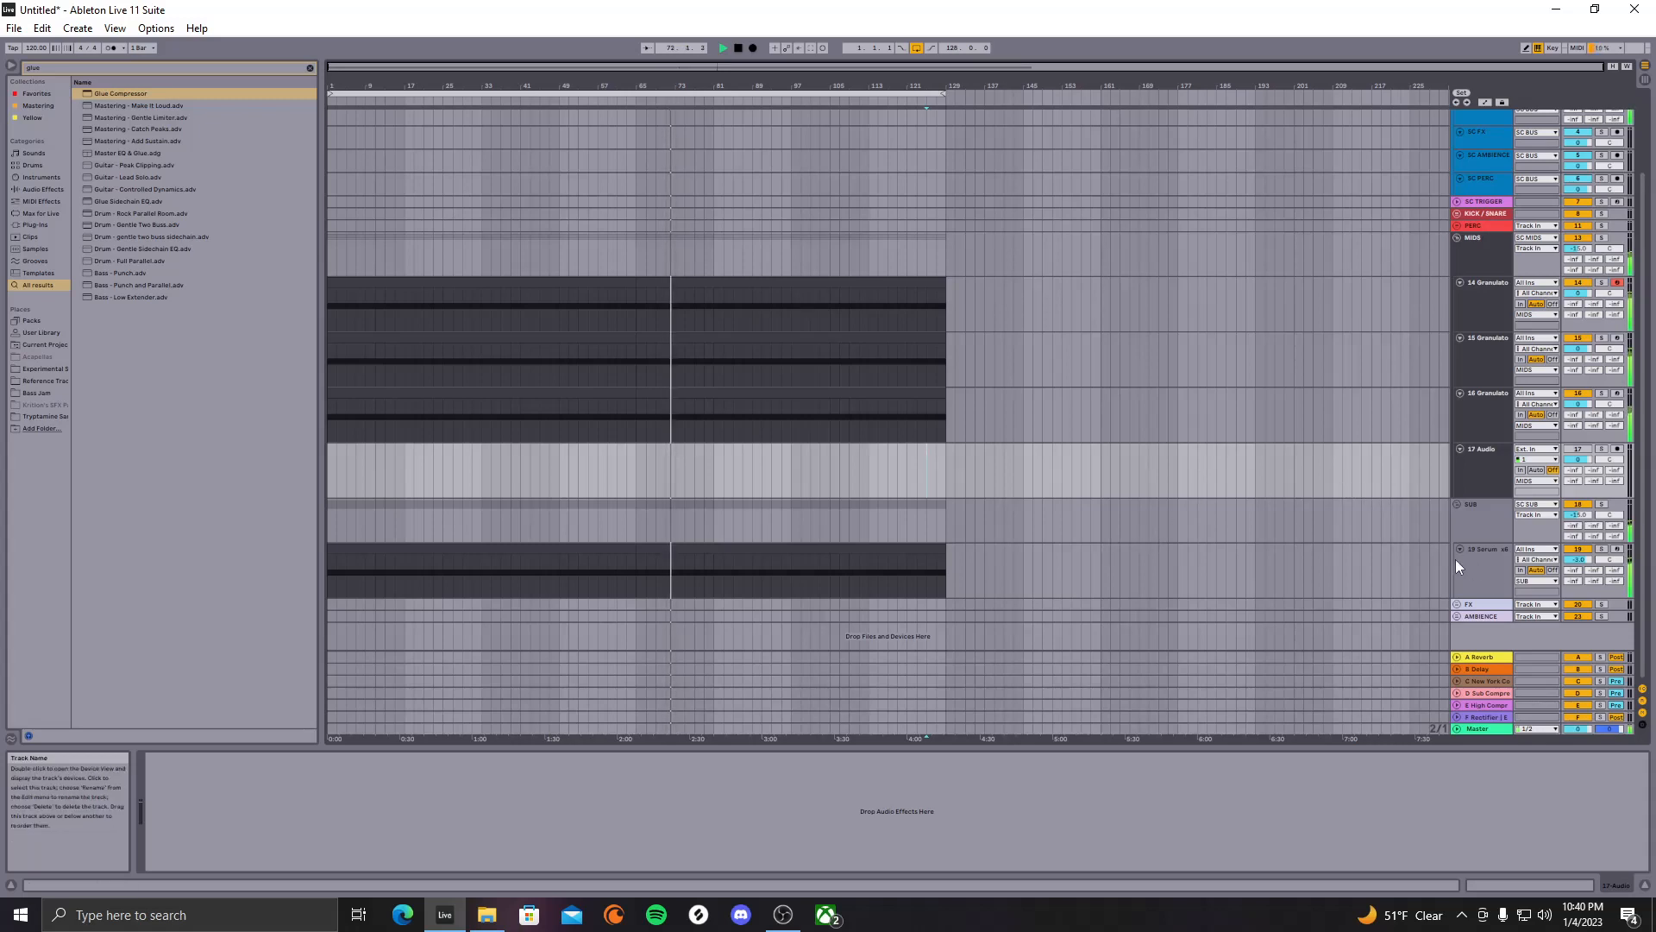
Expand the AMBIENCE group and drop the KSHMR ambience sample at bar 1 of track 17
{"action": "left_click", "coordinate": [1120, 521]}
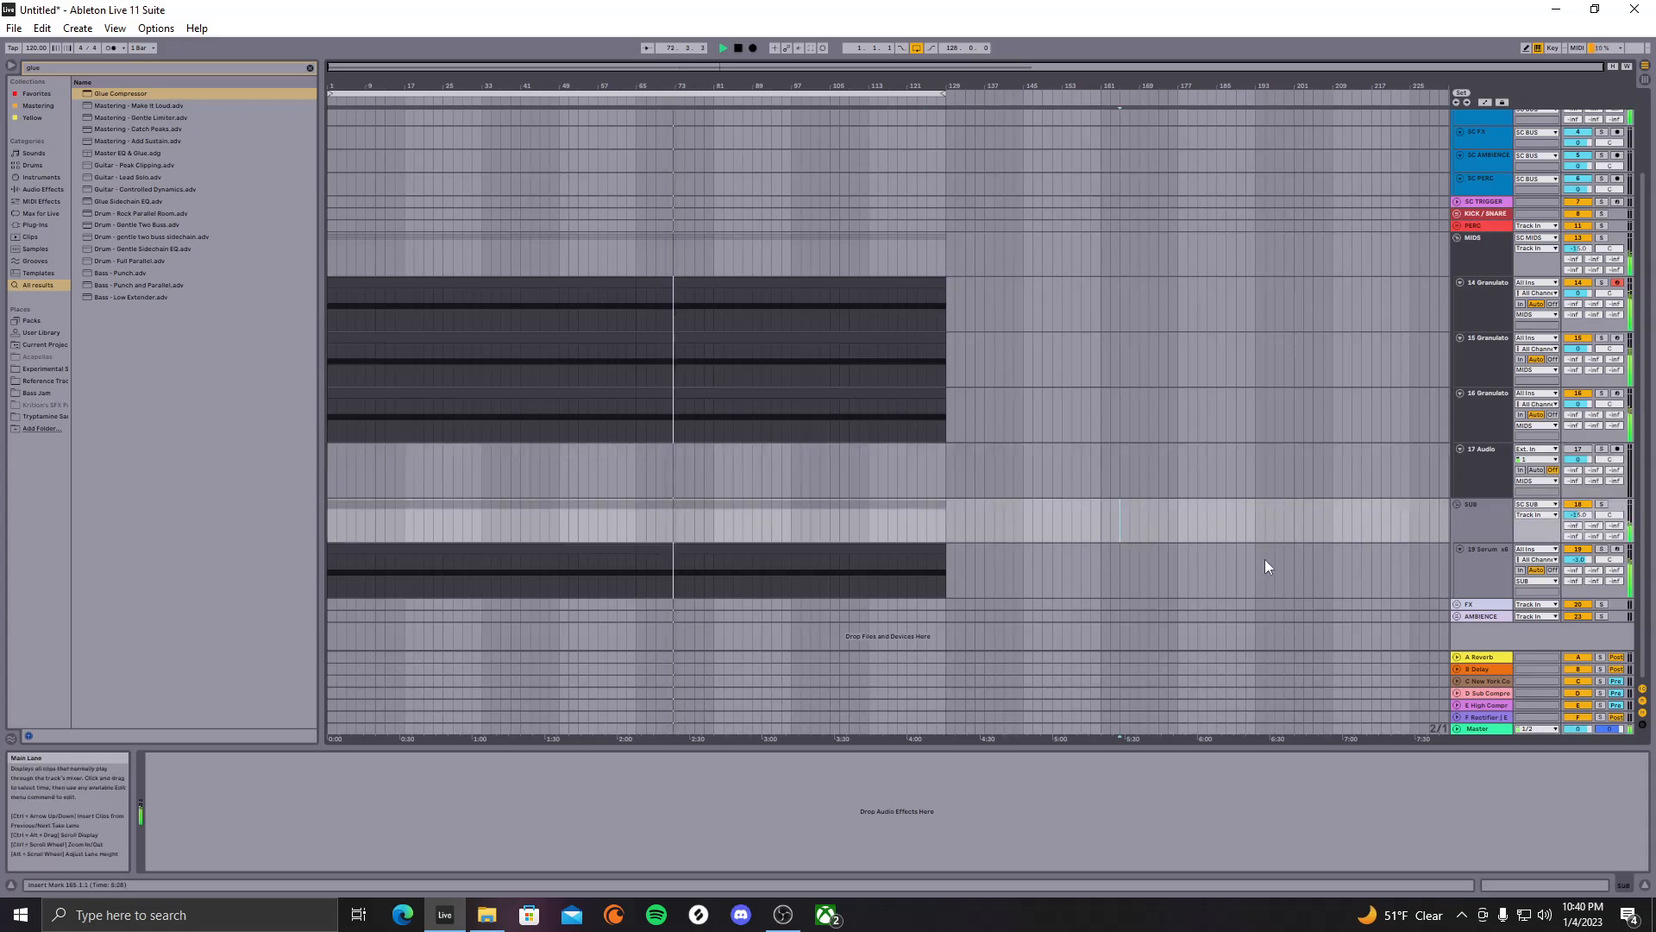
{"action": "left_click", "coordinate": [1455, 617]}
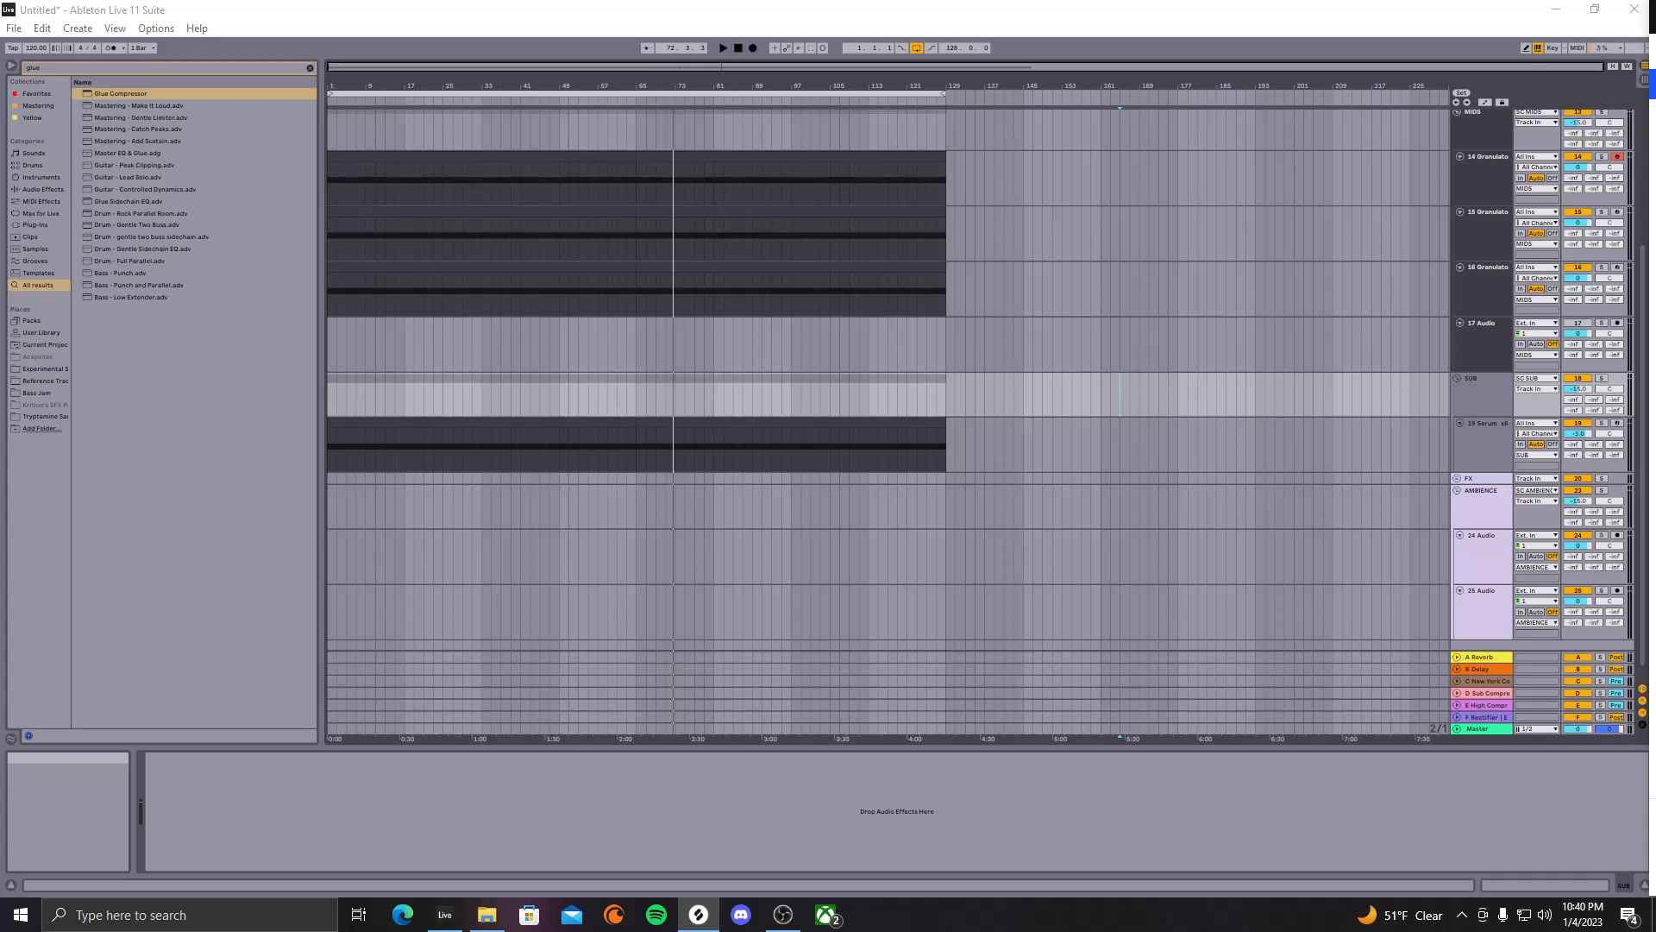
{"action": "scroll", "coordinate": [888, 379], "scroll_direction": "up", "scroll_amount": 4}
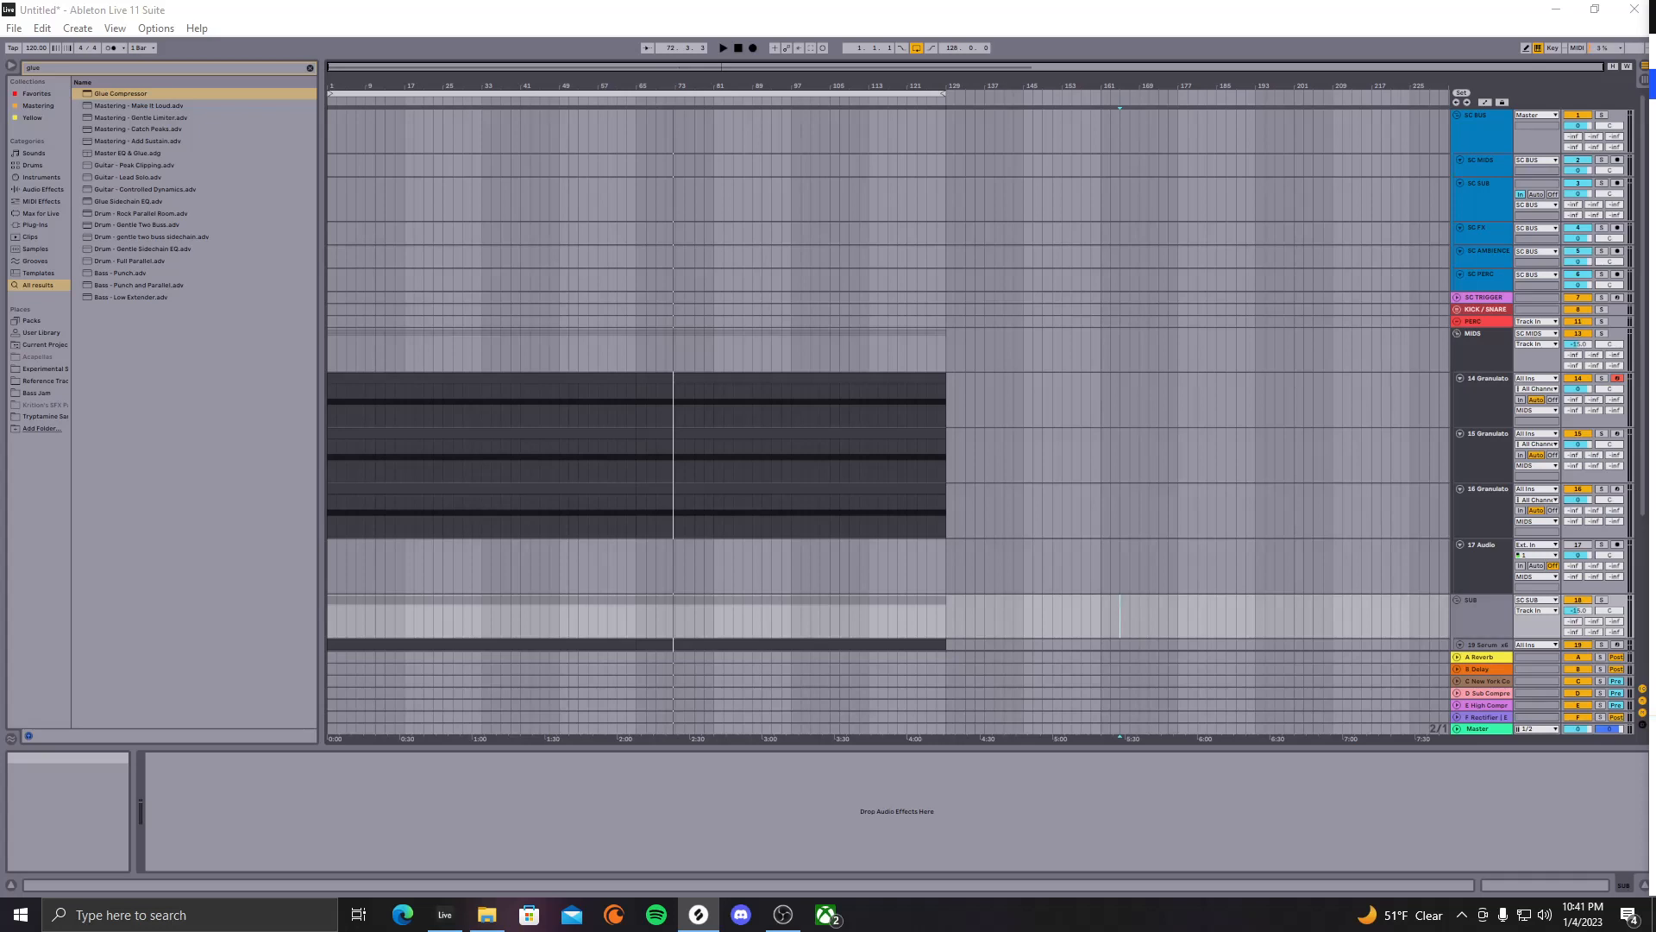
{"action": "left_click_drag", "start_coordinate": [1652, 448], "coordinate": [337, 569]}
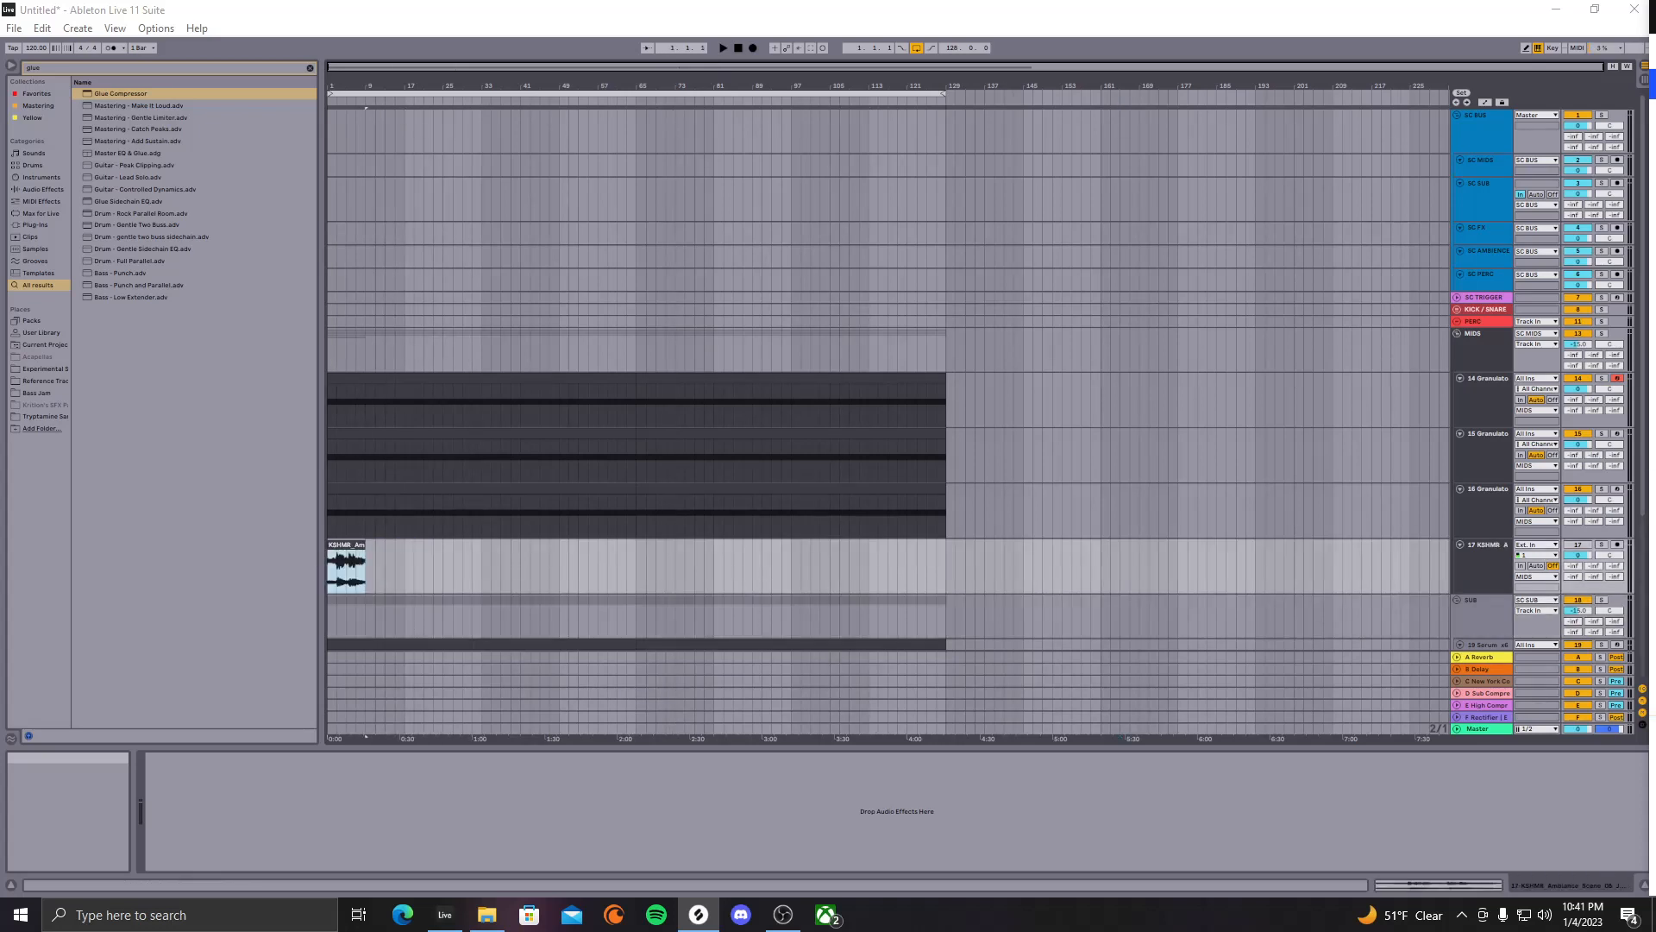
Move the new KSHMR ambience clip down onto track 24
{"action": "left_click", "coordinate": [869, 565]}
{"action": "scroll", "coordinate": [685, 561], "scroll_direction": "down", "scroll_amount": 5}
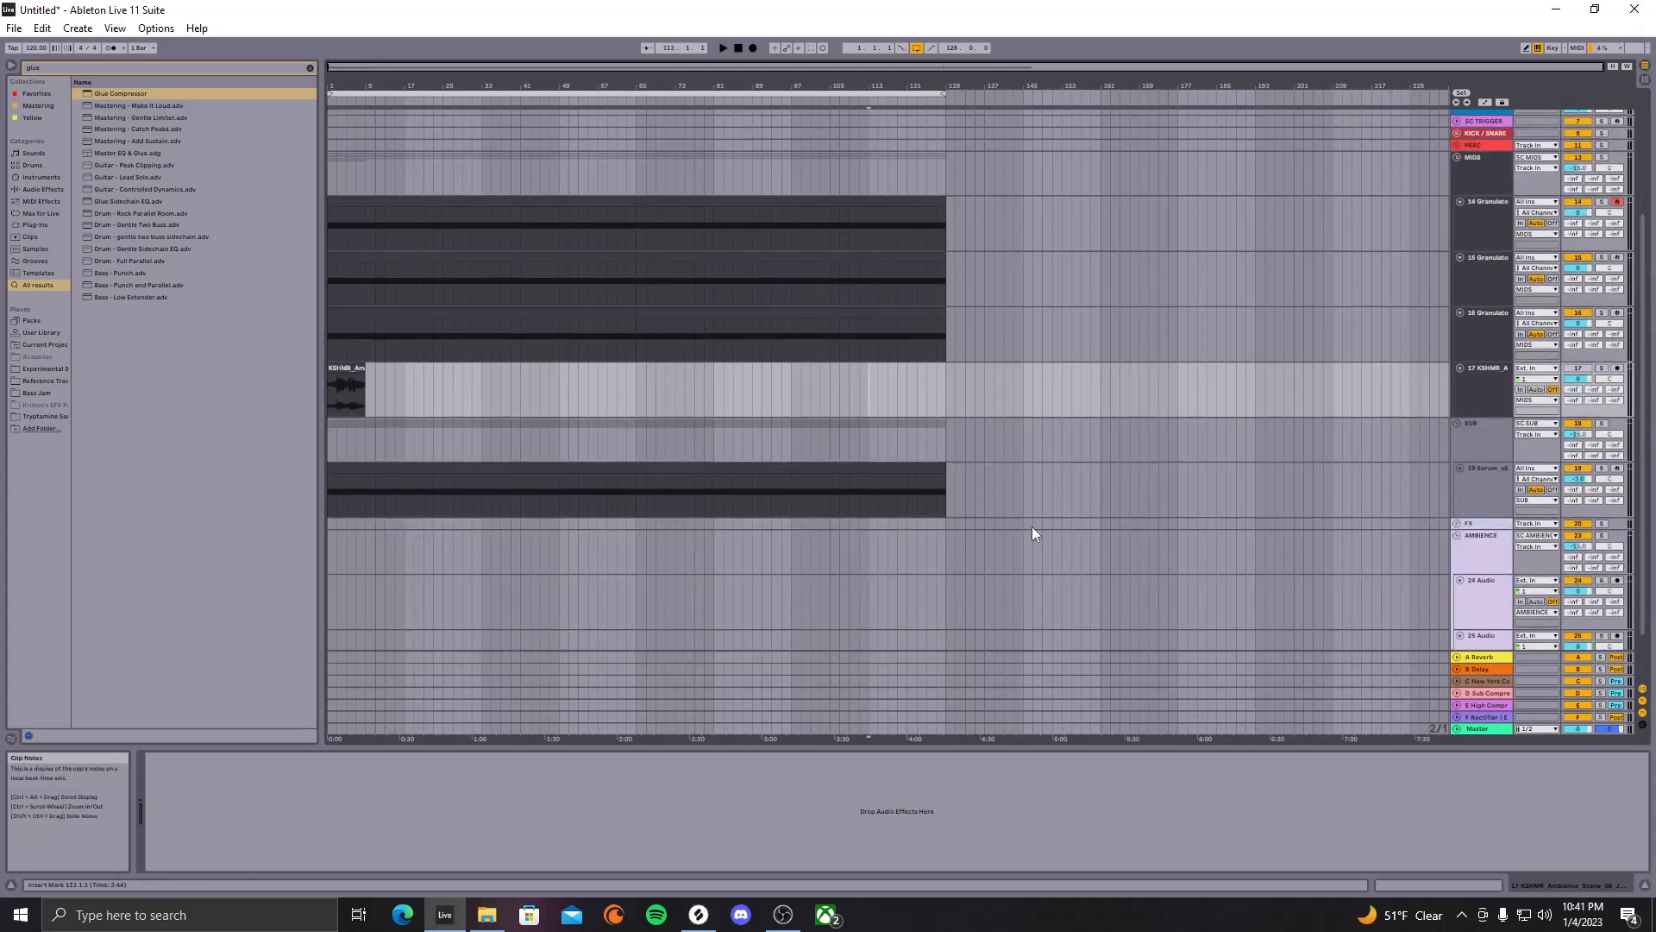
{"action": "scroll", "coordinate": [613, 338], "scroll_direction": "down", "scroll_amount": 1}
{"action": "left_click_drag", "start_coordinate": [345, 341], "coordinate": [333, 536]}
Add EQ Eight to the KSHMR track and raise its low-cut frequency to 599 Hz
{"action": "left_click", "coordinate": [309, 68]}
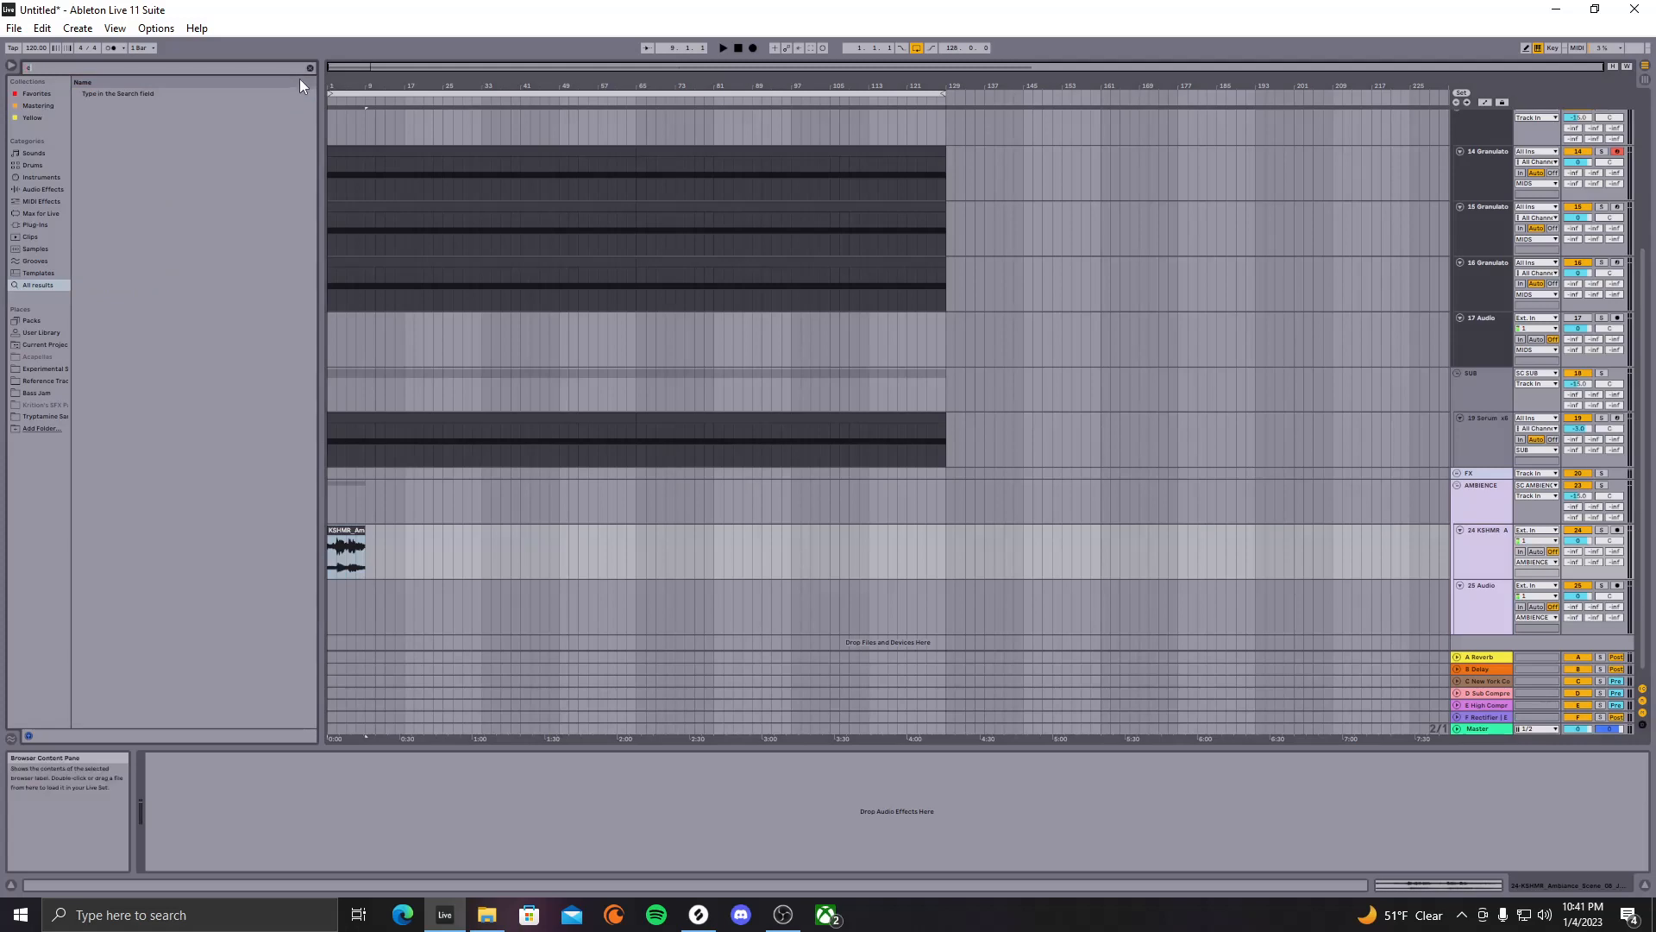
{"action": "type", "text": "eq"}
{"action": "left_click", "coordinate": [111, 105]}
{"action": "left_click_drag", "start_coordinate": [372, 356], "coordinate": [363, 553]}
{"action": "key", "text": "space"}
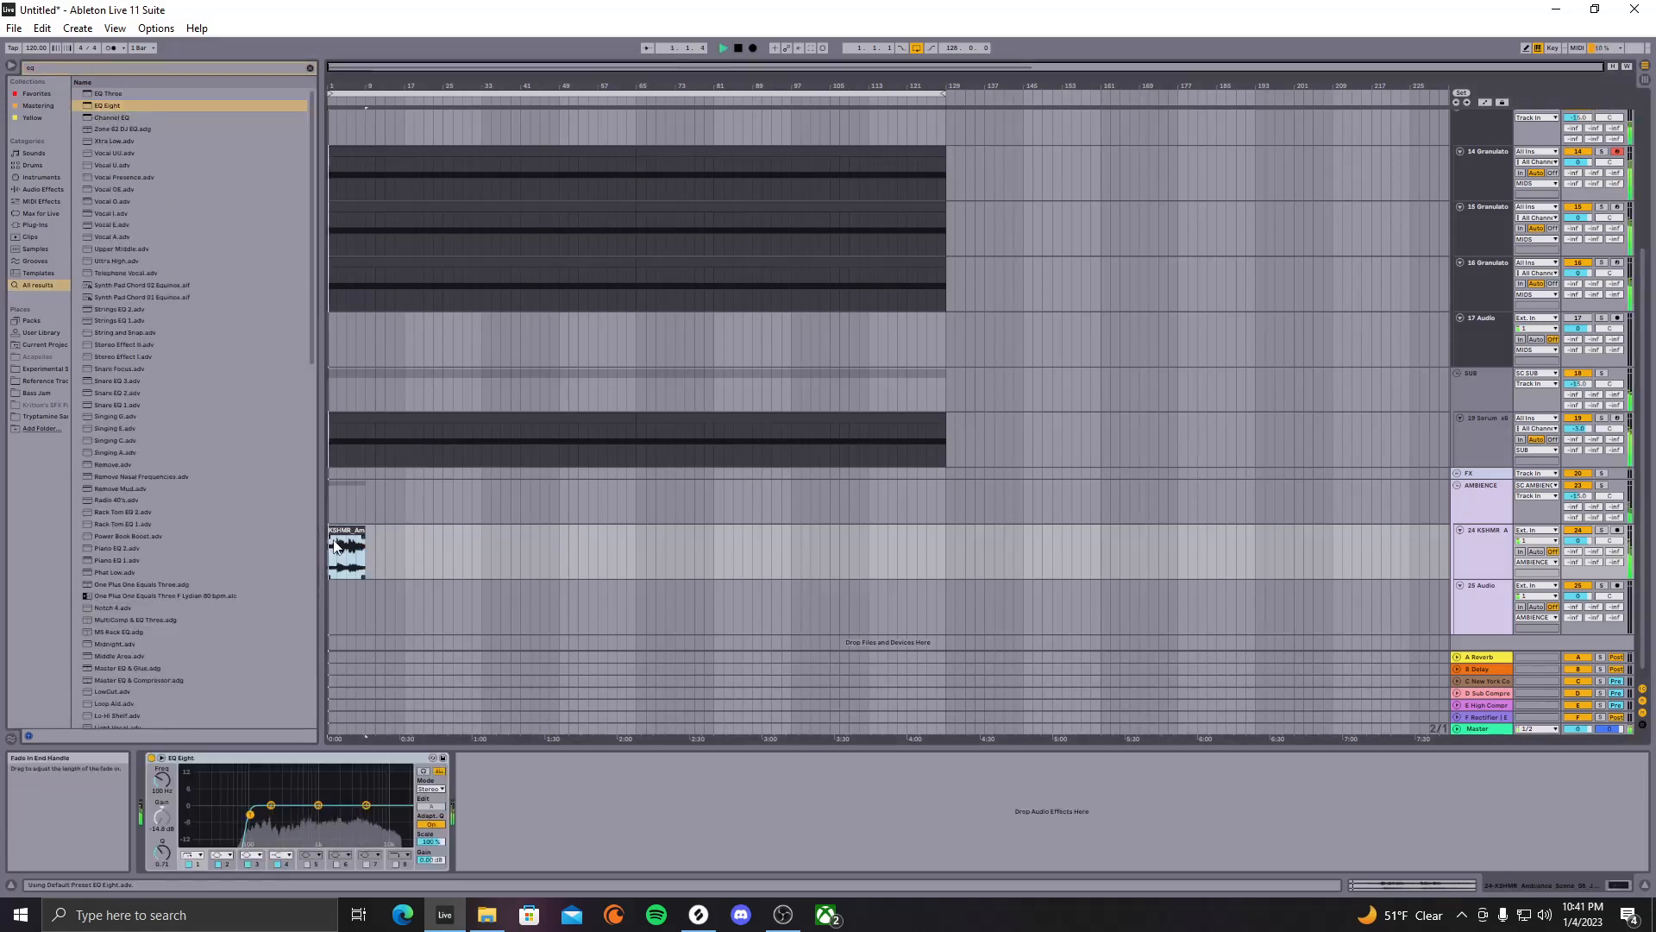
{"action": "key", "text": "space"}
{"action": "key", "text": "space"}
{"action": "left_click_drag", "start_coordinate": [163, 781], "coordinate": [163, 740]}
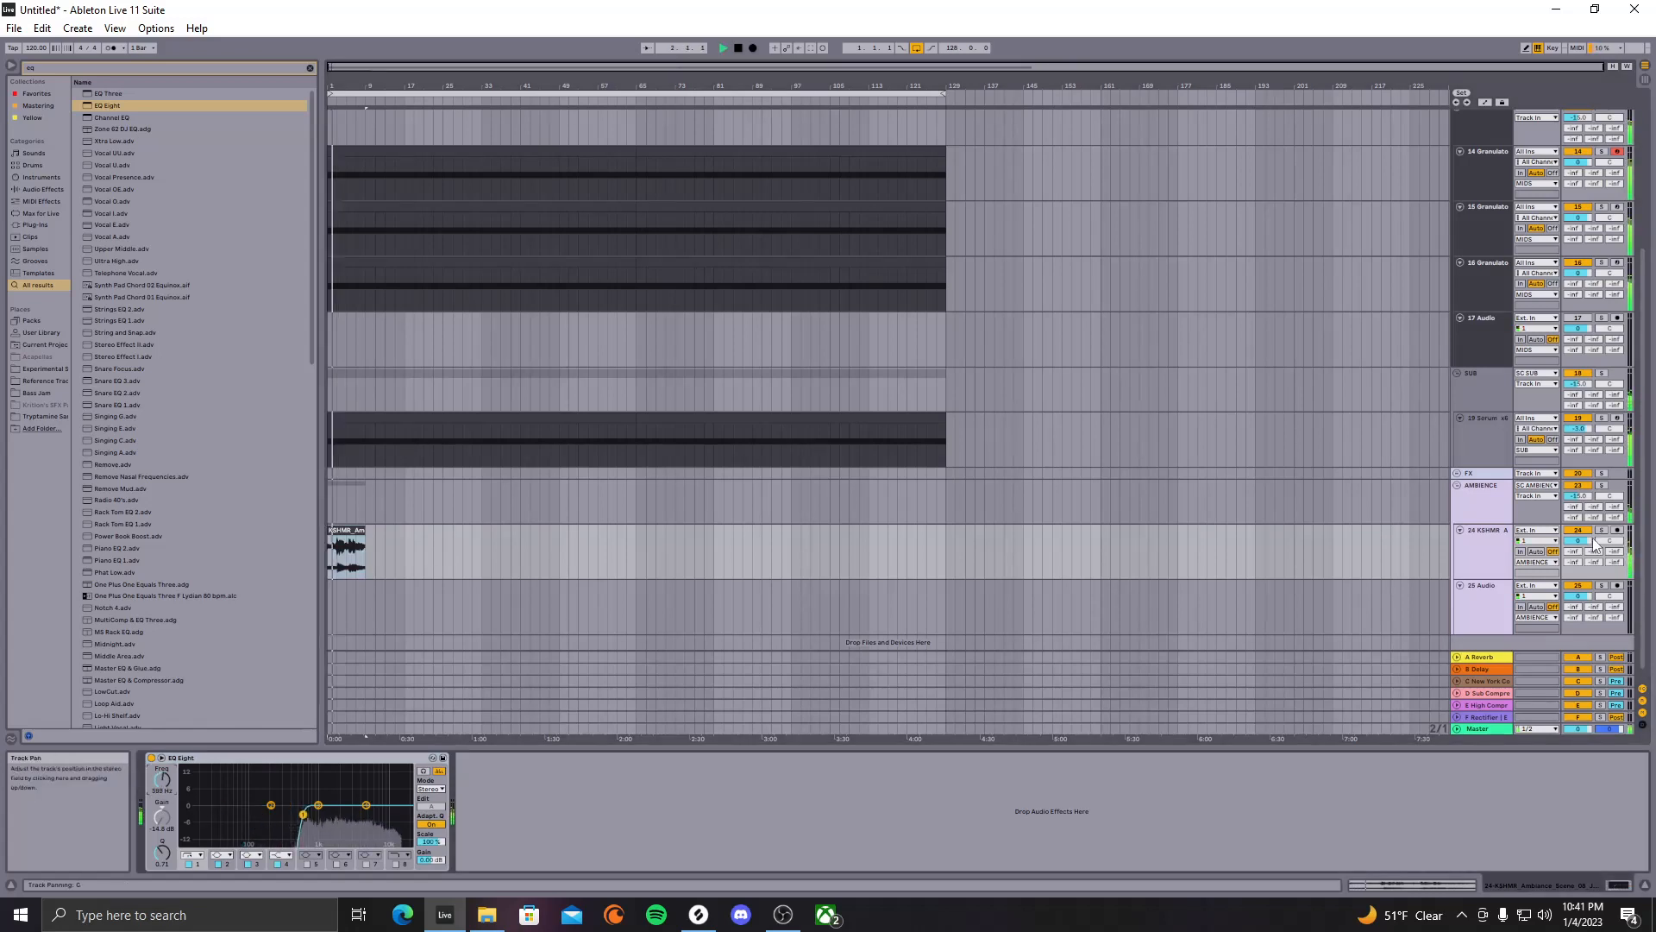
Lower track 24's volume to about -13.8 dB
{"action": "left_click_drag", "start_coordinate": [1578, 541], "coordinate": [1578, 577]}
{"action": "key", "text": "space"}
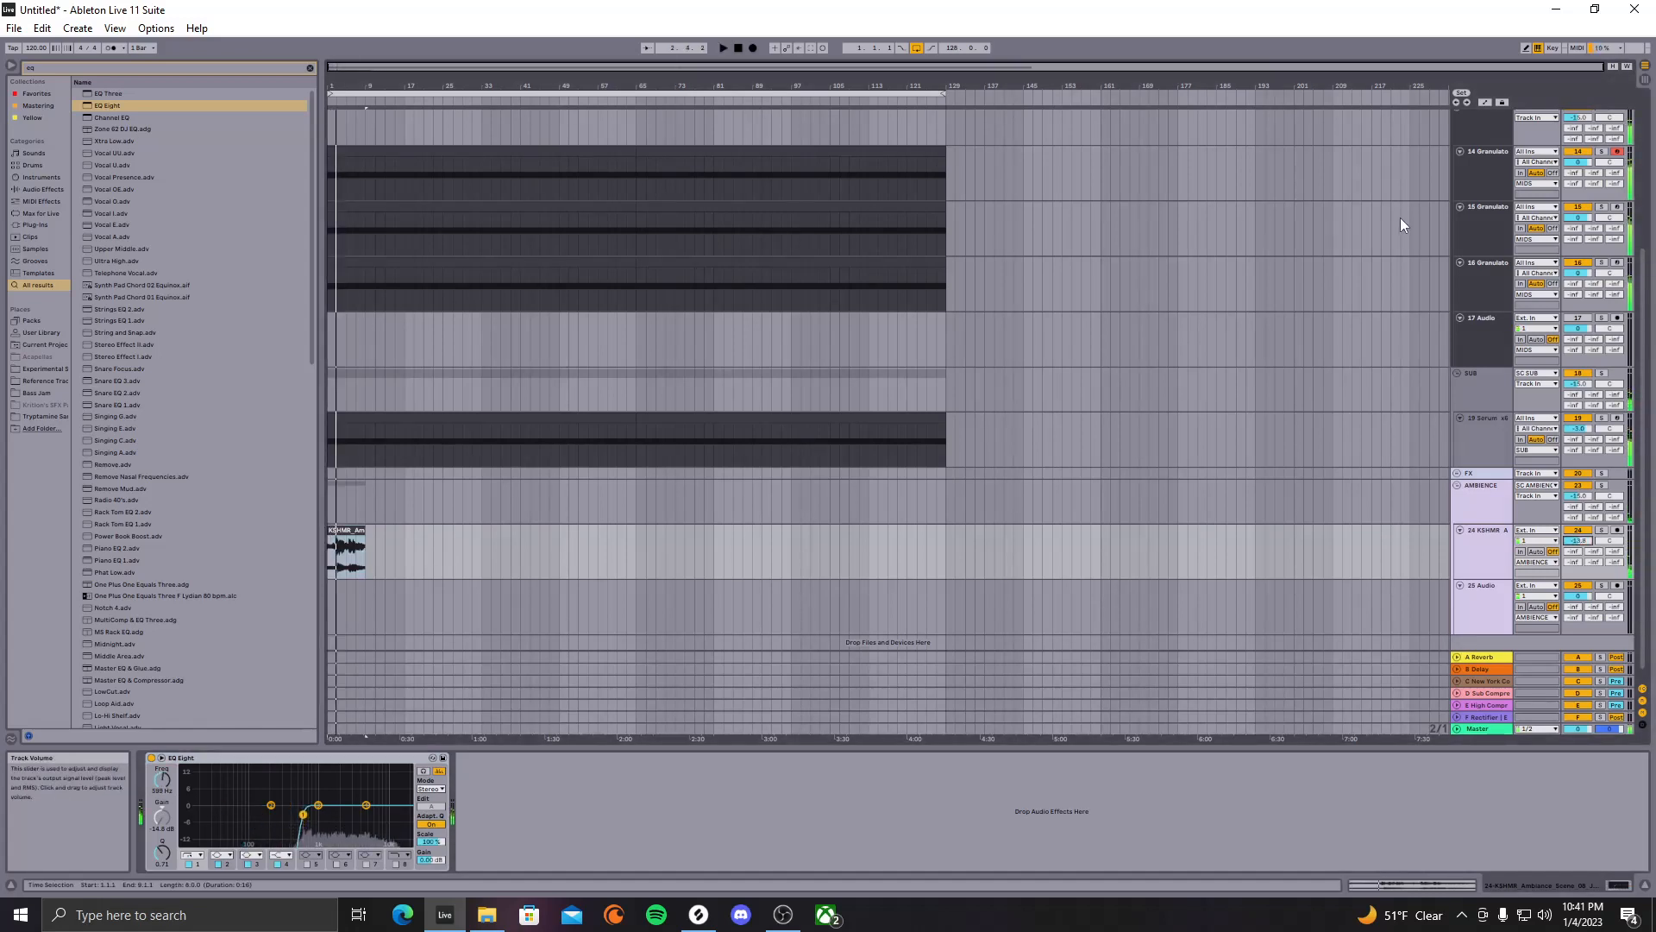
{"action": "scroll", "coordinate": [1415, 215], "scroll_direction": "up", "scroll_amount": 2}
{"action": "left_click", "coordinate": [1486, 199]}
{"action": "left_click", "coordinate": [1482, 234]}
{"action": "scroll", "coordinate": [686, 637], "scroll_direction": "down", "scroll_amount": 1}
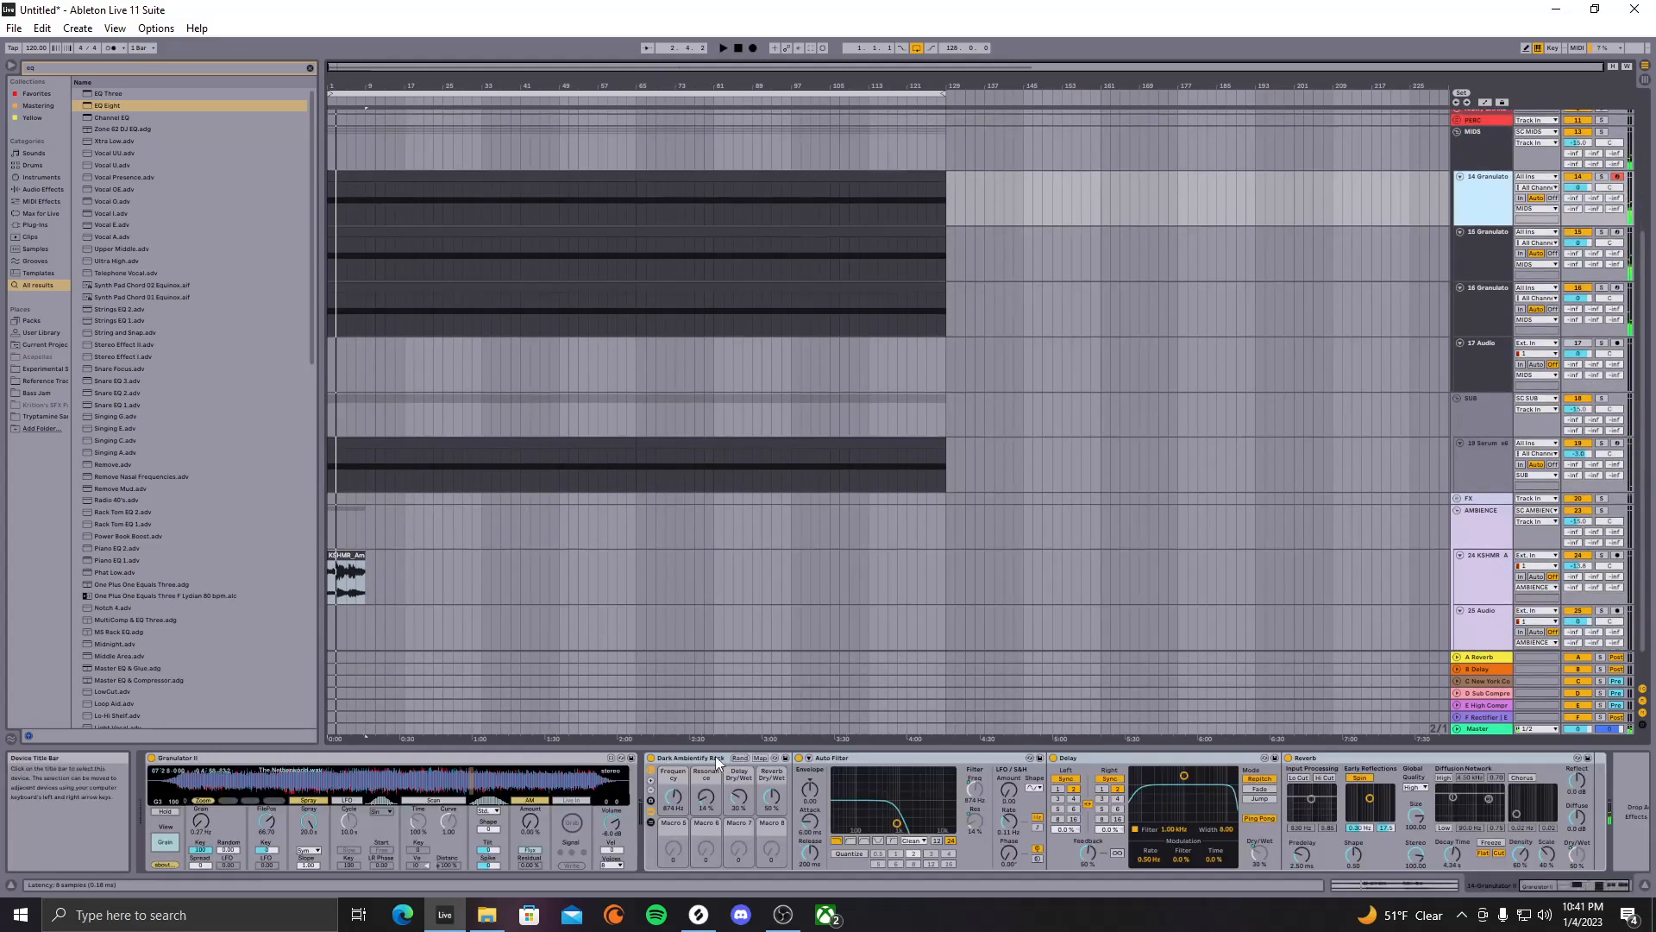
Copy the Dark Ambientify Rack from track 14 to the KSHMR track and set its Frequency macro to 2.33 kHz
{"action": "left_click_drag", "start_coordinate": [716, 757], "coordinate": [1488, 571]}
{"action": "left_click", "coordinate": [1479, 577]}
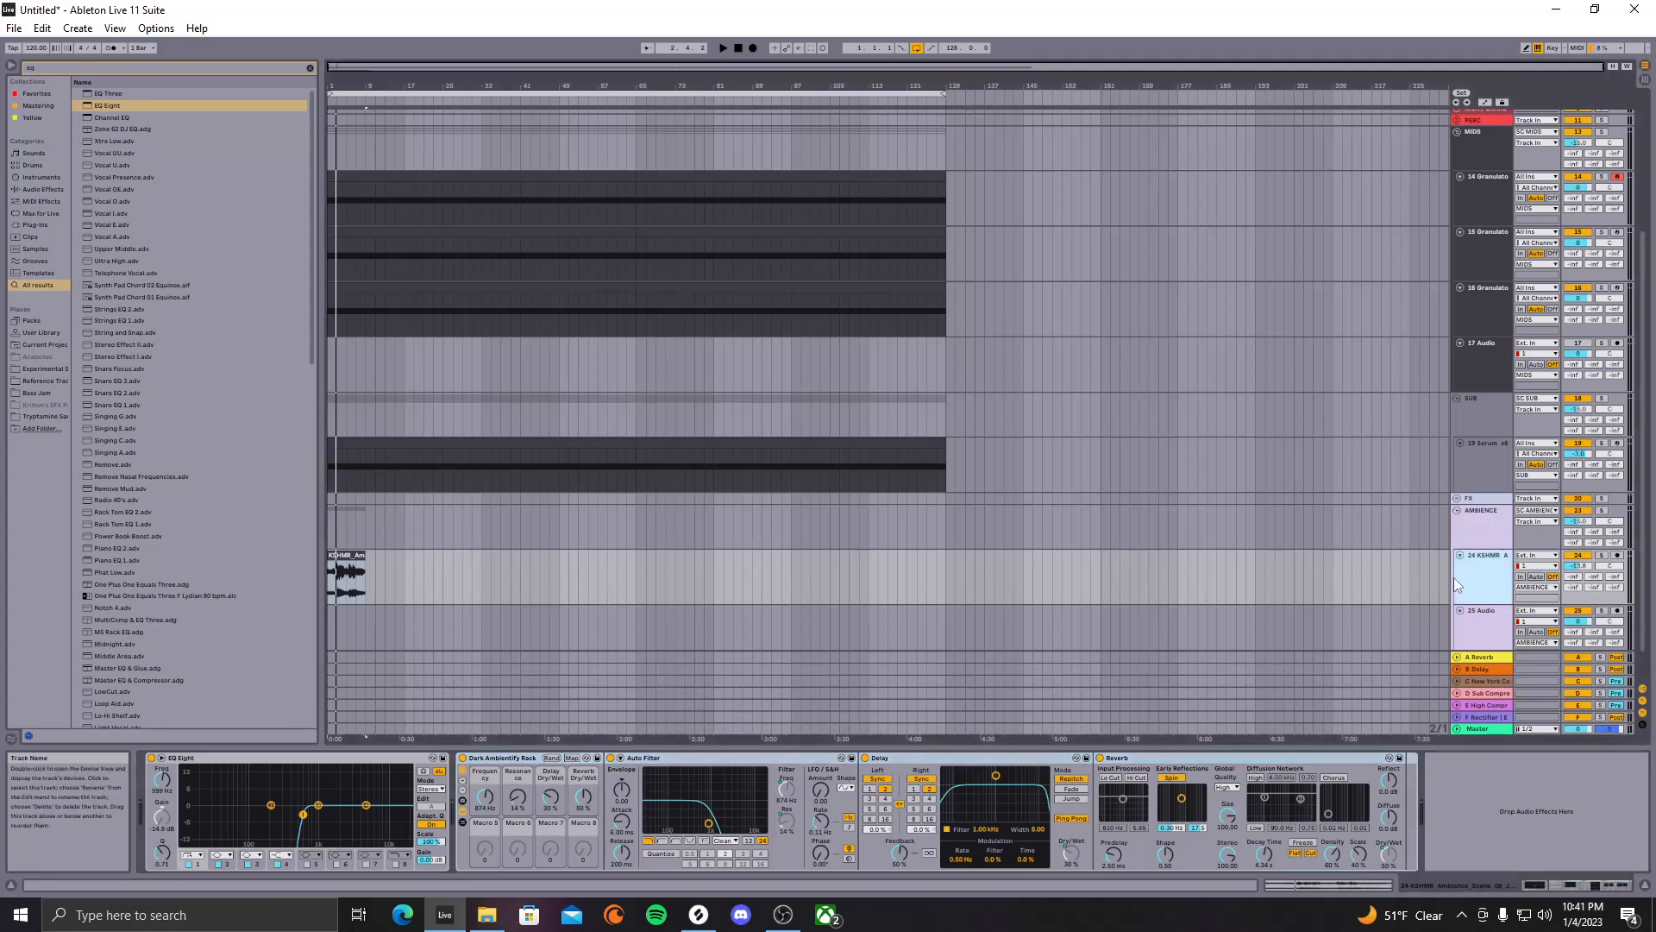
{"action": "scroll", "coordinate": [1124, 558], "scroll_direction": "down", "scroll_amount": 1}
{"action": "left_click", "coordinate": [1477, 782]}
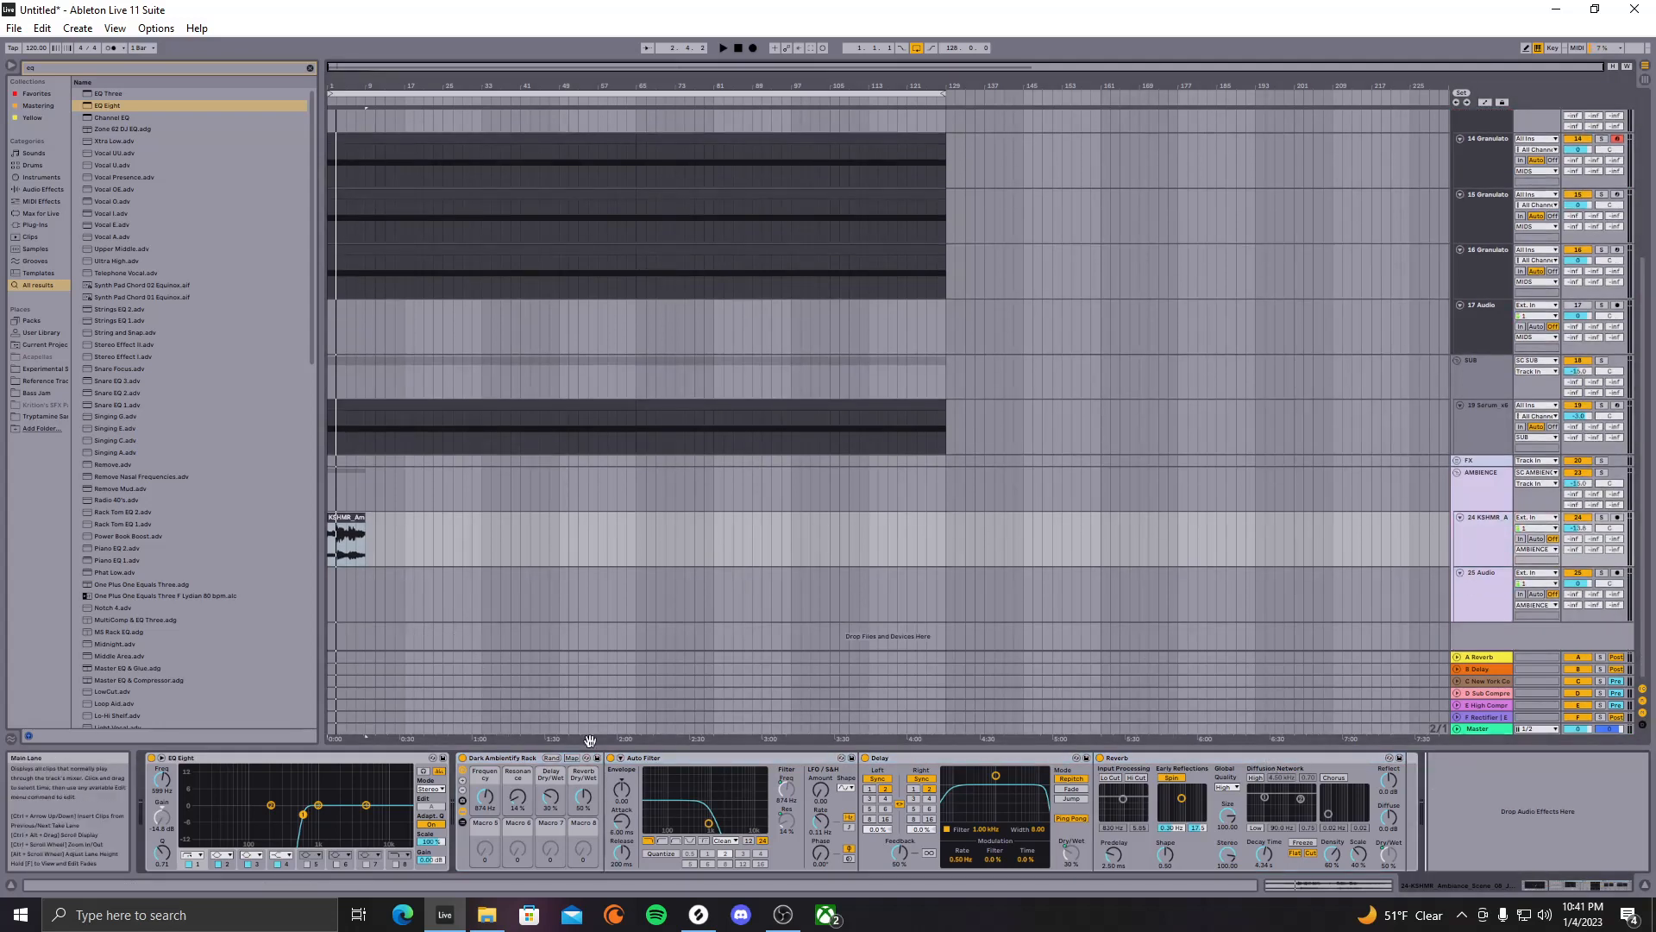
{"action": "left_click_drag", "start_coordinate": [485, 797], "coordinate": [485, 772]}
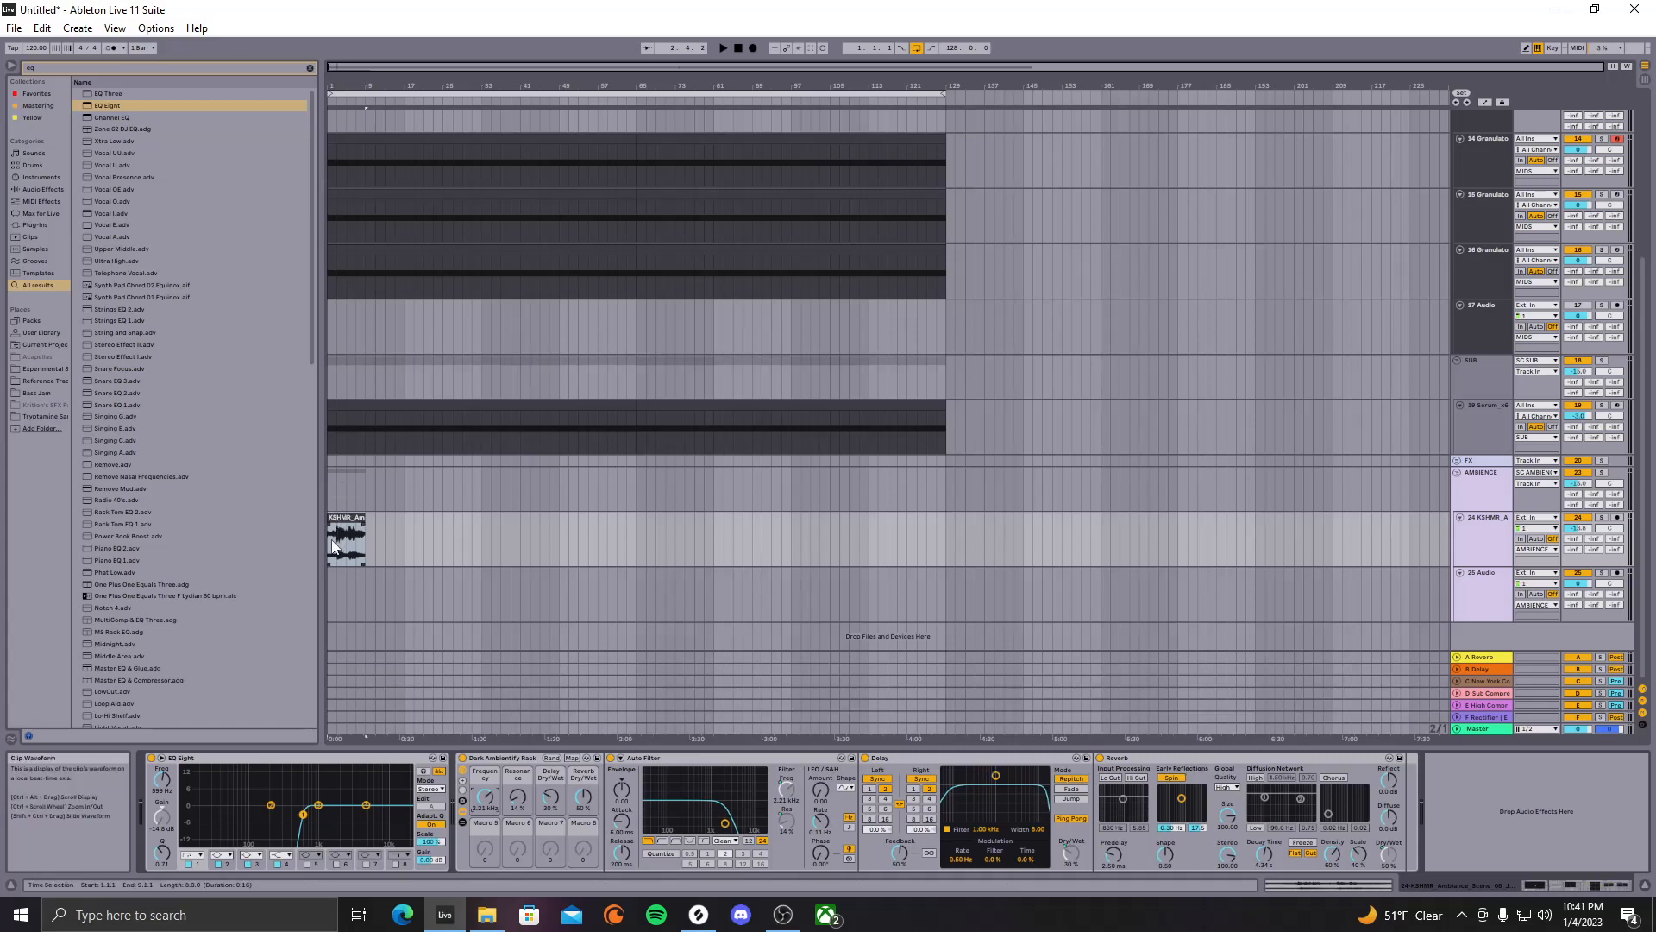
{"action": "key", "text": "space"}
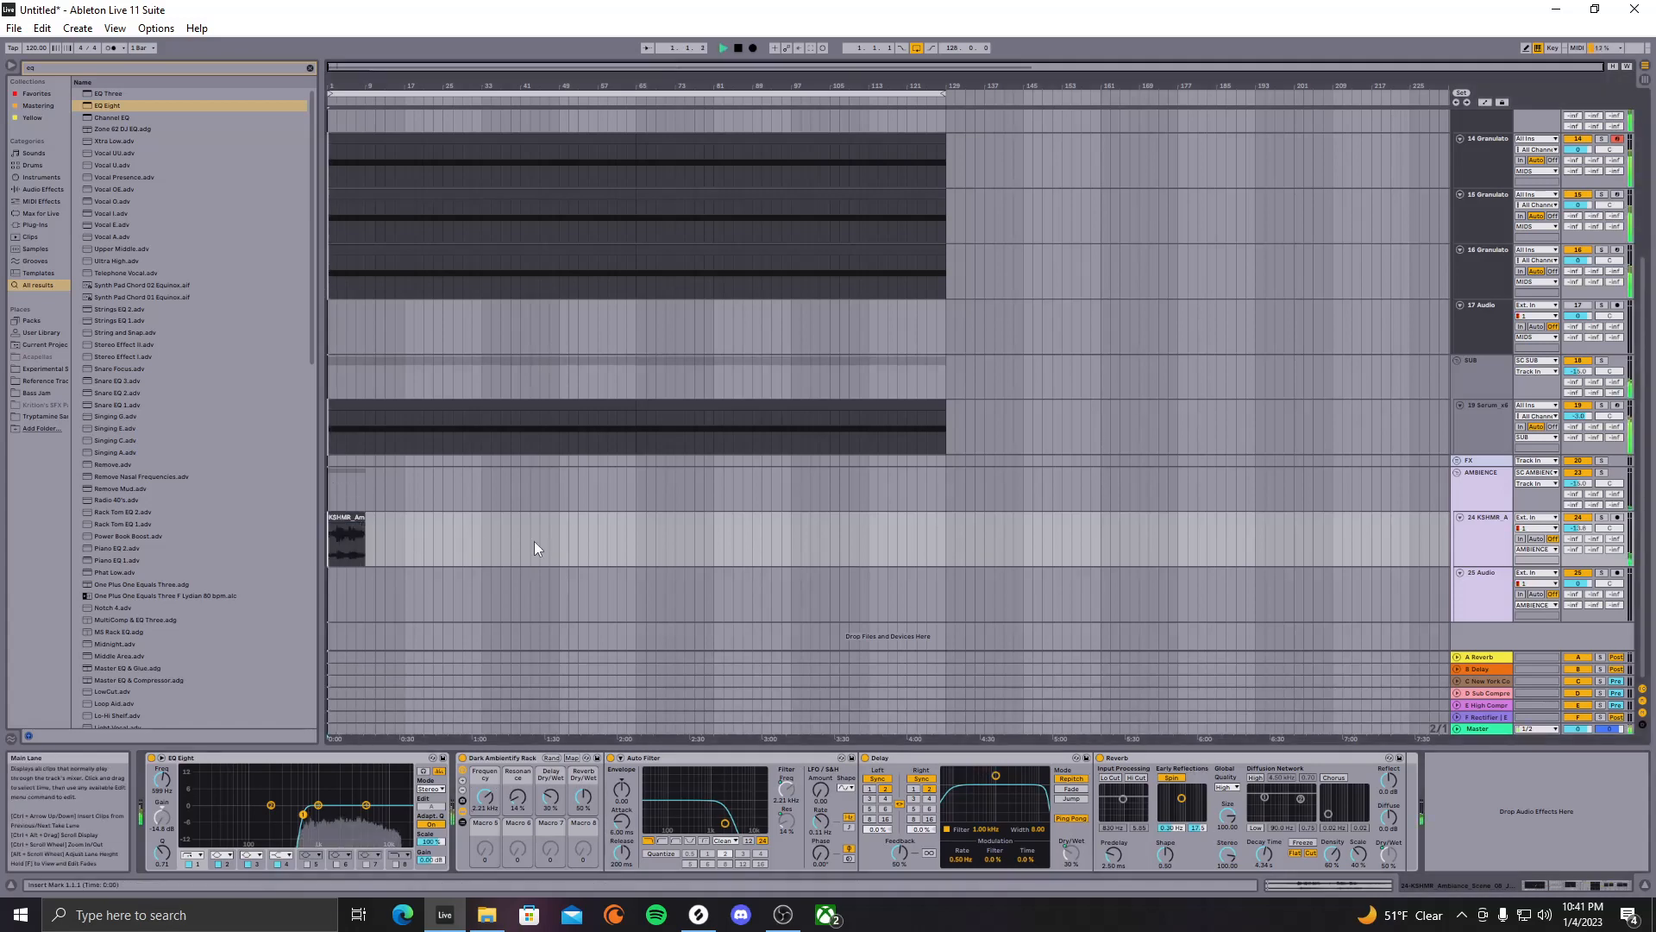
Set track 24 to -12.2 dB and duplicate the KSHMR clip with Ctrl+D out to bar 129
{"action": "left_click_drag", "start_coordinate": [1580, 528], "coordinate": [1580, 521]}
{"action": "left_click", "coordinate": [354, 513]}
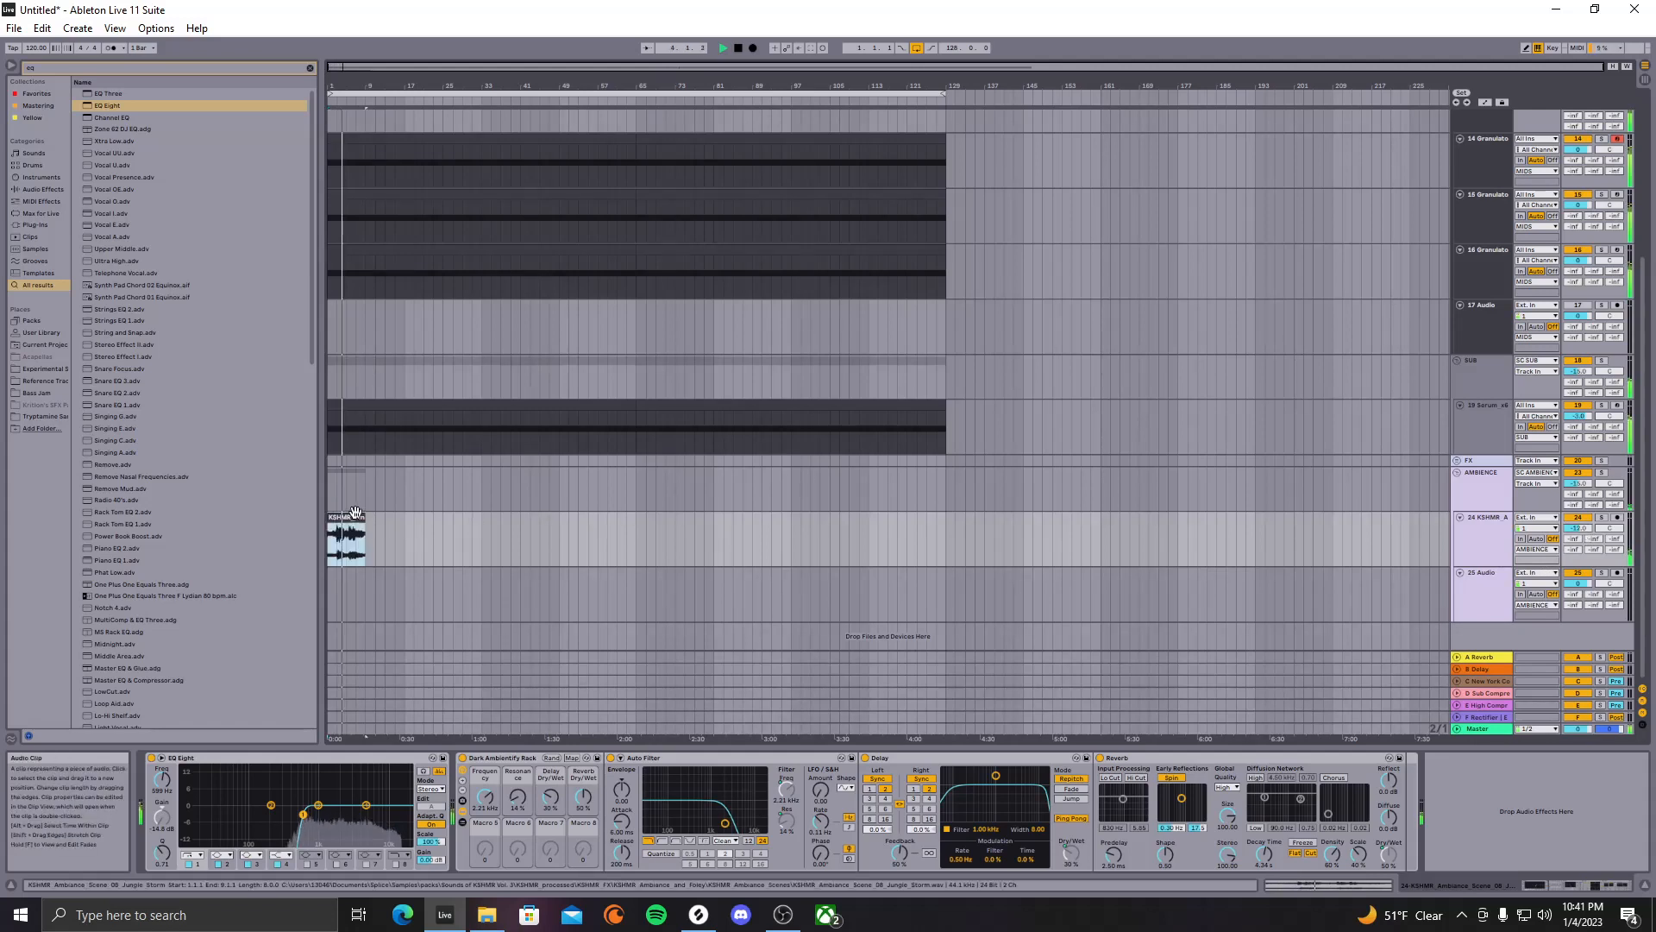
{"action": "key", "text": "ctrl+d"}
{"action": "key", "text": "ctrl+d"}
{"action": "key", "text": "ctrl+d"}
{"action": "key", "text": "ctrl+d"}
{"action": "key", "text": "ctrl+d"}
{"action": "key", "text": "ctrl+d"}
{"action": "key", "text": "ctrl+d"}
{"action": "key", "text": "ctrl+d"}
{"action": "key", "text": "ctrl+d"}
{"action": "key", "text": "ctrl+d"}
{"action": "key", "text": "ctrl+d"}
{"action": "key", "text": "ctrl+d"}
{"action": "key", "text": "ctrl+d"}
{"action": "key", "text": "ctrl+d"}
{"action": "key", "text": "ctrl+d"}
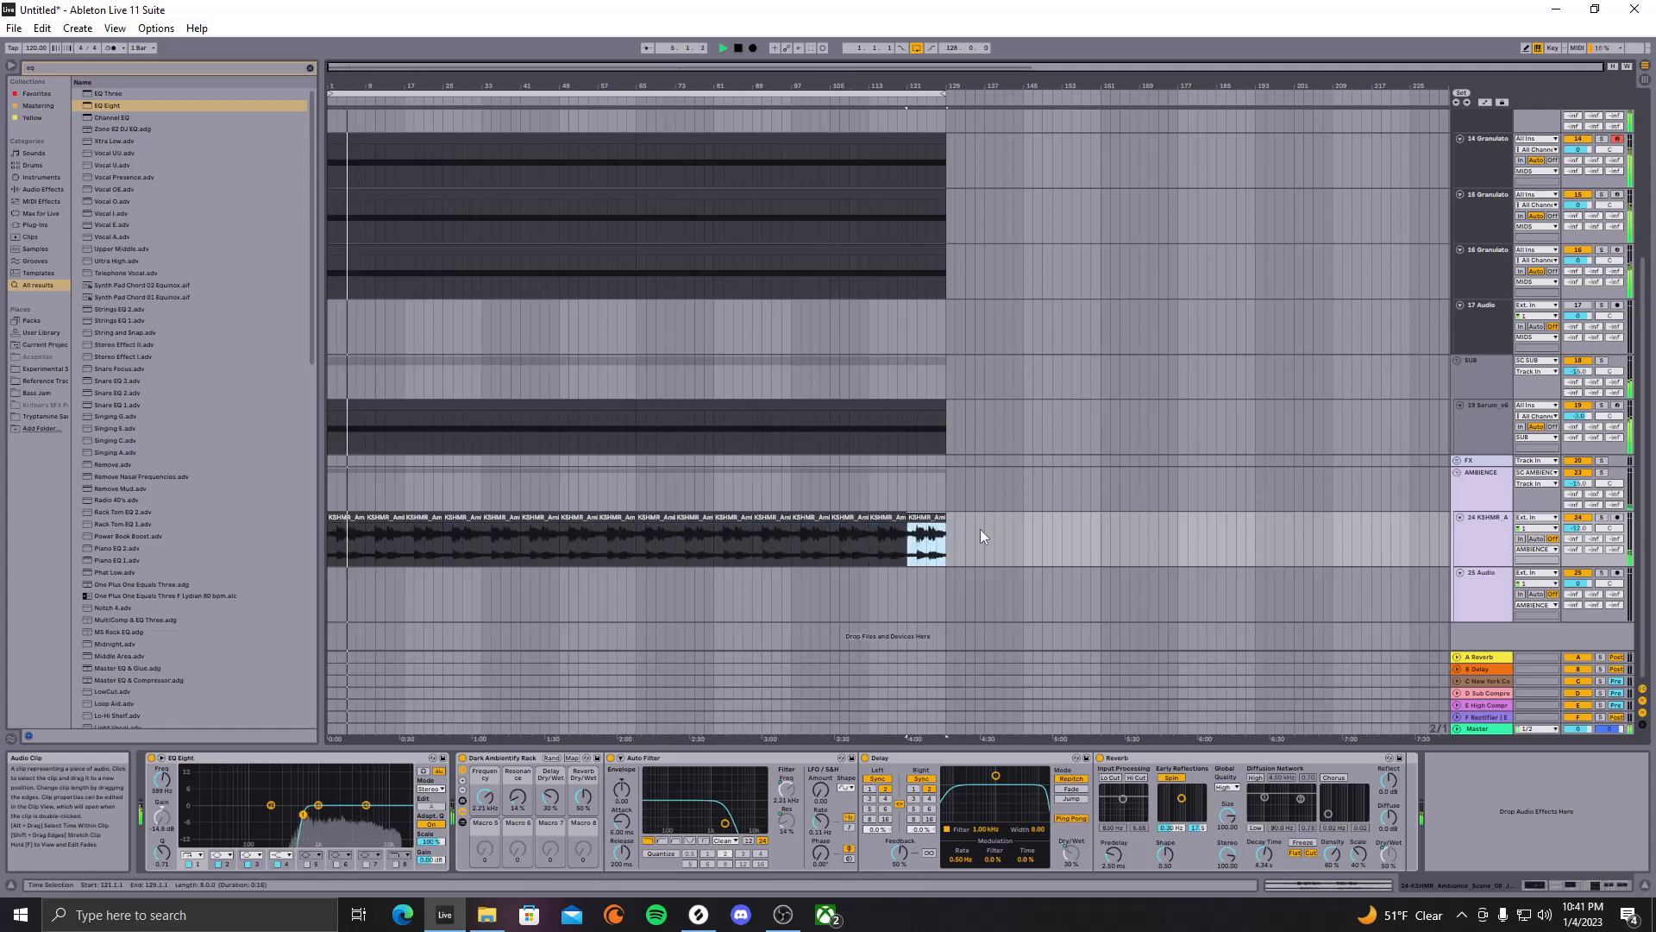
{"action": "left_click", "coordinate": [1071, 535]}
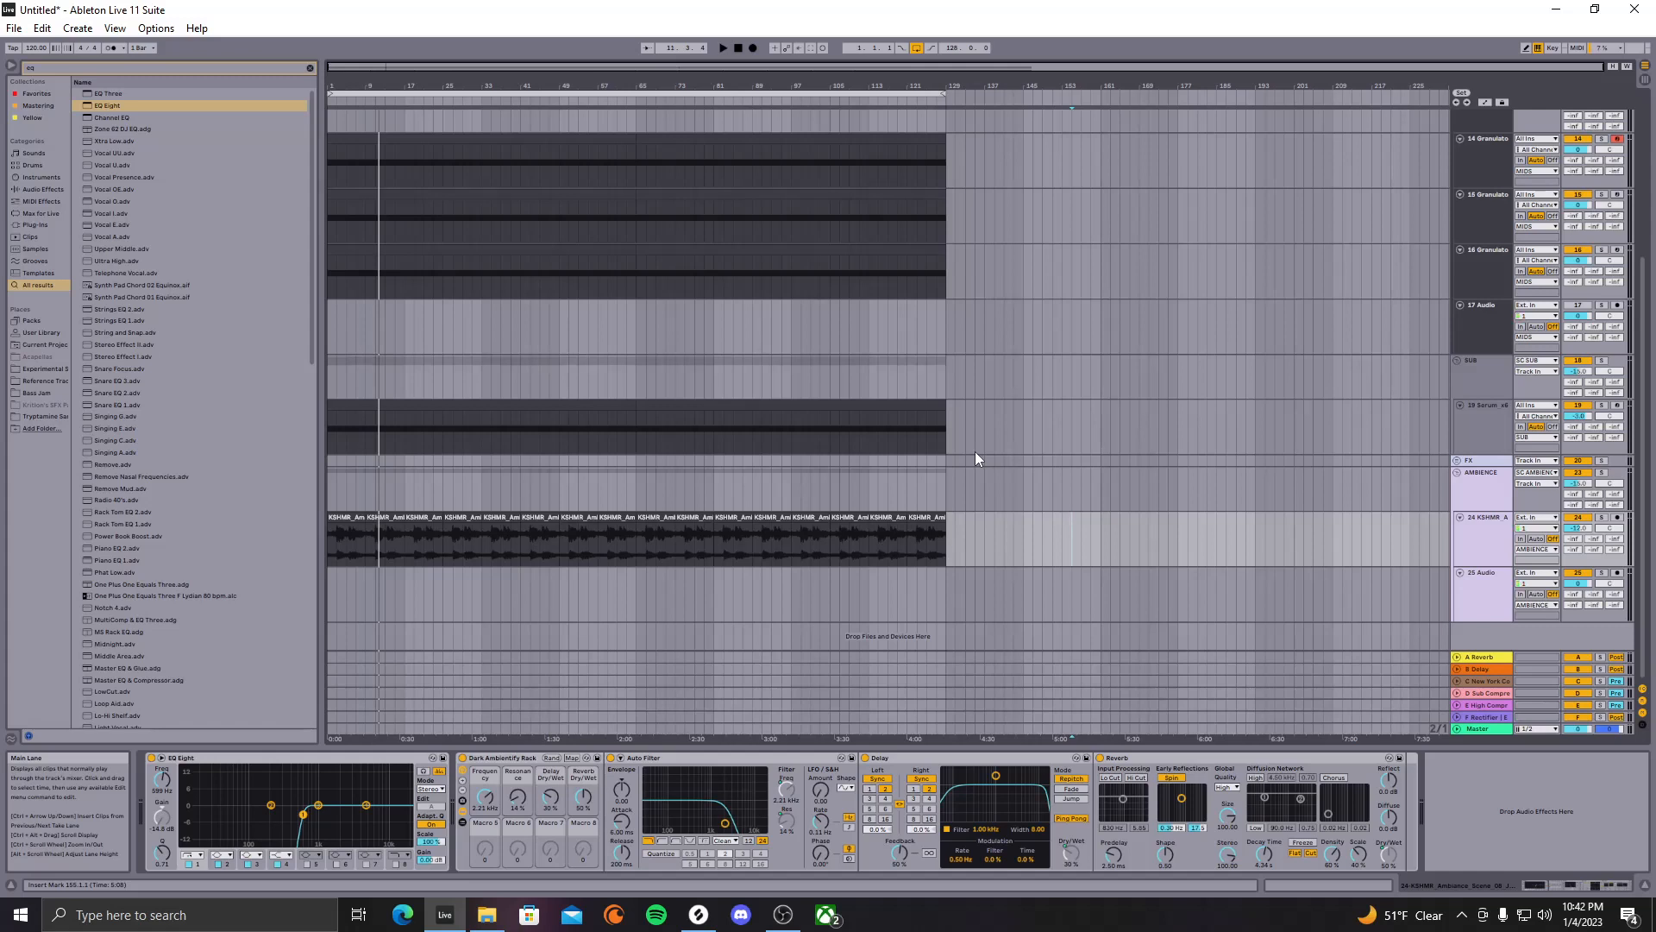
{"action": "left_click", "coordinate": [1480, 164]}
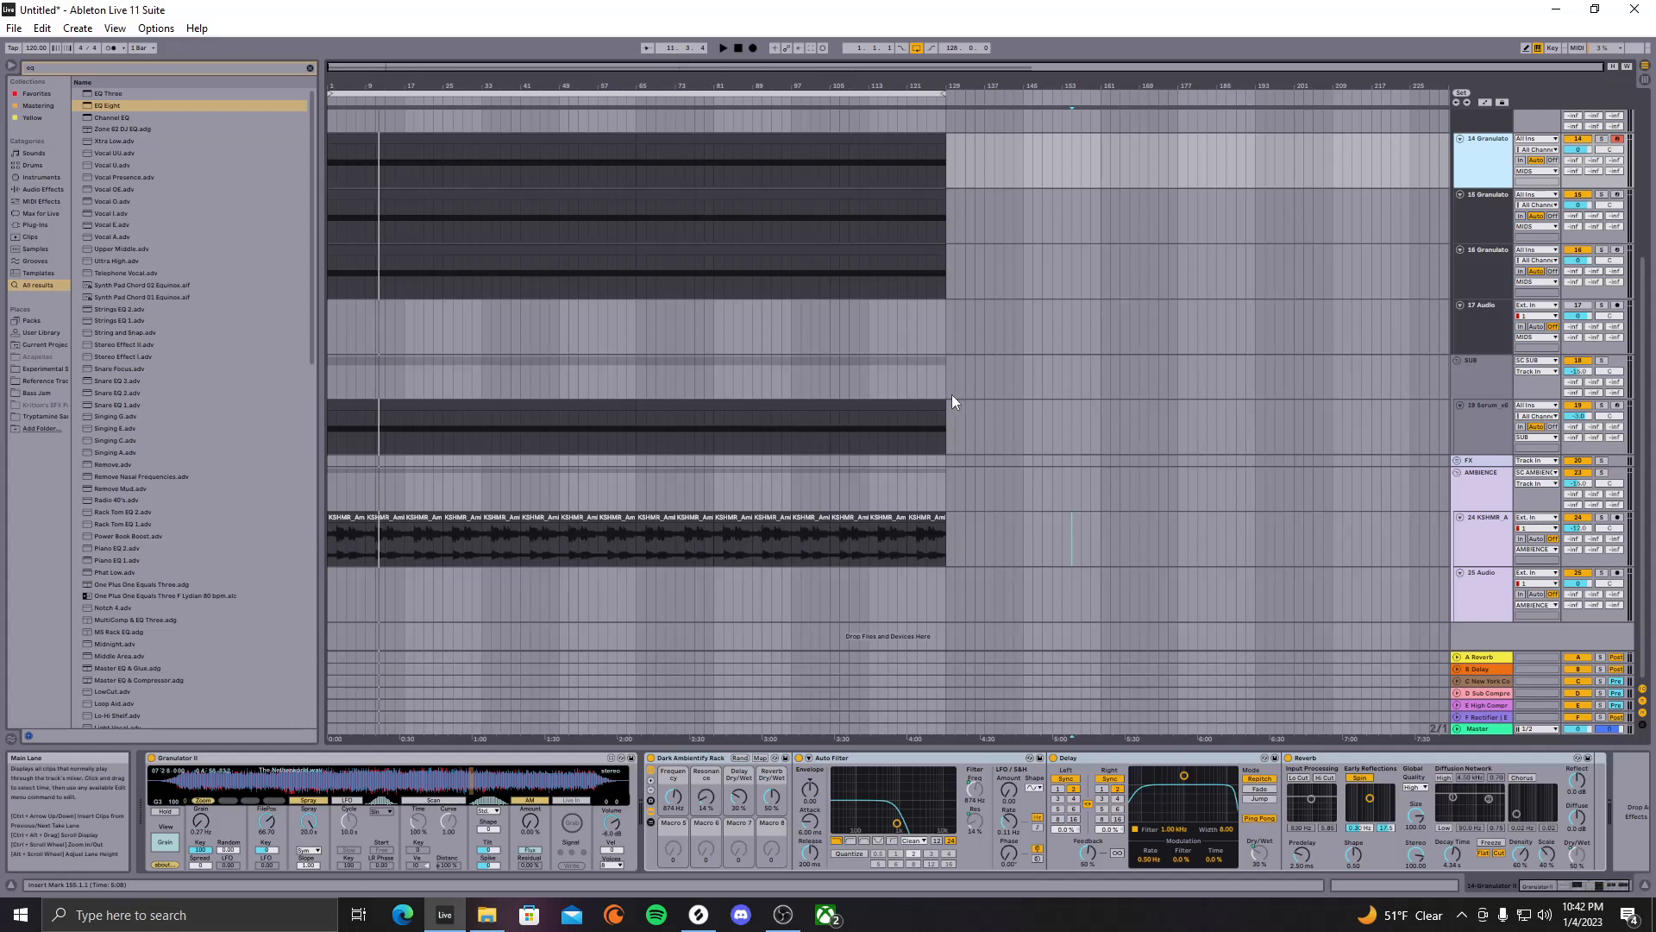
{"action": "left_click", "coordinate": [784, 915]}
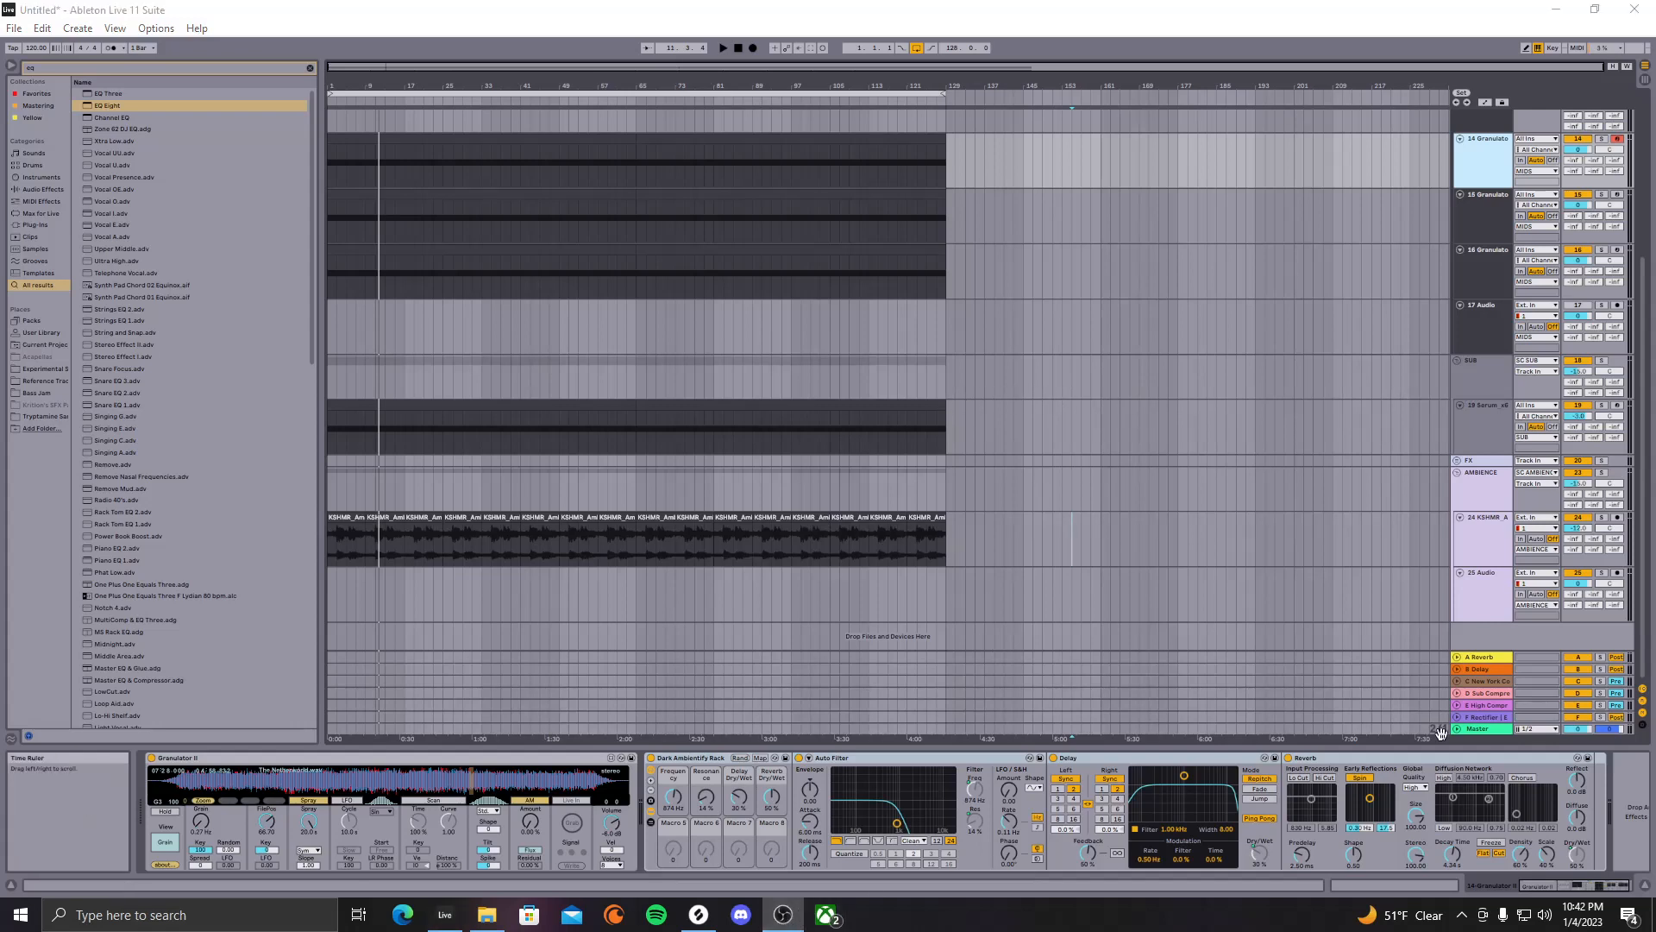